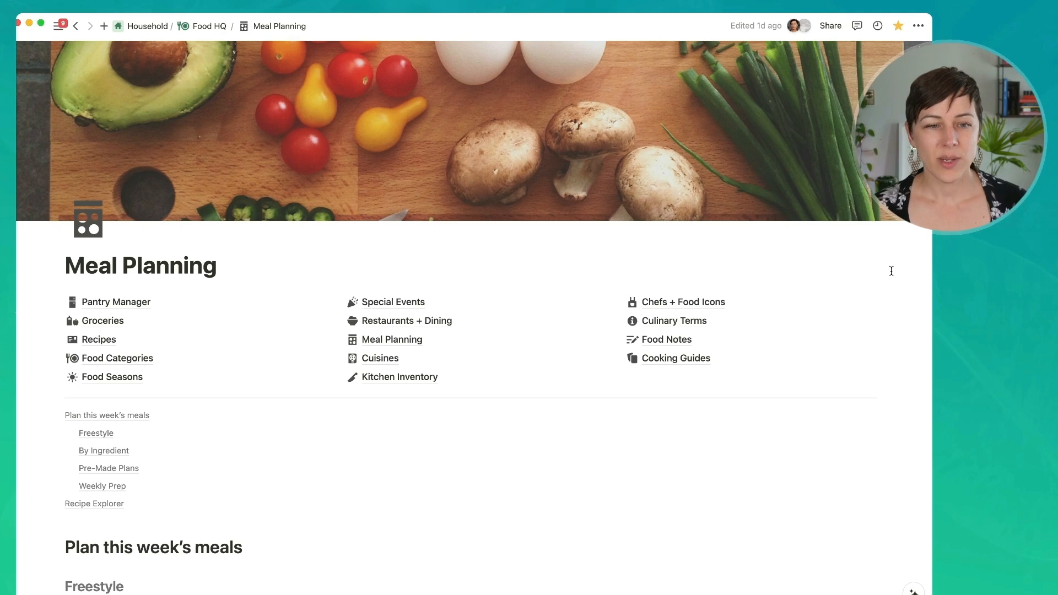
# Expand the Breakfast group in Select Recipes and open the Baked Oatmeal recipe from Planned Meals.
pyautogui.scroll(-5, 891, 270)
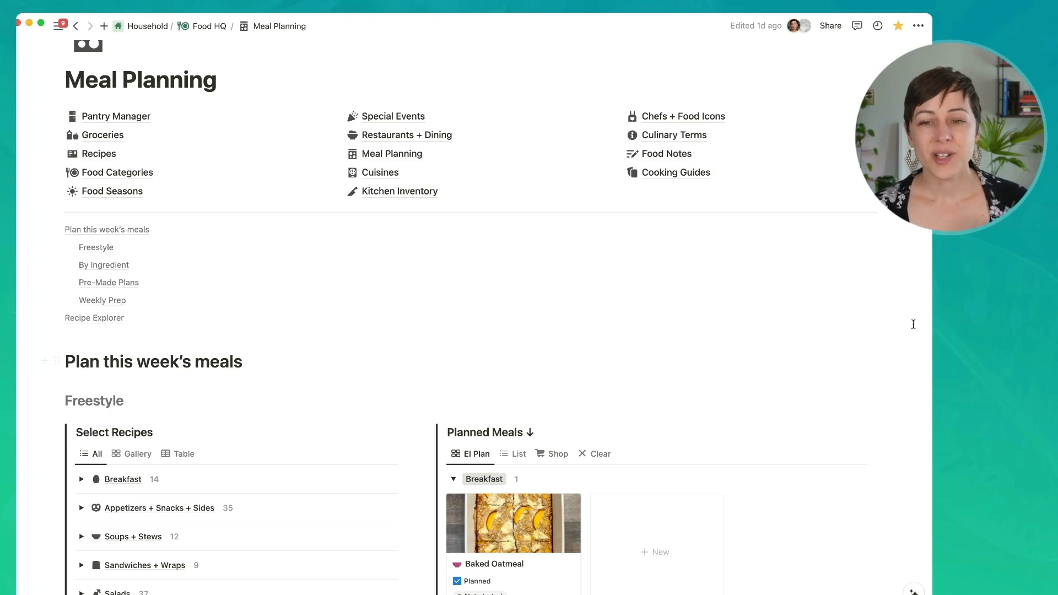
pyautogui.scroll(-5, 913, 323)
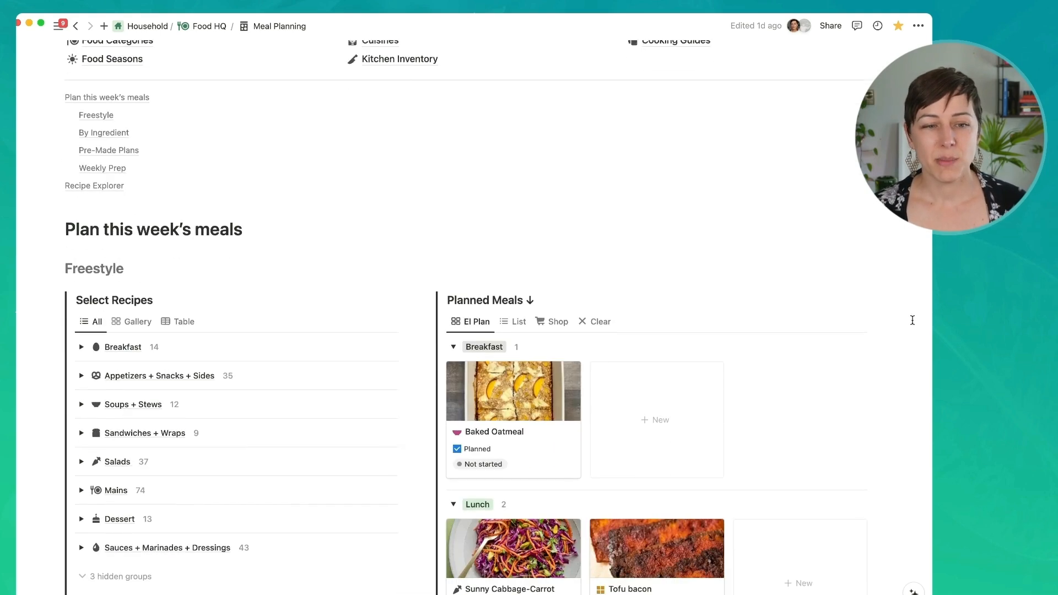
pyautogui.scroll(-6, 913, 319)
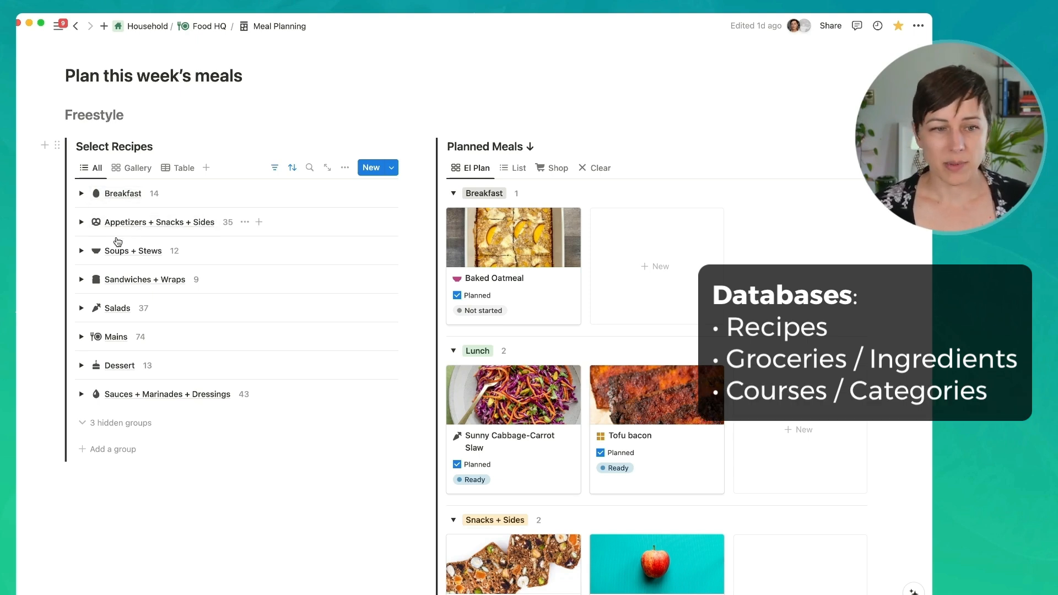
pyautogui.click(82, 194)
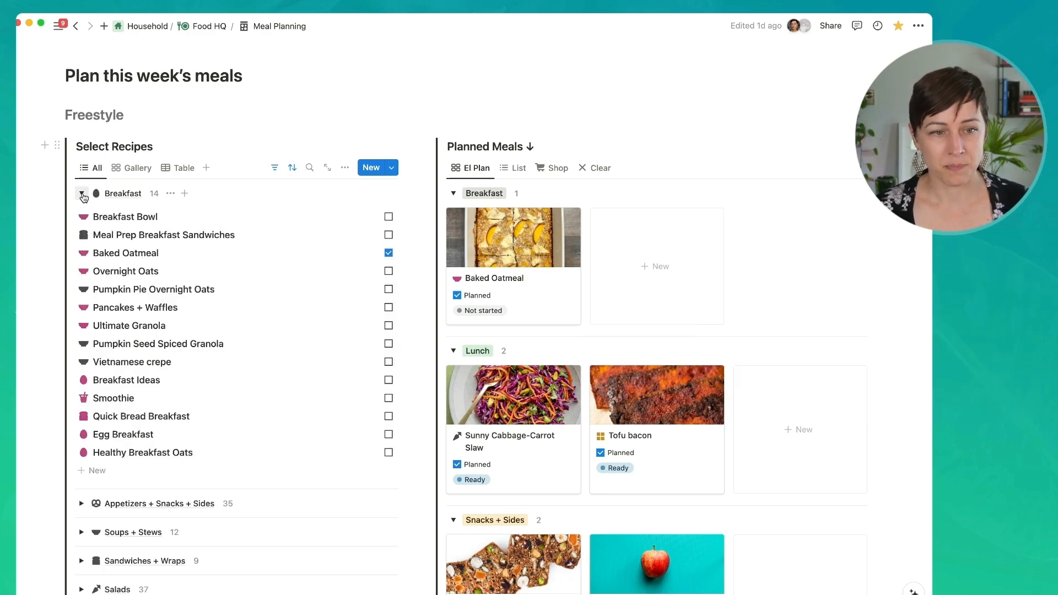
pyautogui.click(507, 248)
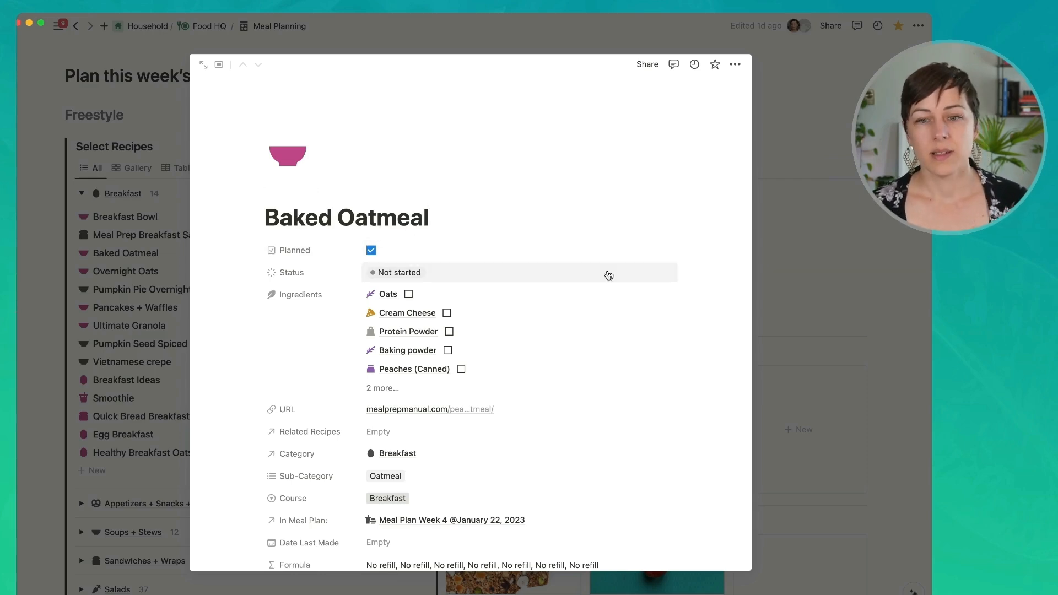
# Review the status options, linkable grocery ingredients and course options of the Baked Oatmeal recipe.
pyautogui.click(478, 275)
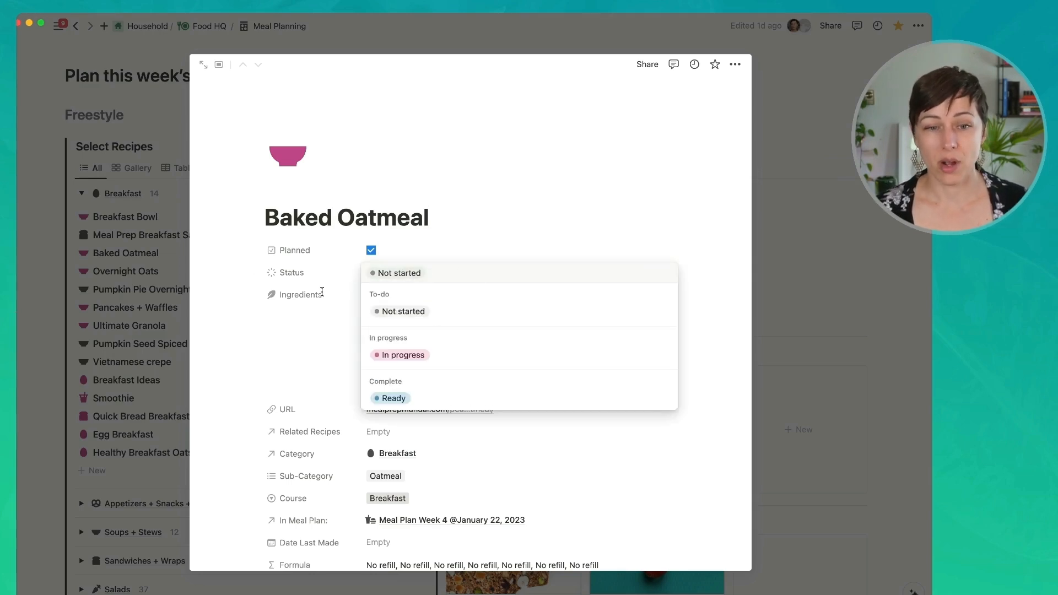
pyautogui.click(307, 301)
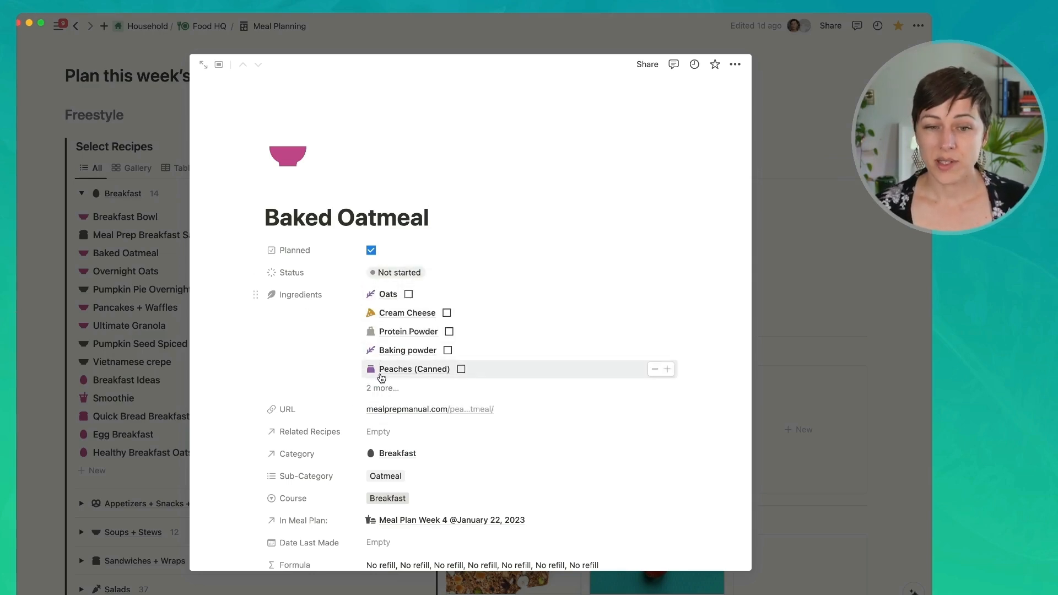
pyautogui.click(666, 295)
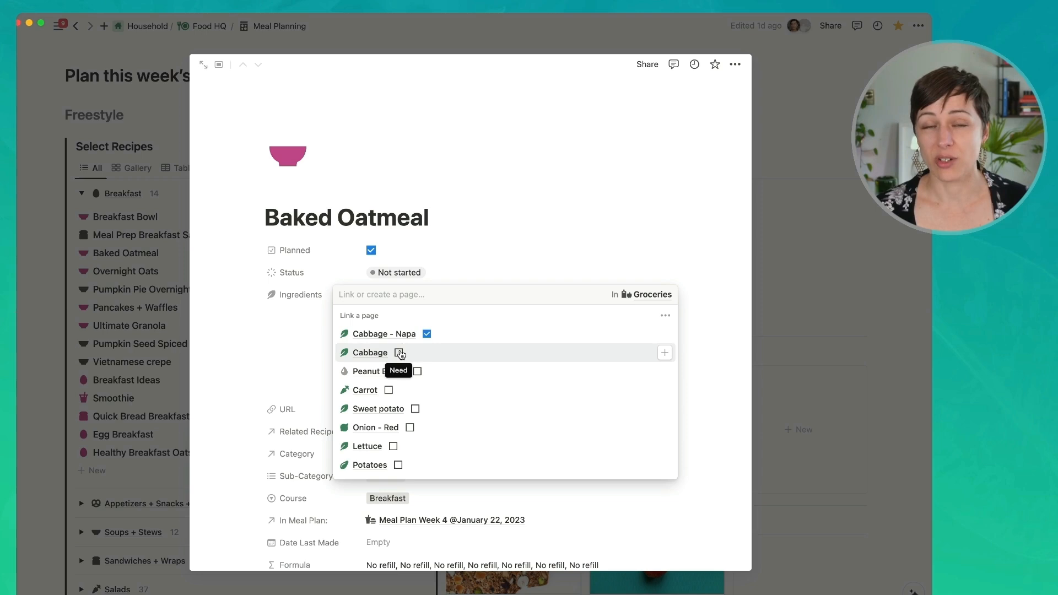
pyautogui.click(261, 355)
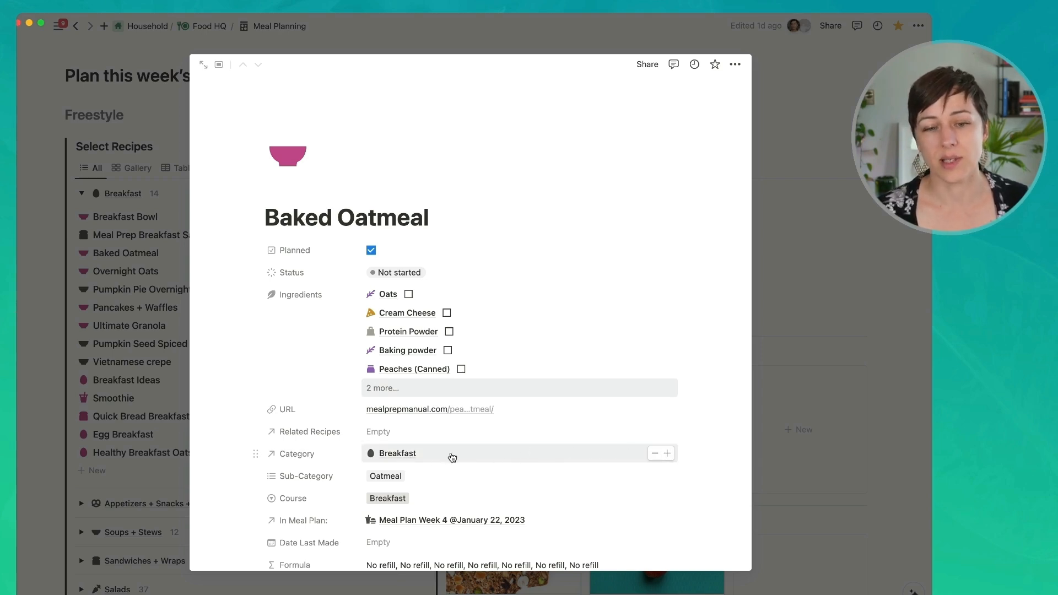
pyautogui.click(428, 500)
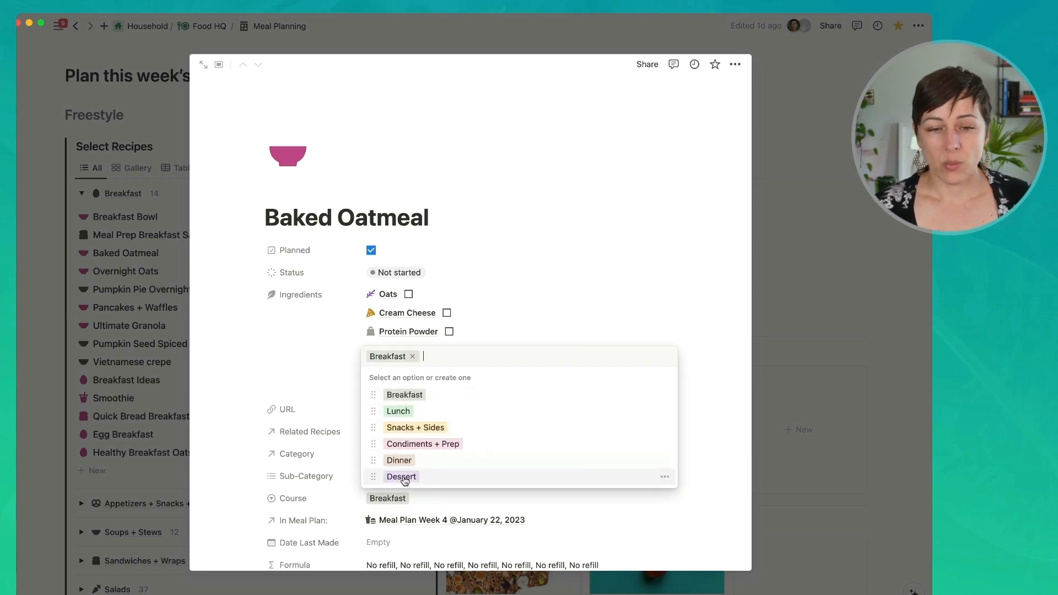
pyautogui.click(248, 481)
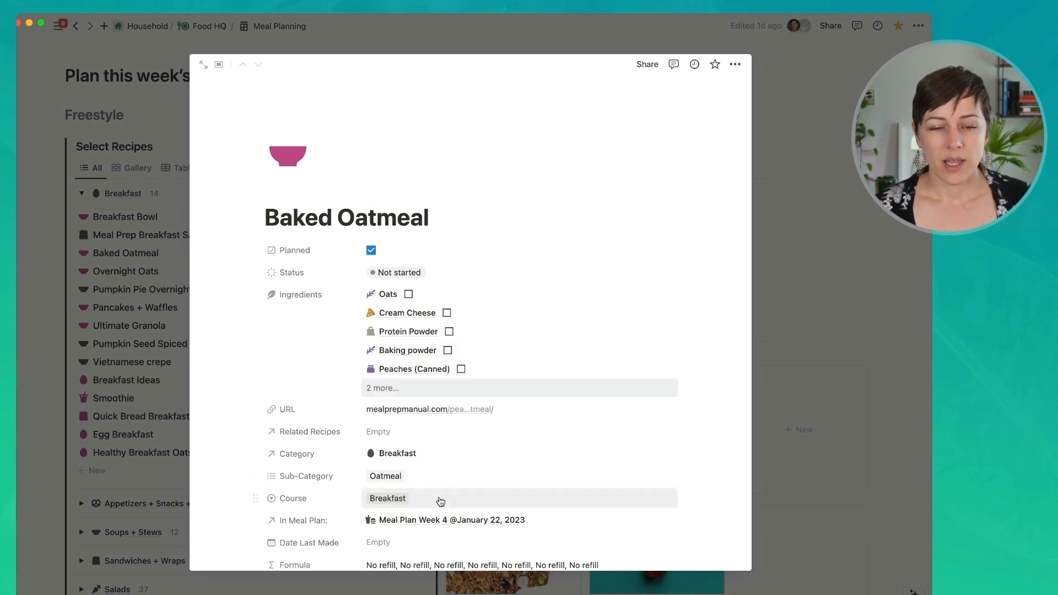
# Hide the Formula property on the Baked Oatmeal recipe page.
pyautogui.scroll(-3, 414, 424)
pyautogui.scroll(-1, 415, 424)
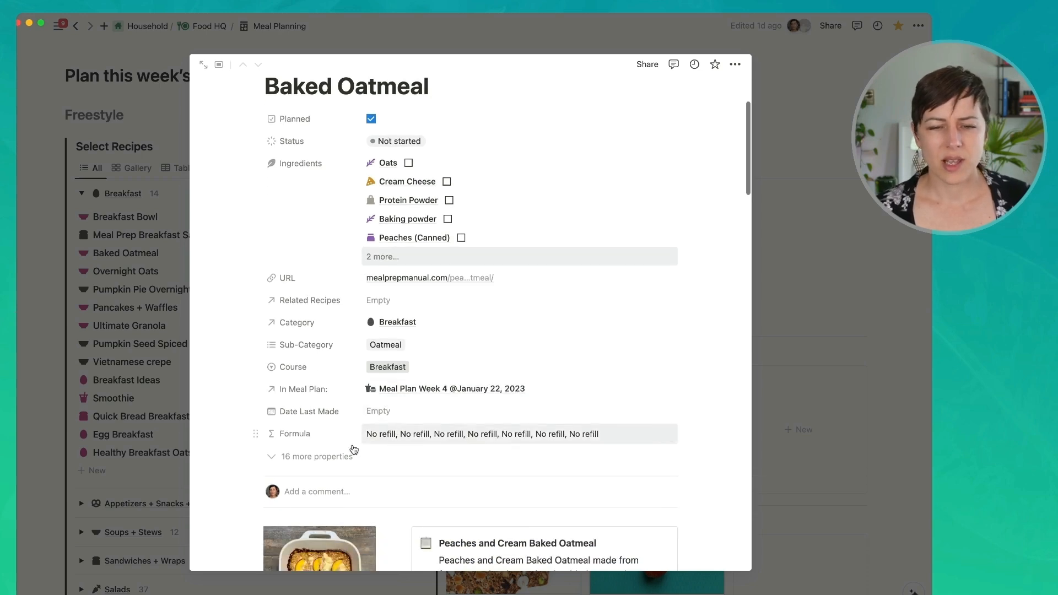
pyautogui.click(302, 439)
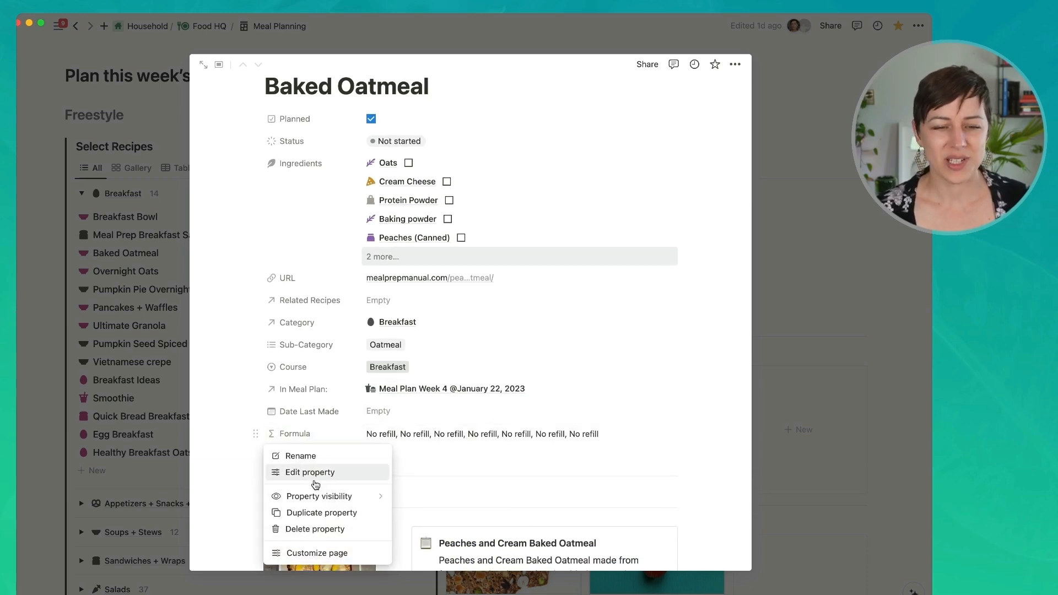
pyautogui.moveTo(390, 494)
pyautogui.click(394, 419)
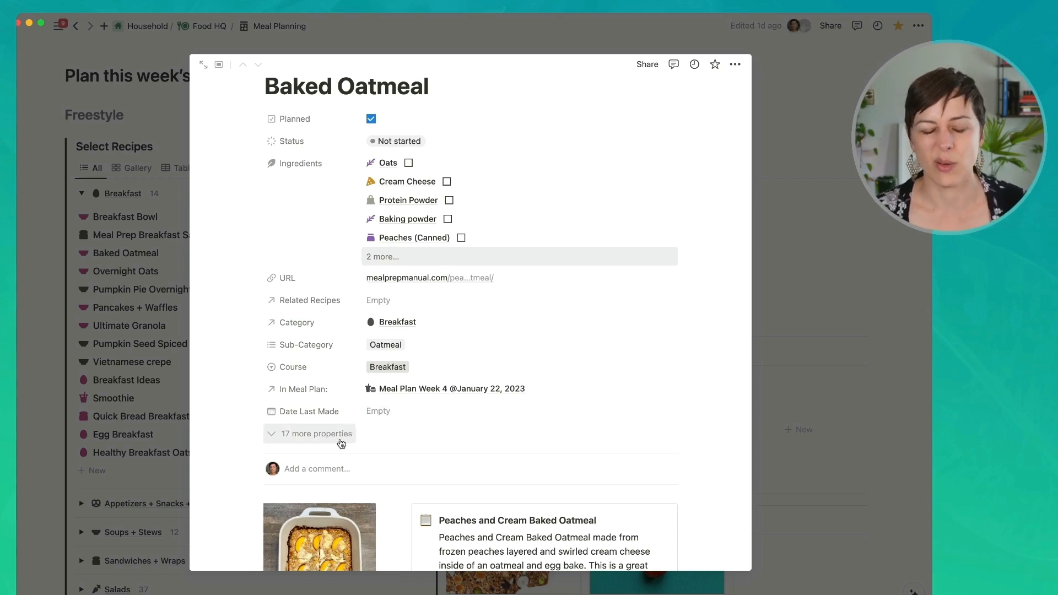
# Read through the Baked Oatmeal recipe's description and ingredient checklist, and close the recipe page.
pyautogui.scroll(-3, 444, 410)
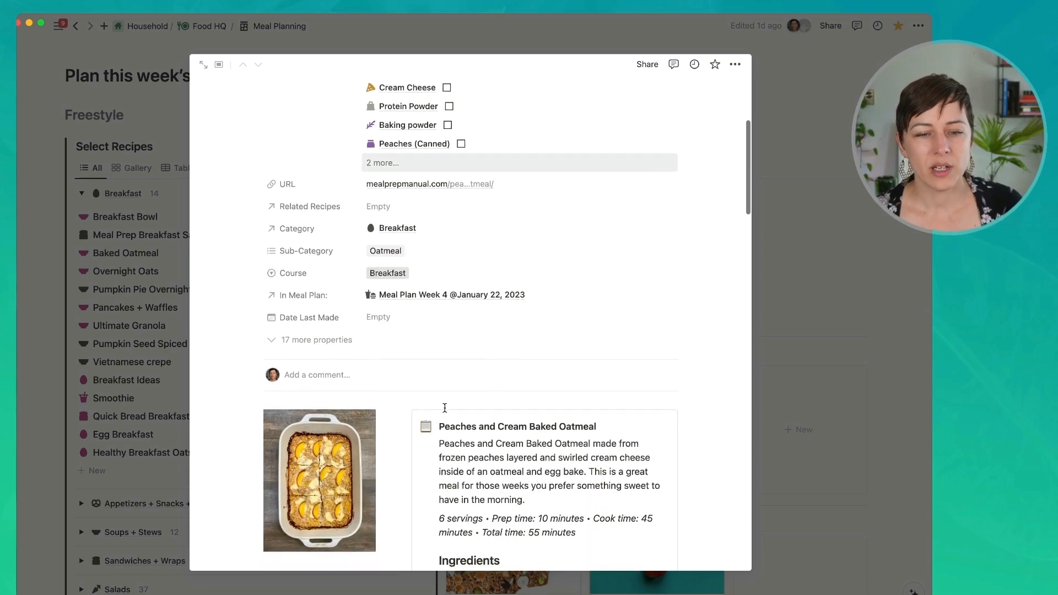
pyautogui.scroll(-1, 445, 407)
pyautogui.scroll(-3, 553, 428)
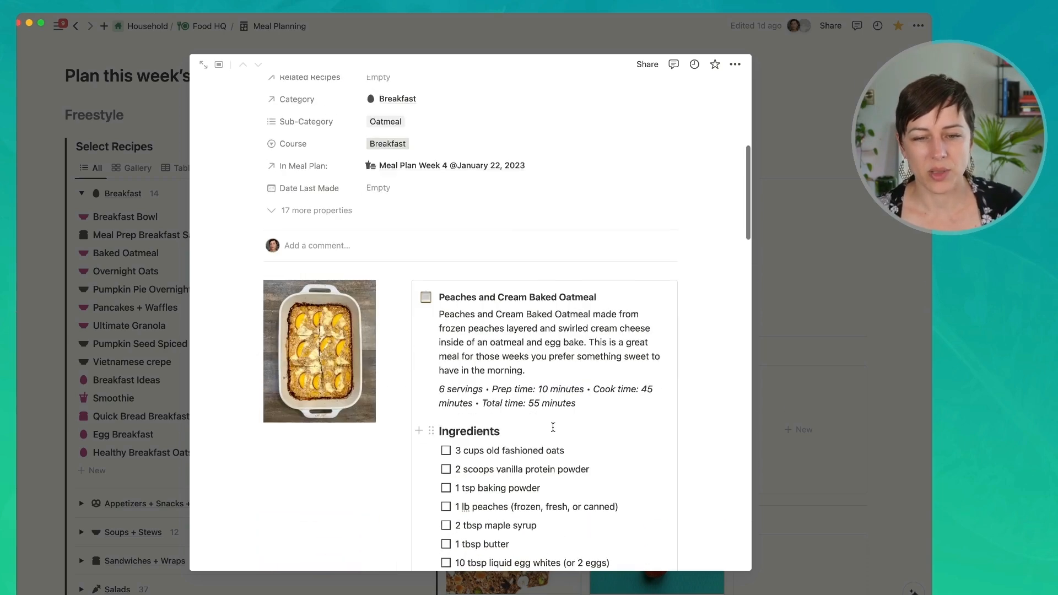
pyautogui.scroll(-4, 552, 428)
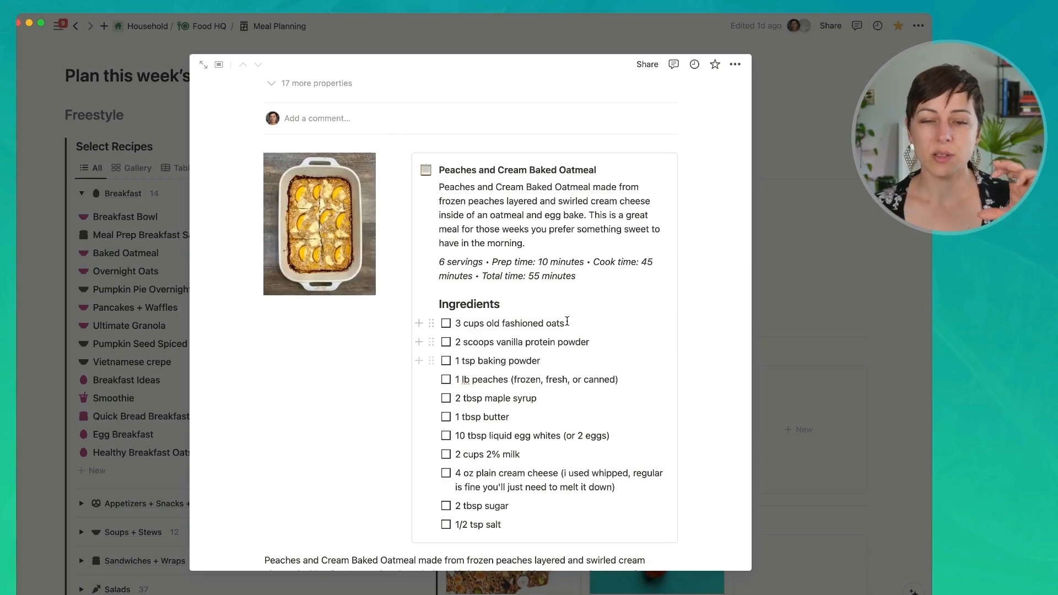
pyautogui.scroll(10, 496, 374)
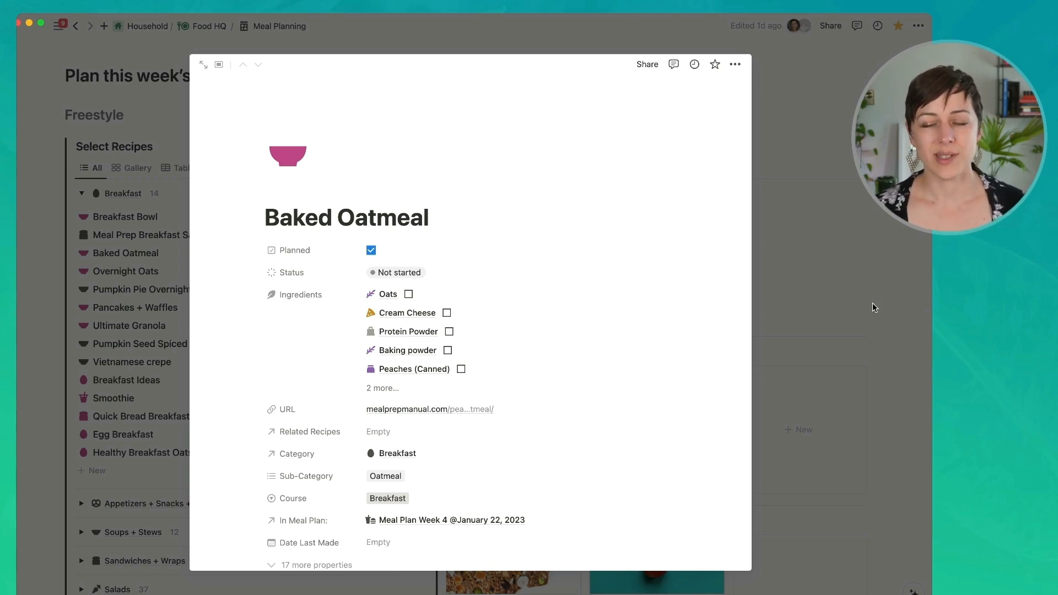
pyautogui.click(805, 252)
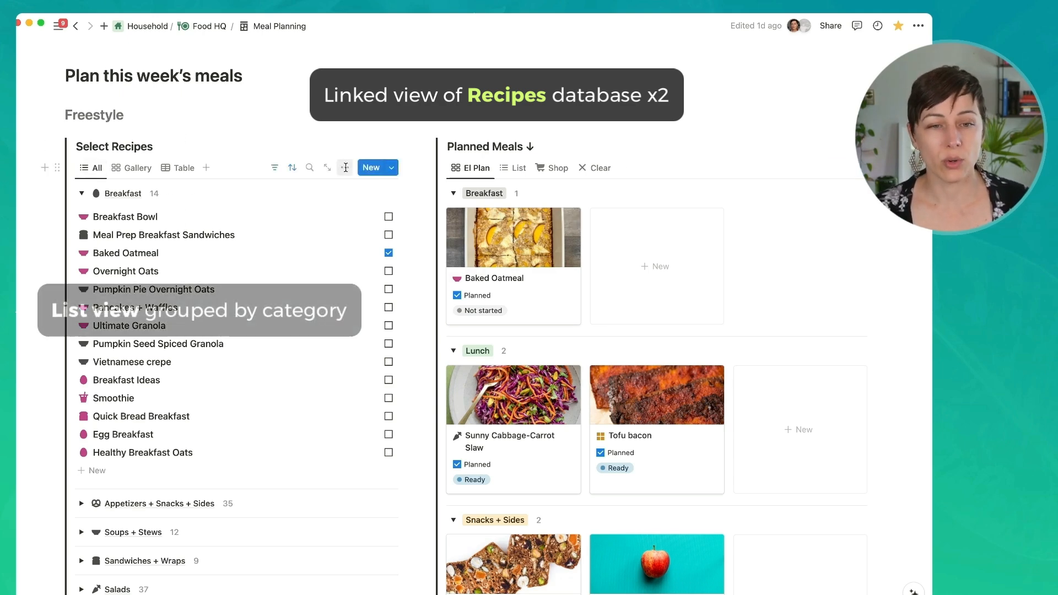
# Make the hidden Component group visible in the category grouping of the Select Recipes All view.
pyautogui.click(344, 167)
pyautogui.click(446, 308)
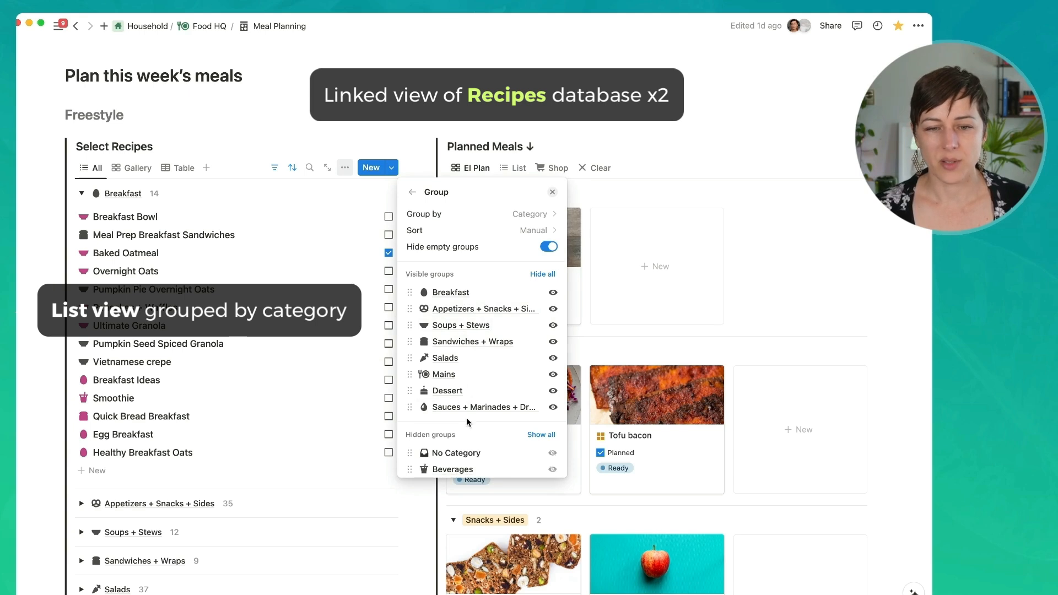
pyautogui.scroll(-1, 443, 362)
pyautogui.scroll(-2, 443, 362)
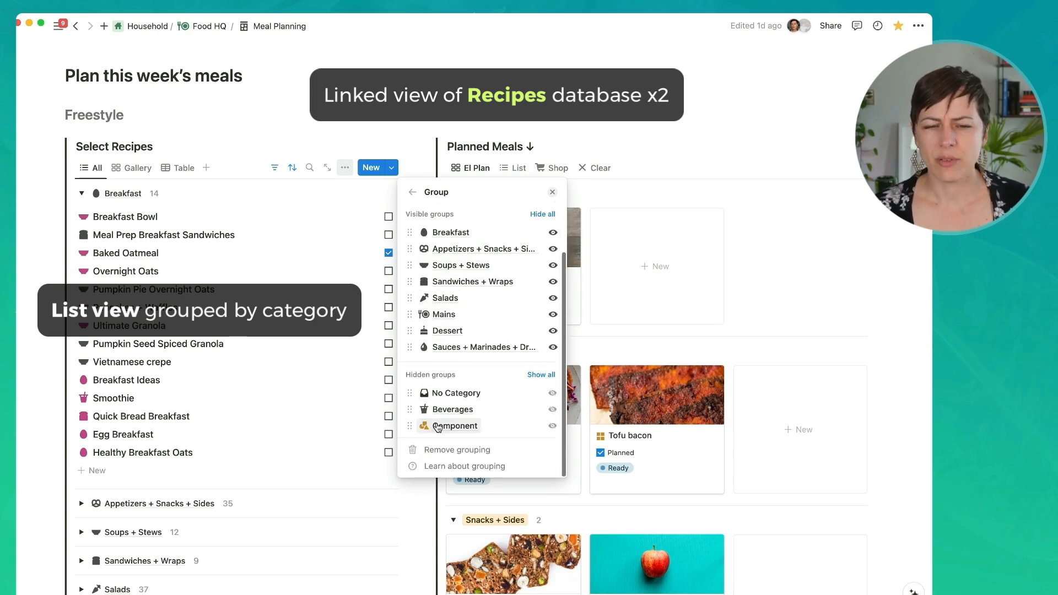
pyautogui.click(551, 426)
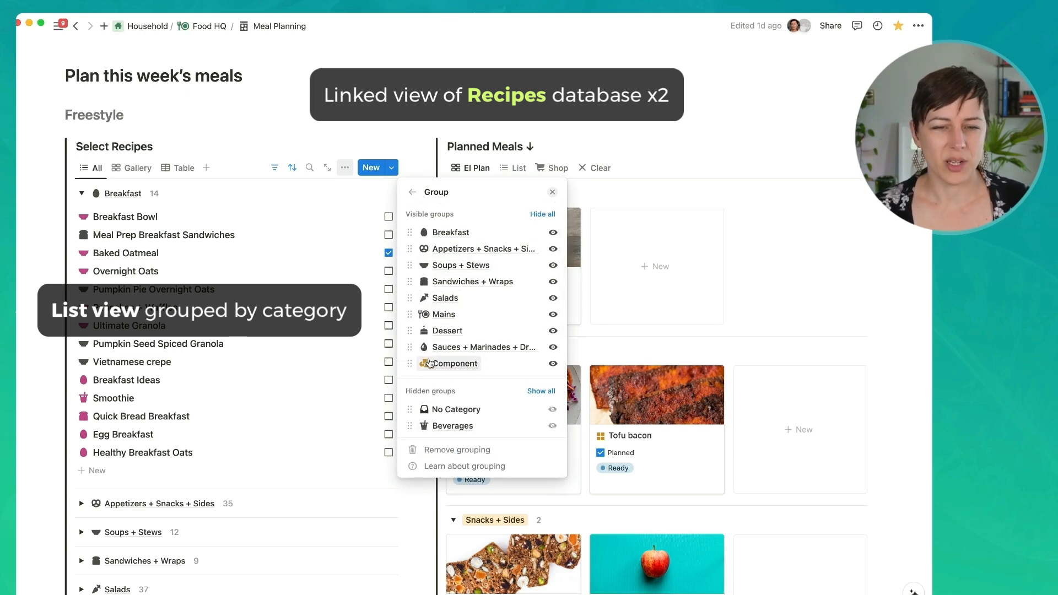
pyautogui.click(408, 133)
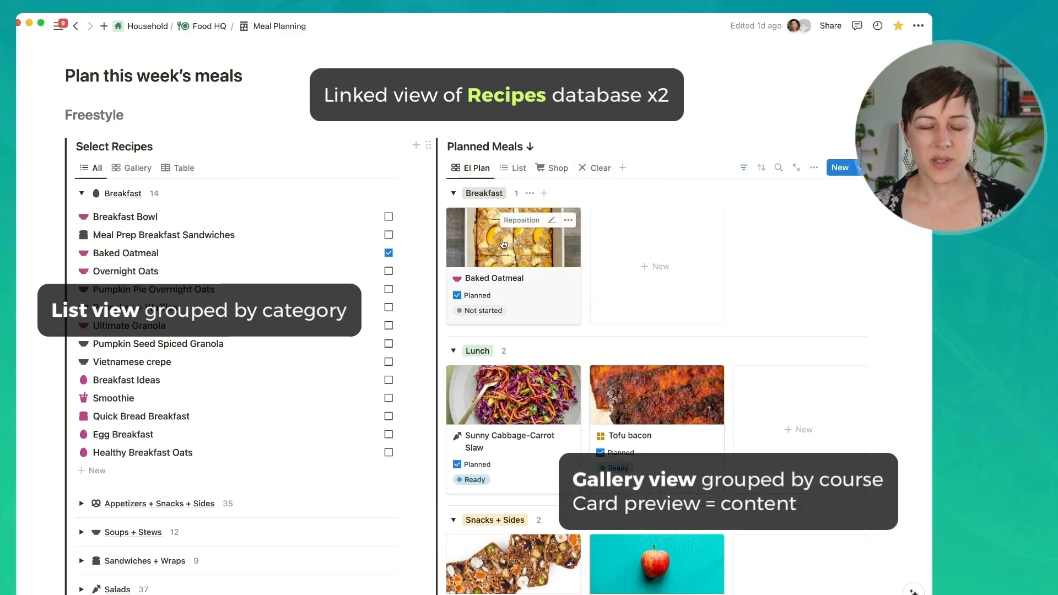
# Check the course grouping settings of the El Plan gallery view, and collapse the Breakfast group in Select Recipes.
pyautogui.scroll(-1, 513, 244)
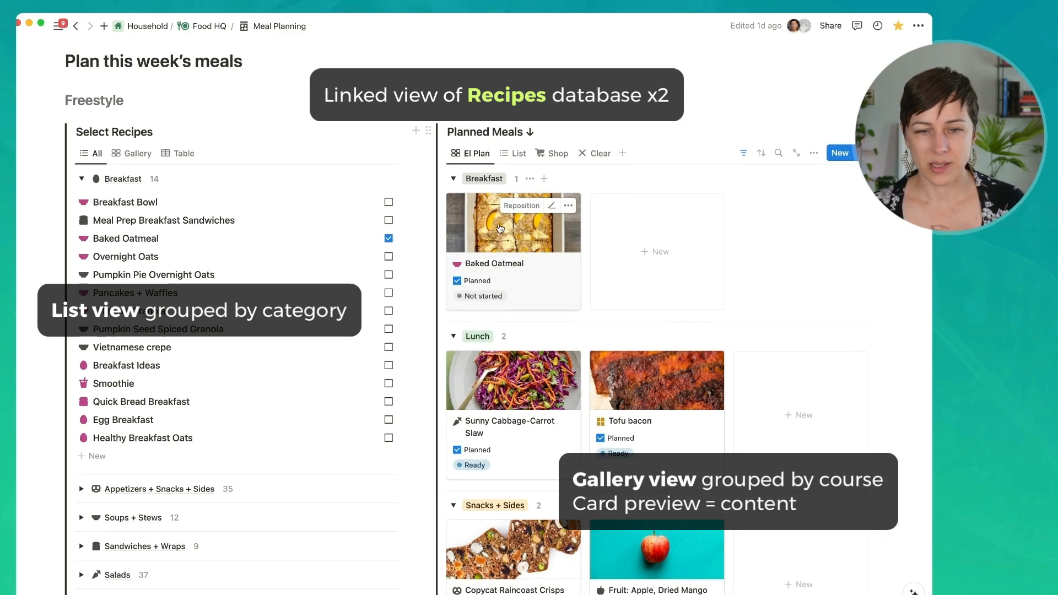
pyautogui.click(814, 154)
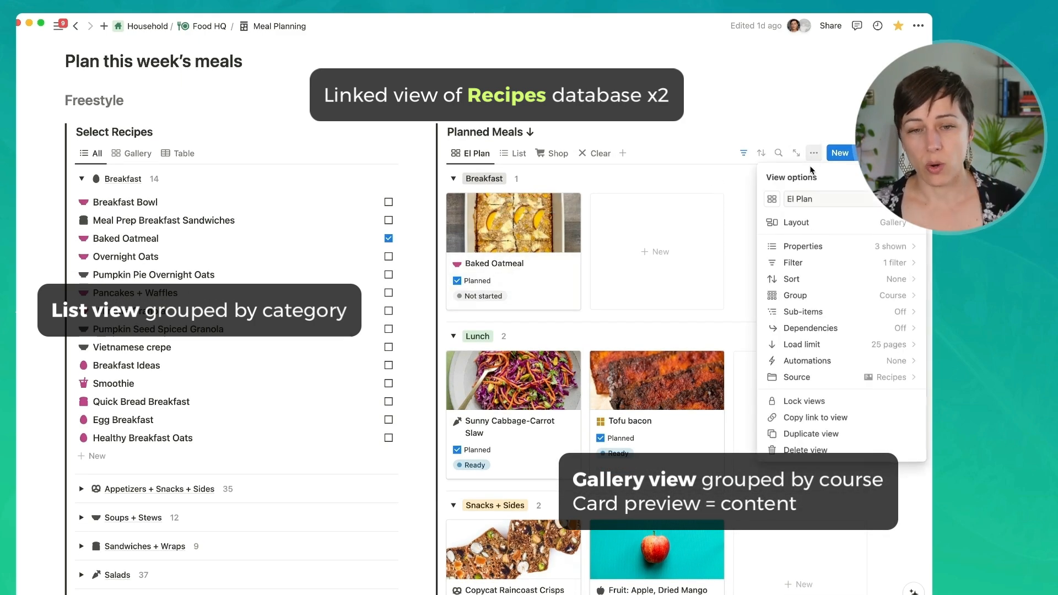
pyautogui.click(827, 302)
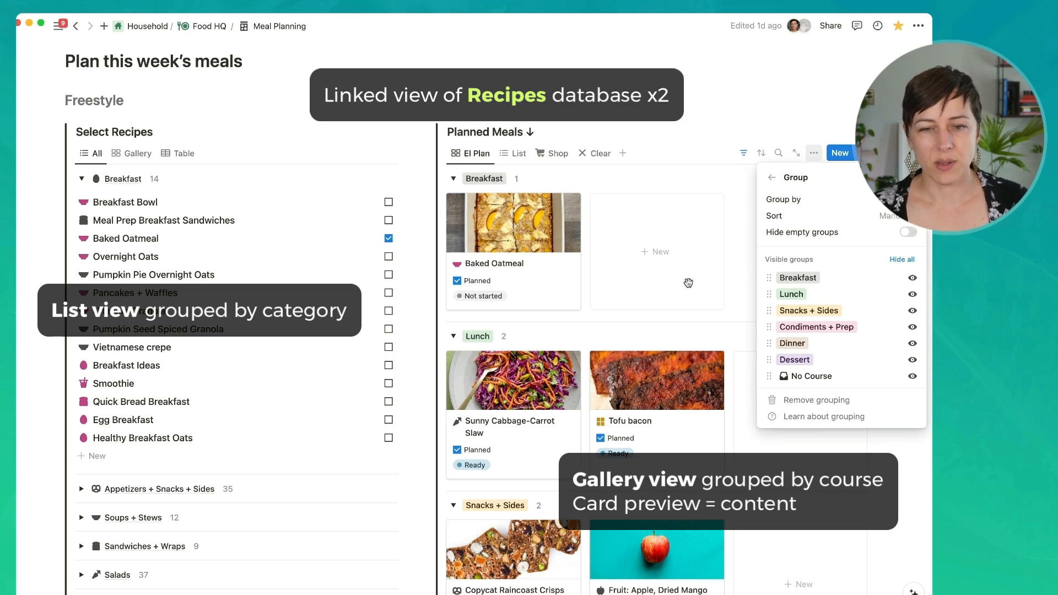
pyautogui.click(81, 176)
pyautogui.click(81, 179)
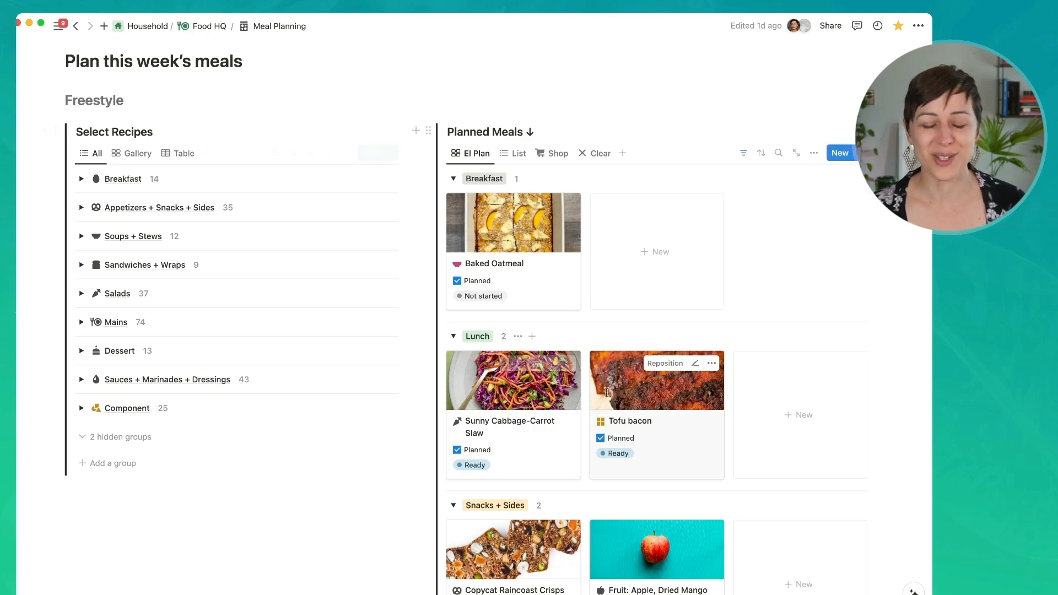
# Expand the Breakfast recipes in Select Recipes and remove Baked Oatmeal from the planned meals.
pyautogui.scroll(2, 514, 172)
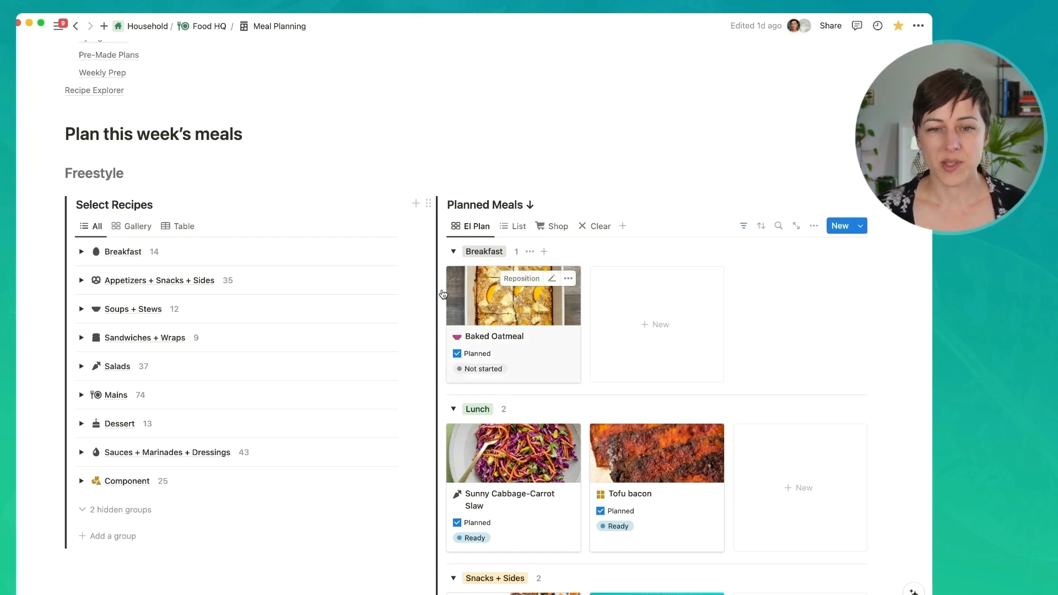
pyautogui.click(82, 251)
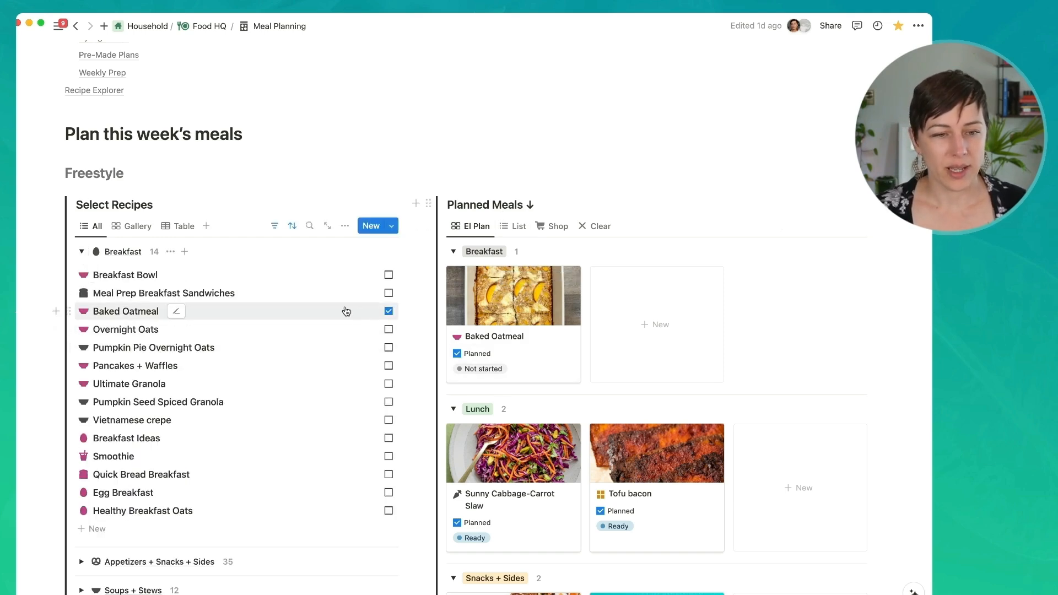
pyautogui.click(389, 312)
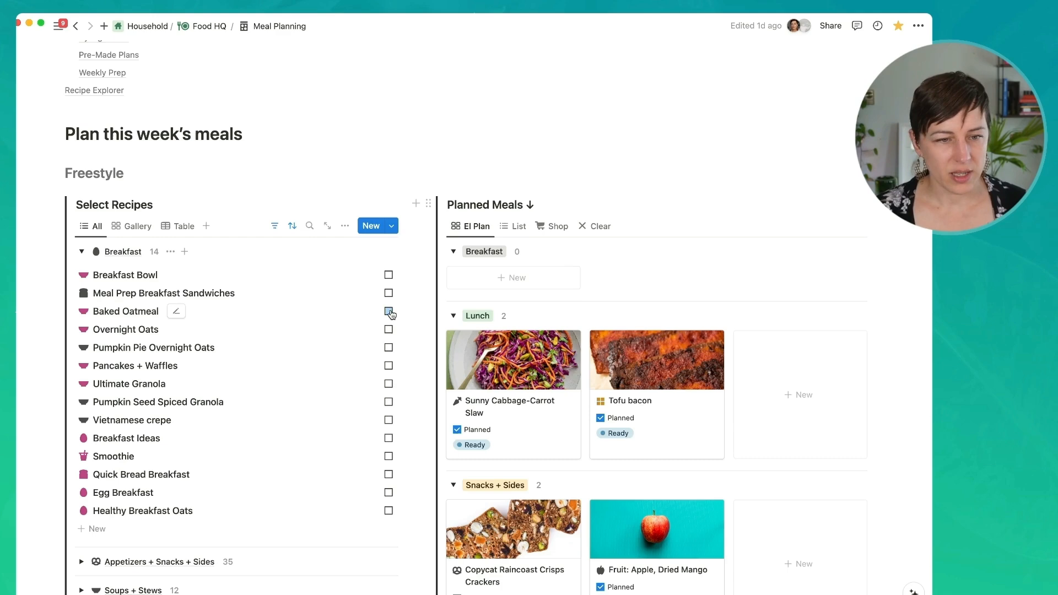
pyautogui.click(388, 275)
pyautogui.click(388, 275)
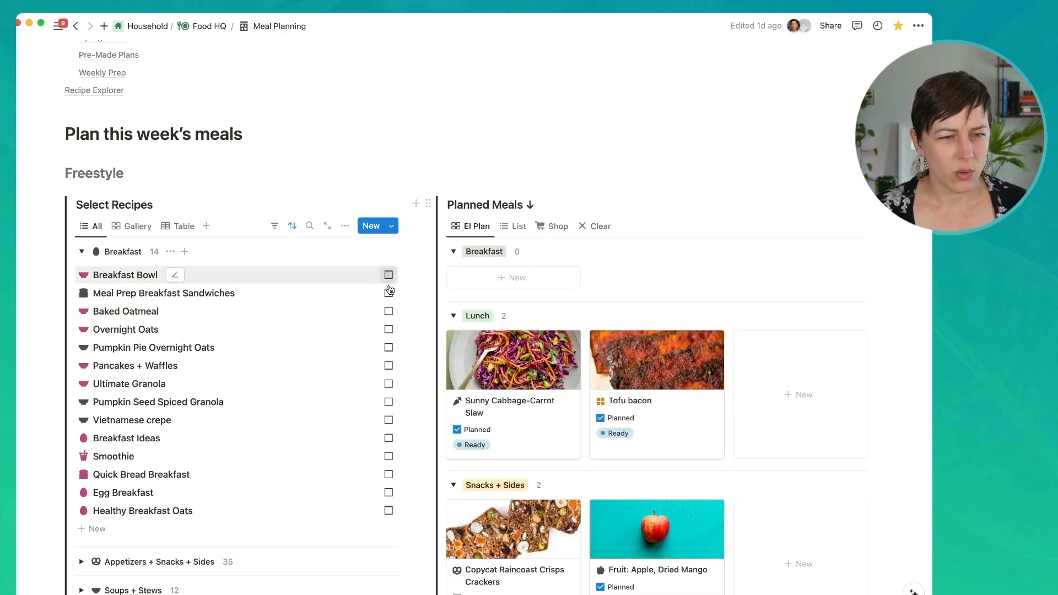
# Mark Overnight Oats and Pumpkin Seed Spiced Granola as planned breakfasts, leaving Vietnamese crepe unplanned.
pyautogui.click(389, 330)
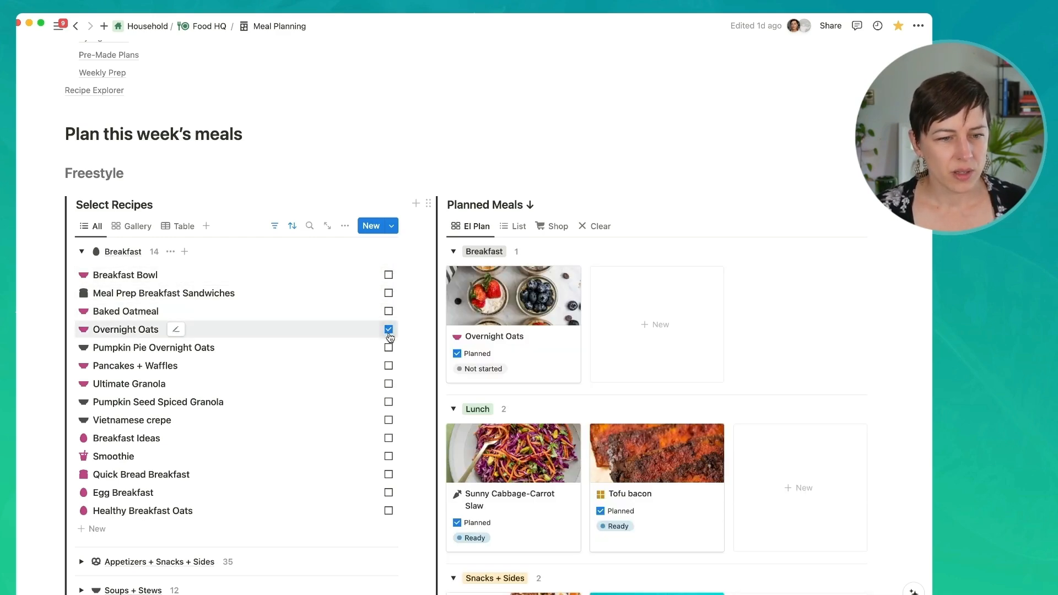
pyautogui.click(389, 422)
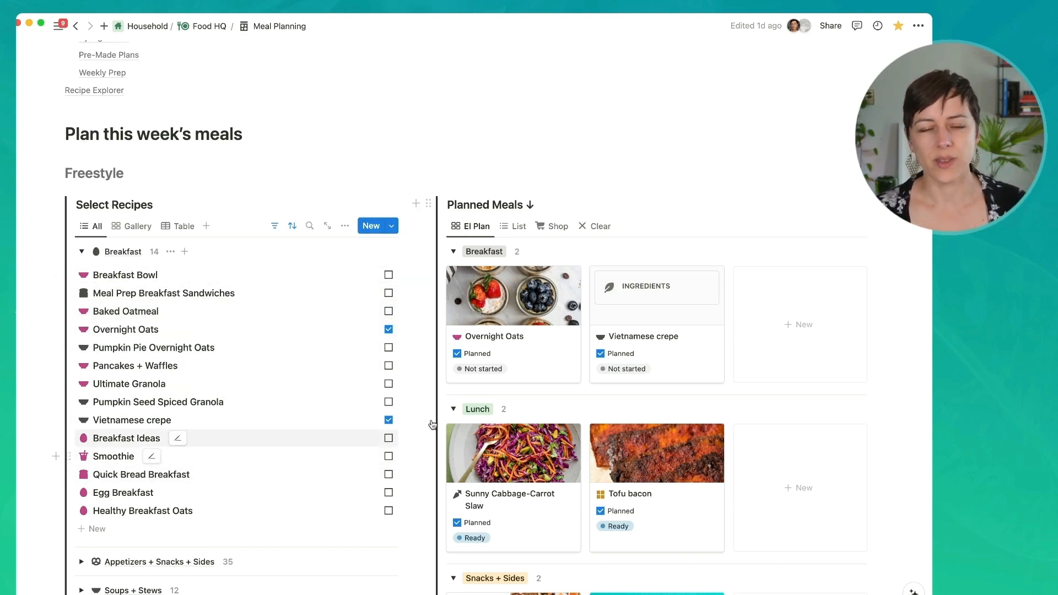
pyautogui.click(388, 420)
pyautogui.click(388, 402)
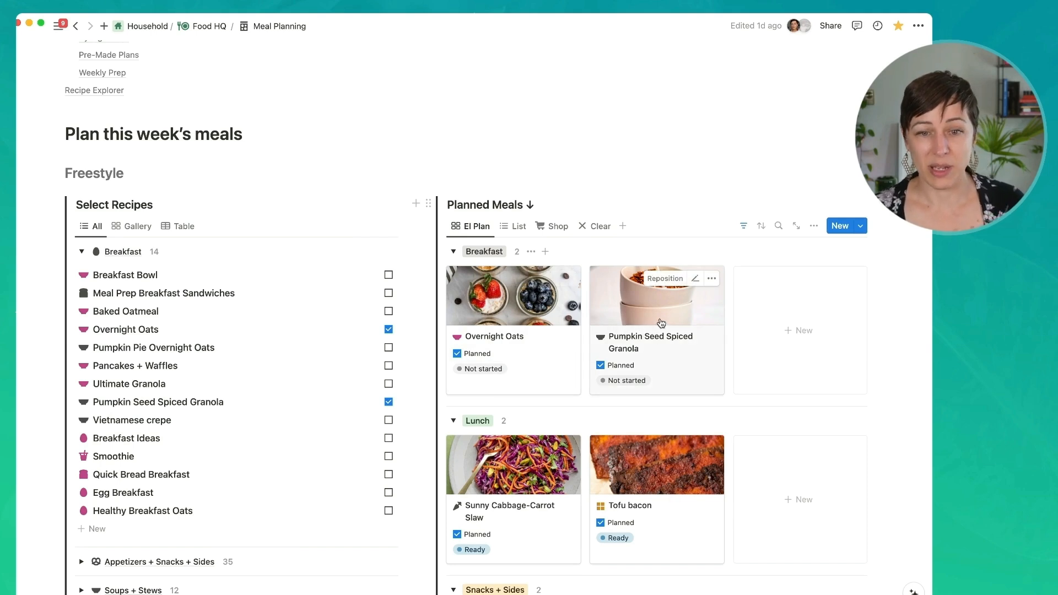
# Collapse the Breakfast group and expand Appetizers + Snacks + Sides in Select Recipes.
pyautogui.click(82, 252)
pyautogui.click(82, 280)
pyautogui.scroll(-3, 270, 305)
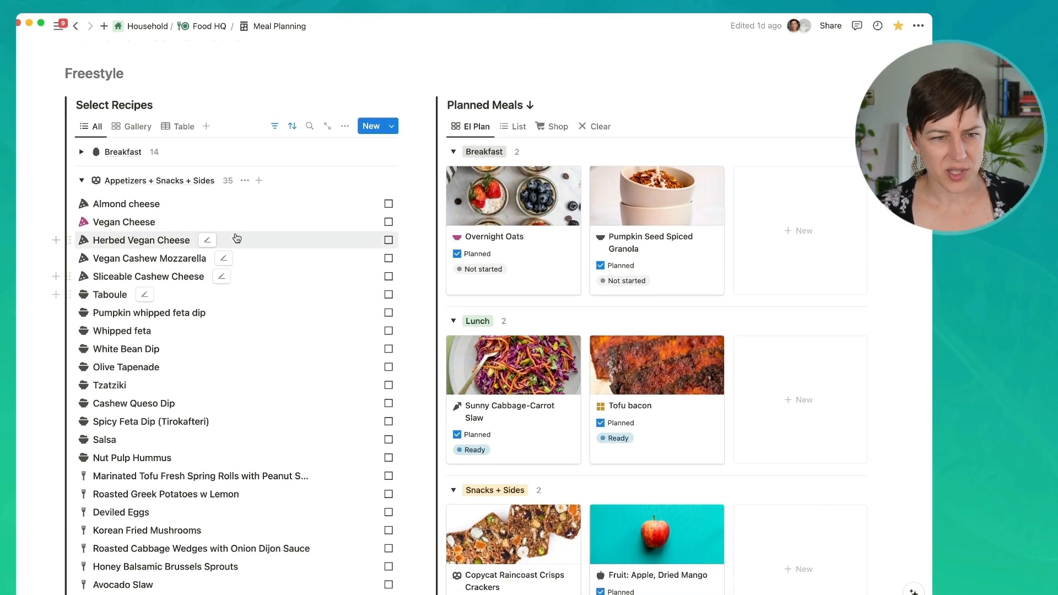
# Mark Olive Tapenade and Tzatziki as planned and locate Olive Tapenade in the planned meals gallery's No Course group.
pyautogui.click(388, 386)
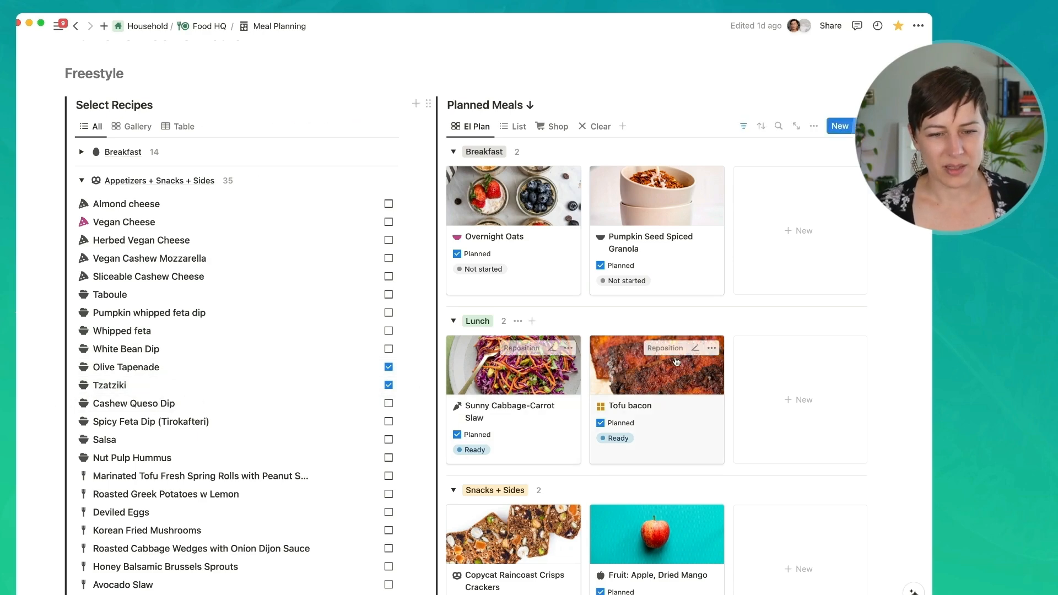
pyautogui.scroll(-1, 677, 363)
pyautogui.scroll(-12, 676, 362)
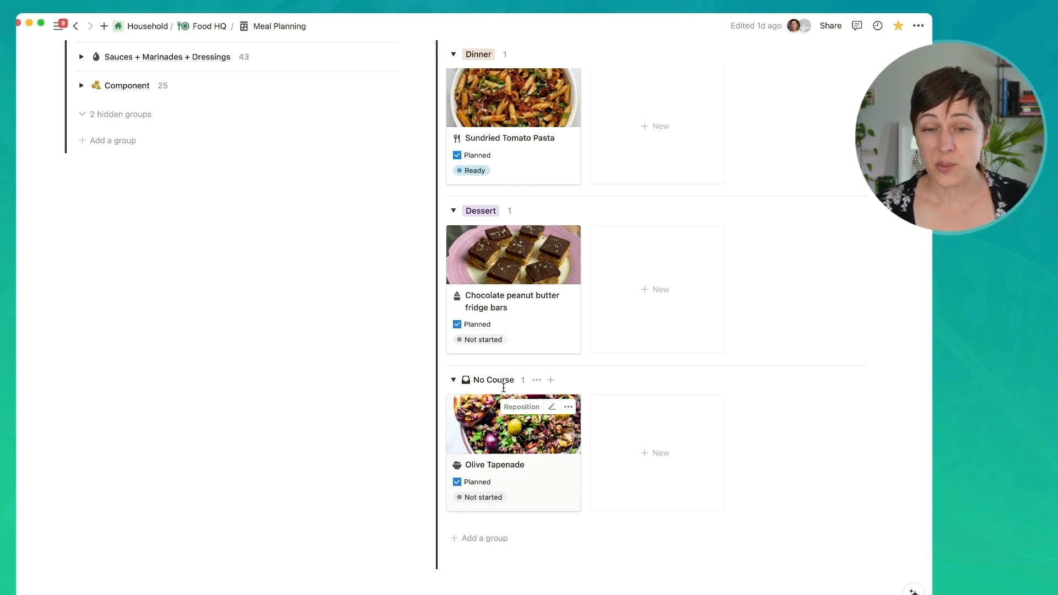
# Open the Olive Tapenade recipe, set its Course to Snacks + Sides, and close it.
pyautogui.click(470, 439)
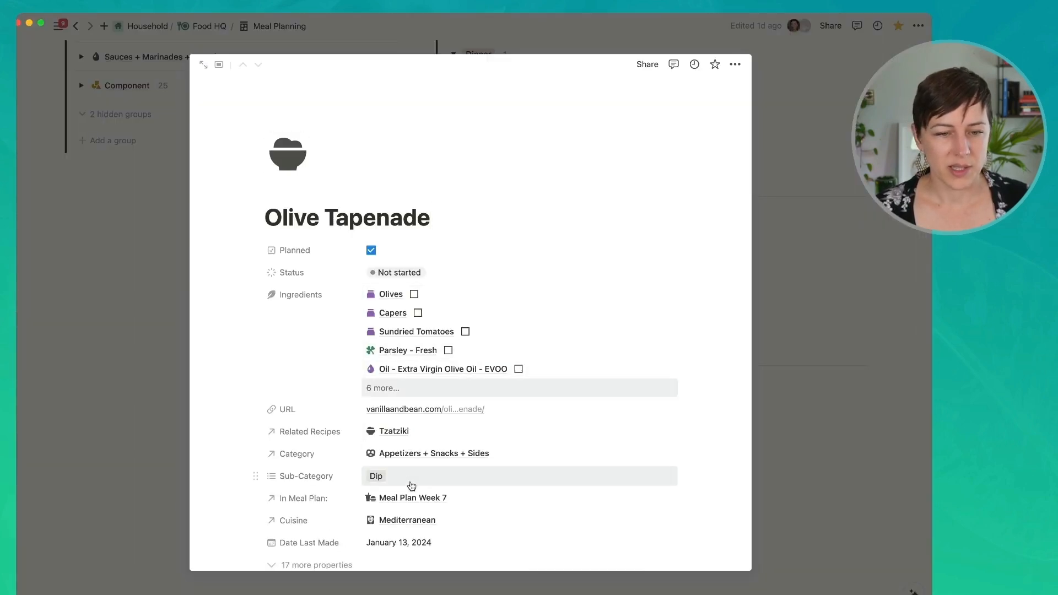
pyautogui.scroll(-1, 411, 484)
pyautogui.click(338, 541)
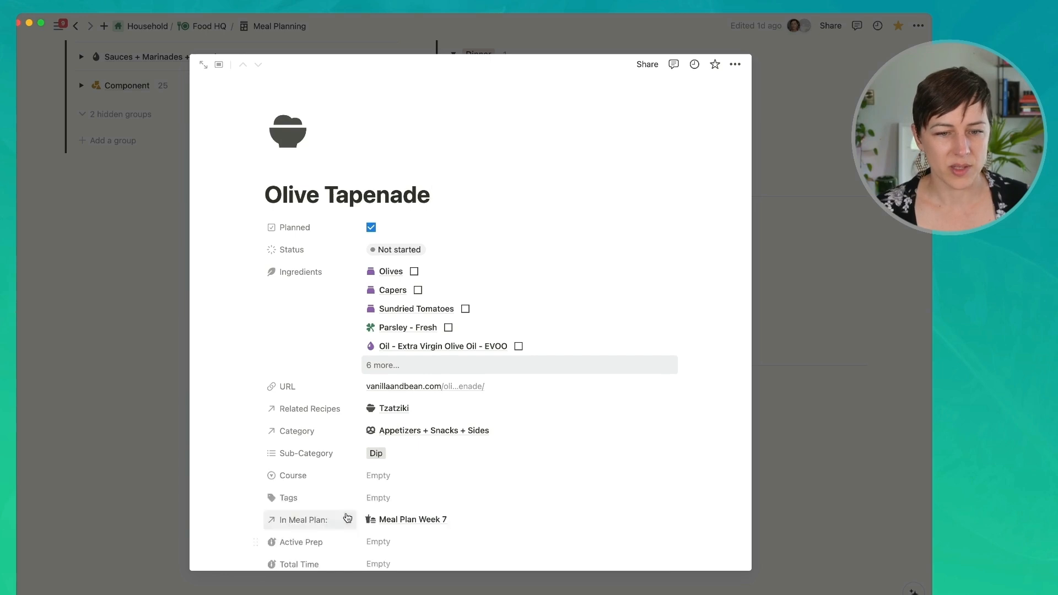
pyautogui.click(397, 476)
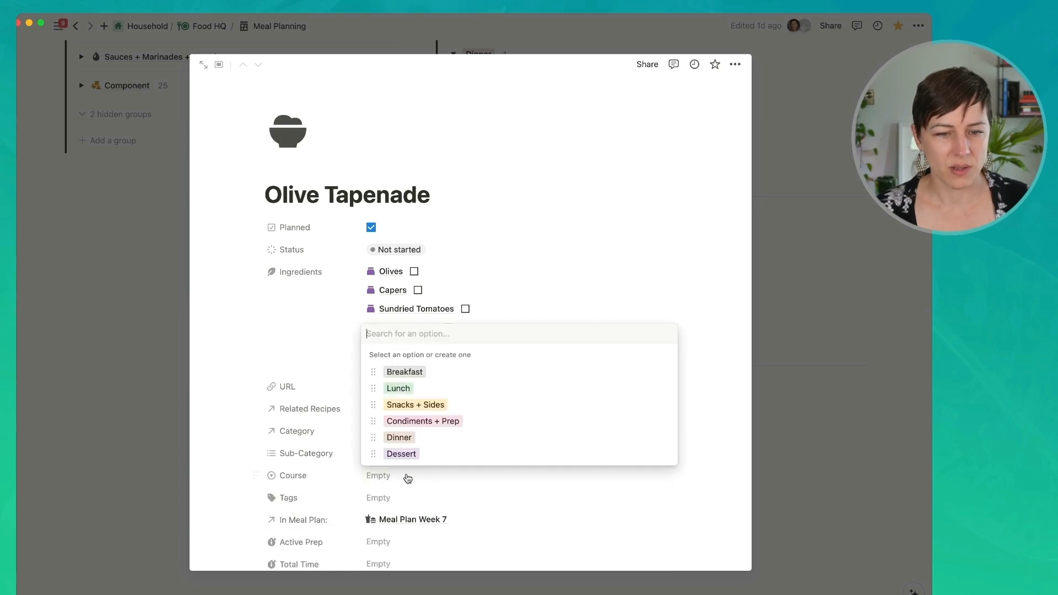
pyautogui.click(435, 412)
pyautogui.click(822, 290)
# Change the Course of the planned Tzatziki recipe to Snacks + Sides and close the recipe.
pyautogui.scroll(10, 817, 288)
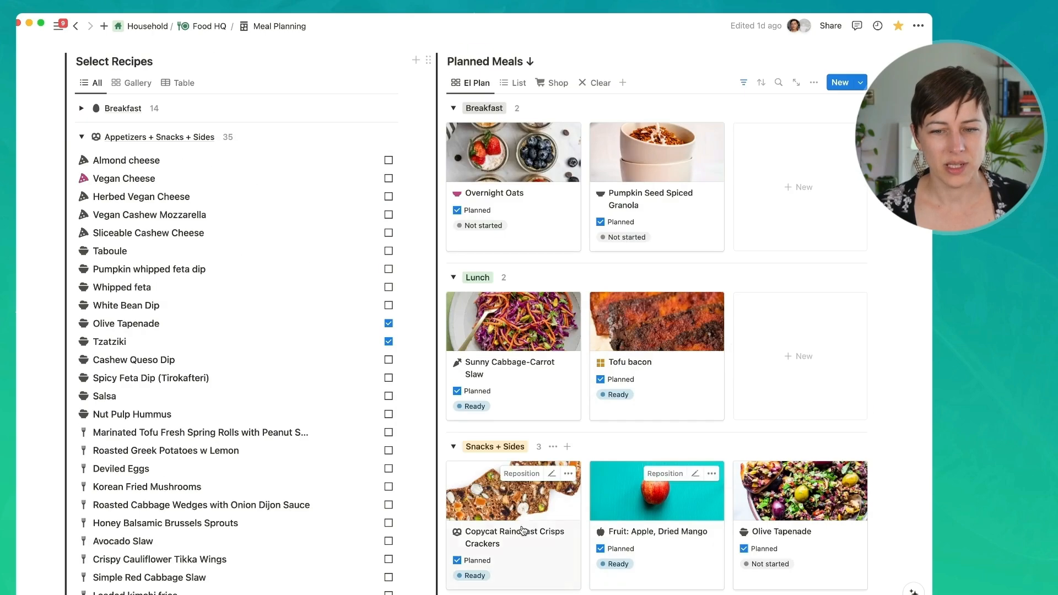
pyautogui.scroll(-5, 749, 477)
pyautogui.scroll(-2, 751, 477)
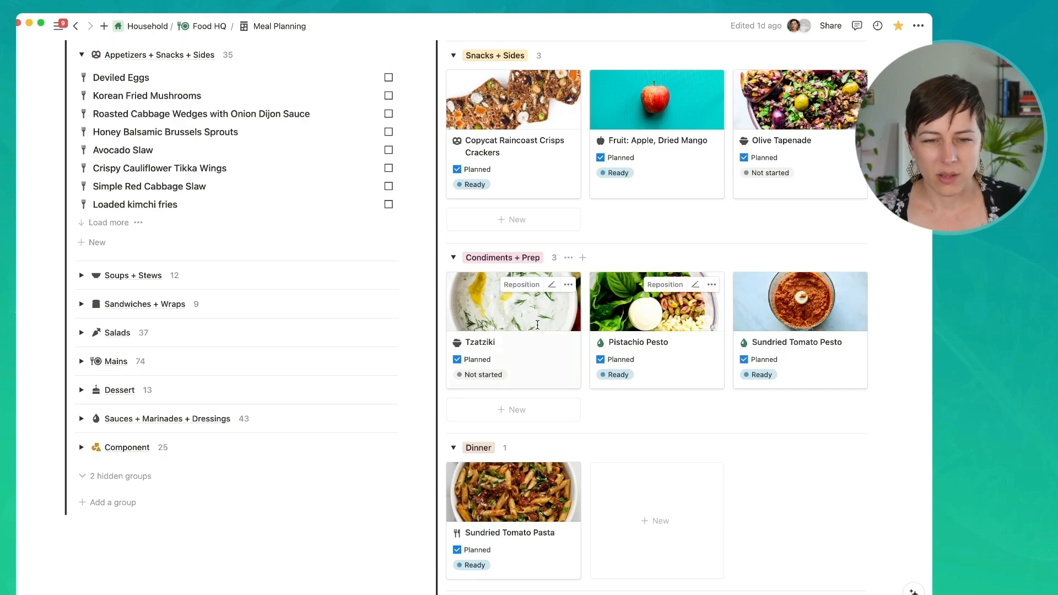
pyautogui.click(523, 315)
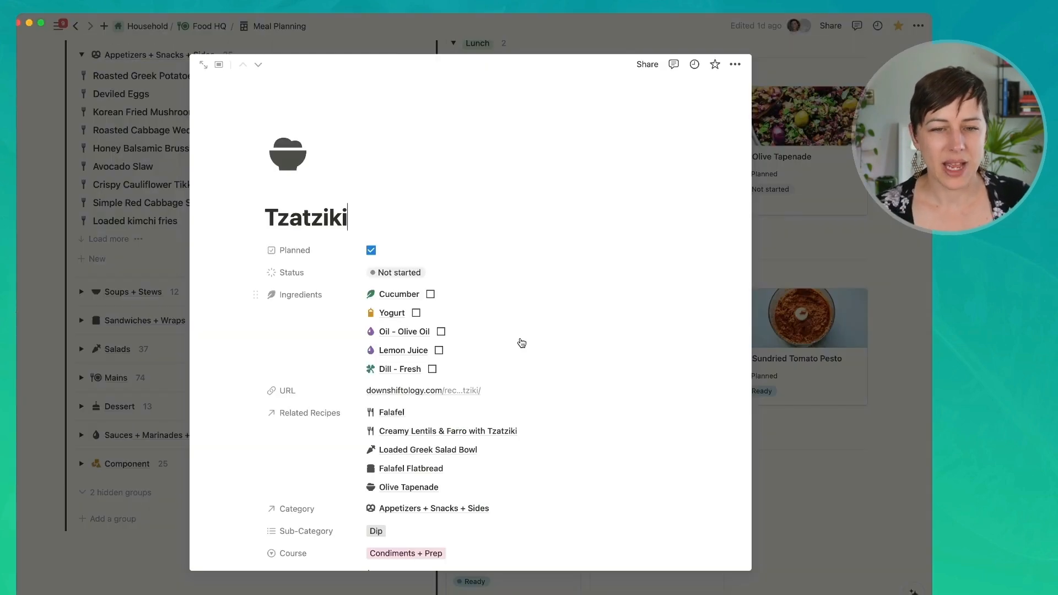
pyautogui.scroll(-2, 468, 433)
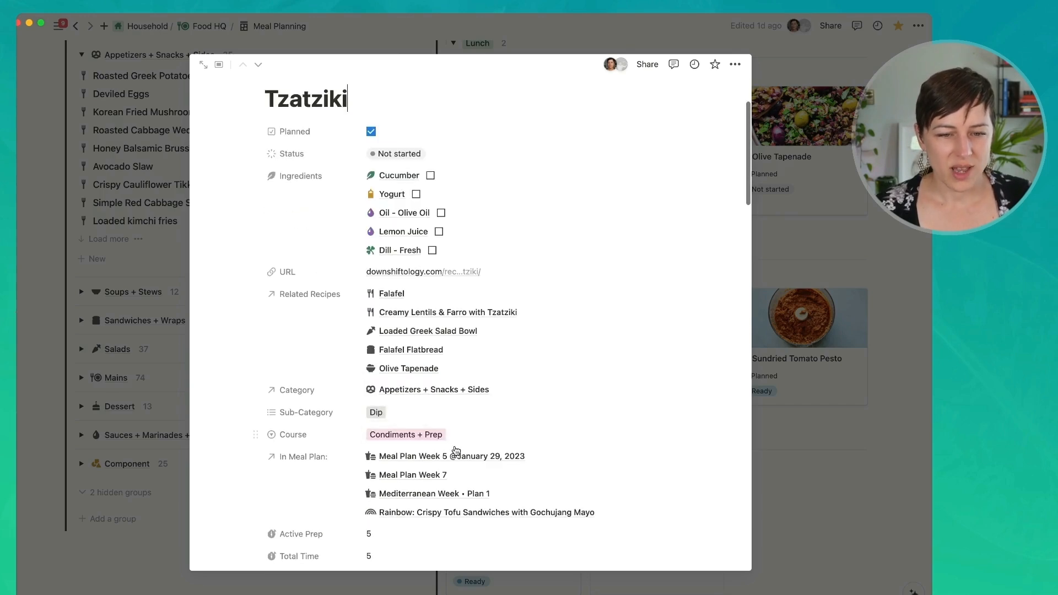
pyautogui.click(450, 435)
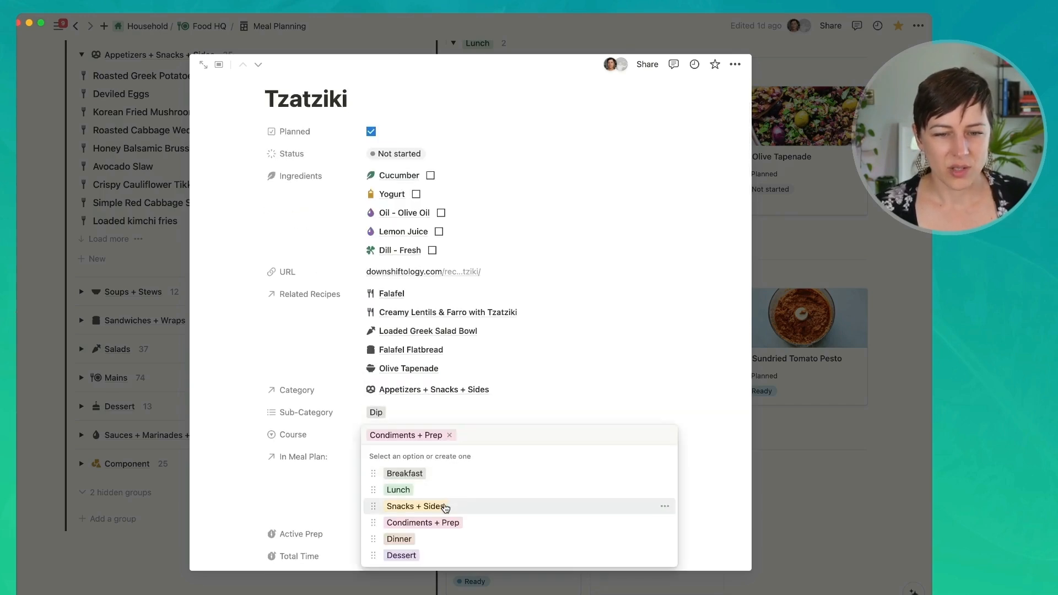
pyautogui.click(444, 506)
pyautogui.click(838, 307)
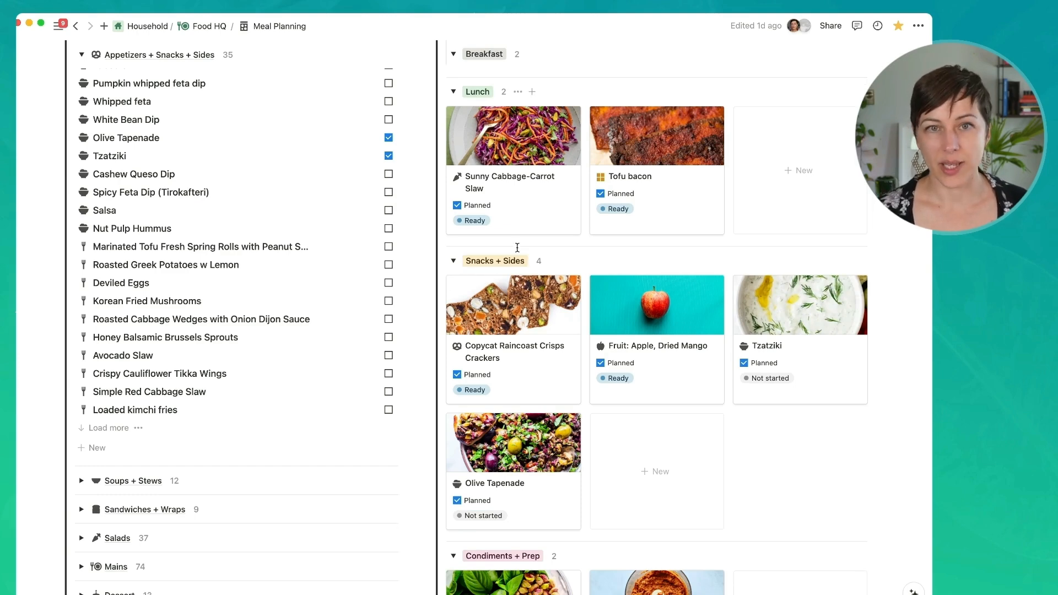
# Remove Tzatziki from the planned meals and collapse the Appetizers + Snacks + Sides group in Select Recipes.
pyautogui.scroll(2, 542, 261)
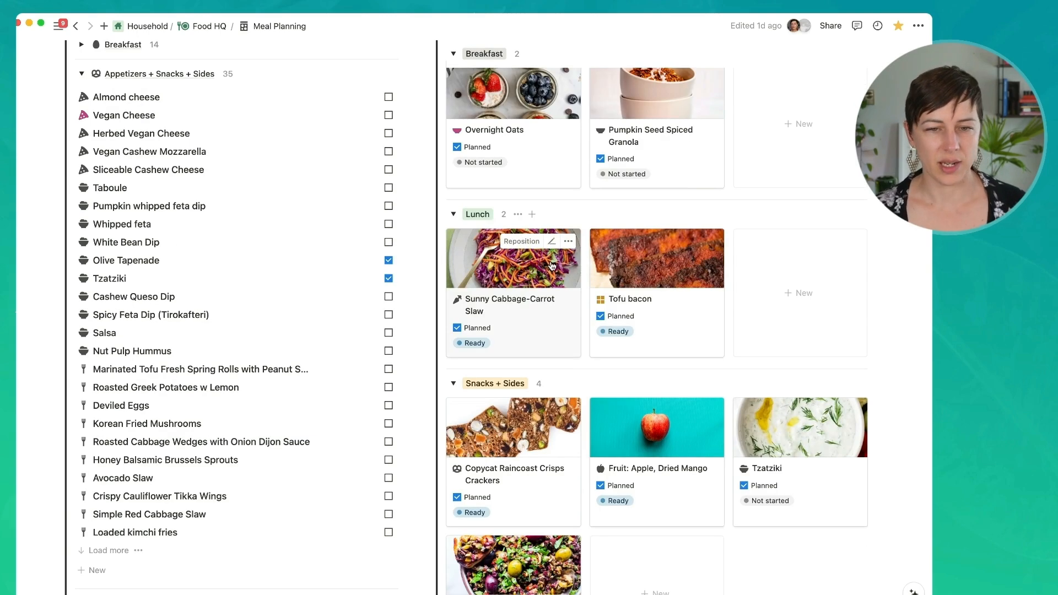
pyautogui.scroll(3, 551, 265)
pyautogui.click(389, 465)
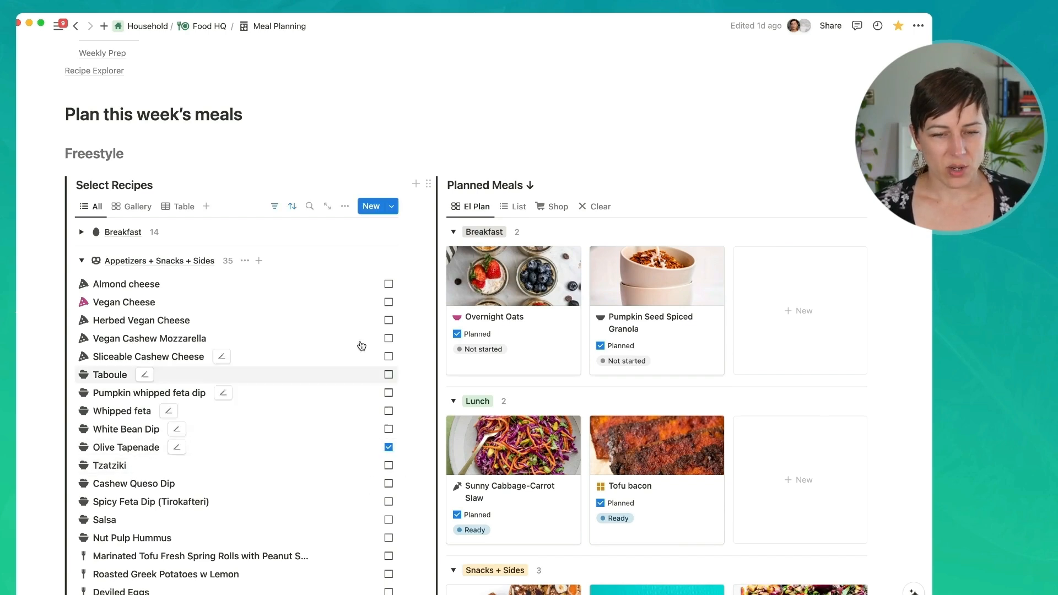
pyautogui.click(82, 261)
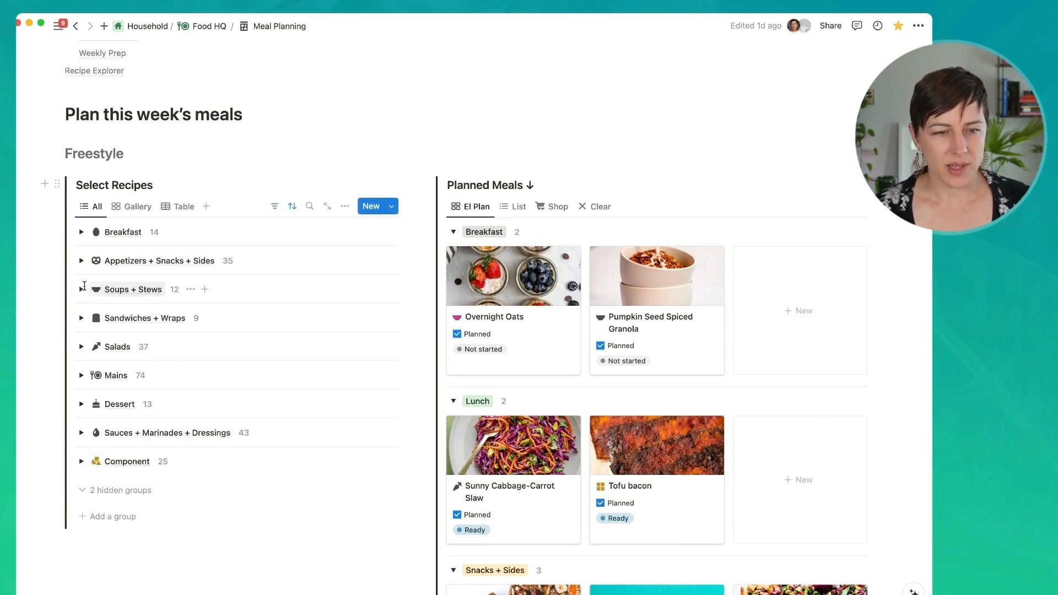
# Plan the Tofu "egg" salad from Sandwiches + Wraps and unplan the Sunny Cabbage-Carrot Slaw under Lunch.
pyautogui.click(82, 318)
pyautogui.click(389, 360)
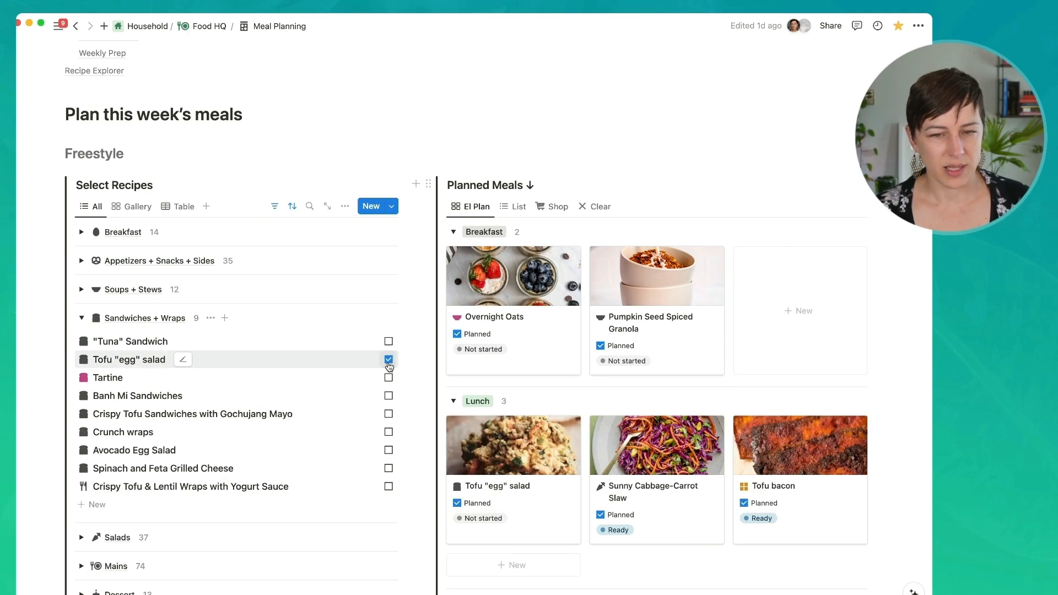
pyautogui.click(602, 515)
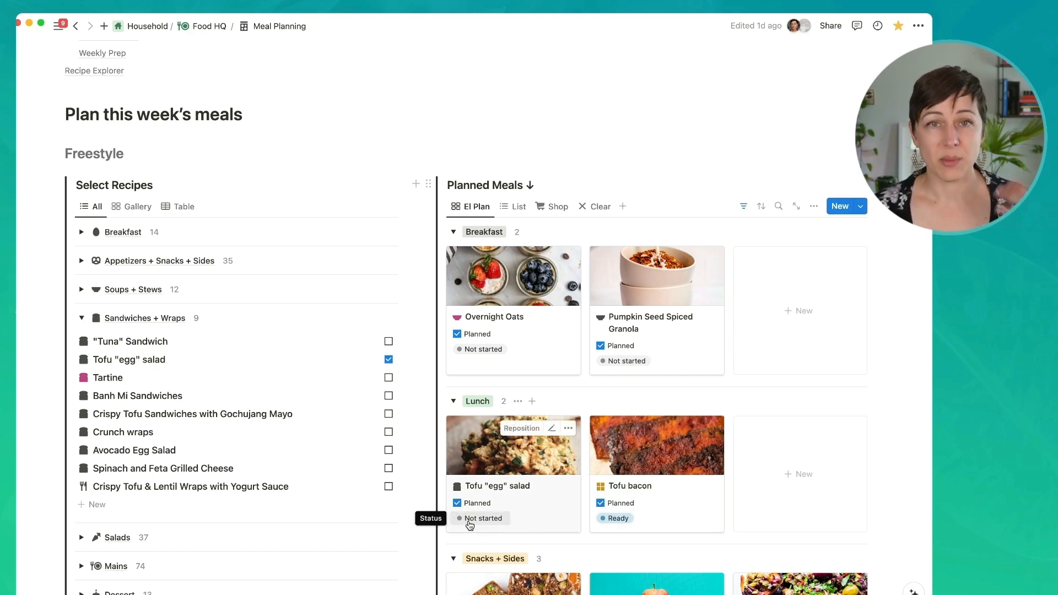
# Try the In progress status on the planned Tofu "egg" salad, then return it to Not started.
pyautogui.click(620, 518)
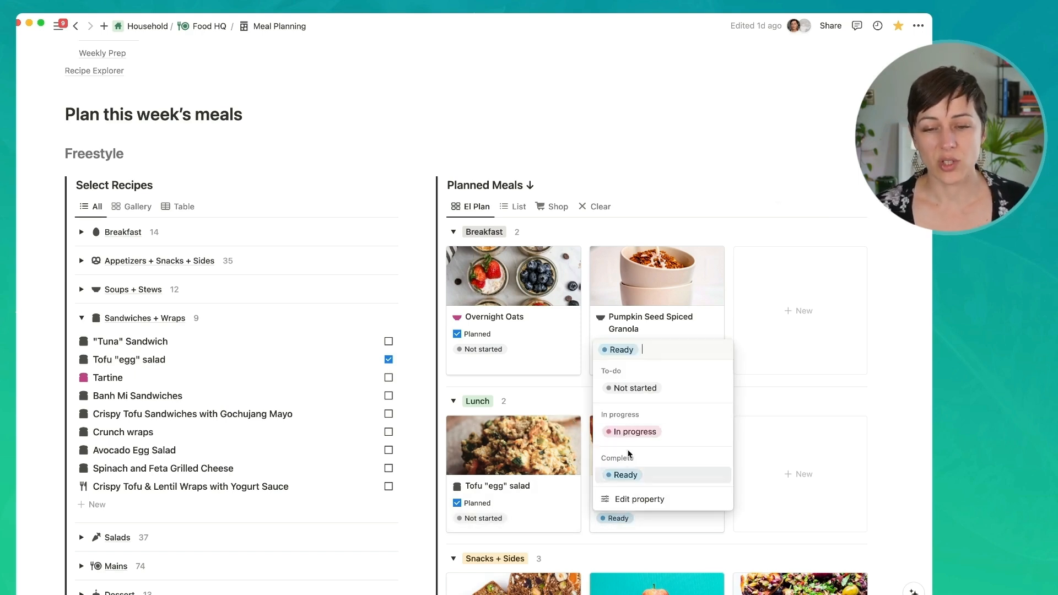
pyautogui.click(519, 511)
pyautogui.click(483, 518)
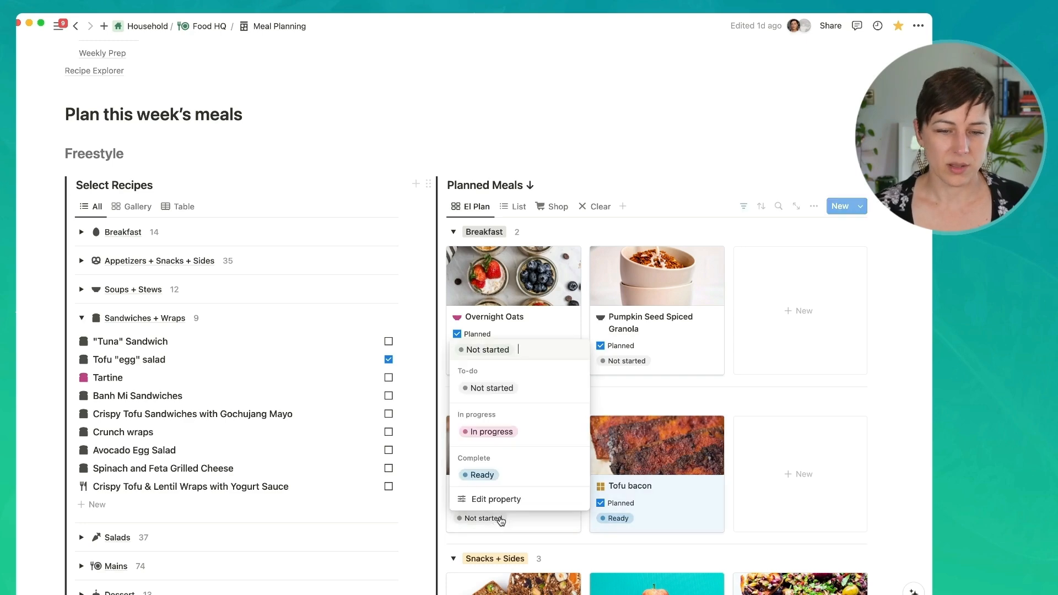
pyautogui.click(496, 431)
pyautogui.click(496, 519)
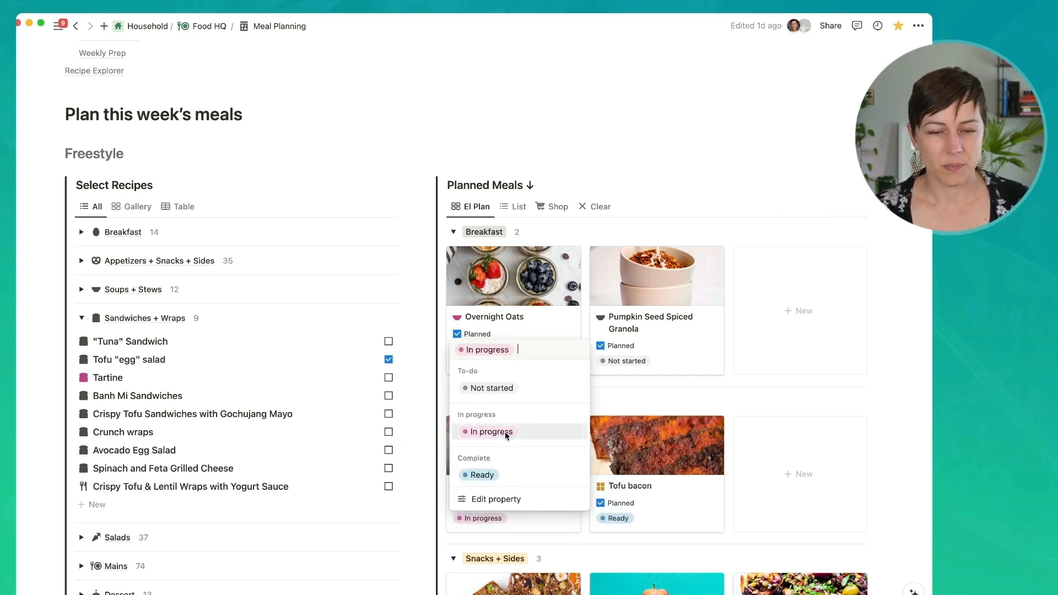
pyautogui.click(485, 388)
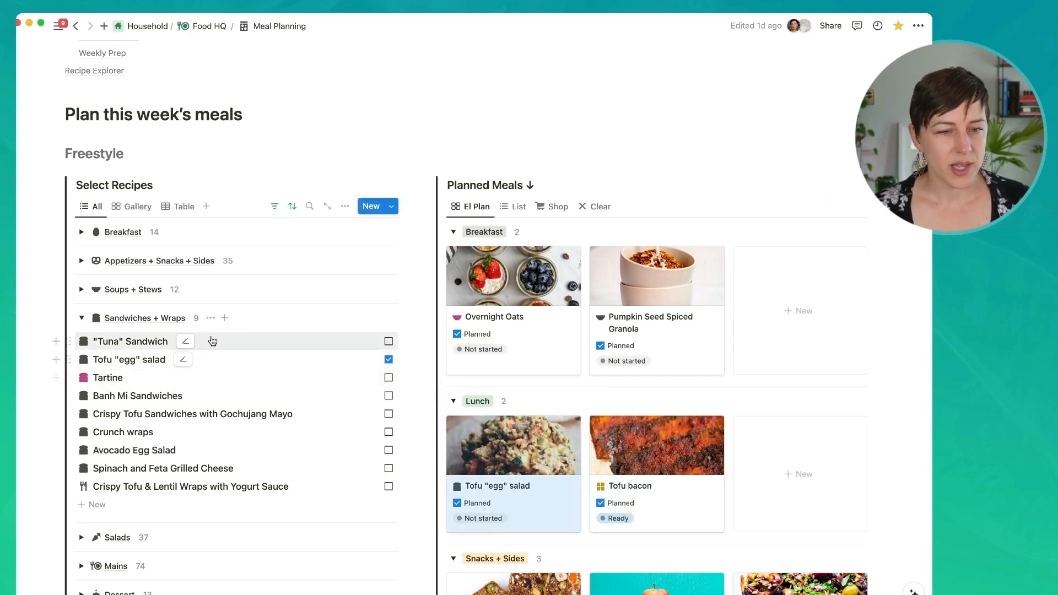
# Collapse the Sandwiches + Wraps group in Select Recipes and look over the planned meals gallery by course.
pyautogui.click(81, 318)
pyautogui.scroll(-5, 680, 338)
pyautogui.scroll(-8, 657, 284)
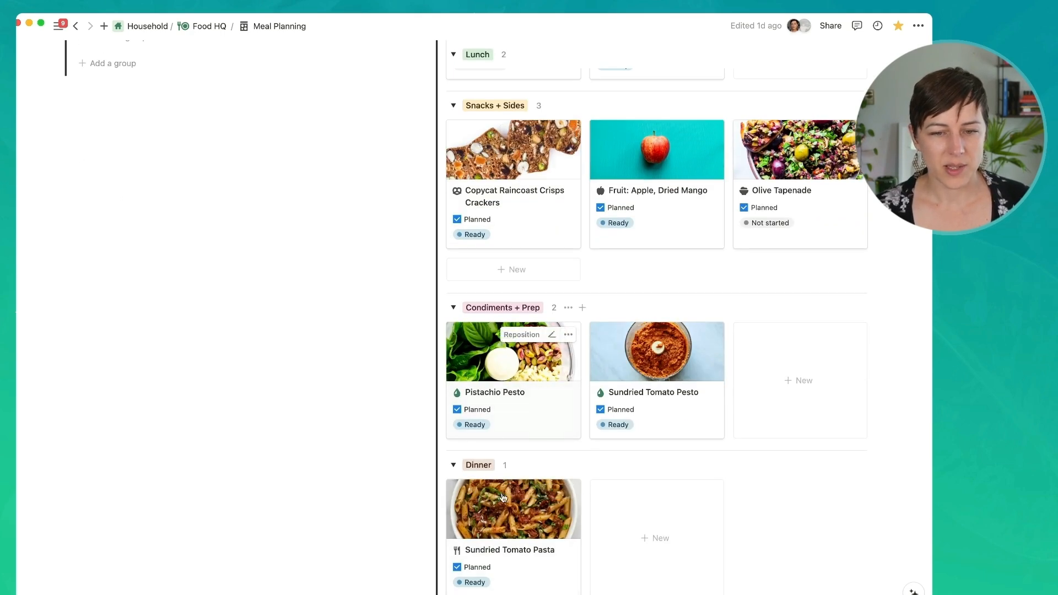
pyautogui.scroll(6, 619, 501)
pyautogui.scroll(9, 627, 497)
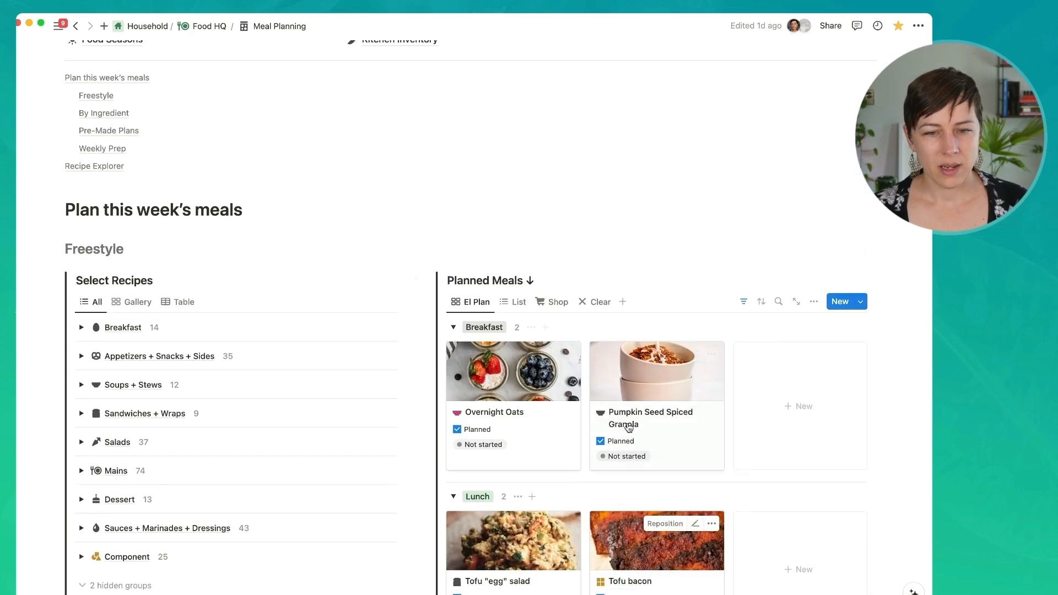
# Check the planned meals as a list, then open the Shop view and review its full Groceries table.
pyautogui.click(508, 313)
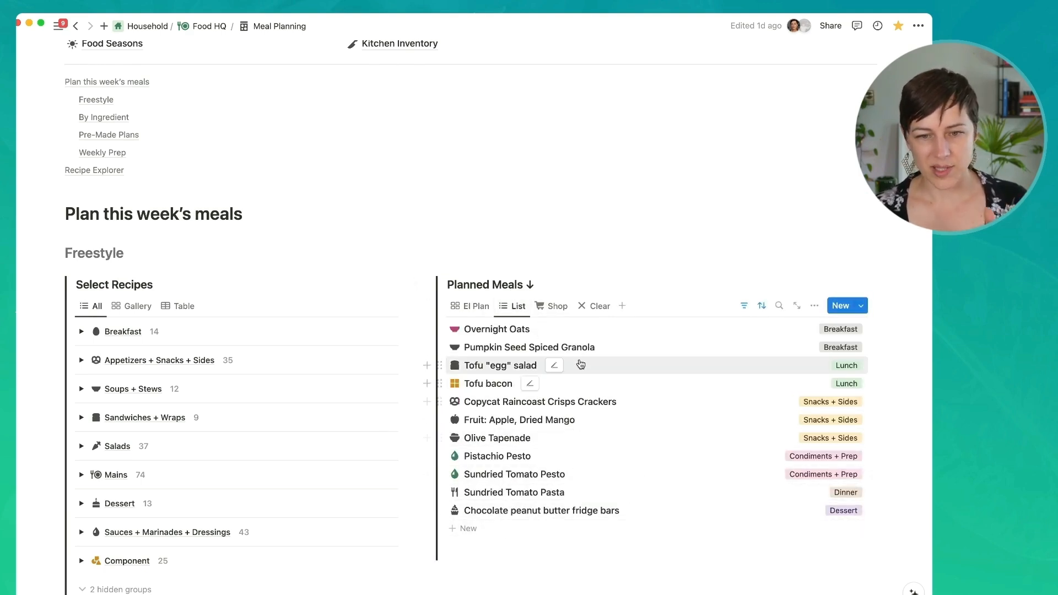
pyautogui.click(556, 310)
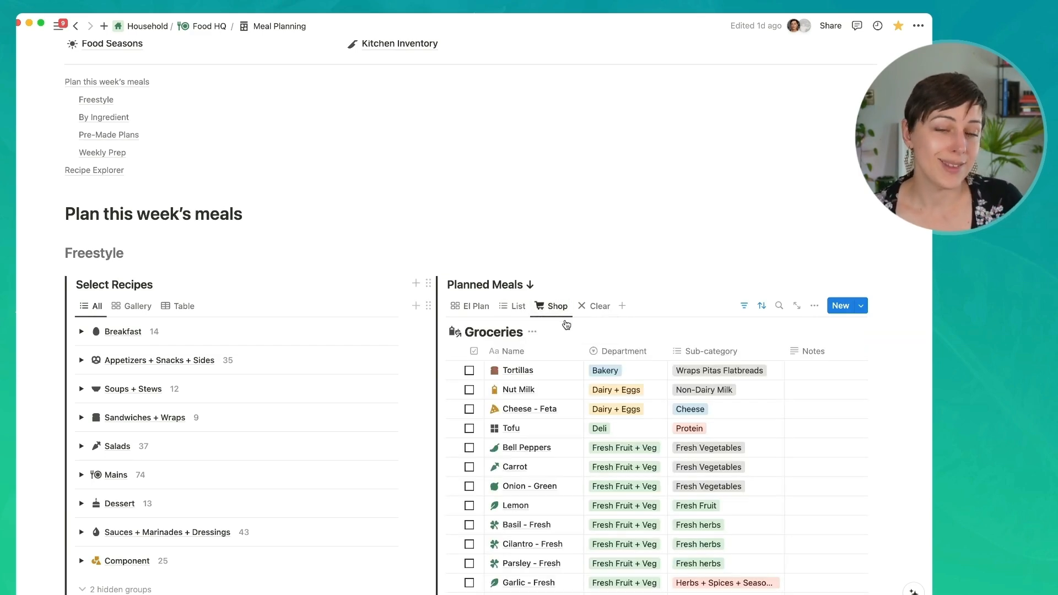
pyautogui.scroll(-5, 588, 346)
pyautogui.scroll(-13, 588, 347)
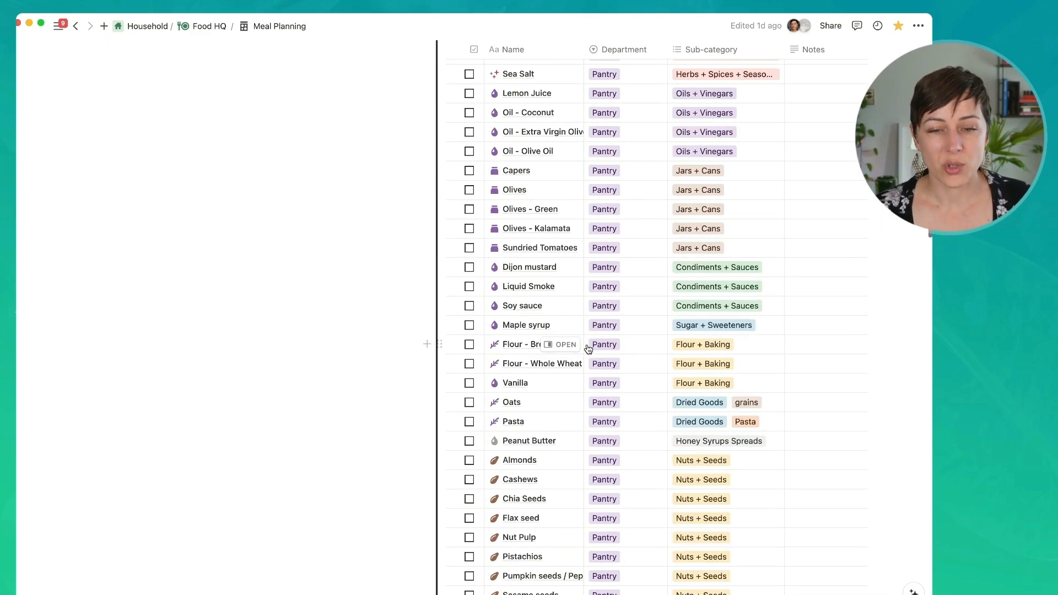
pyautogui.click(478, 383)
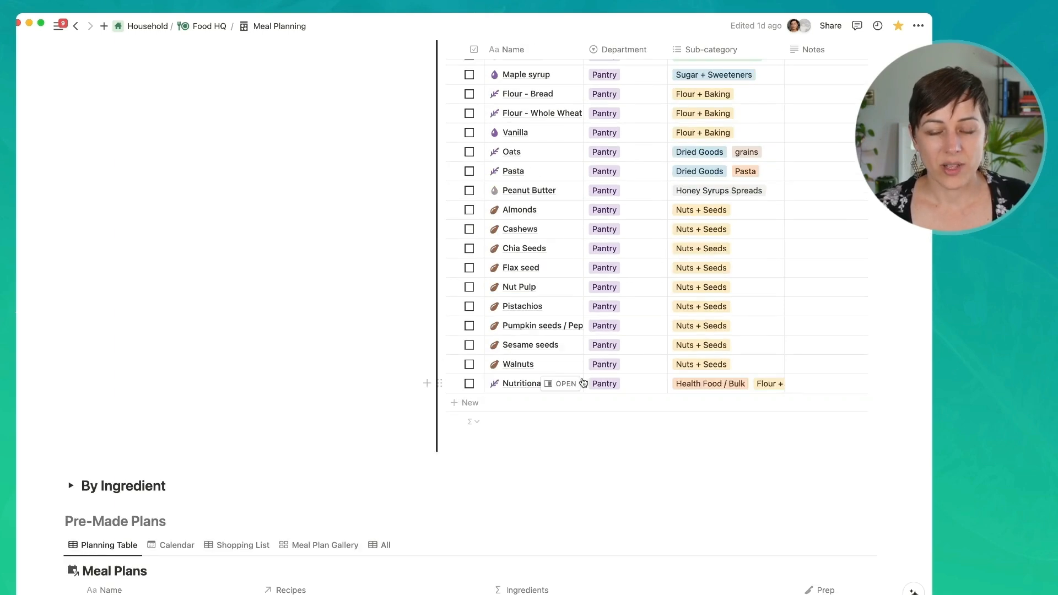
pyautogui.scroll(9, 604, 441)
pyautogui.scroll(7, 604, 441)
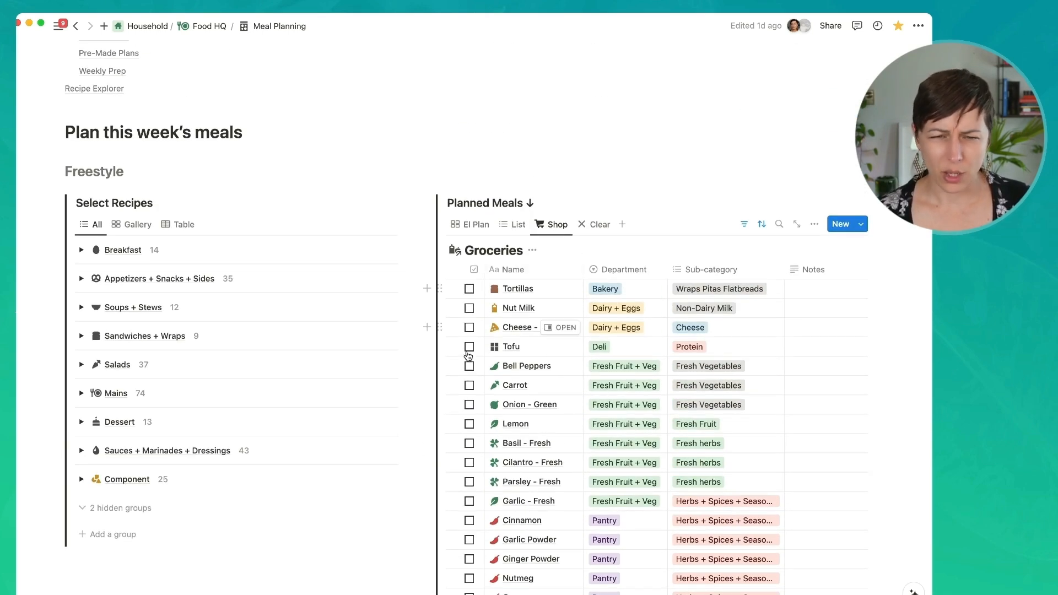
# Check off Carrot, Bell Peppers and Tofu as items to buy in the Groceries table.
pyautogui.click(469, 386)
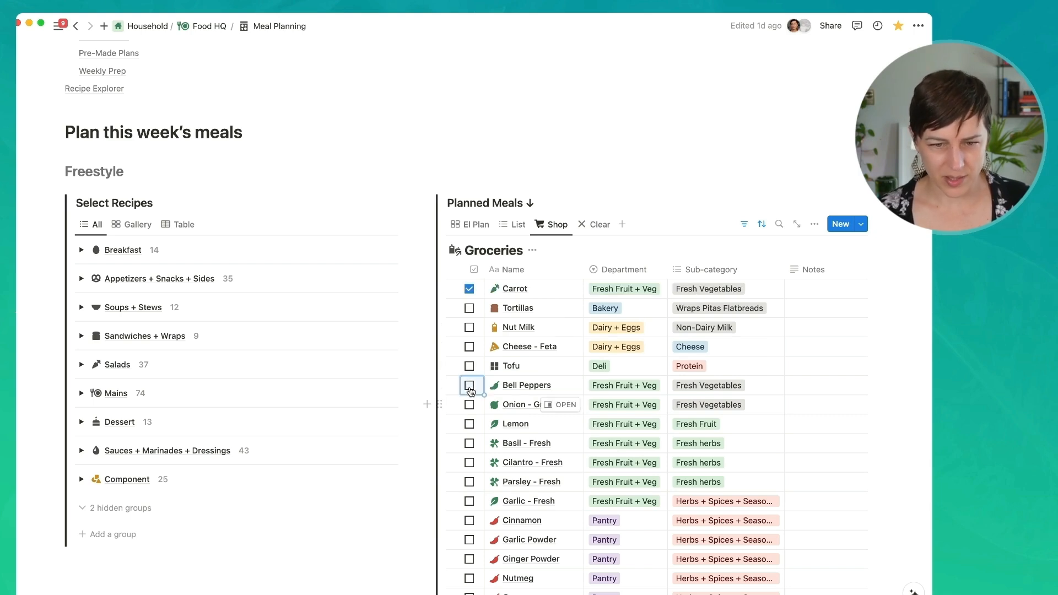
pyautogui.click(469, 387)
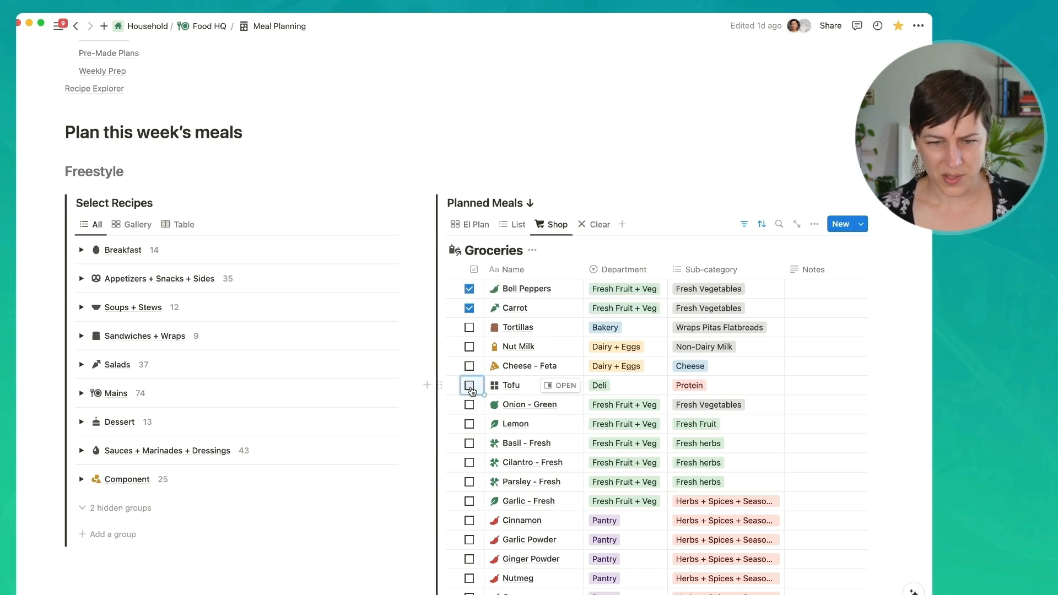
pyautogui.click(469, 387)
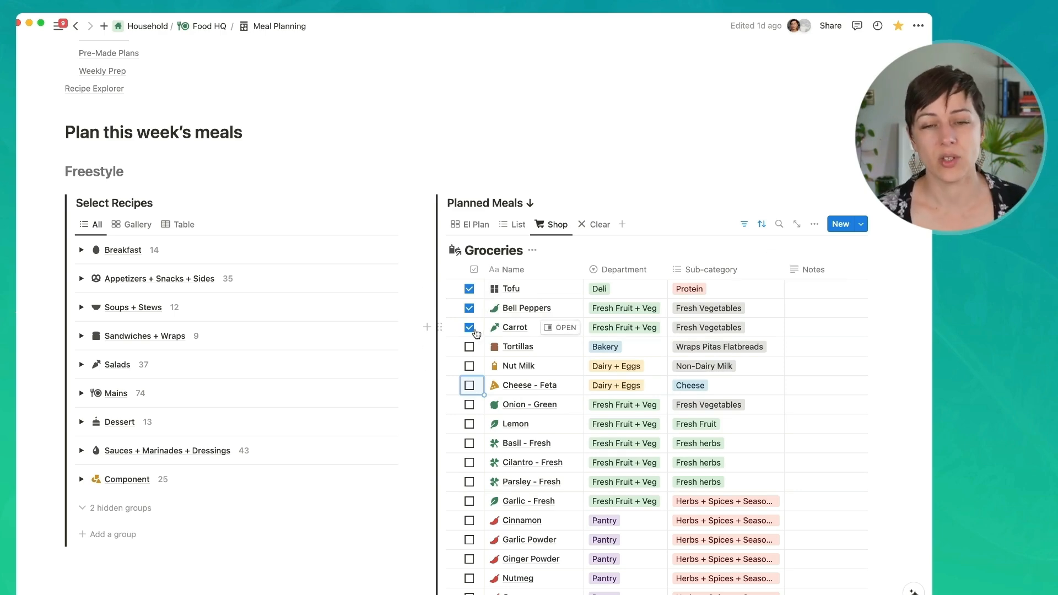
# Look through the pantry and remaining ingredients in the Groceries table to judge what else needs buying.
pyautogui.scroll(-5, 483, 338)
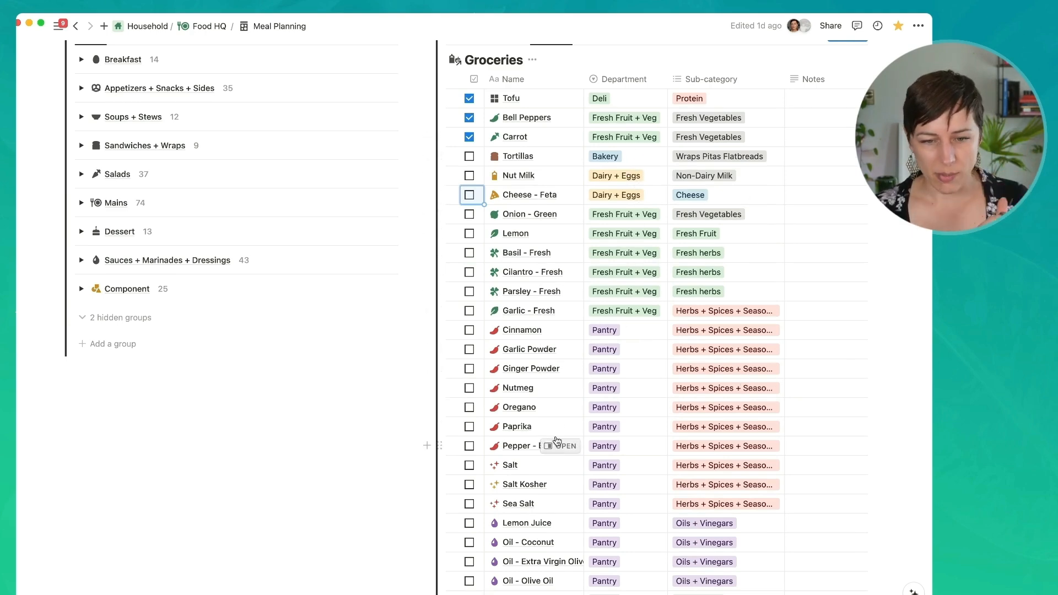
pyautogui.scroll(-5, 556, 430)
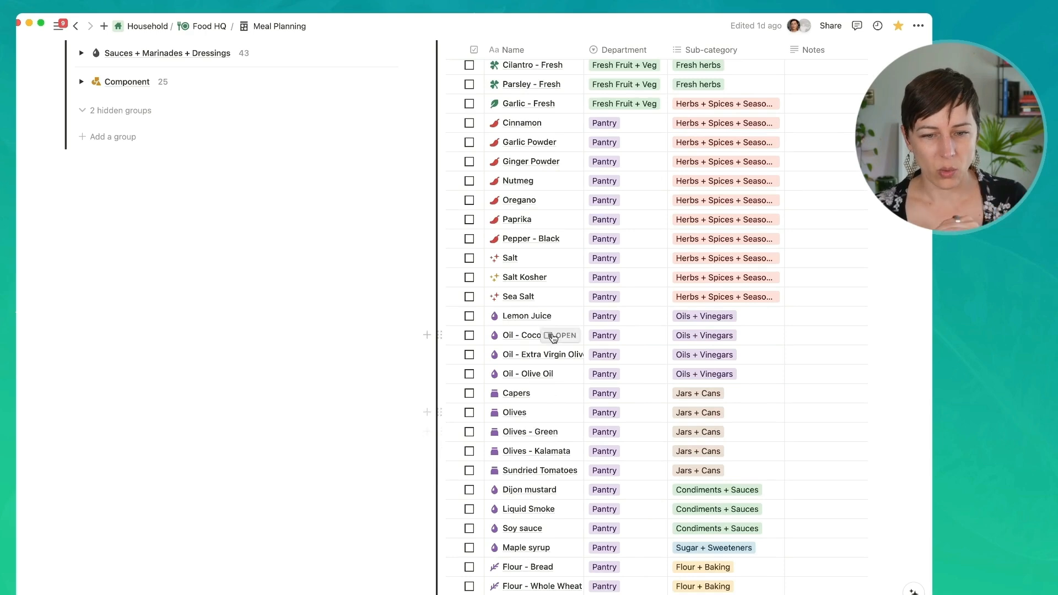
pyautogui.scroll(-2, 551, 380)
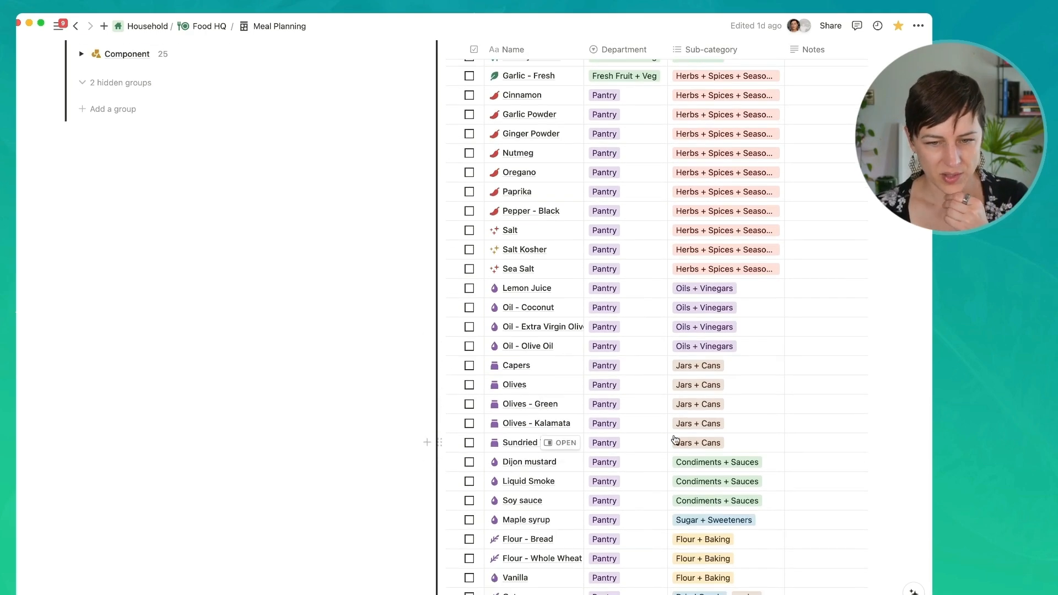
pyautogui.scroll(-3, 514, 474)
pyautogui.scroll(-7, 496, 457)
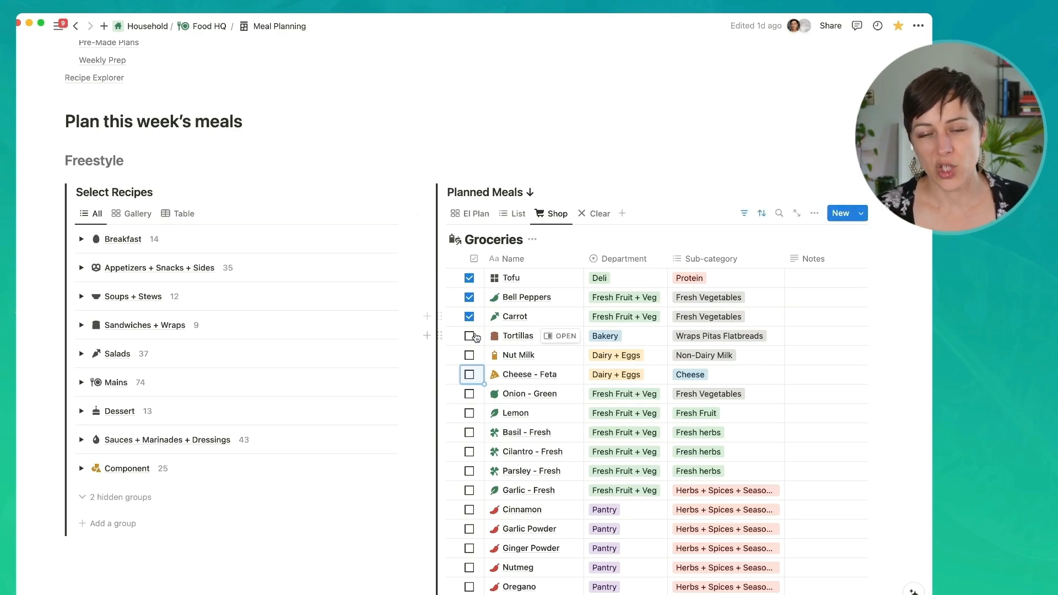
pyautogui.scroll(-10, 567, 297)
pyautogui.scroll(5, 568, 298)
pyautogui.scroll(8, 569, 298)
pyautogui.scroll(-1, 576, 325)
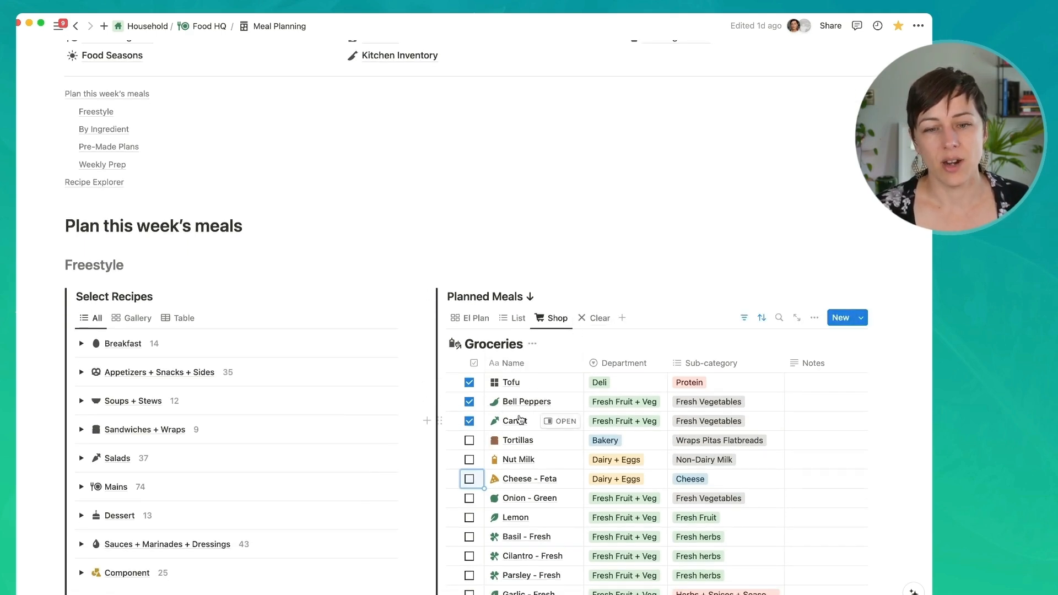
# Filter Select Recipes to recipes whose Ingredients contain Cauliflower and save the filter for everyone.
pyautogui.scroll(-3, 518, 420)
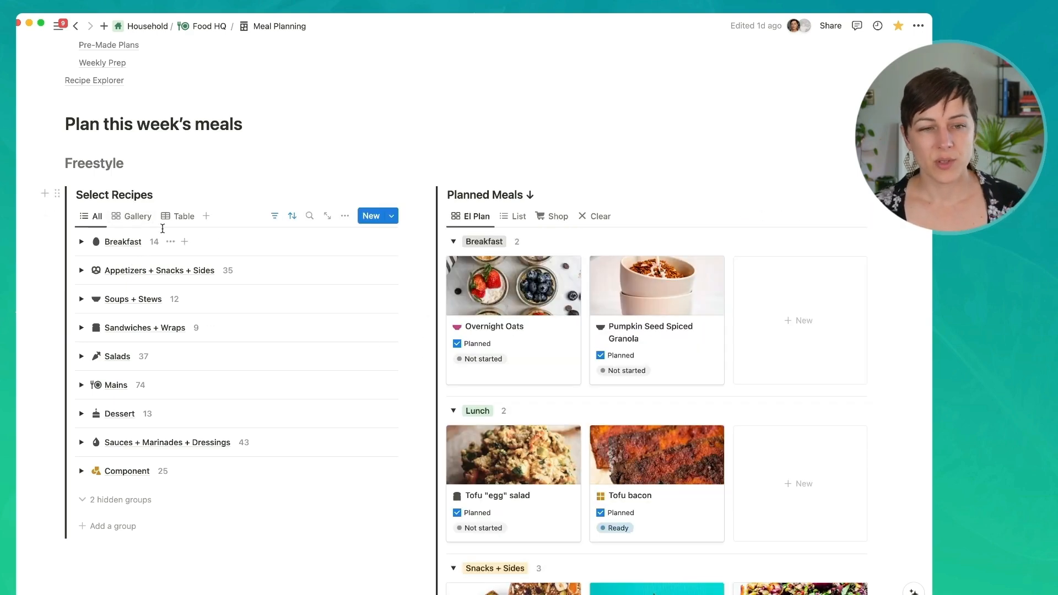
pyautogui.click(274, 217)
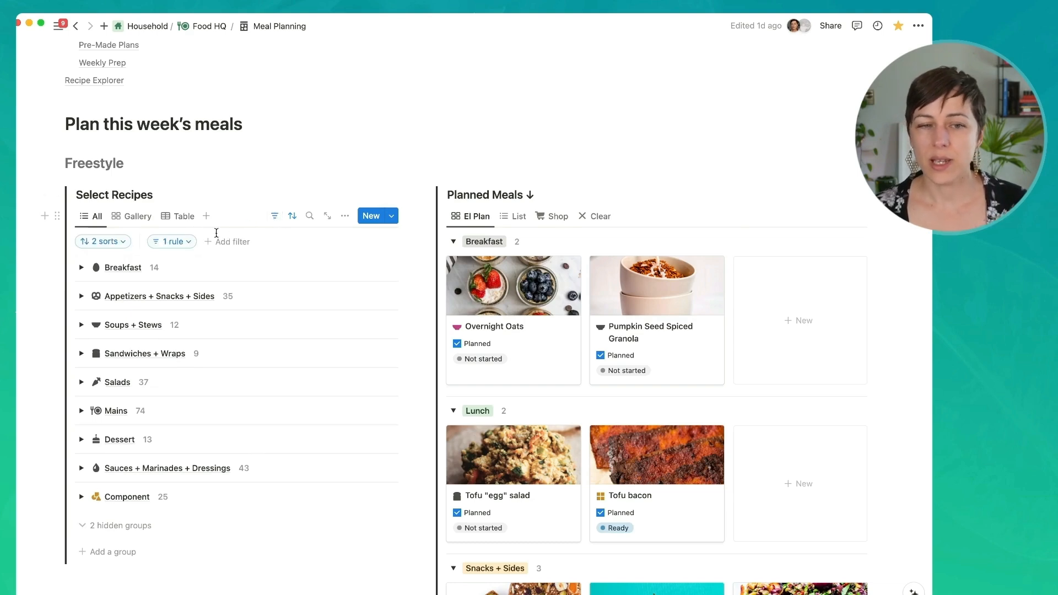
pyautogui.click(190, 242)
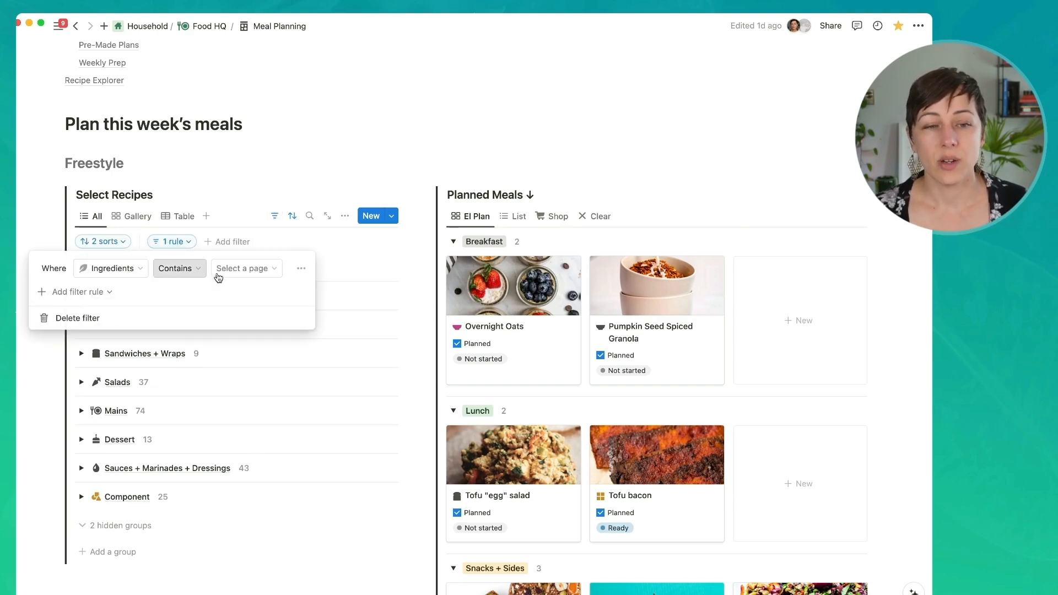
pyautogui.click(254, 275)
pyautogui.write('cau')
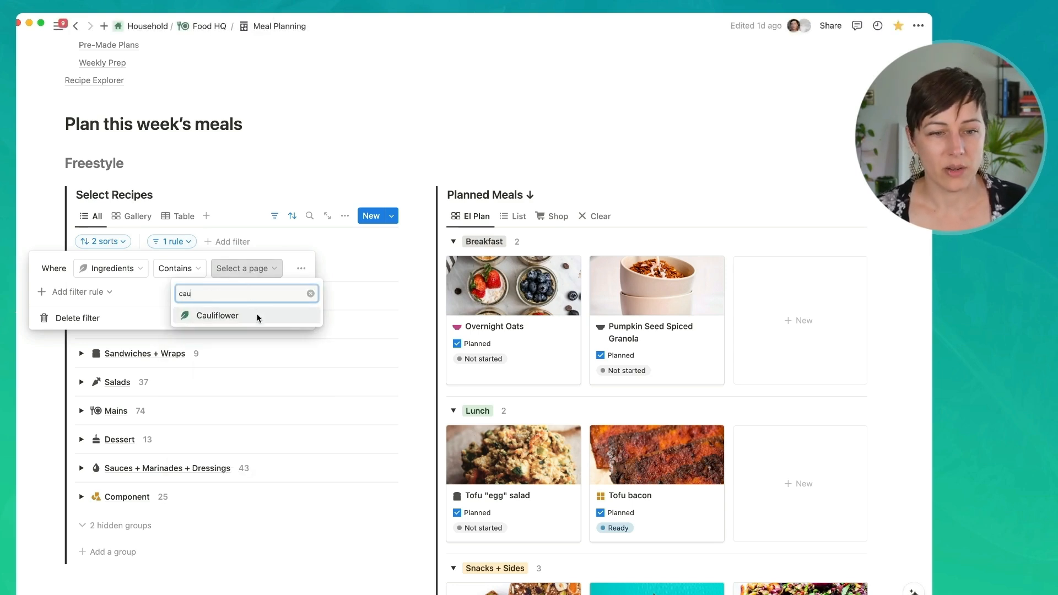
pyautogui.click(257, 318)
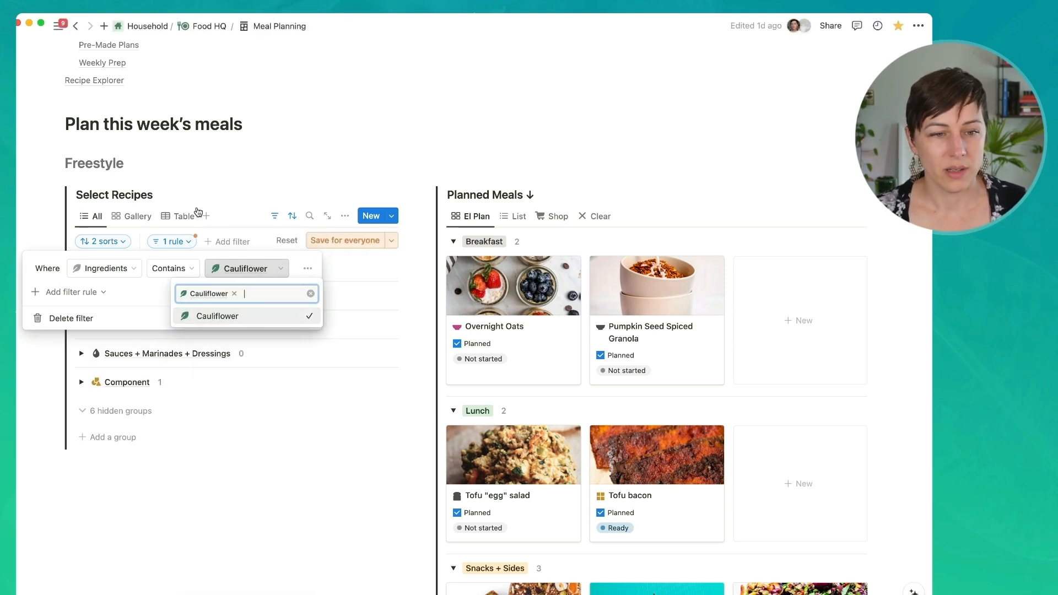
pyautogui.click(342, 238)
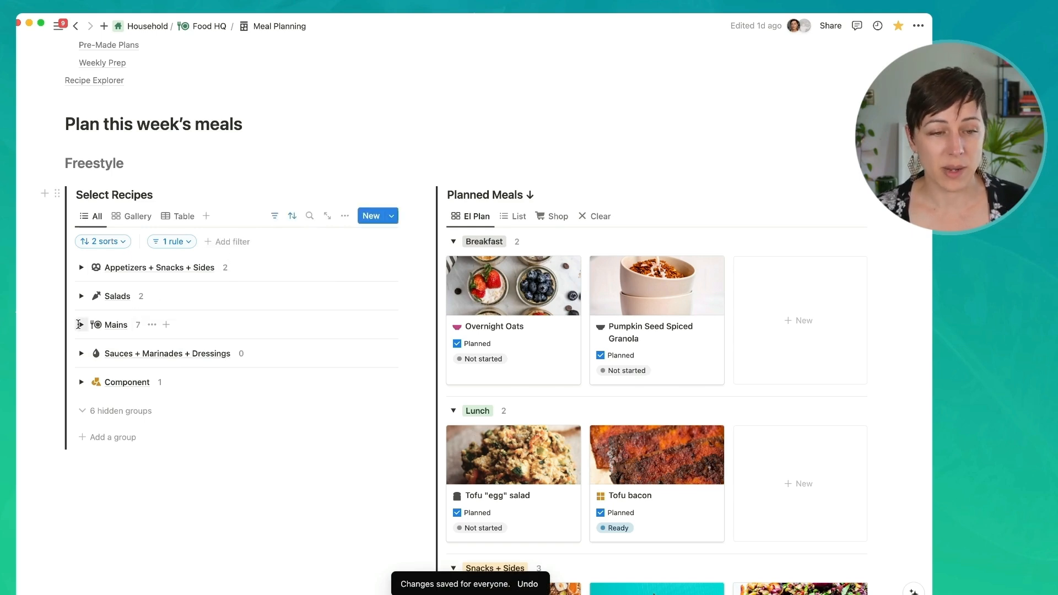
# Expand the Mains and Salads groups, mark Shawarma Bowl / Wrap as planned, and check it in the planned meals gallery.
pyautogui.click(81, 324)
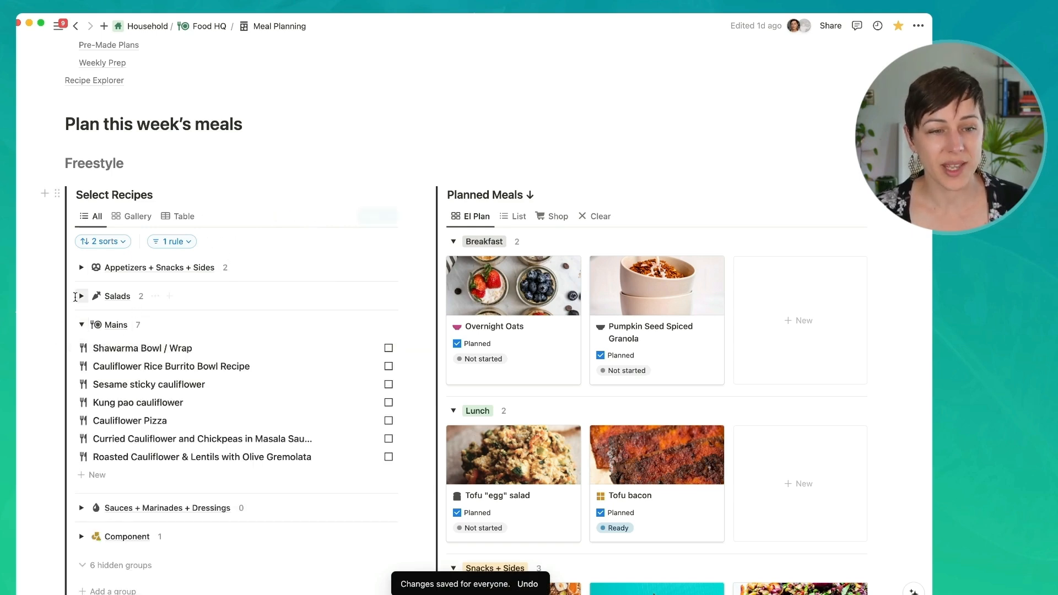
pyautogui.click(81, 296)
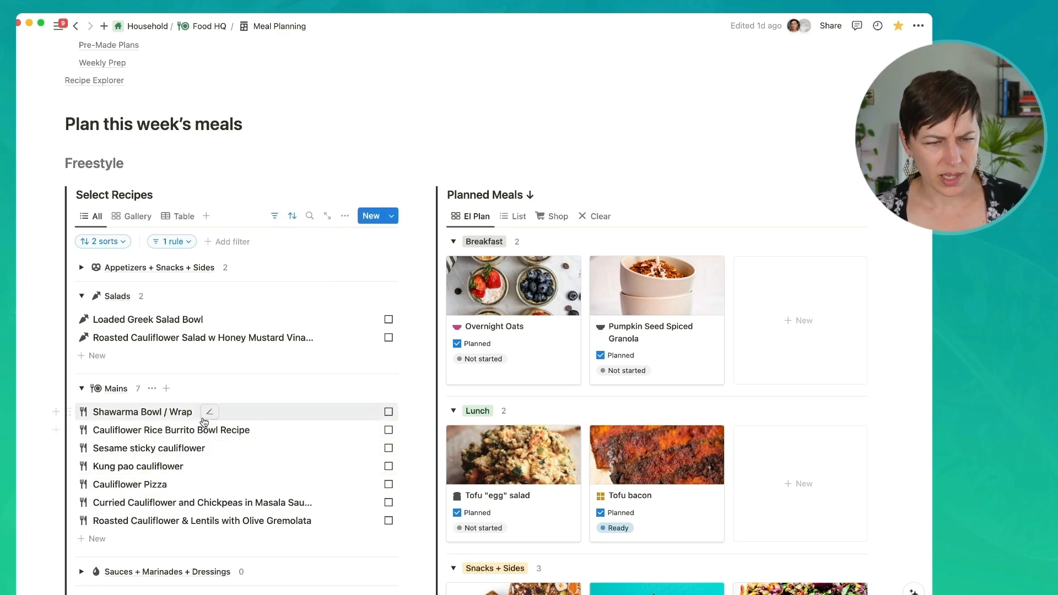
pyautogui.click(388, 412)
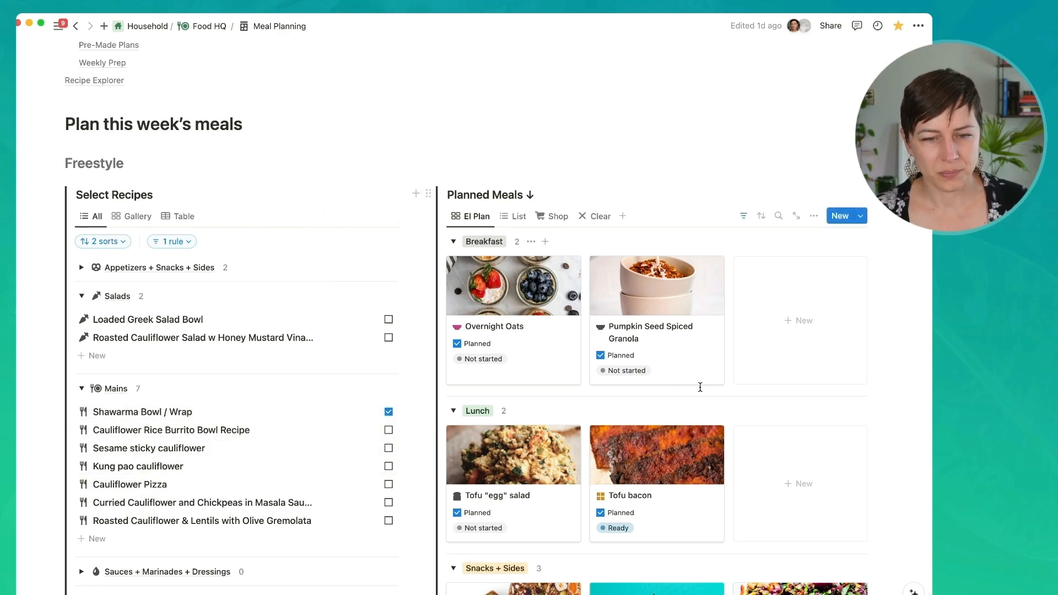
pyautogui.scroll(-10, 699, 386)
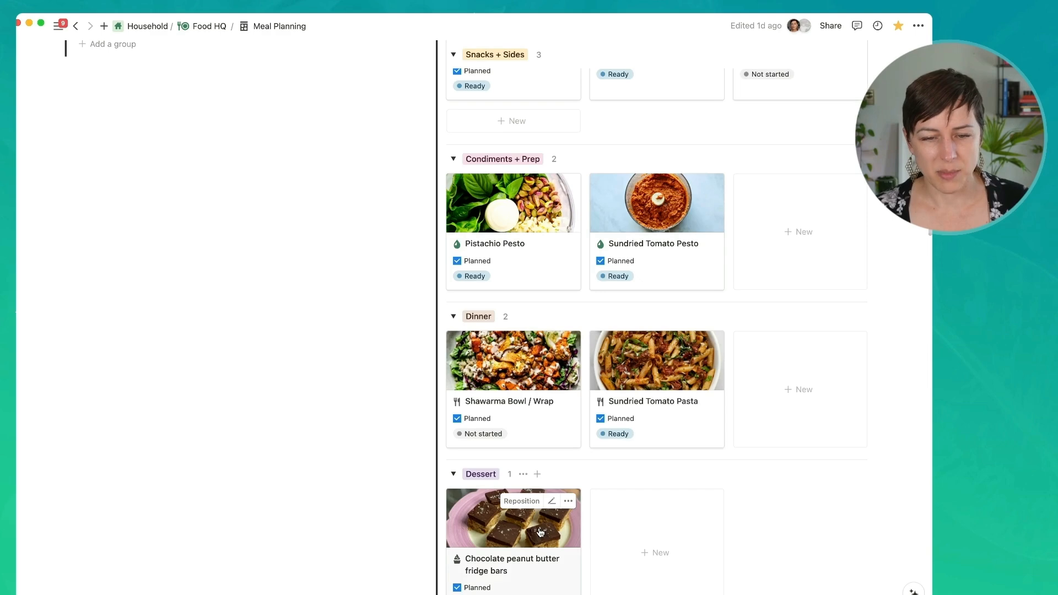
pyautogui.scroll(-3, 540, 529)
pyautogui.scroll(5, 590, 466)
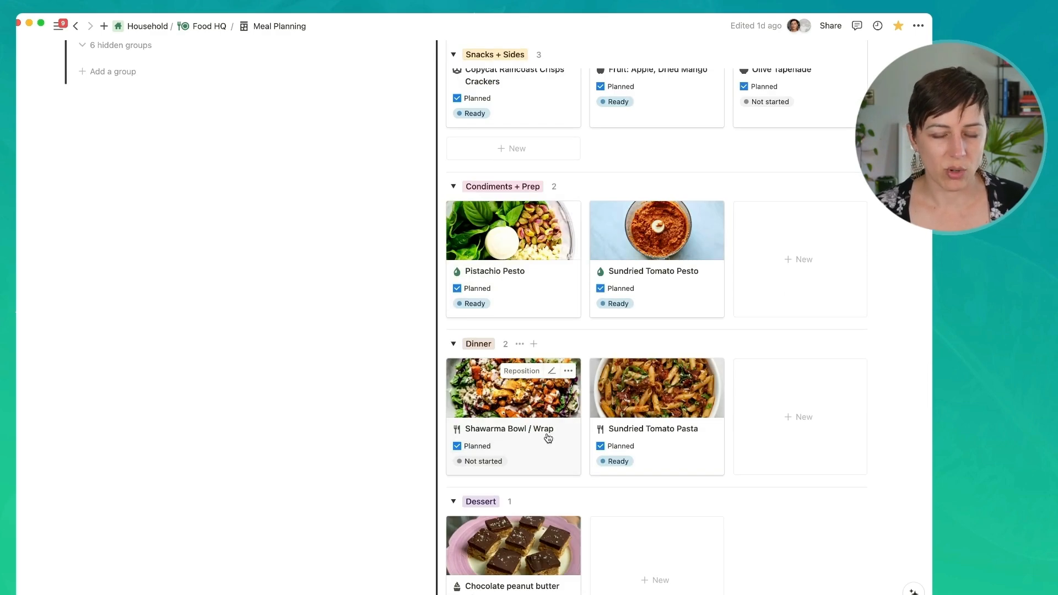
pyautogui.scroll(8, 557, 434)
pyautogui.scroll(2, 382, 424)
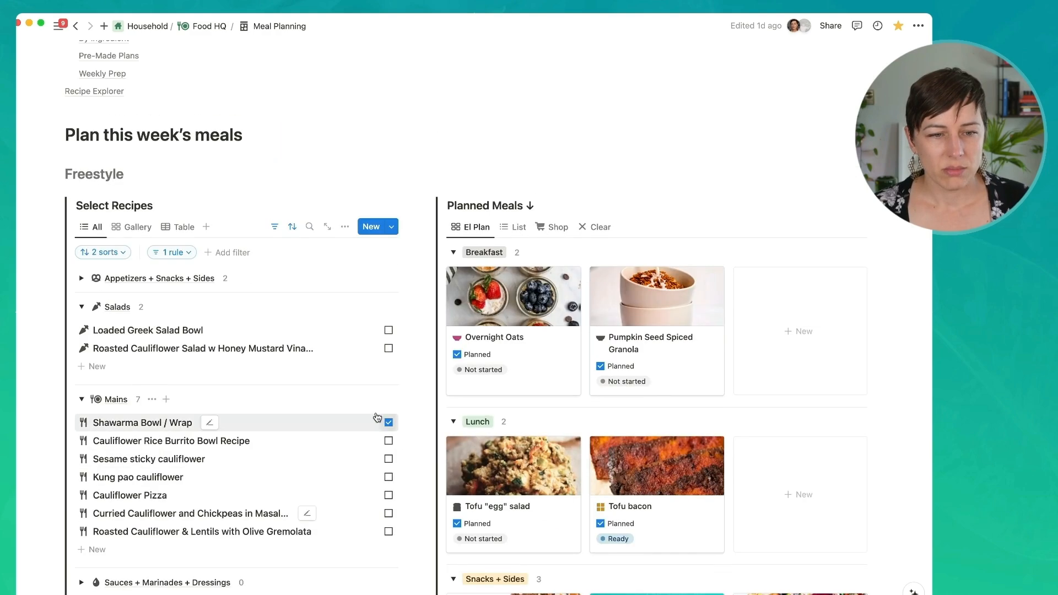
# Clear Cauliflower from the Ingredients filter in Select Recipes and save the change for everyone.
pyautogui.click(176, 253)
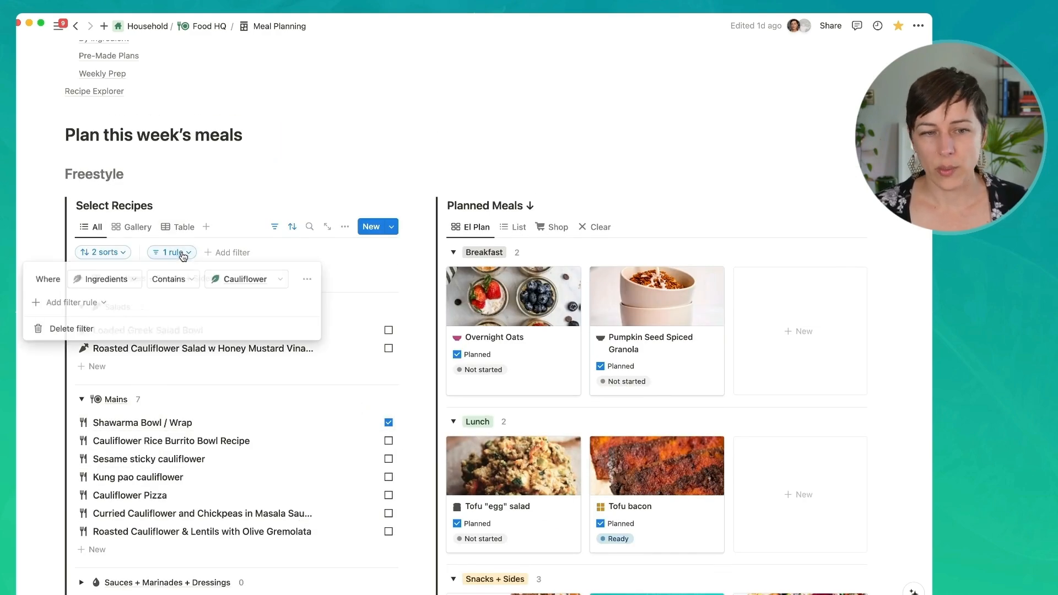
pyautogui.click(277, 284)
pyautogui.click(311, 305)
pyautogui.press('Escape')
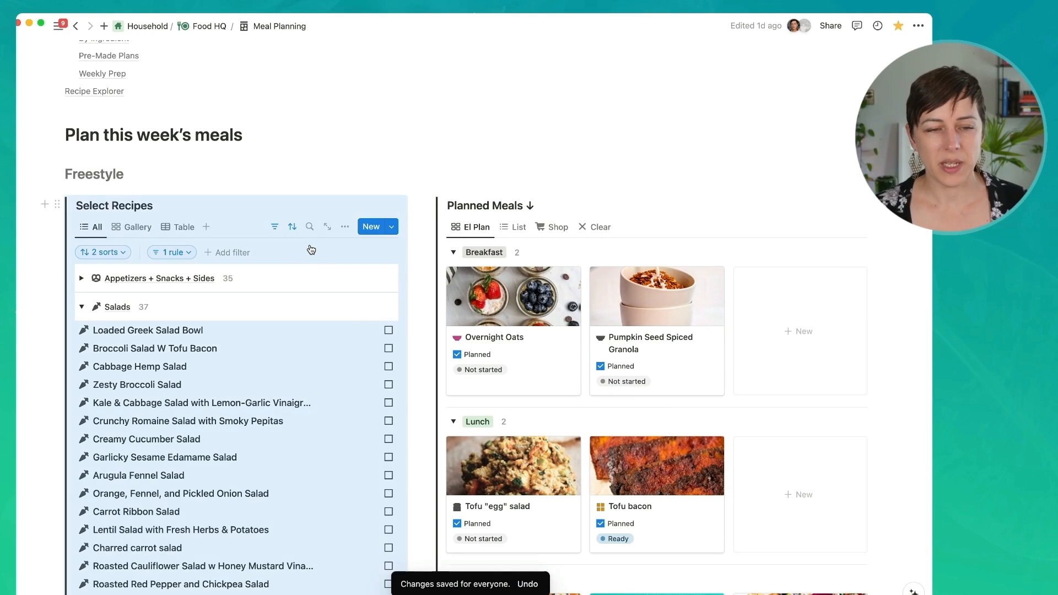
pyautogui.click(167, 215)
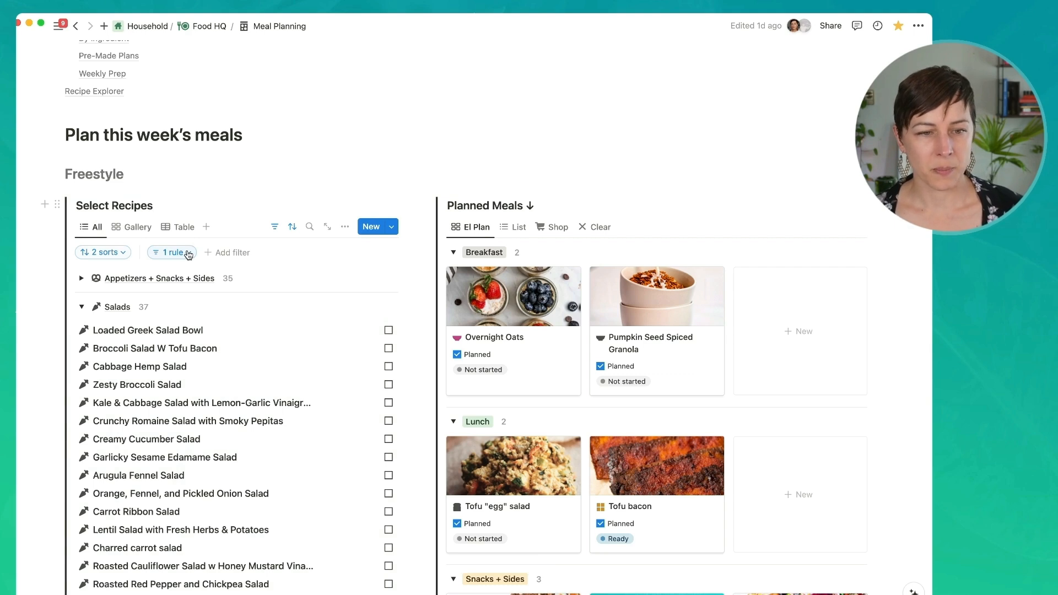
# Show the filter bar of the Planned Meals gallery and collapse the Mains group in Select Recipes.
pyautogui.click(742, 230)
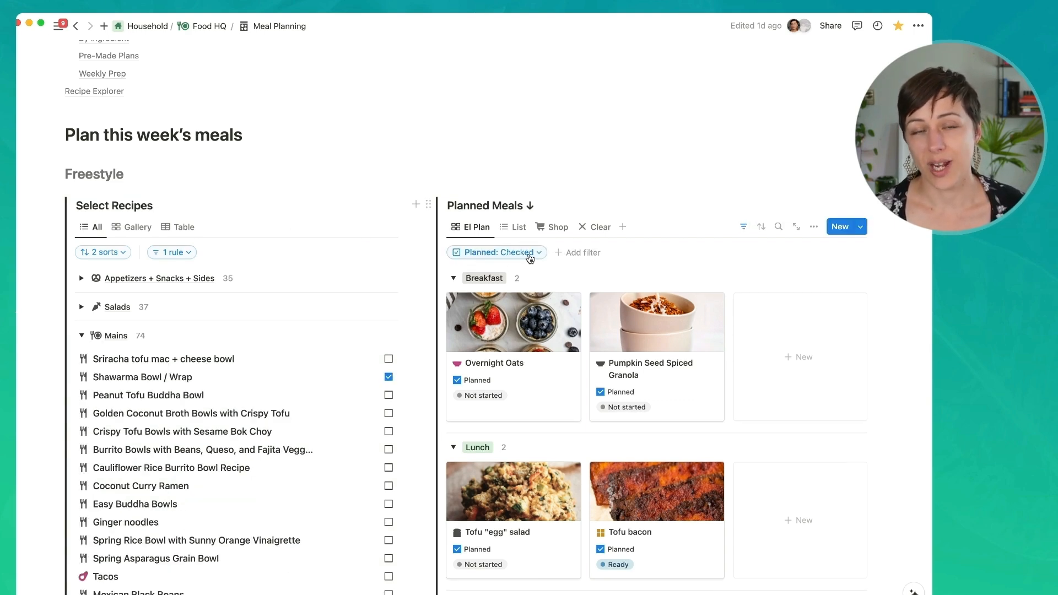
pyautogui.click(81, 338)
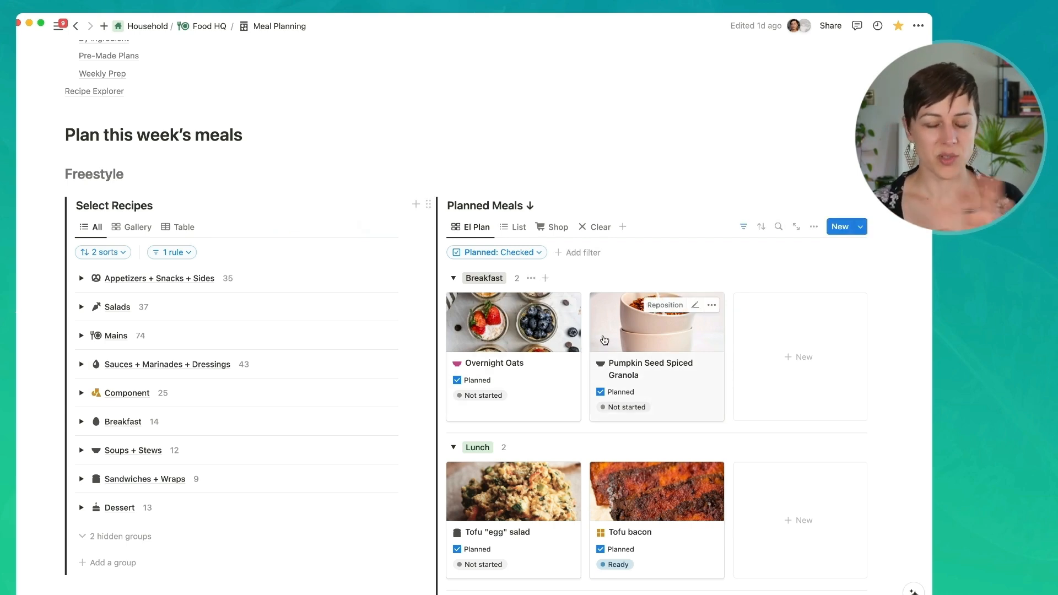
# Look over the planned meals by course and remove the Planned mark from Tofu "egg" salad.
pyautogui.scroll(-2, 843, 312)
pyautogui.scroll(-1, 861, 309)
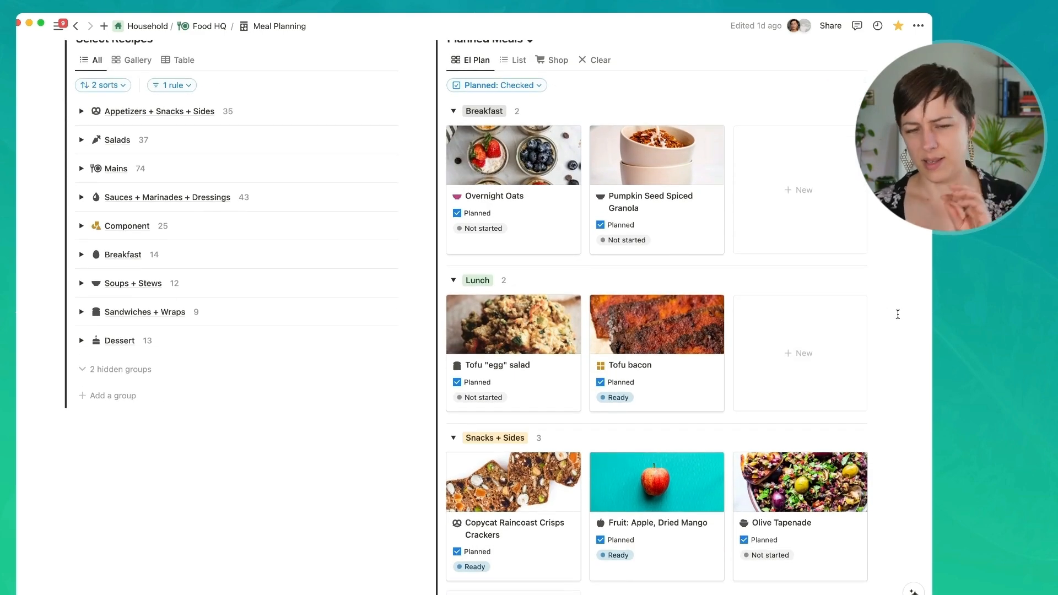
pyautogui.scroll(-2, 898, 314)
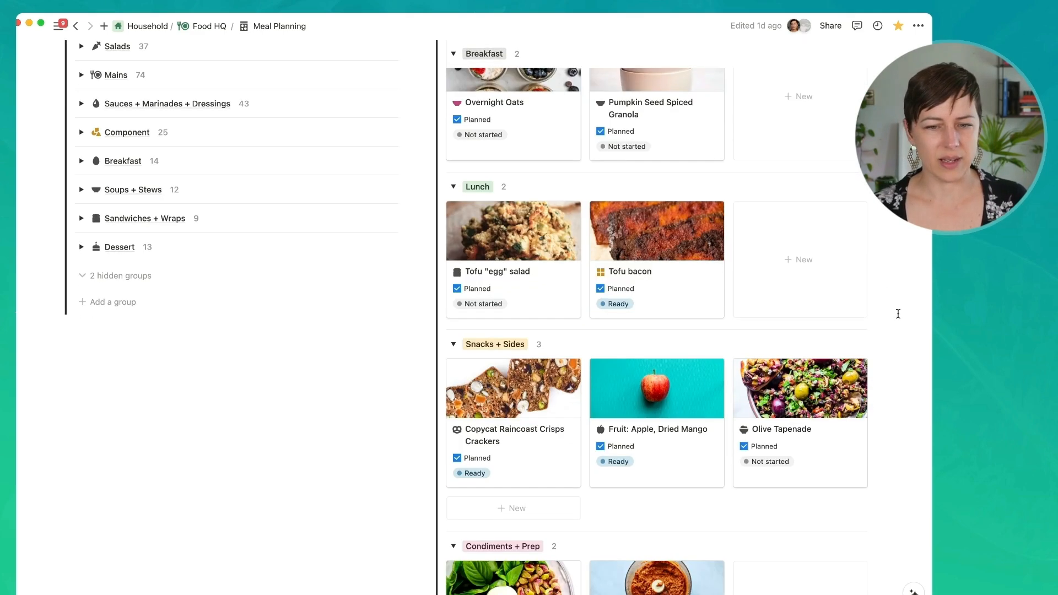
pyautogui.scroll(3, 428, 330)
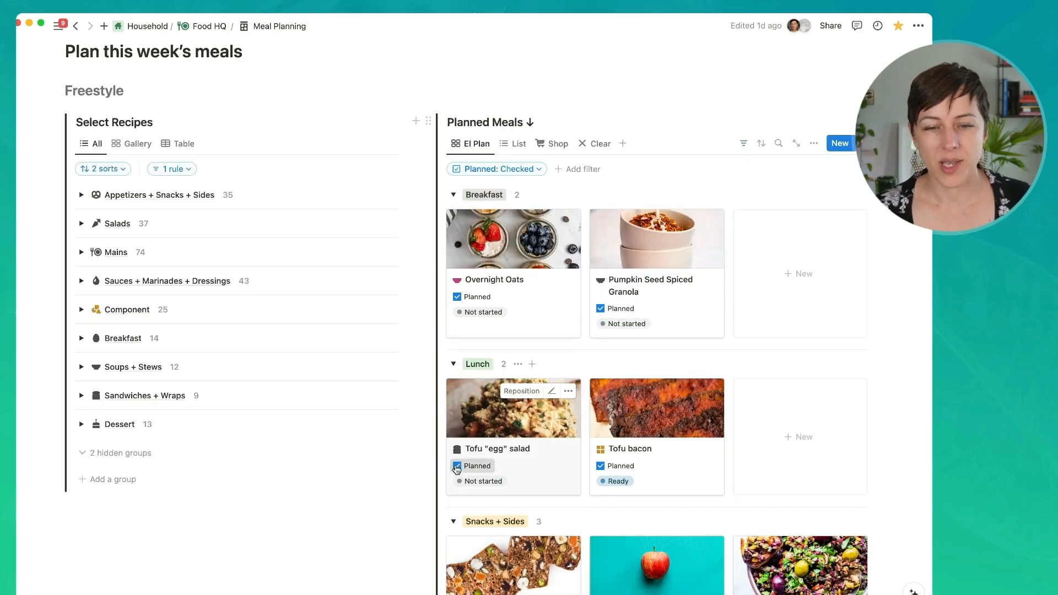
pyautogui.click(457, 466)
# Remove the Planned mark from all meals at once in the Clear view, and undo that bulk change.
pyautogui.click(598, 144)
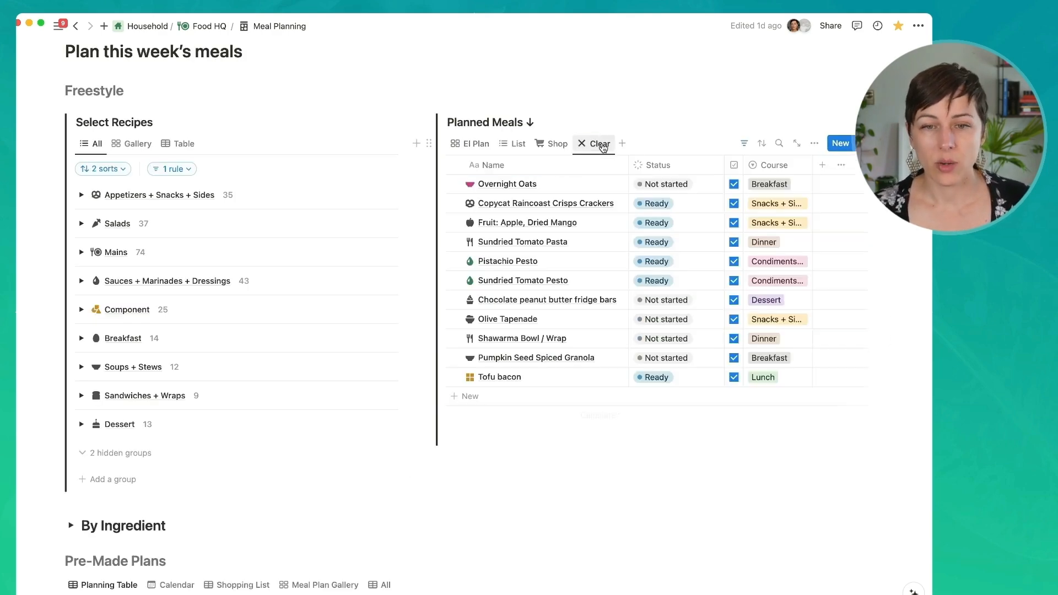
pyautogui.click(454, 164)
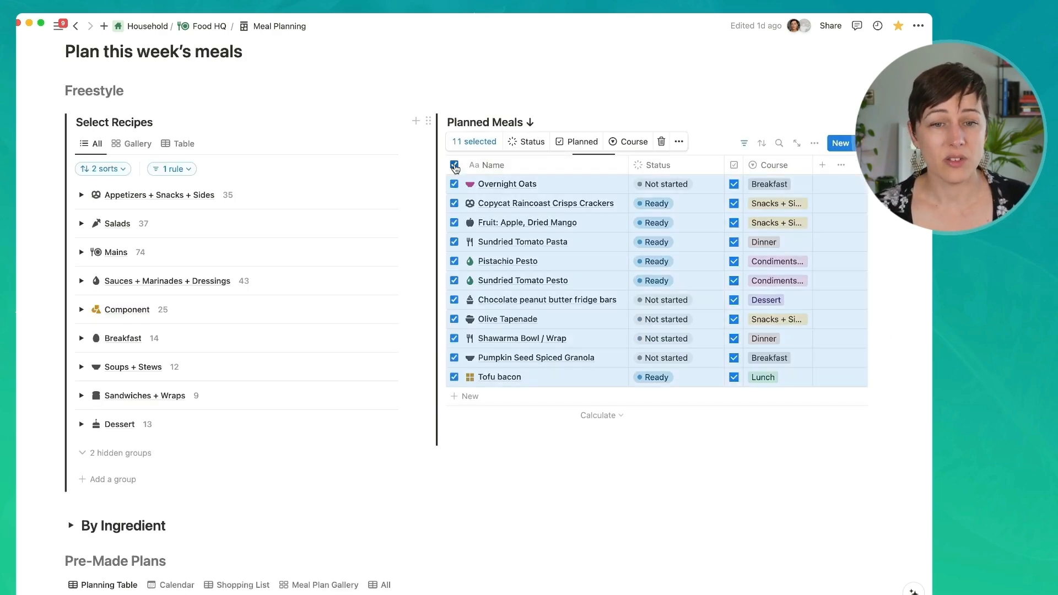
pyautogui.click(573, 145)
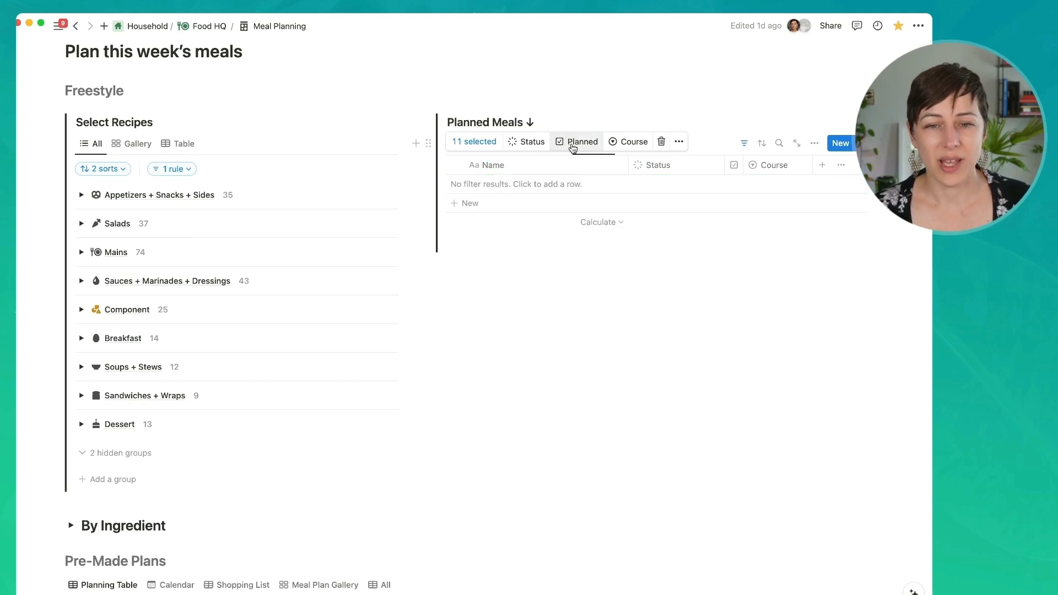
pyautogui.press('super+z')
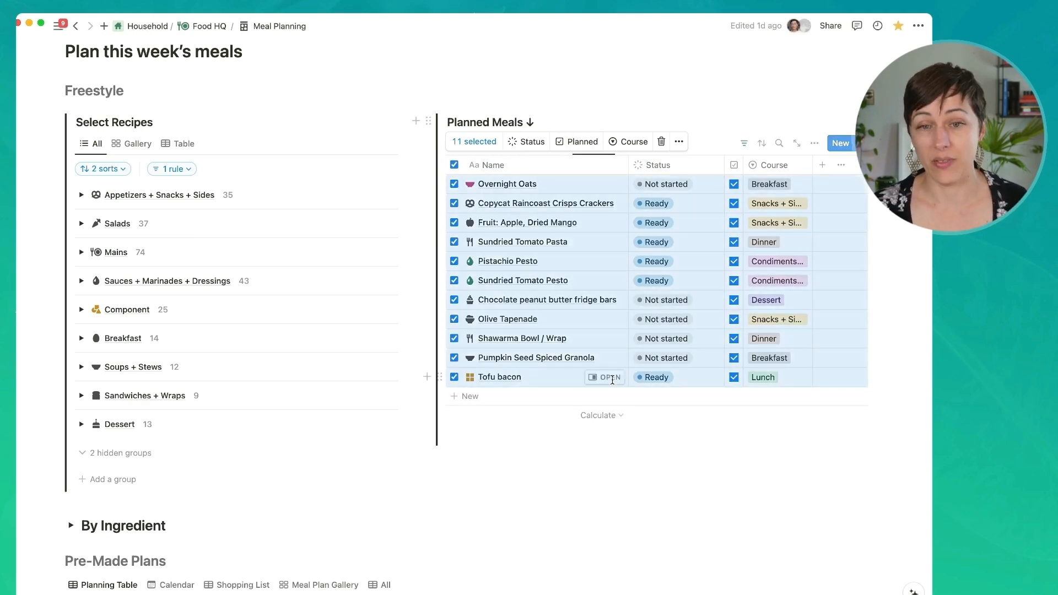
pyautogui.click(544, 120)
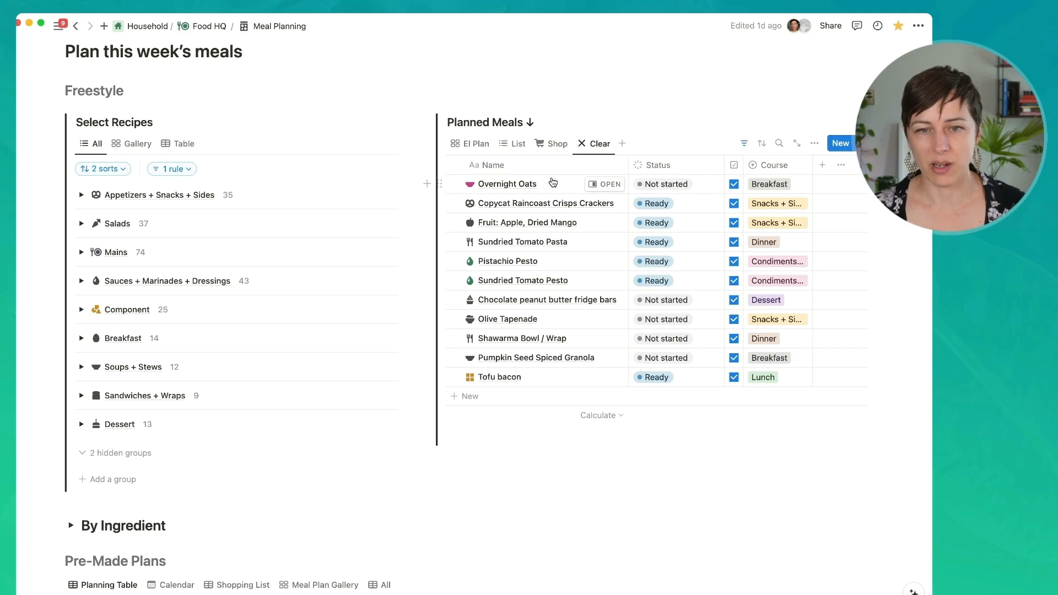
# Review the planned meals in the El Plan and Clear views and return to El Plan.
pyautogui.click(469, 143)
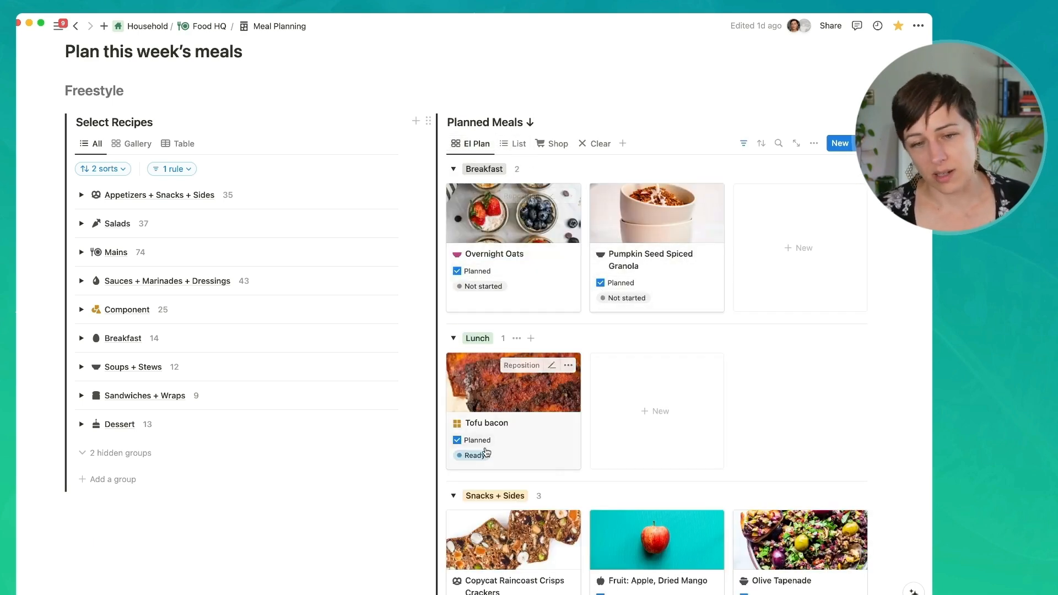
pyautogui.click(589, 144)
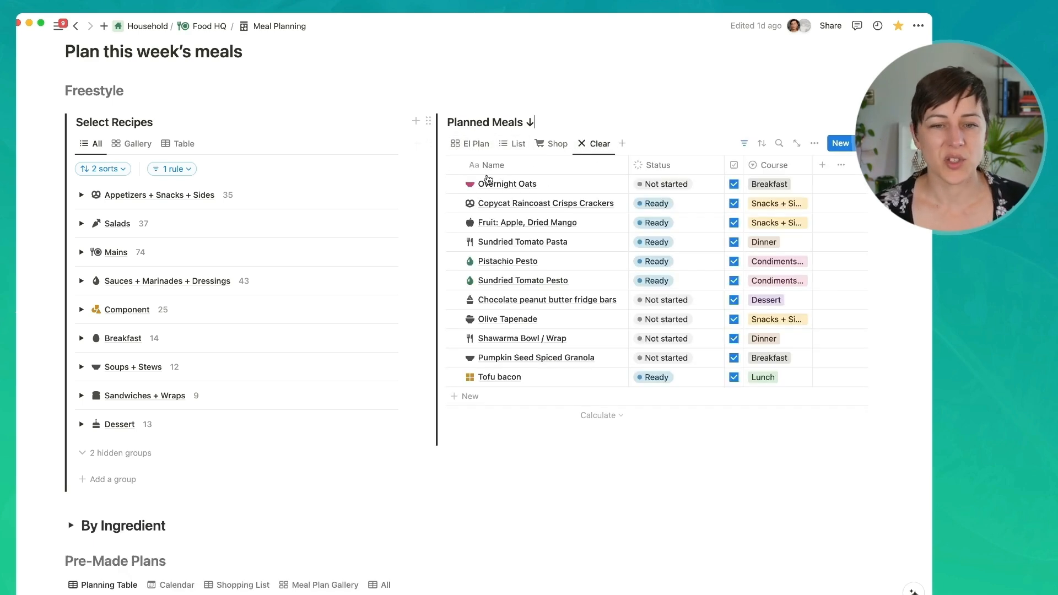
pyautogui.click(454, 165)
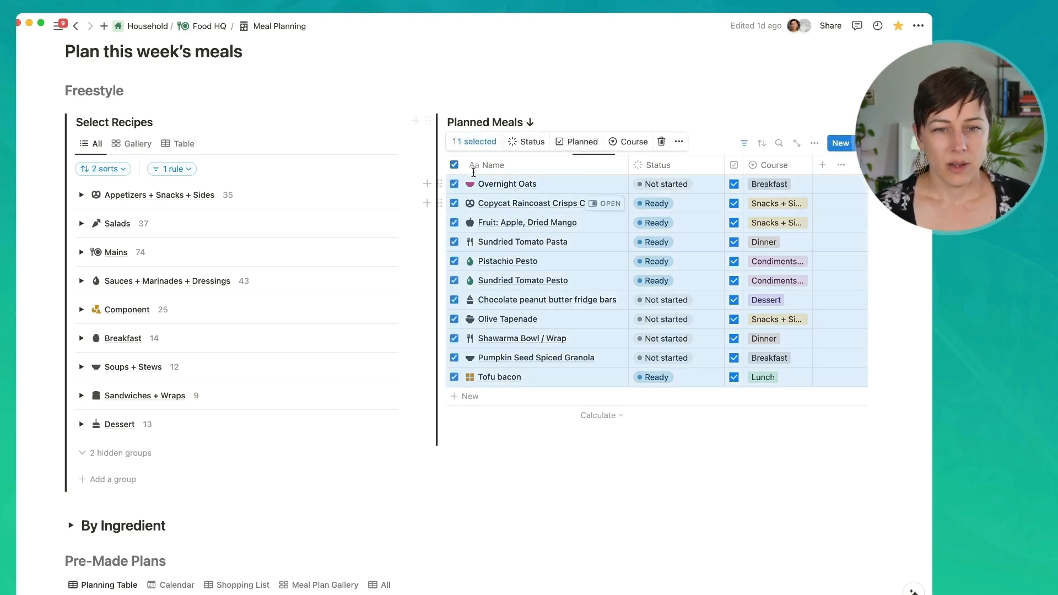
pyautogui.click(476, 122)
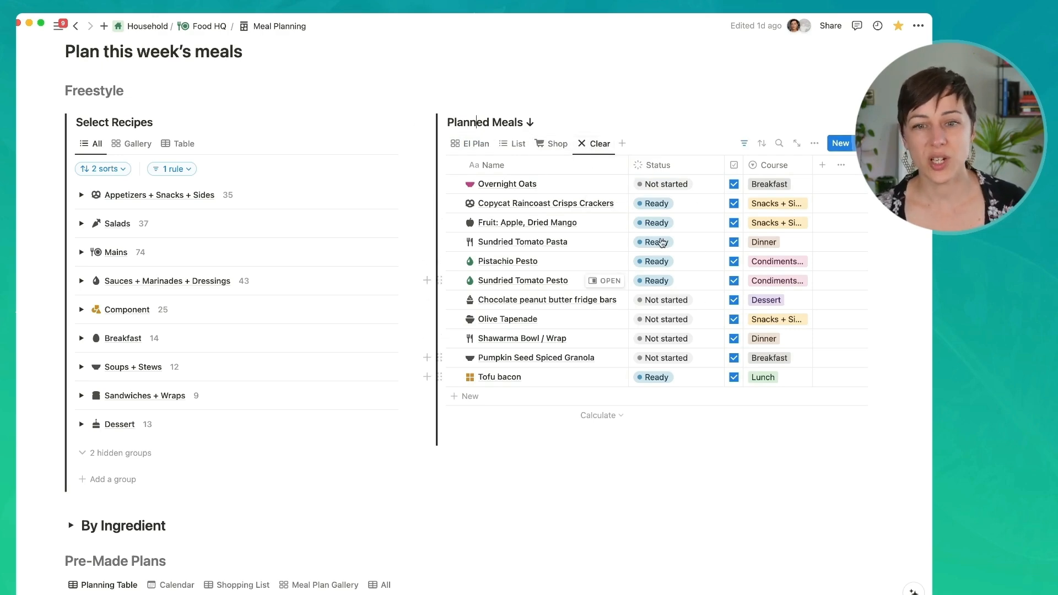
pyautogui.click(470, 143)
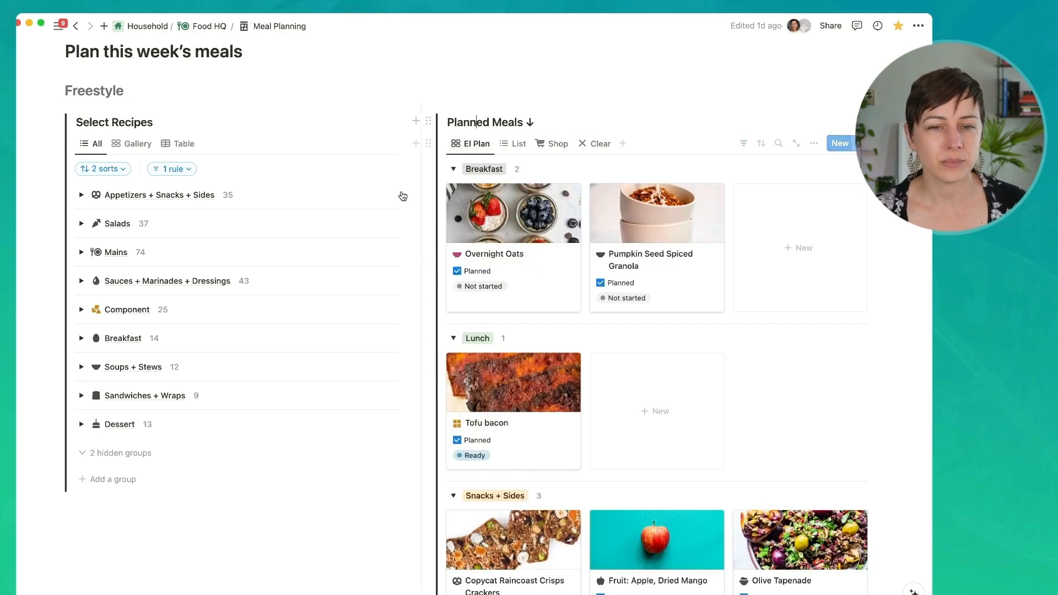
# In the By Ingredient section's Groceries inventory, set the status of Onion - Yellow to Use me up!
pyautogui.scroll(-15, 298, 276)
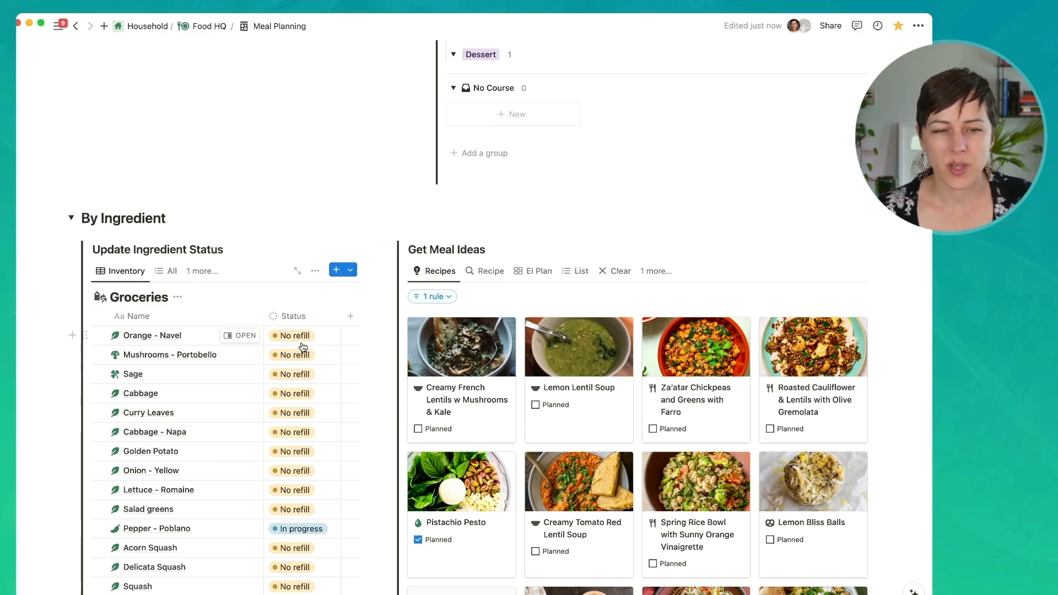
pyautogui.scroll(-5, 307, 352)
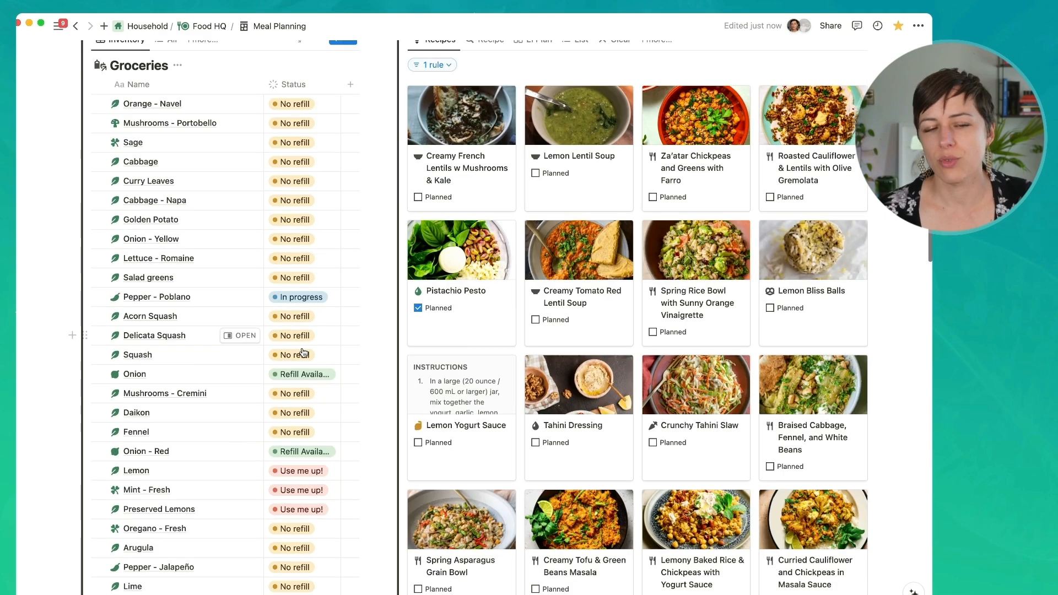
pyautogui.click(328, 260)
pyautogui.press('Escape')
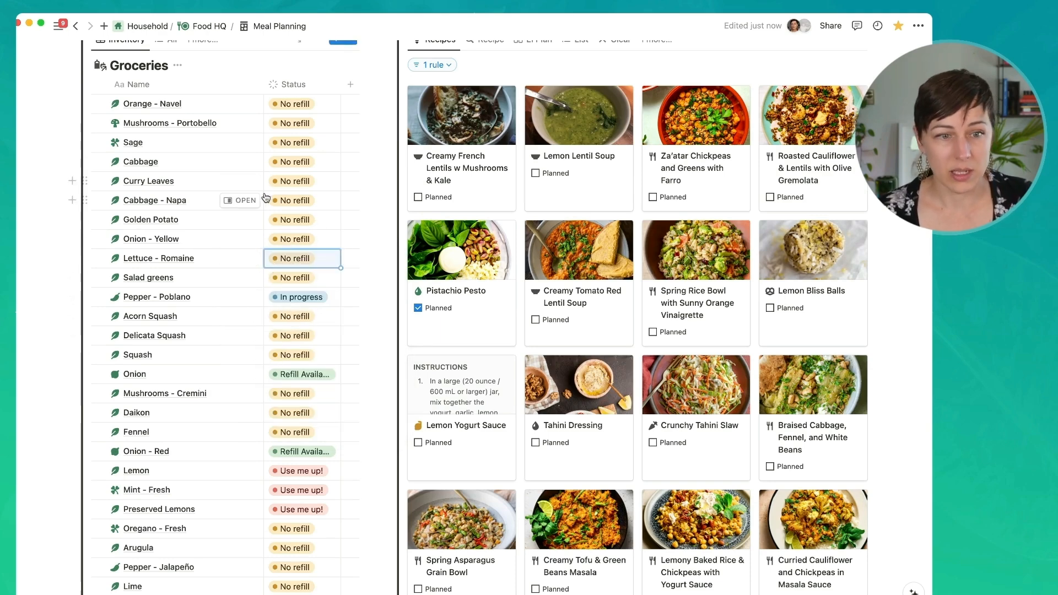
pyautogui.click(293, 239)
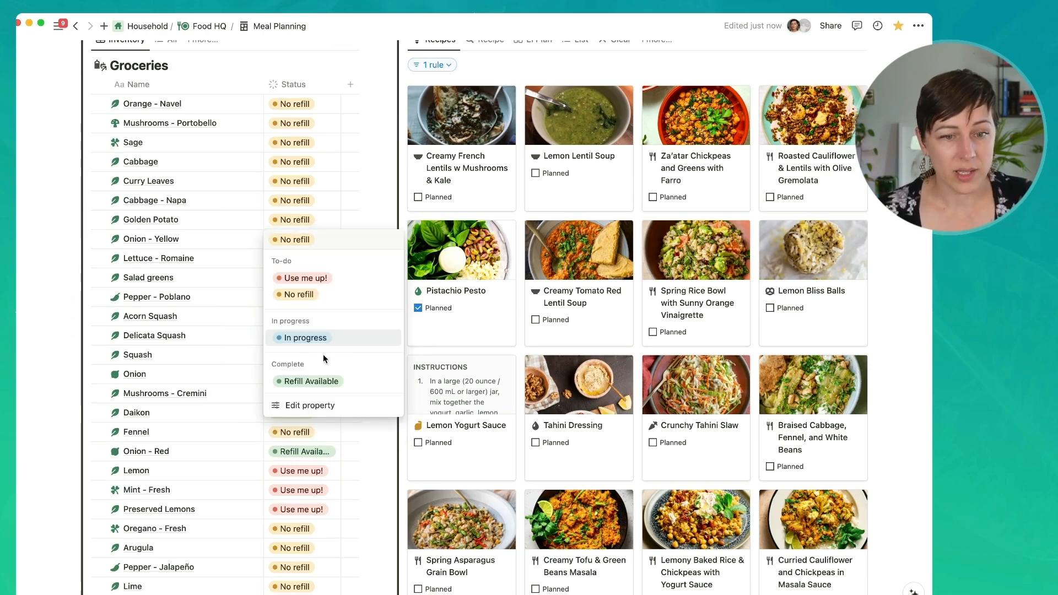
pyautogui.click(314, 281)
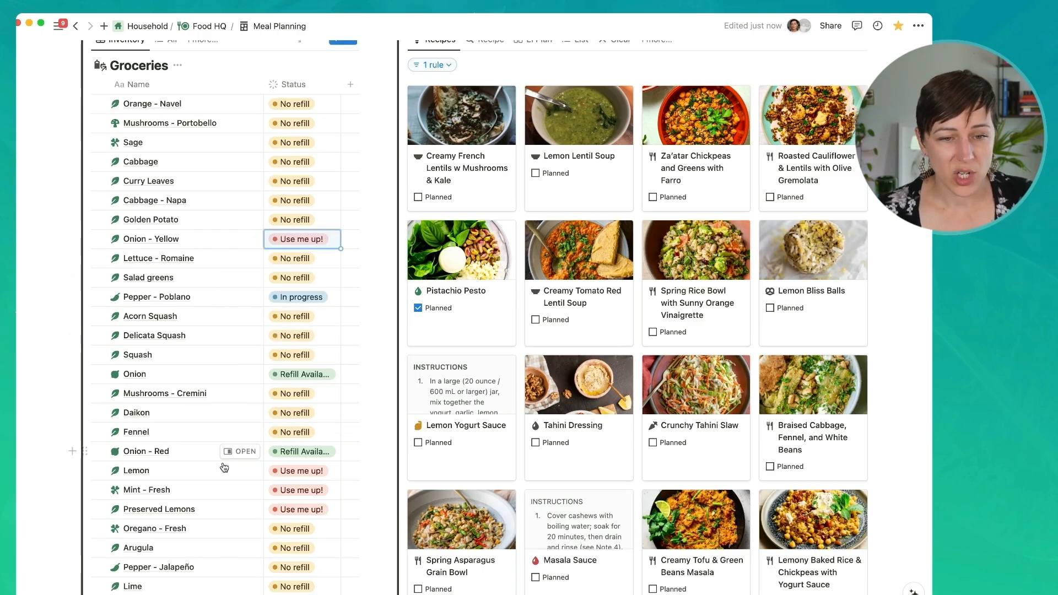
# Look through the Groceries inventory and inspect the Department filter applied to the Inventory view.
pyautogui.scroll(-10, 243, 344)
pyautogui.scroll(-3, 254, 347)
pyautogui.scroll(6, 215, 375)
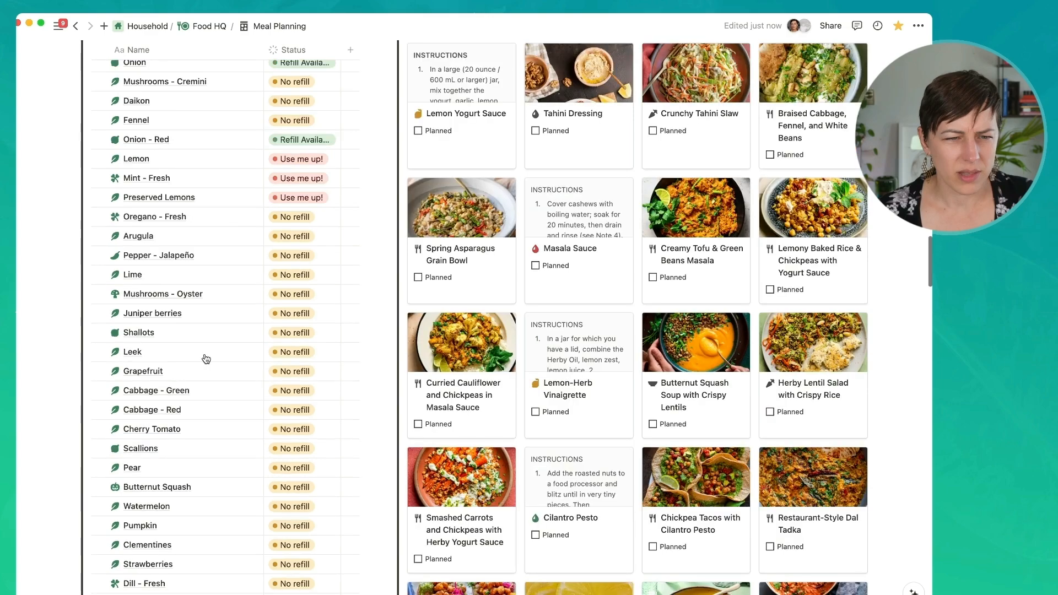
pyautogui.scroll(10, 207, 359)
pyautogui.click(313, 207)
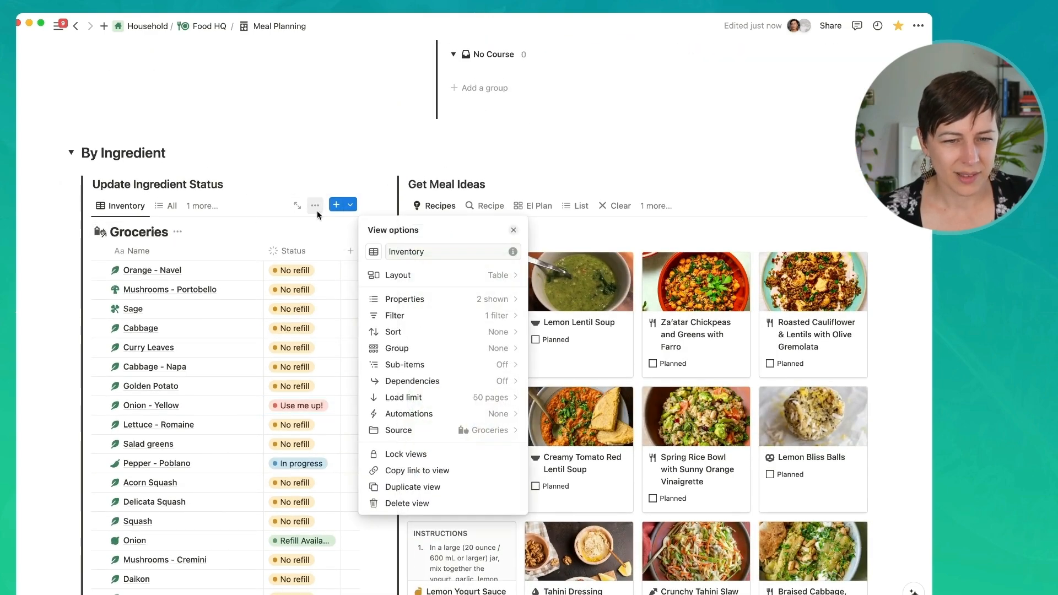
pyautogui.click(380, 316)
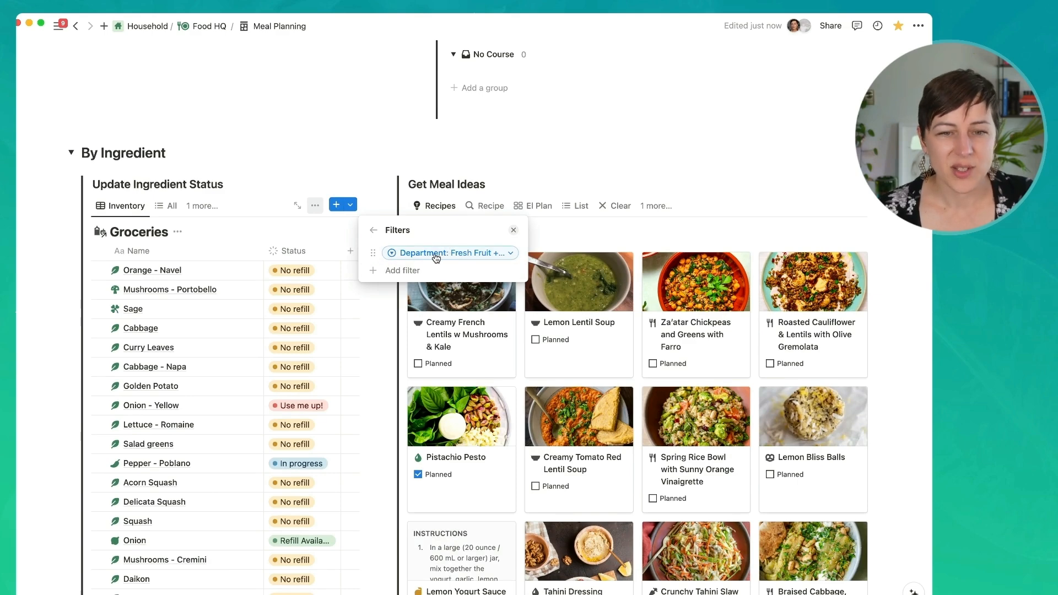
pyautogui.click(191, 188)
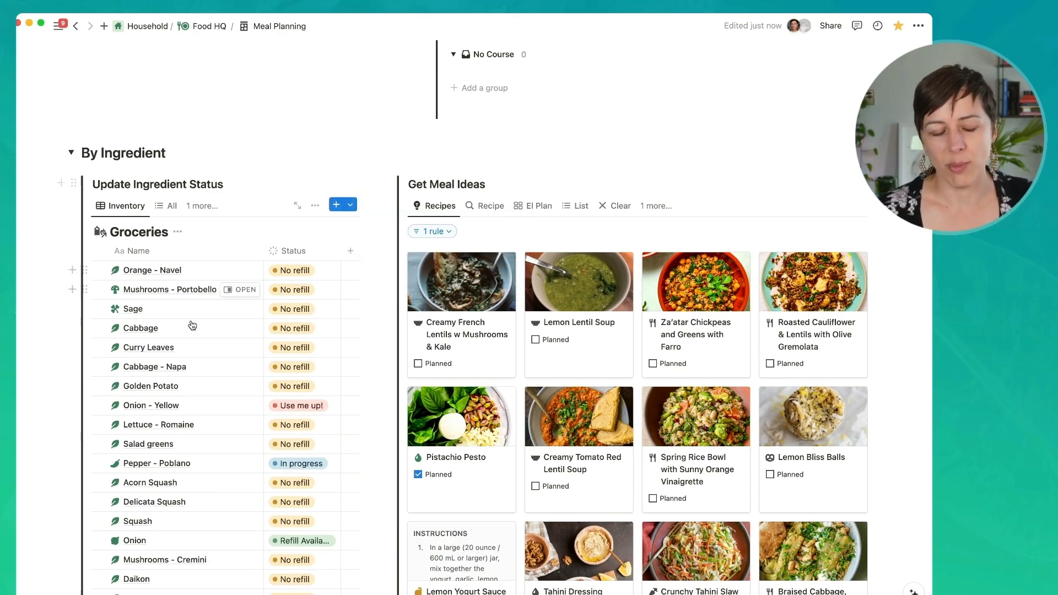
# Review the ingredient statuses in the inventory and inspect the Stock filter rule of the Recipes view under Get Meal Ideas.
pyautogui.scroll(-5, 188, 325)
pyautogui.scroll(-1, 306, 265)
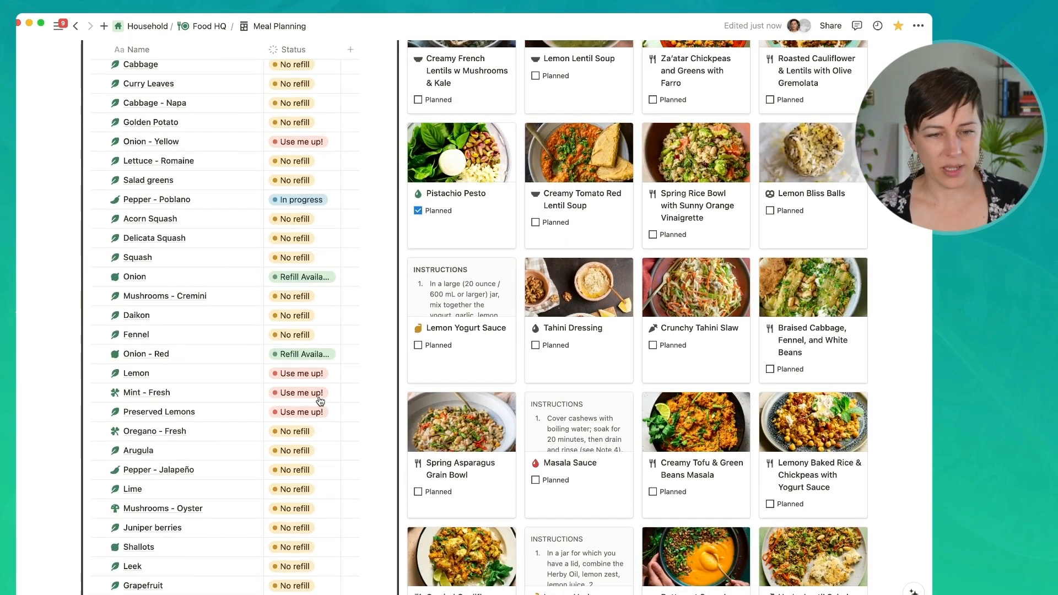
pyautogui.scroll(6, 301, 374)
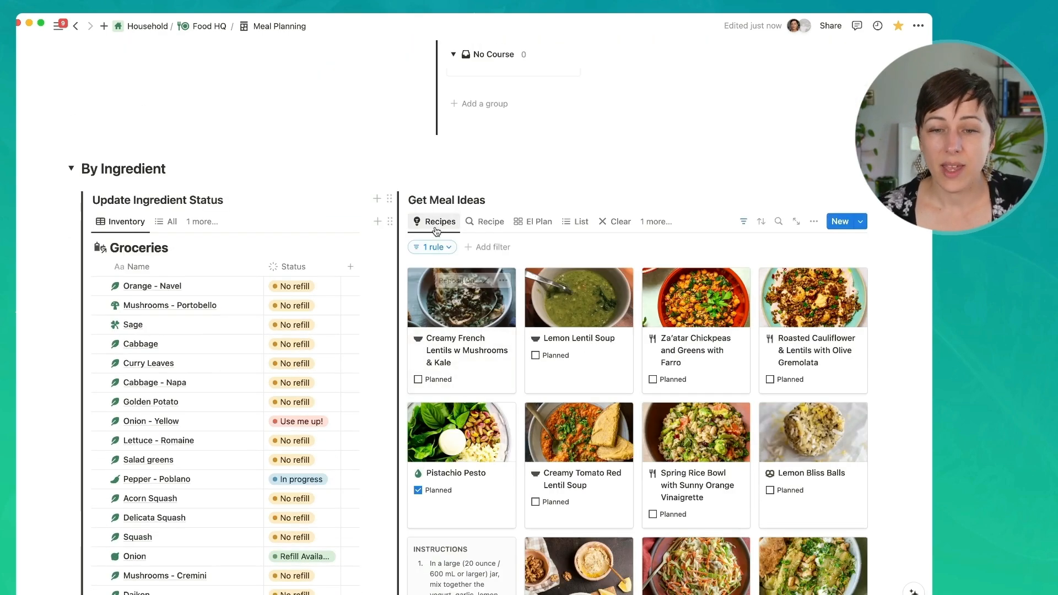
pyautogui.click(440, 247)
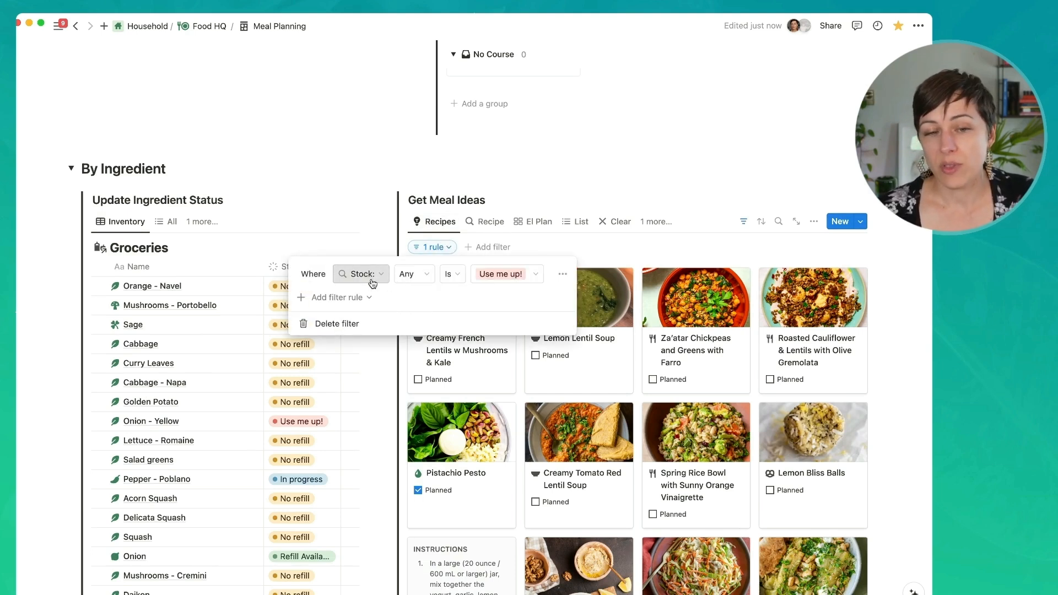
pyautogui.click(894, 292)
# Open the Creamy French Lentils w Mushrooms & Kale recipe, reveal its hidden properties and examine the Stock values, closing the recipe when done.
pyautogui.click(452, 304)
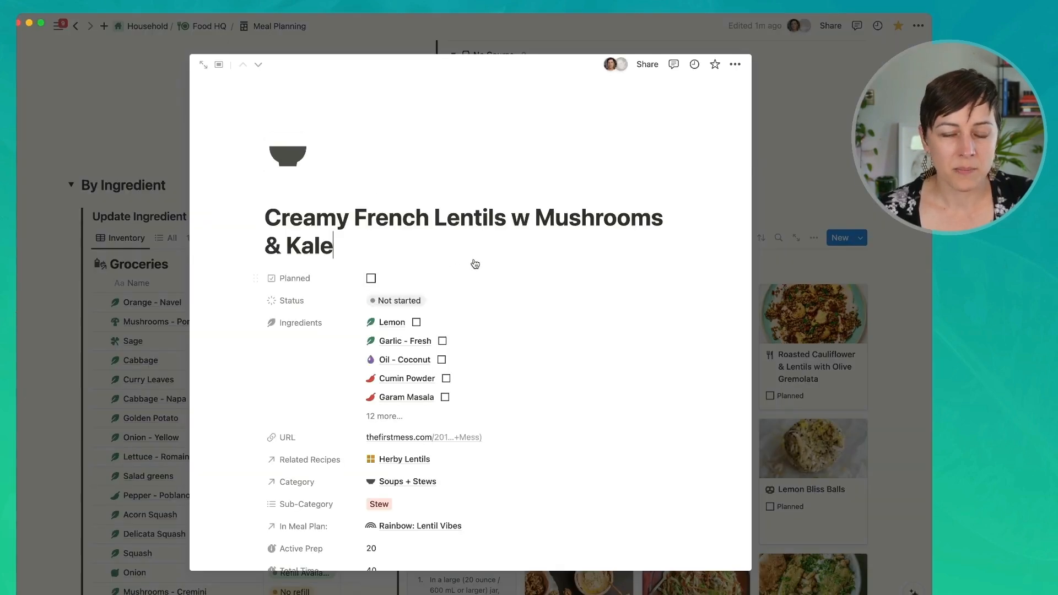
pyautogui.scroll(-5, 537, 267)
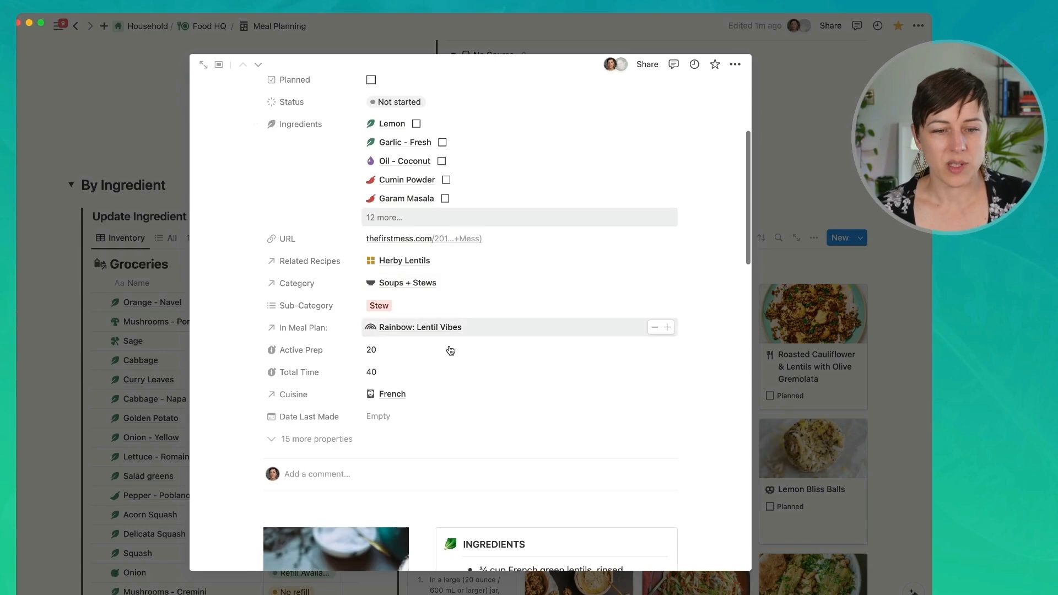
pyautogui.click(336, 433)
pyautogui.scroll(-7, 393, 417)
pyautogui.scroll(8, 262, 354)
pyautogui.moveTo(257, 356); pyautogui.dragTo(283, 358)
pyautogui.scroll(1, 261, 355)
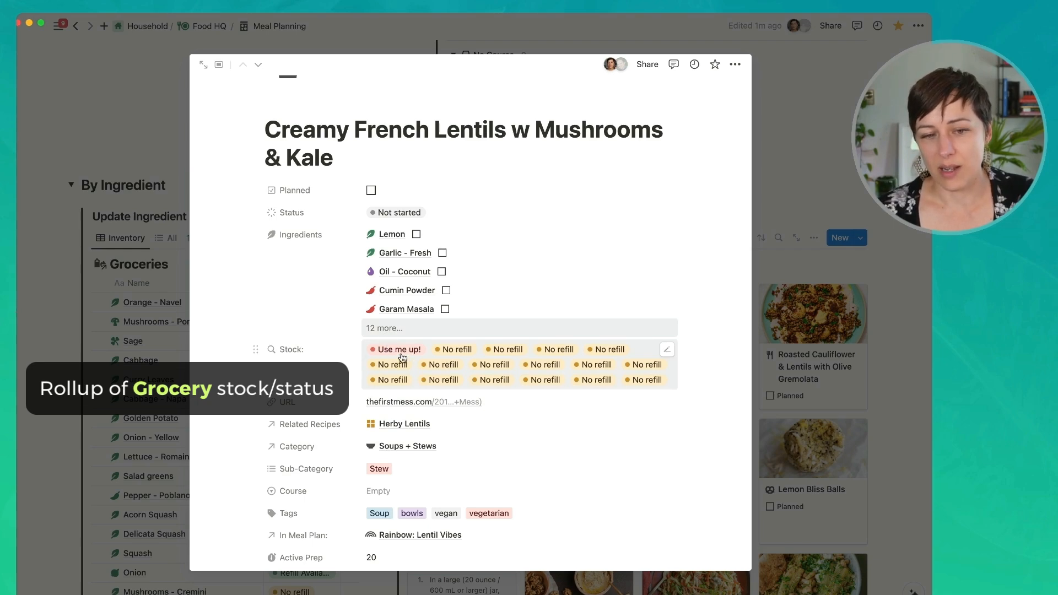
pyautogui.press('Escape')
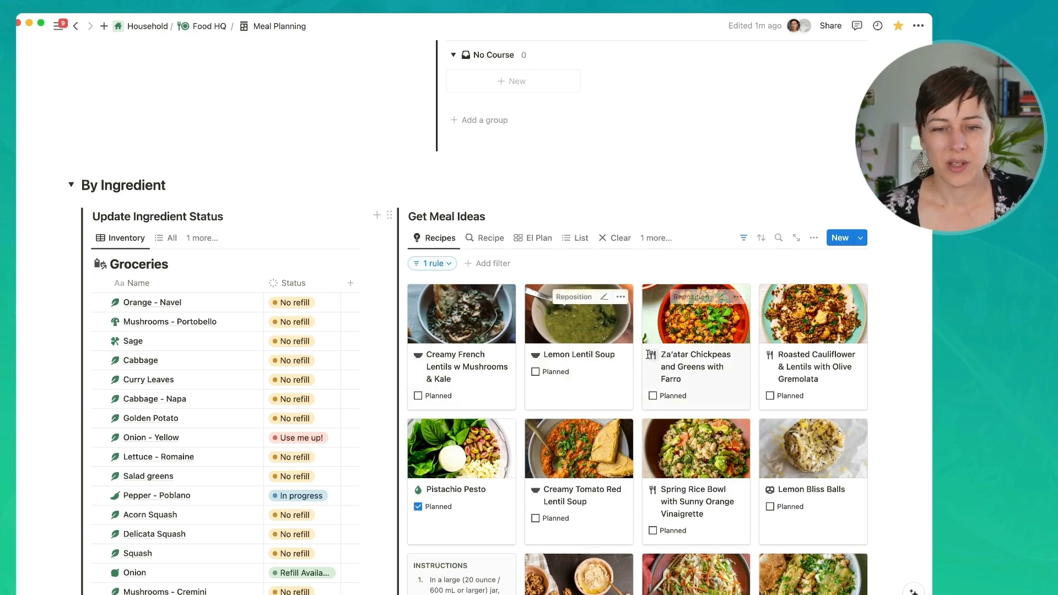
# Browse the suggested recipes and mark Creamy French Lentils w Mushrooms & Kale and Za'atar Chickpeas and Greens with Farro as Planned.
pyautogui.scroll(-5, 628, 381)
pyautogui.scroll(-10, 629, 382)
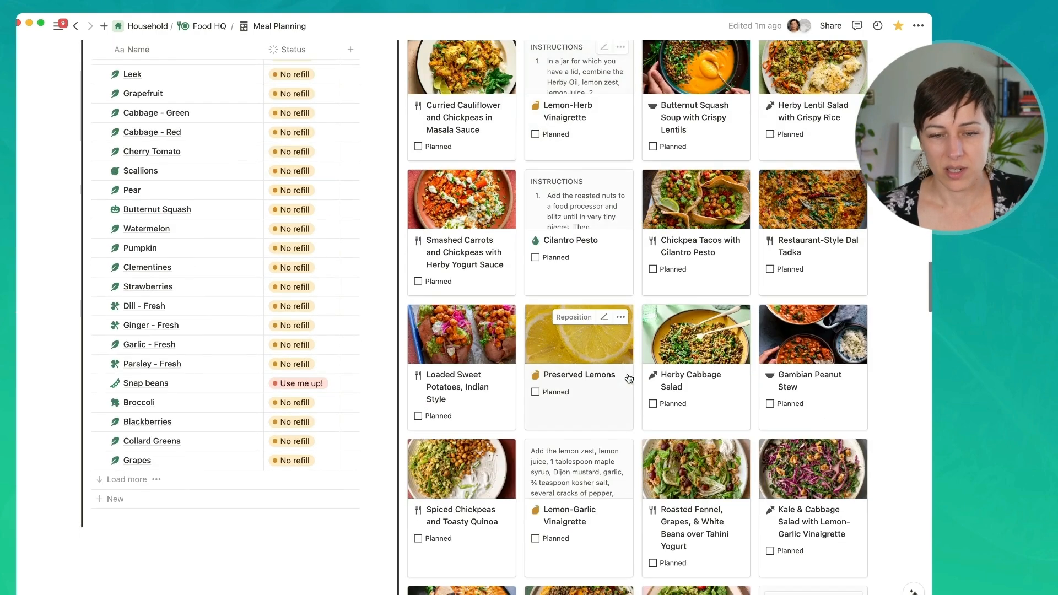
pyautogui.scroll(15, 628, 378)
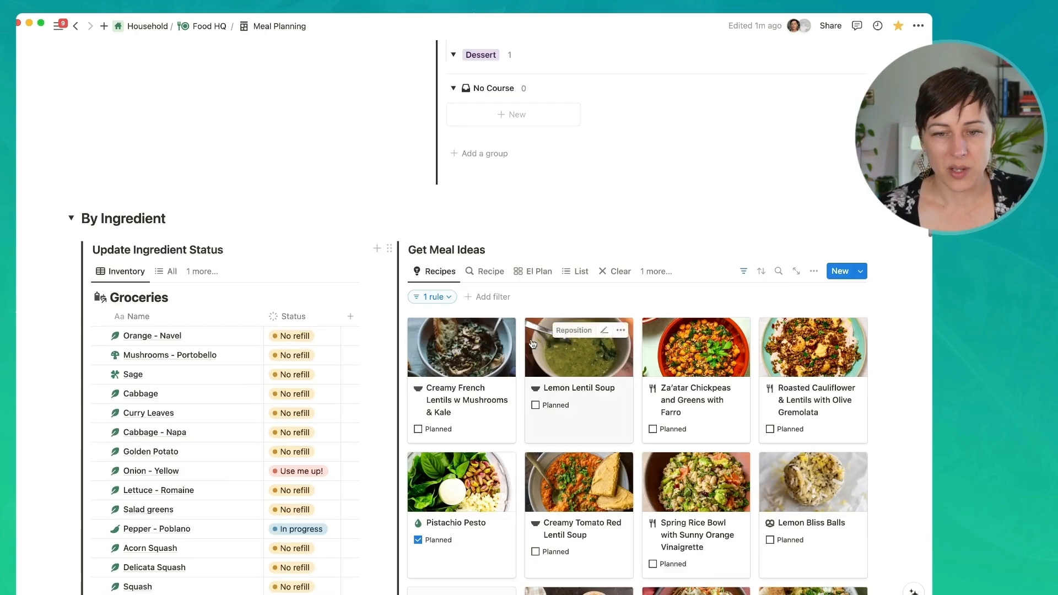
pyautogui.scroll(-2, 670, 341)
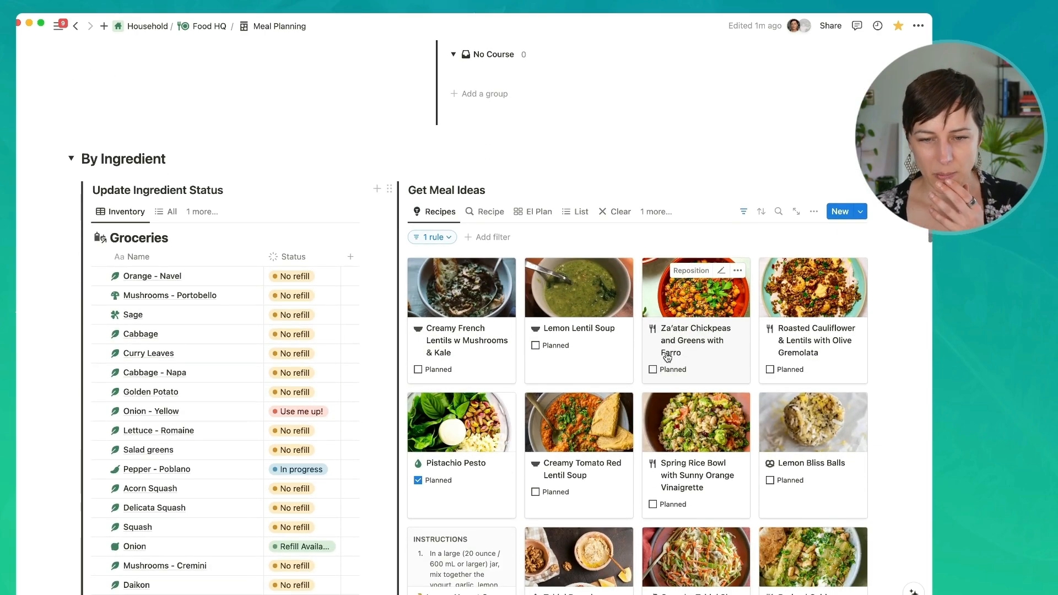
pyautogui.scroll(-1, 666, 355)
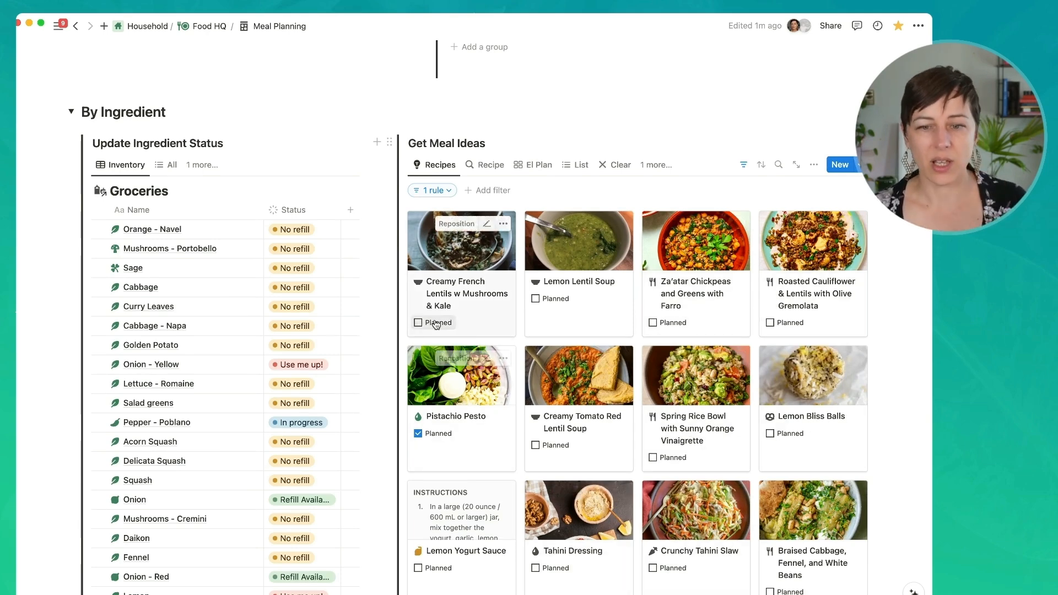
pyautogui.click(418, 322)
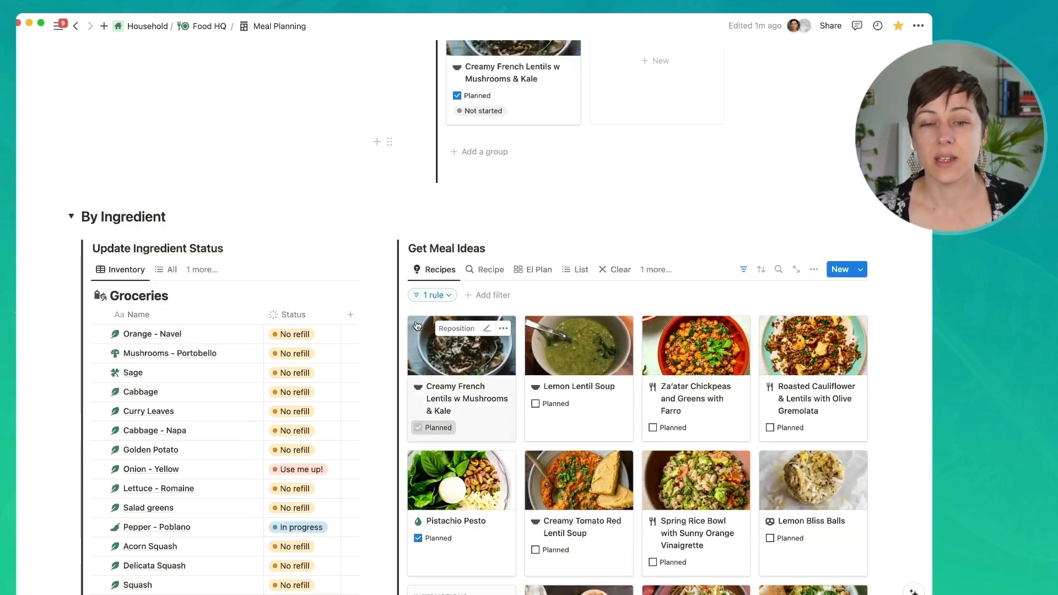
pyautogui.click(653, 428)
# Move Creamy French Lentils w Mushrooms & Kale and Za'atar Chickpeas and Greens with Farro from No Course to the Dinner group.
pyautogui.scroll(5, 534, 137)
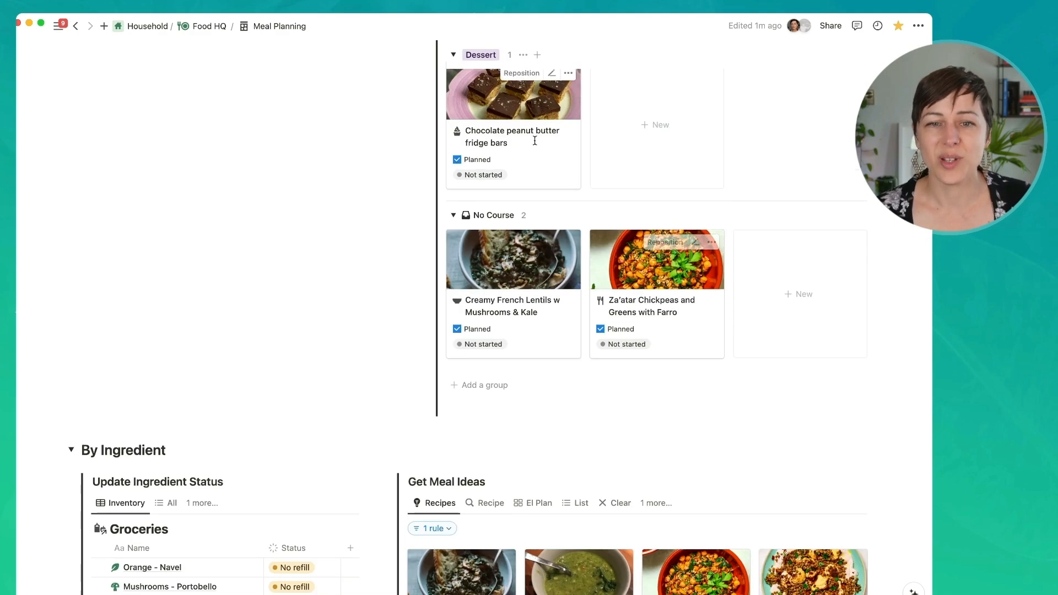
pyautogui.scroll(3, 508, 337)
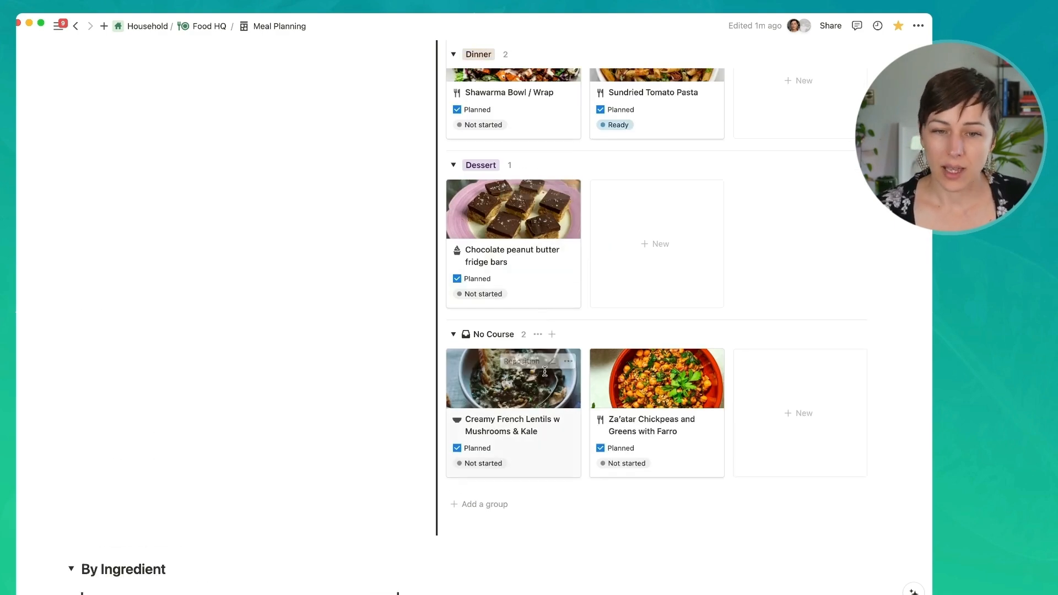
pyautogui.scroll(2, 481, 425)
pyautogui.moveTo(530, 498); pyautogui.dragTo(582, 207)
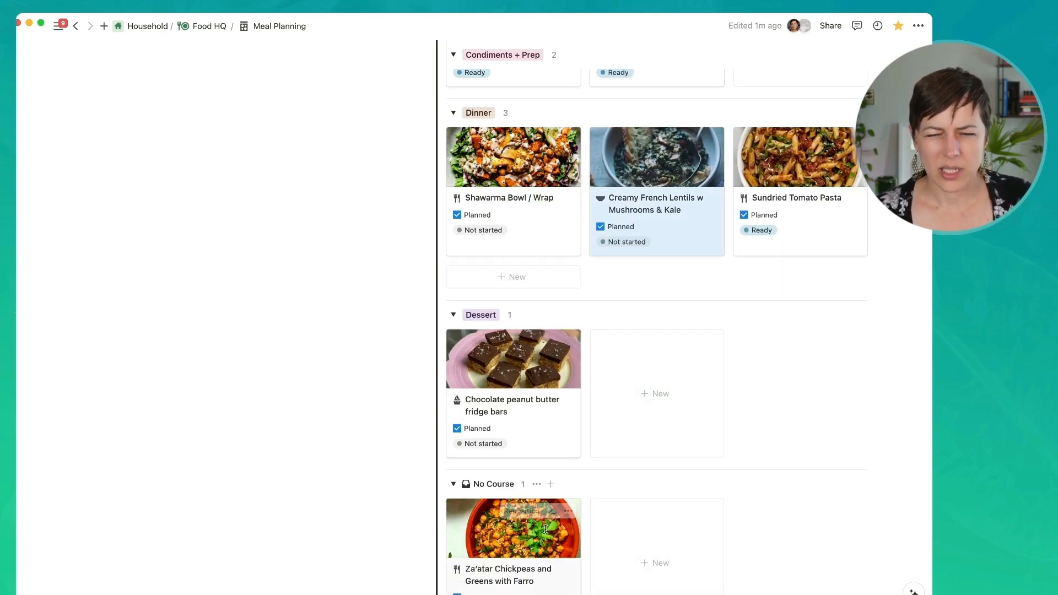
pyautogui.moveTo(553, 526); pyautogui.dragTo(744, 190)
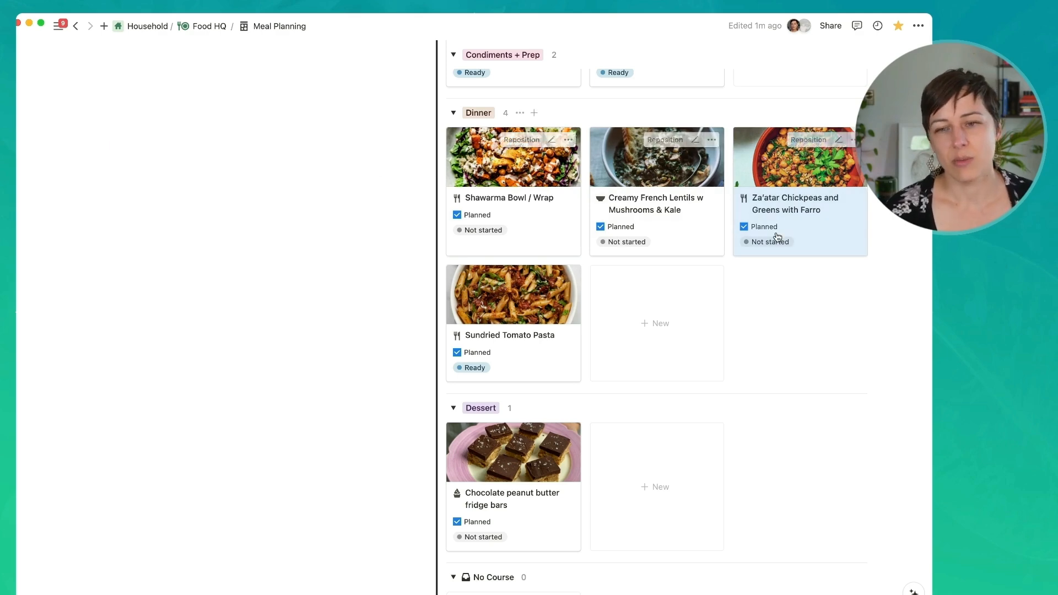
# In the Recipe view of Get Meal Ideas, replace Tahini and Lemon in the Ingredients filter rule with Cabbage - Napa and save it for everyone.
pyautogui.scroll(-2, 805, 322)
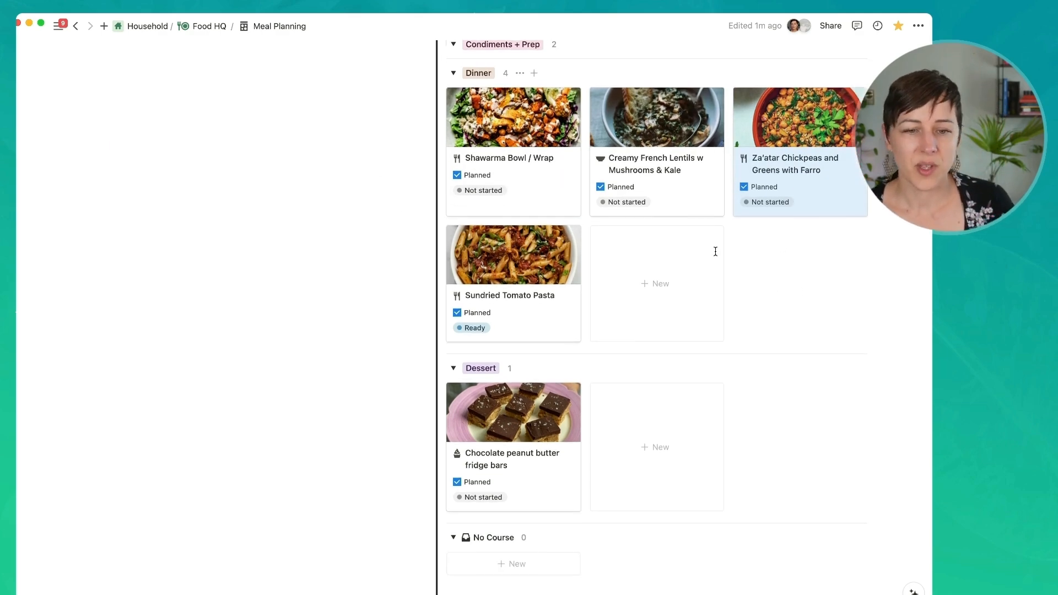
pyautogui.scroll(-12, 528, 234)
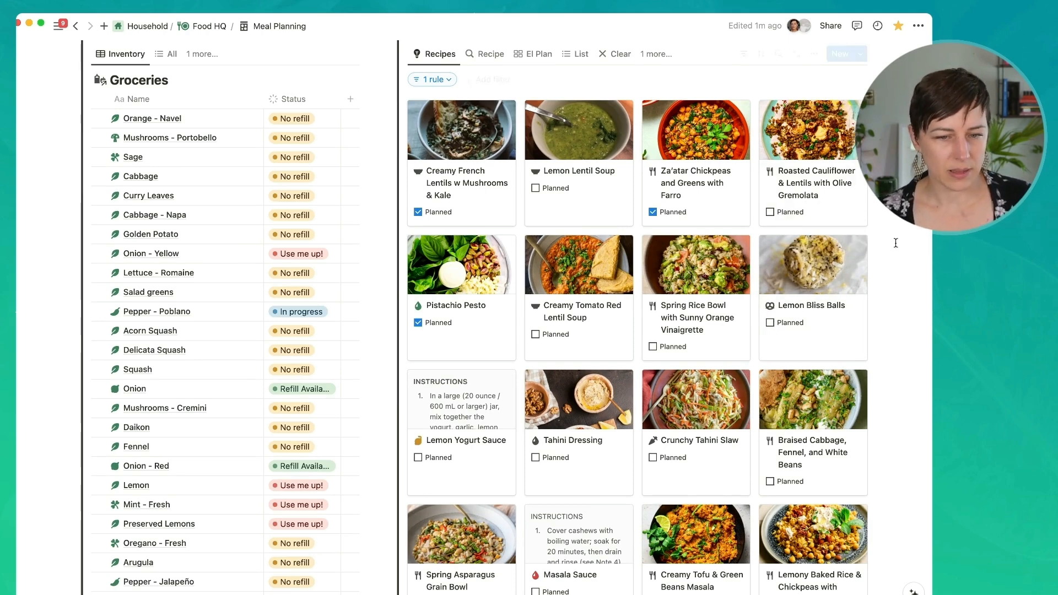
pyautogui.scroll(3, 550, 120)
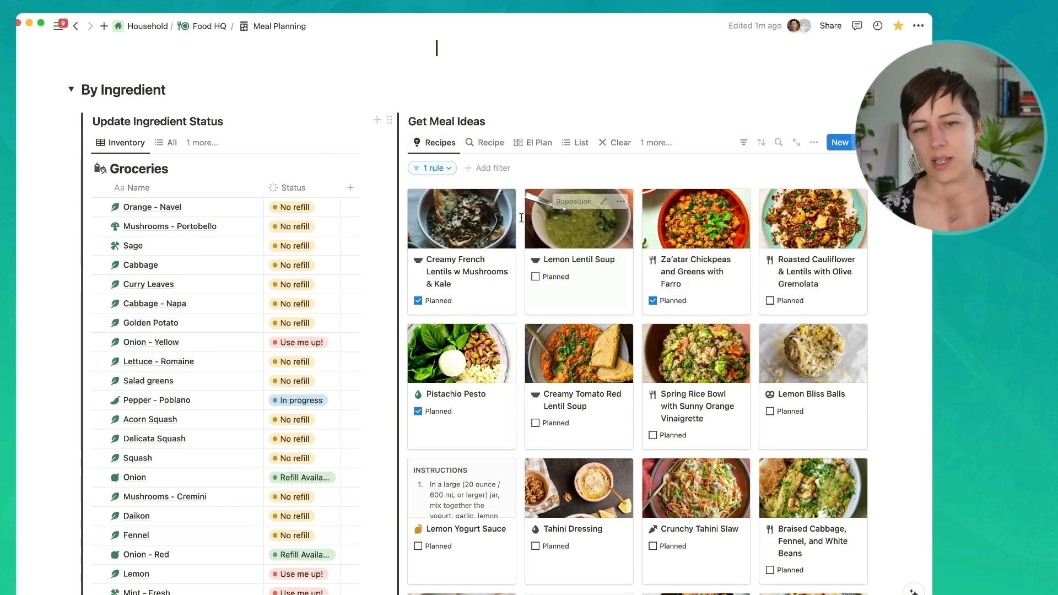
pyautogui.click(486, 144)
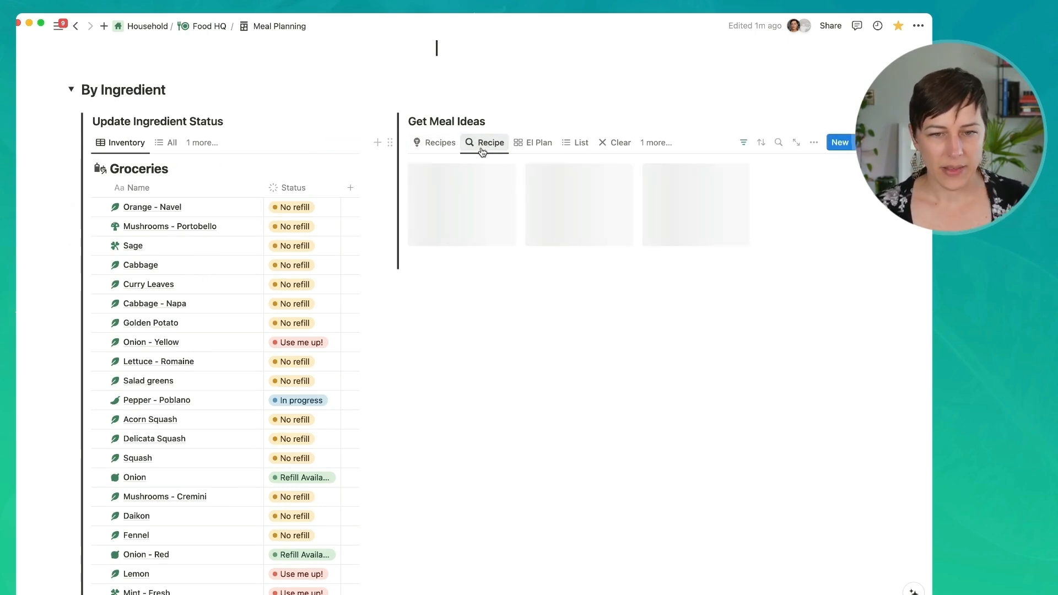
pyautogui.click(744, 145)
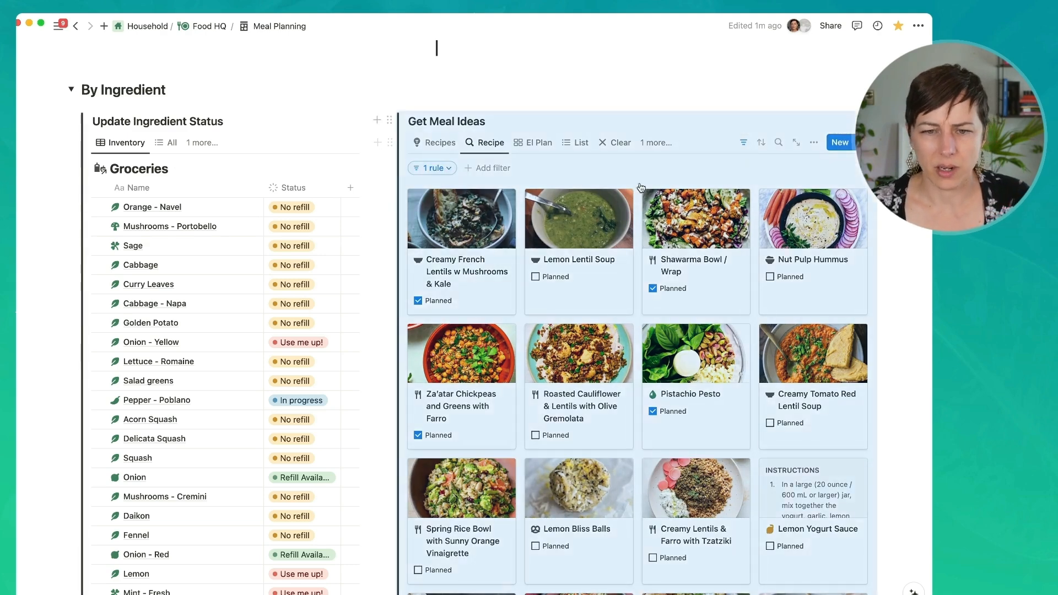
pyautogui.click(440, 169)
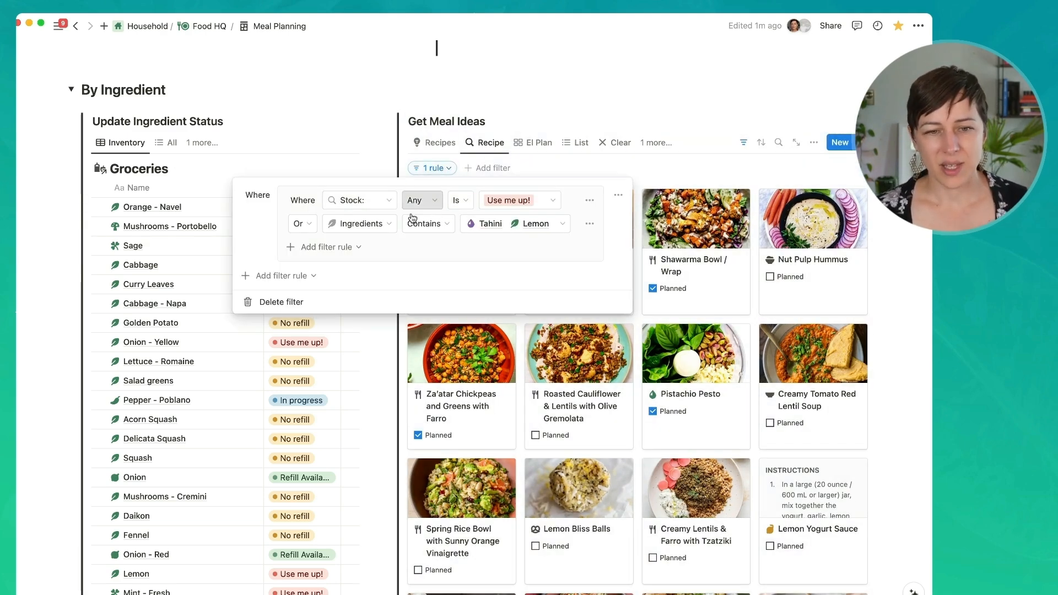
pyautogui.click(518, 227)
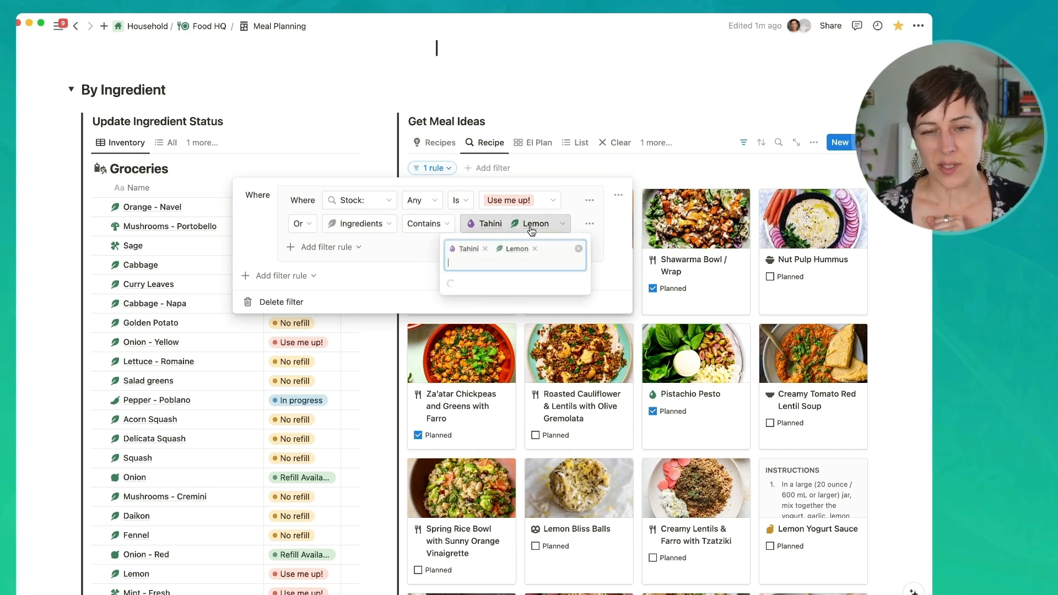
pyautogui.click(534, 249)
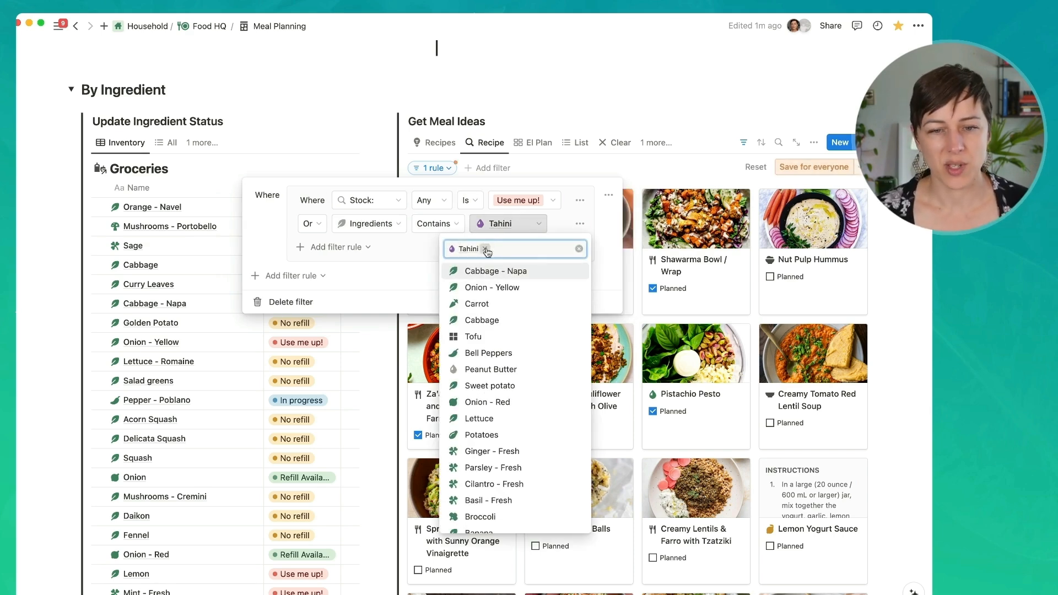
pyautogui.click(485, 249)
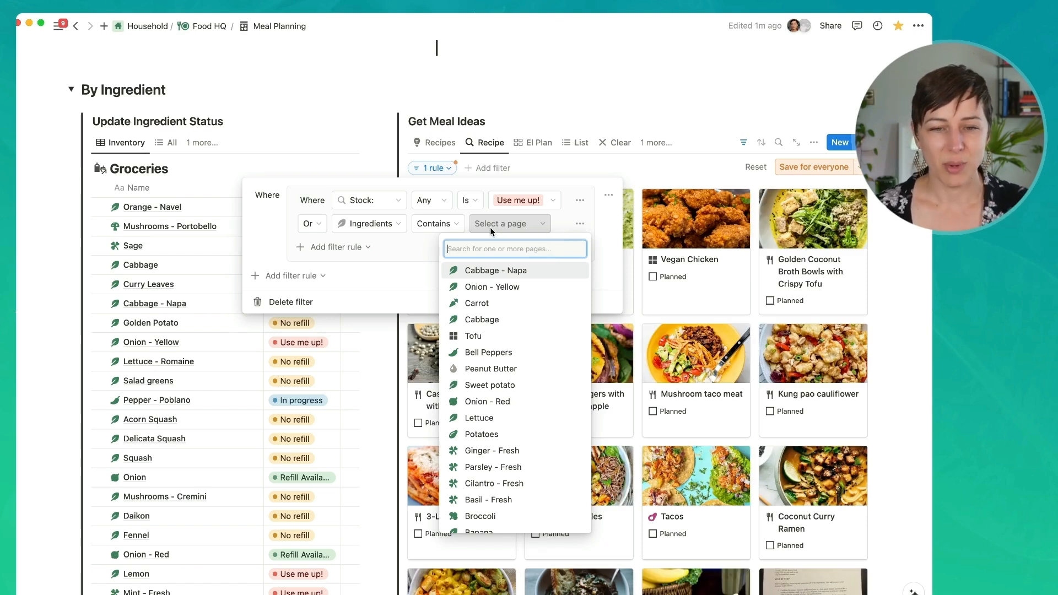
pyautogui.click(470, 271)
pyautogui.click(811, 171)
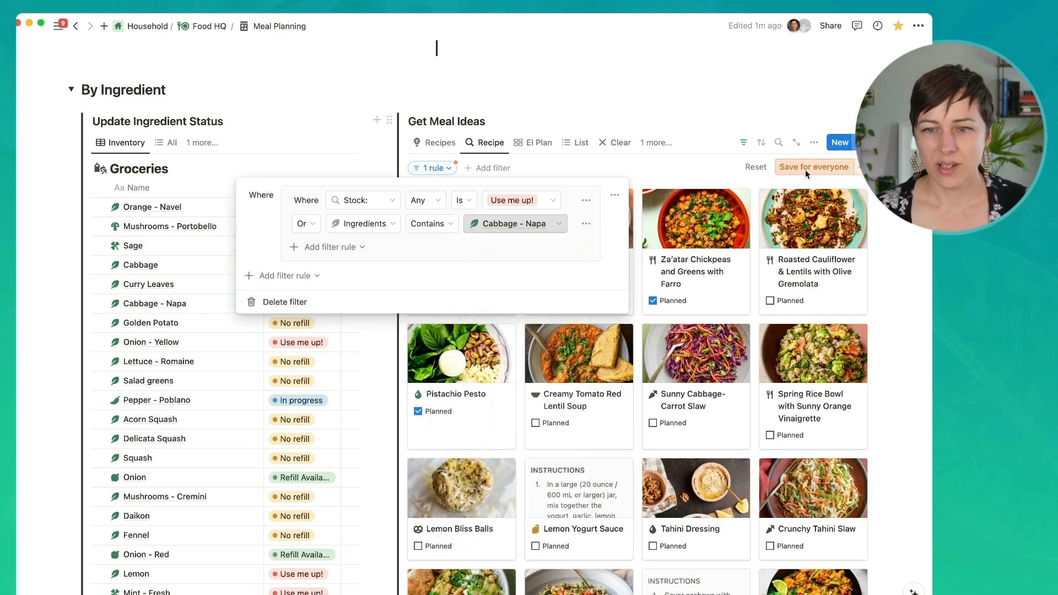
pyautogui.click(806, 168)
# In the El Plan view of Get Meal Ideas, remove the Planned mark from Za'atar Chickpeas and Greens with Farro and Sundried Tomato Pasta.
pyautogui.click(533, 142)
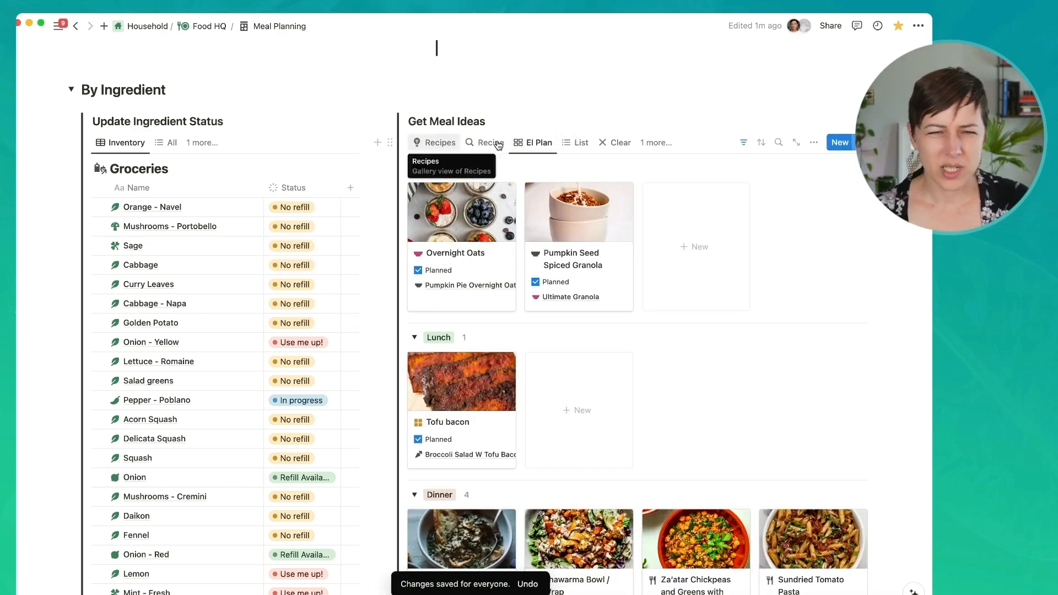
pyautogui.scroll(-5, 544, 269)
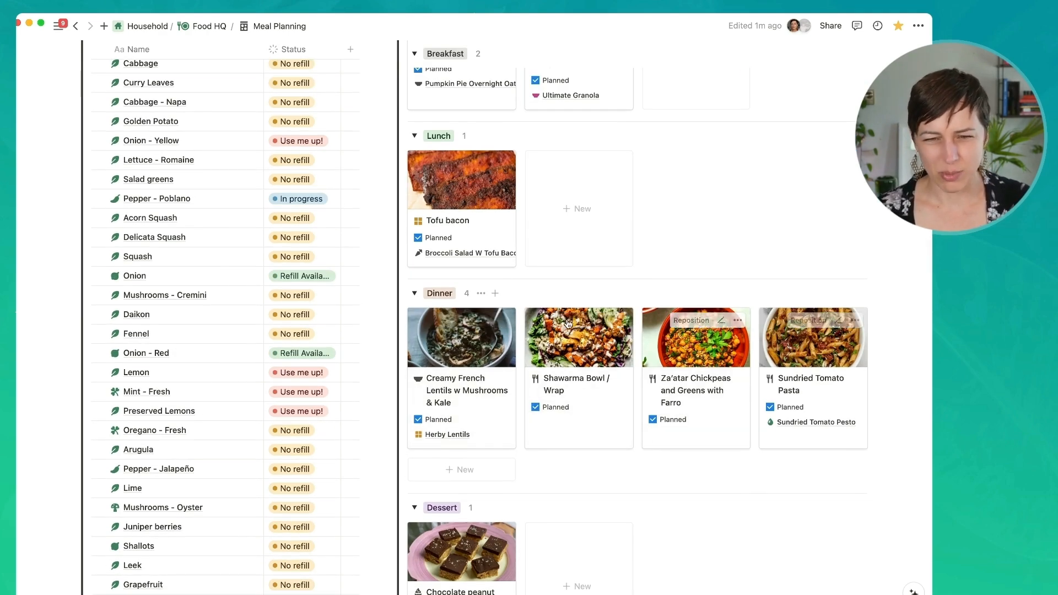
pyautogui.click(653, 420)
pyautogui.scroll(-3, 639, 385)
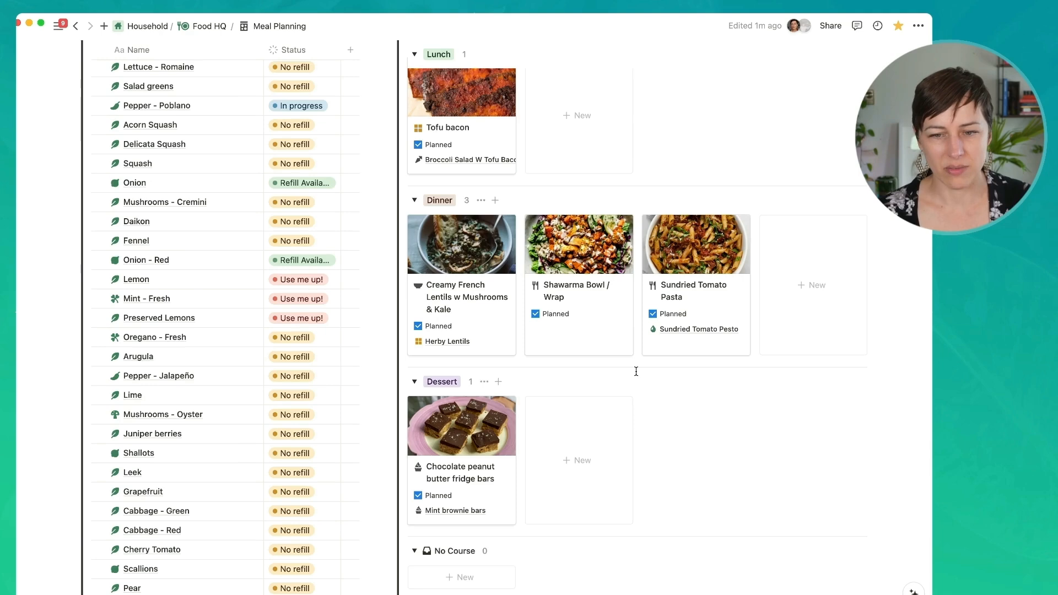
pyautogui.click(652, 317)
pyautogui.scroll(3, 643, 316)
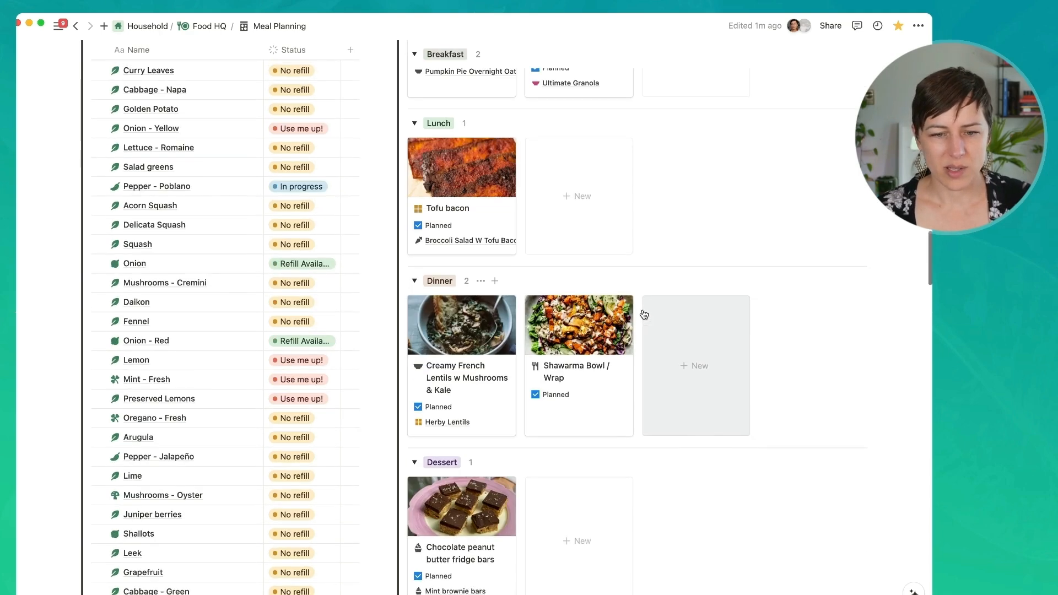
pyautogui.scroll(-6, 644, 315)
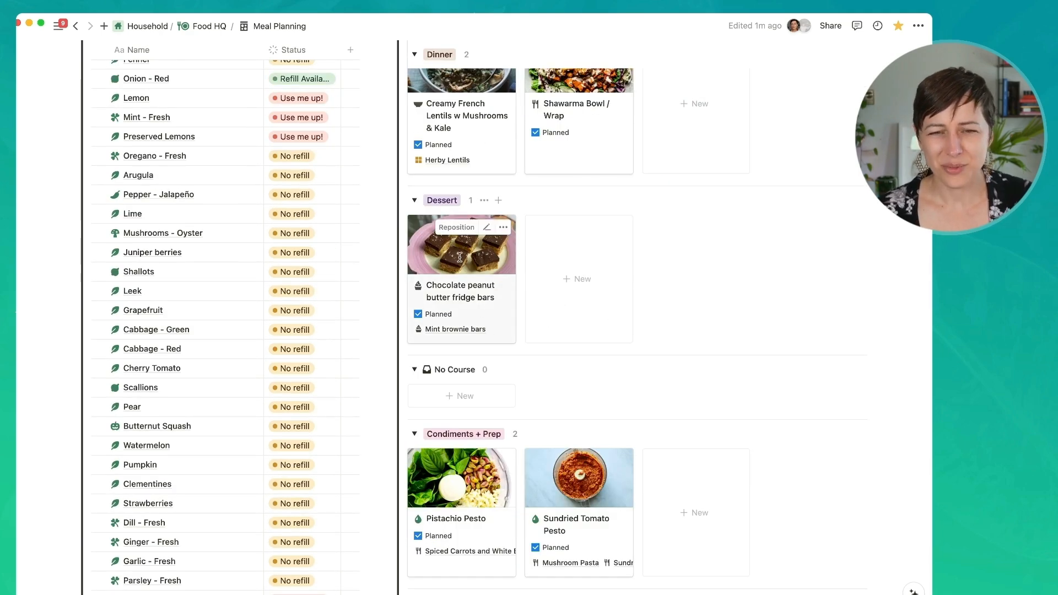
# Hide the empty No Course group in the El Plan view of Get Meal Ideas.
pyautogui.scroll(-3, 507, 279)
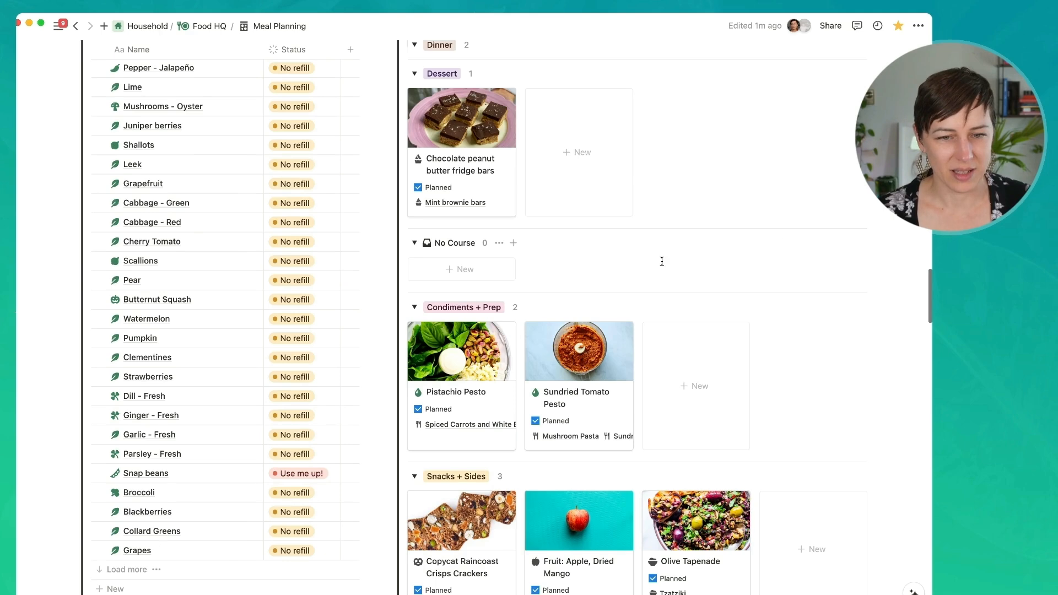
pyautogui.moveTo(440, 248)
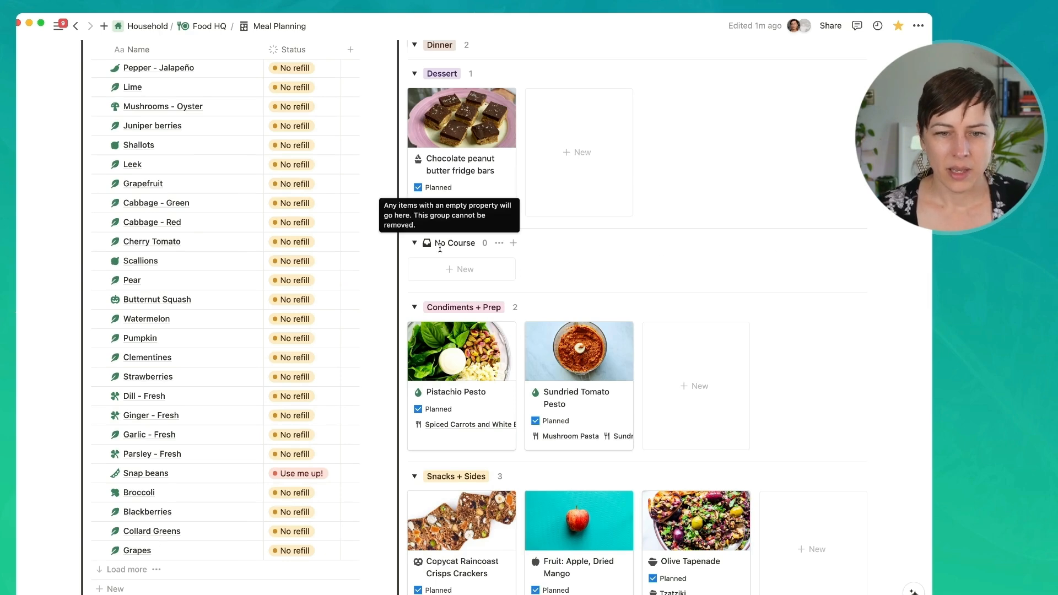
pyautogui.click(499, 242)
pyautogui.click(512, 262)
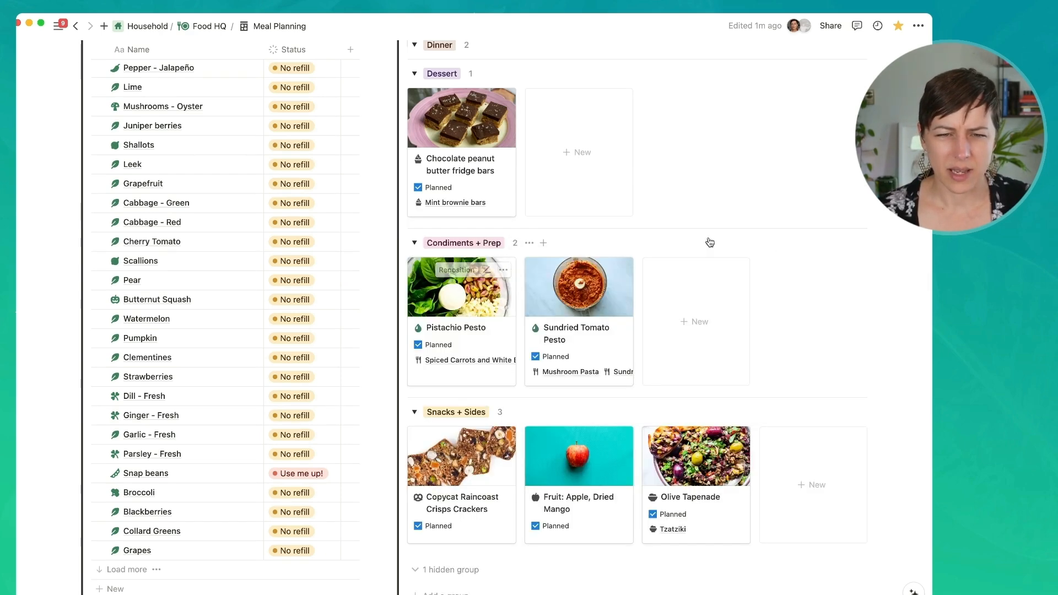
# Collapse the By Ingredient section of the meal planning page.
pyautogui.scroll(-10, 385, 211)
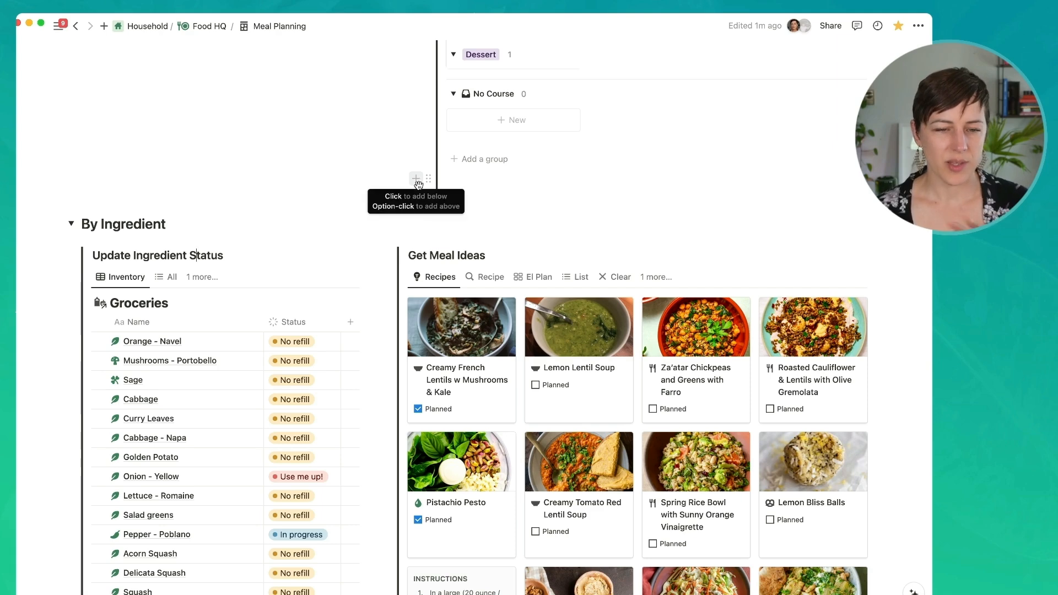
pyautogui.scroll(-2, 897, 281)
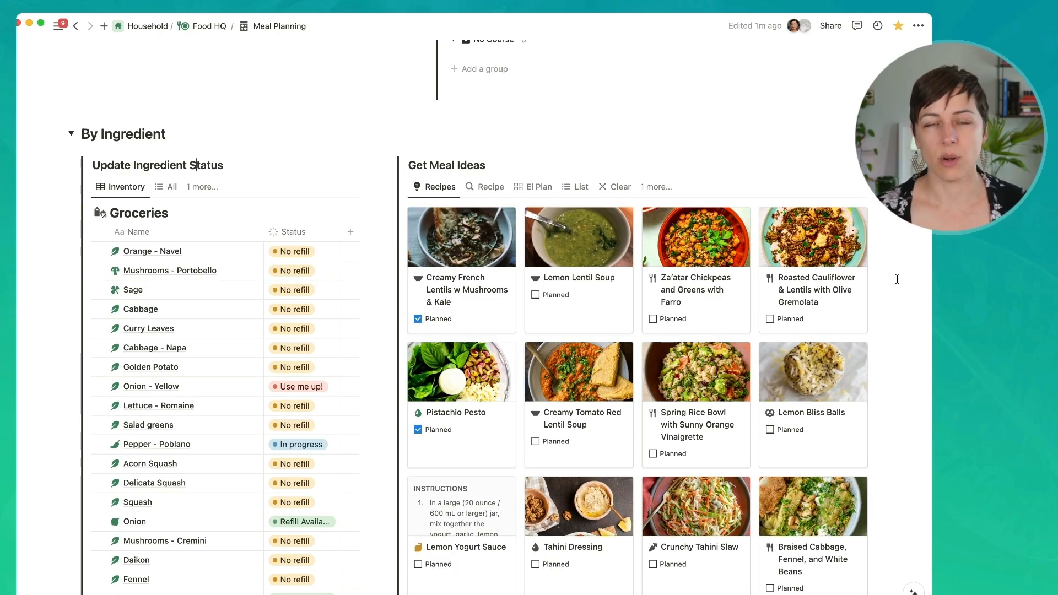
pyautogui.scroll(5, 264, 441)
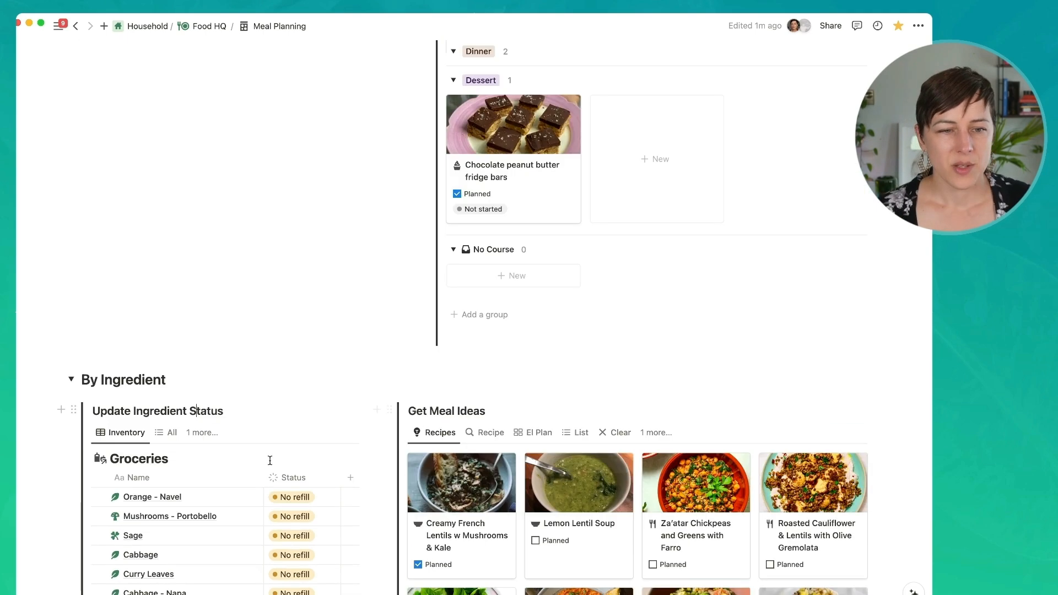
pyautogui.click(71, 379)
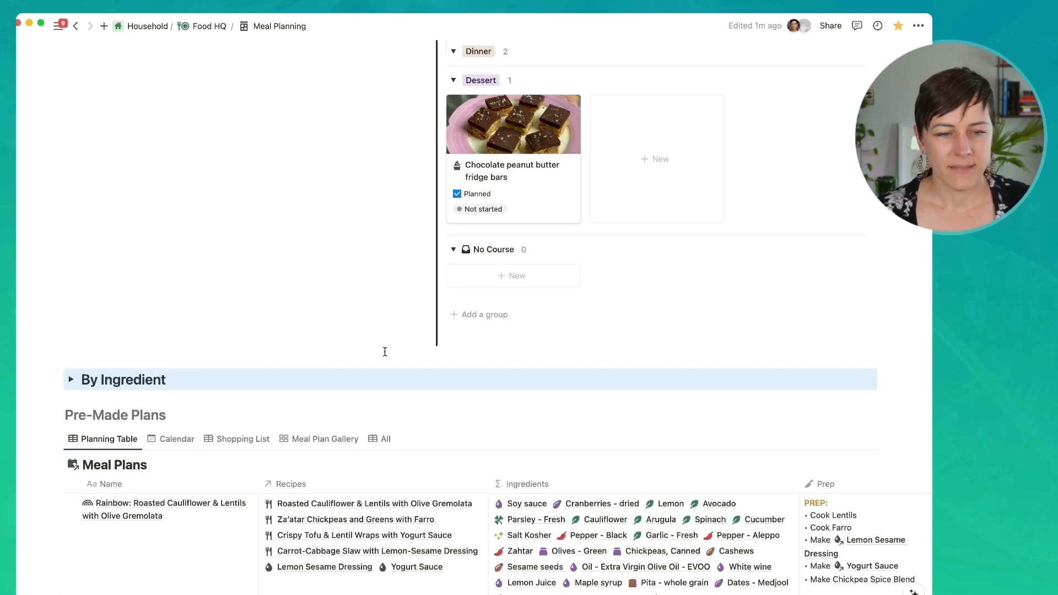
pyautogui.click(231, 416)
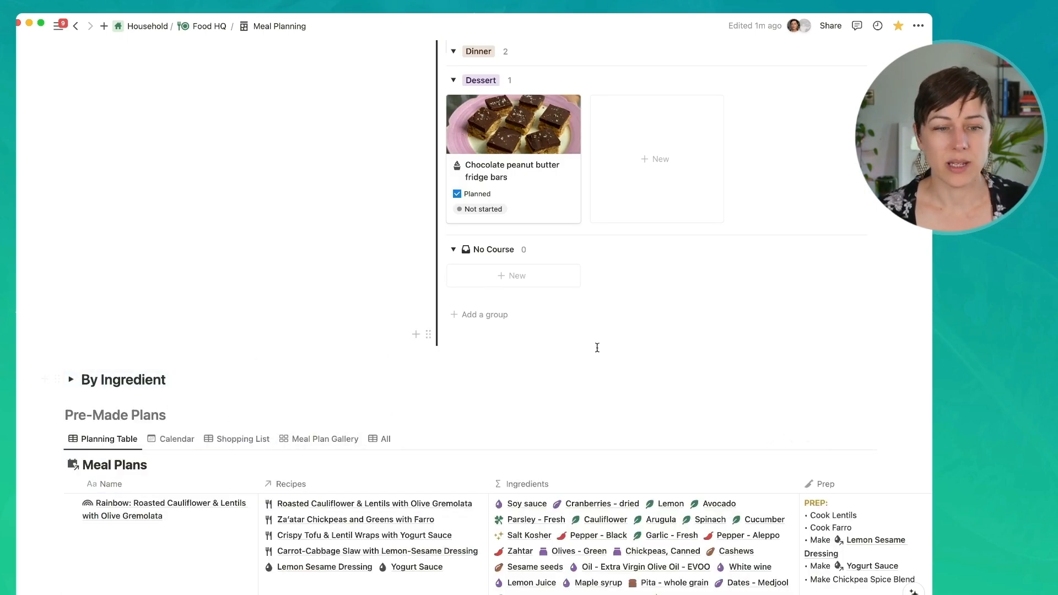
# Open the Rainbow: Roasted Cauliflower & Lentils with Olive Gremolata plan from Pre-Made Plans and review its Components / Prep section.
pyautogui.scroll(-3, 579, 339)
pyautogui.scroll(-5, 613, 353)
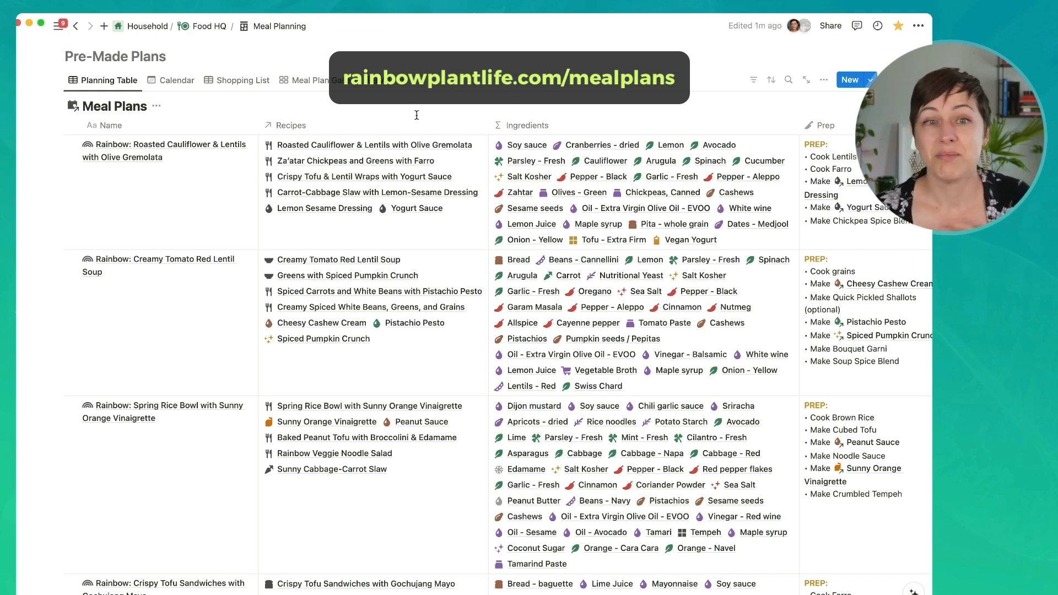
pyautogui.click(234, 147)
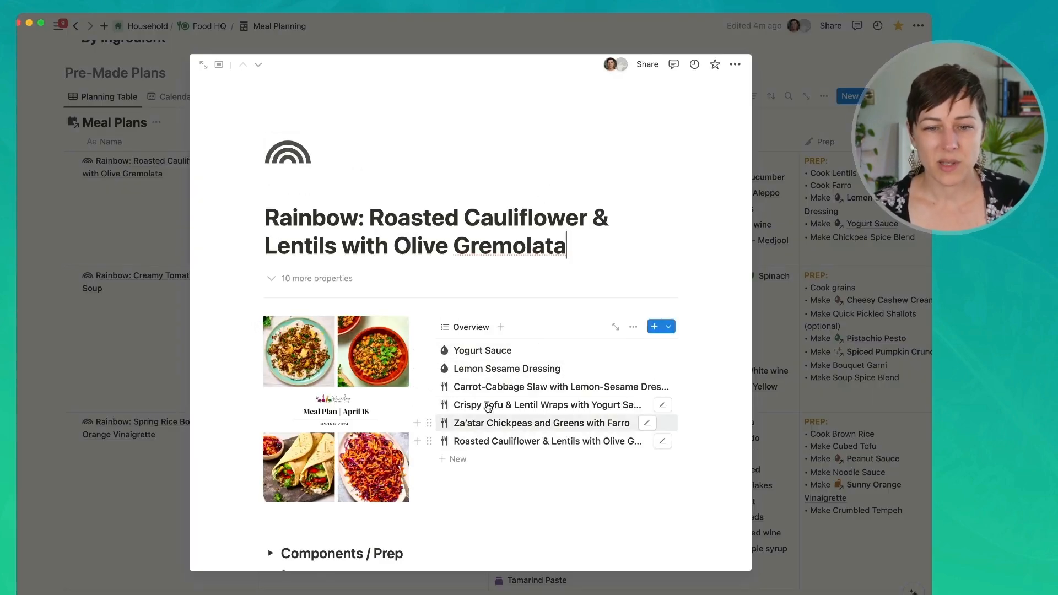
pyautogui.scroll(-5, 366, 375)
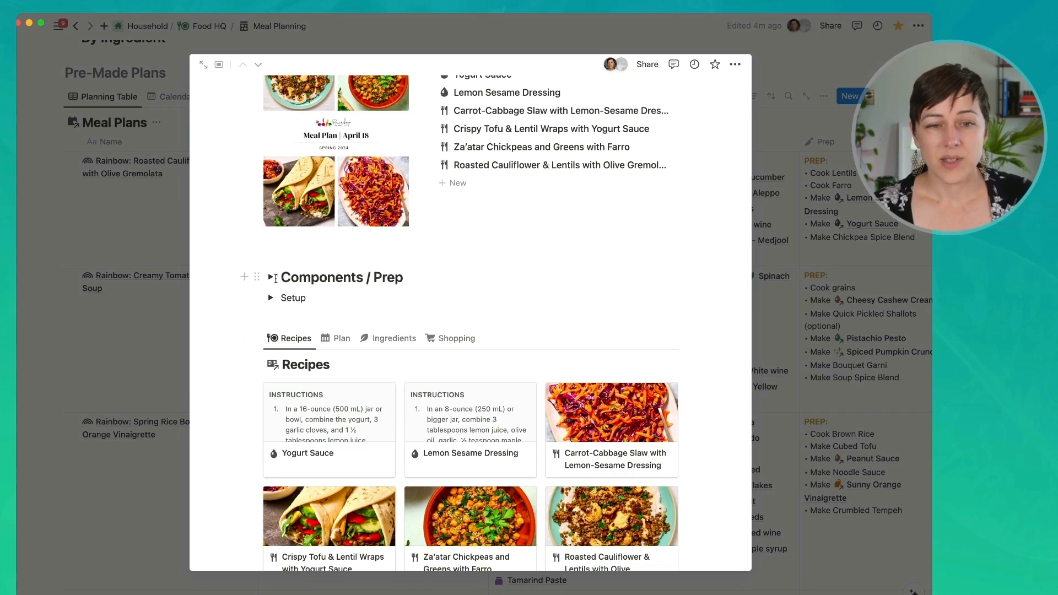
pyautogui.click(272, 277)
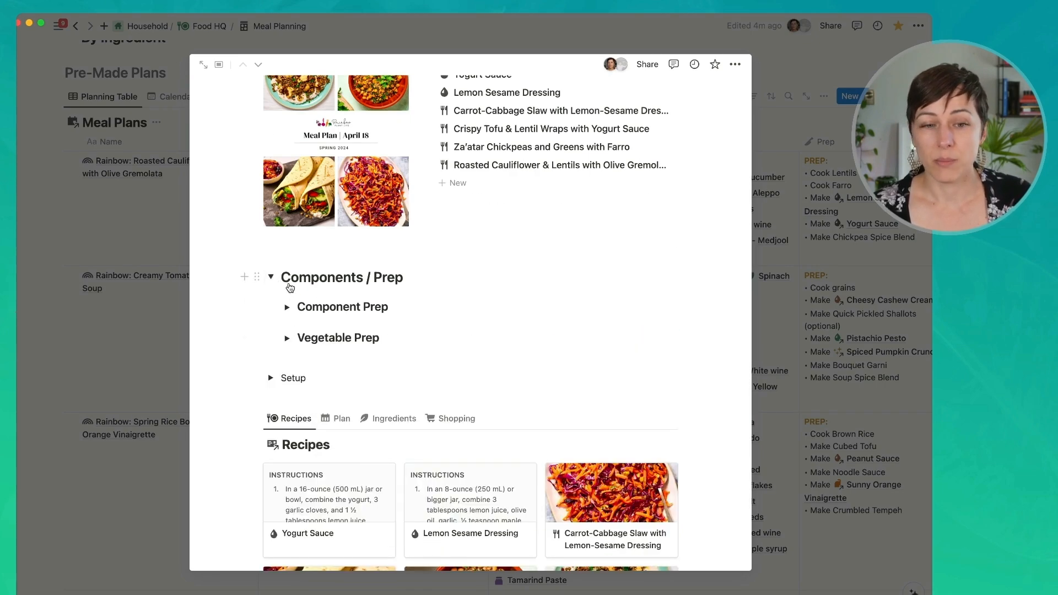
pyautogui.click(287, 307)
pyautogui.click(287, 306)
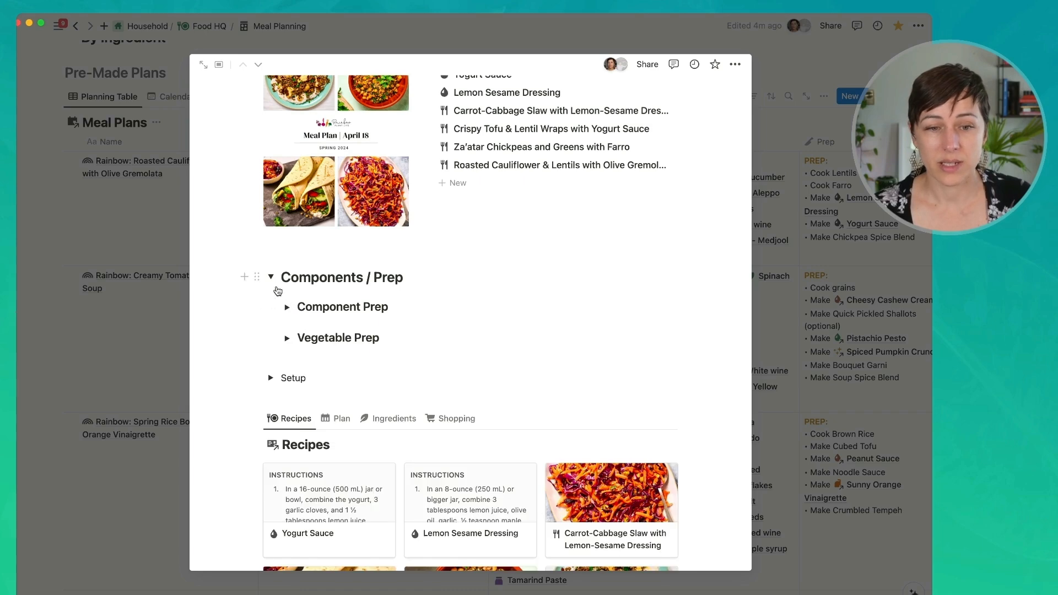
pyautogui.click(271, 277)
# Look through the grocery items in the Ingredients view of the Roasted Cauliflower plan.
pyautogui.scroll(-3, 357, 313)
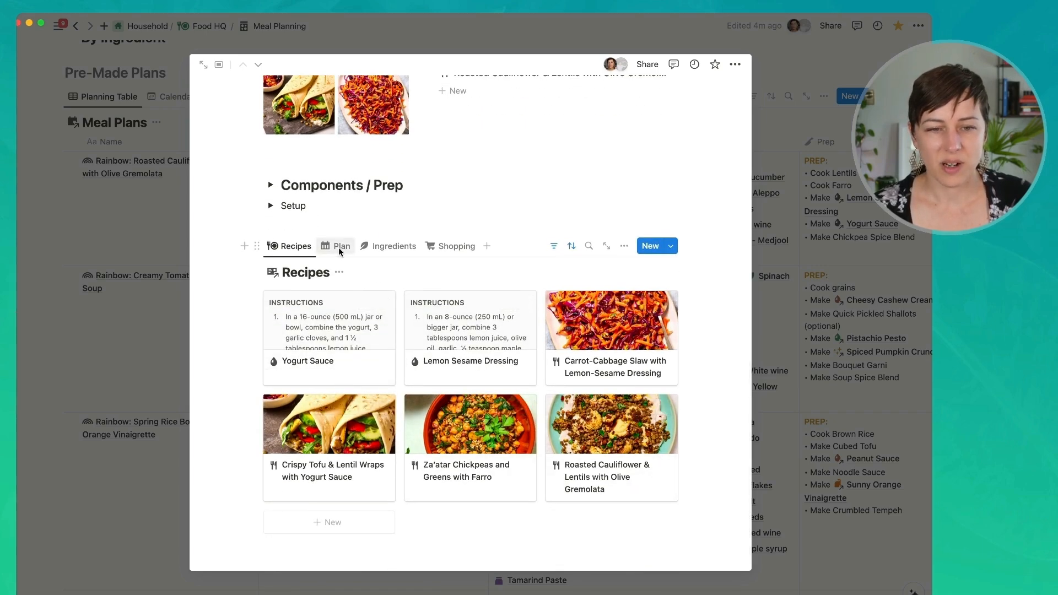
pyautogui.click(378, 247)
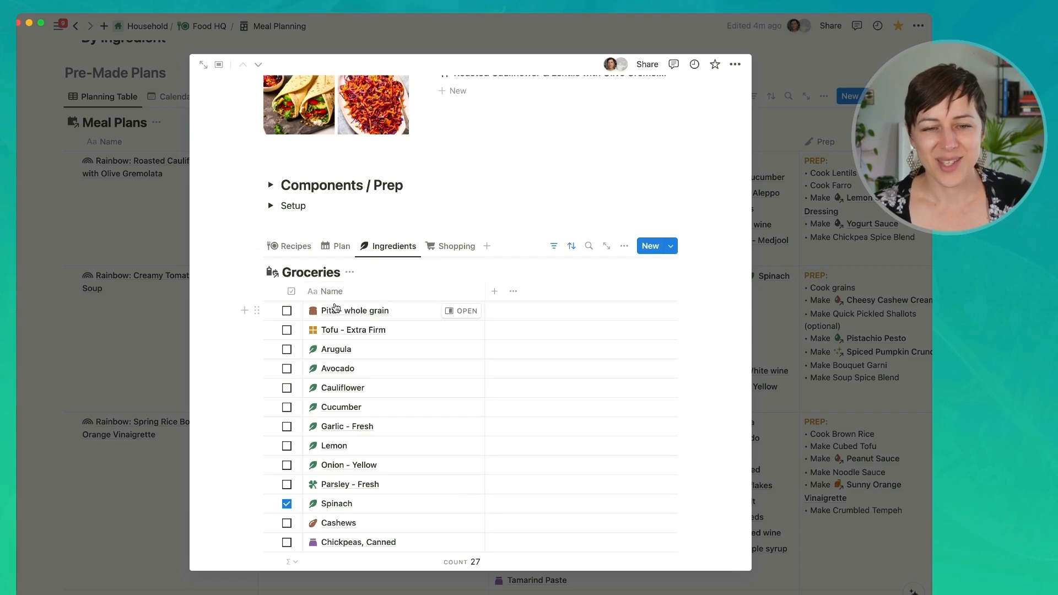
pyautogui.scroll(-10, 334, 303)
pyautogui.scroll(7, 335, 304)
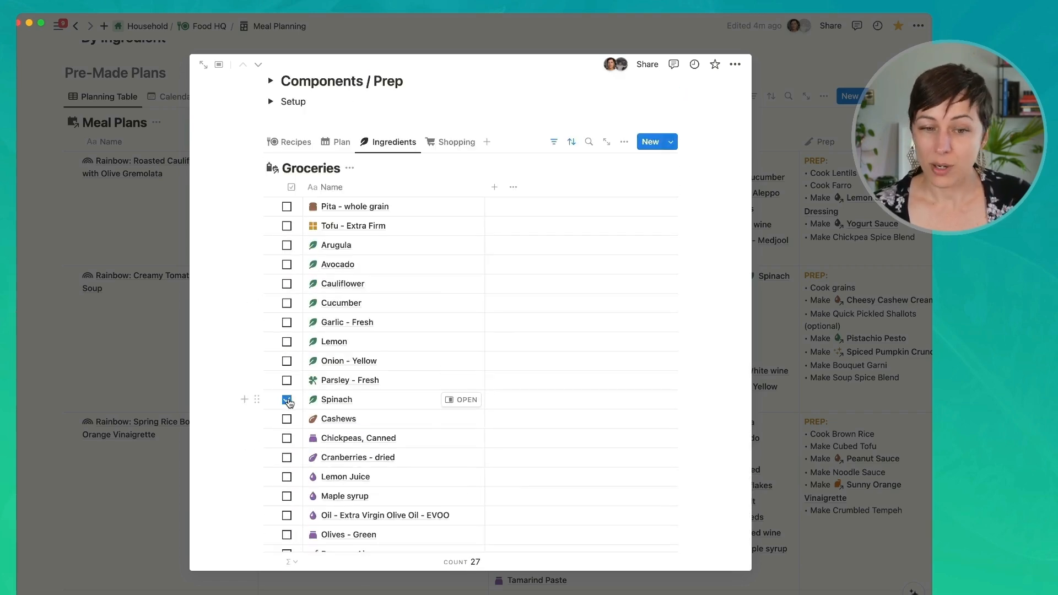
# Tick Cashews and Chickpeas, Canned in the plan's grocery list and untick both again.
pyautogui.click(287, 420)
pyautogui.click(288, 439)
pyautogui.click(288, 439)
pyautogui.click(287, 419)
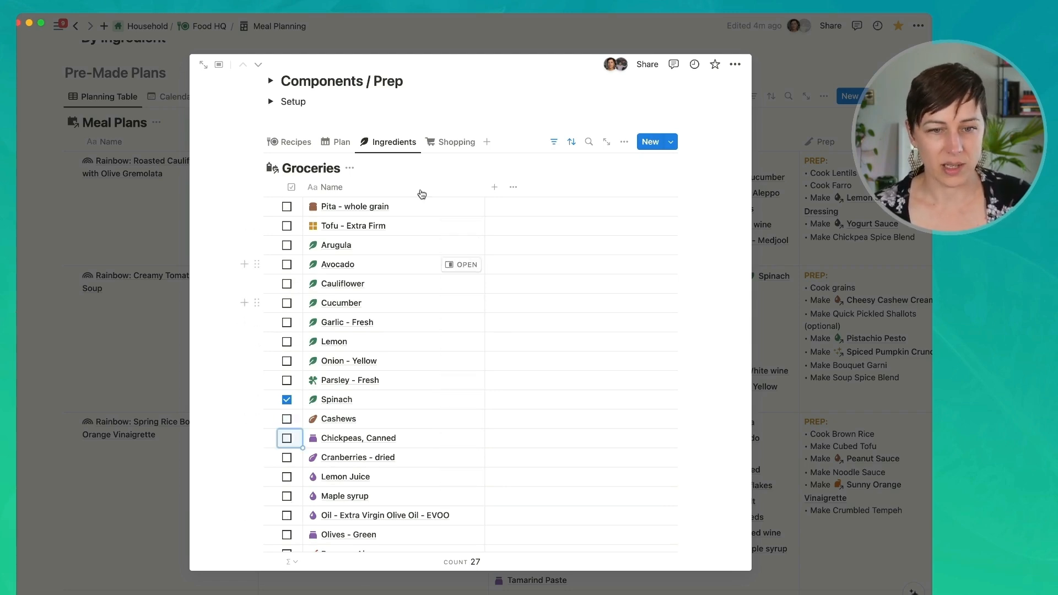
# Check the plan's Shopping view and expand the page's hidden properties to review its date, recipes and ingredients.
pyautogui.click(450, 142)
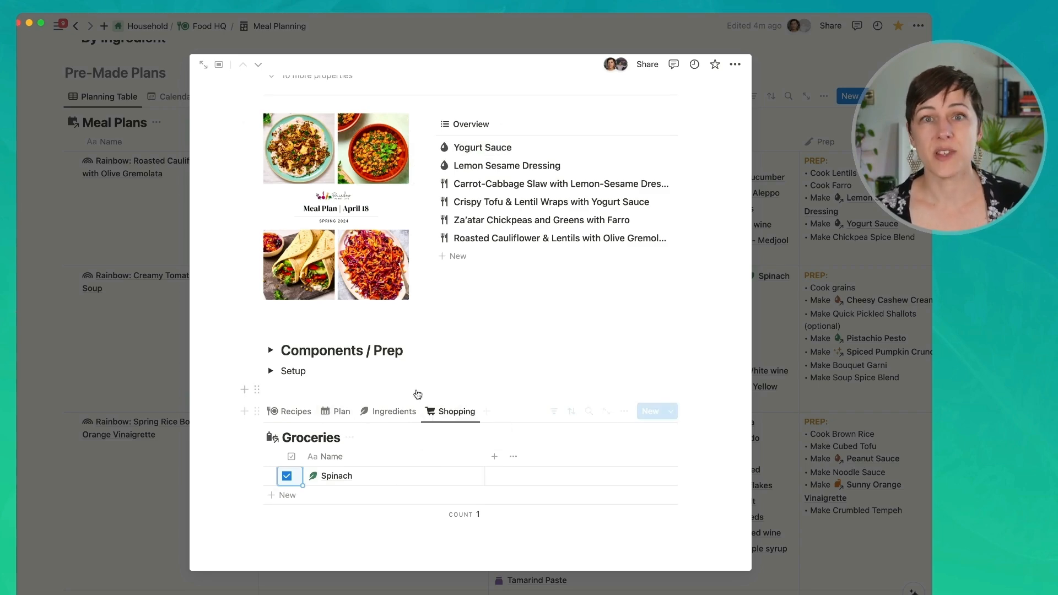
pyautogui.scroll(5, 540, 337)
pyautogui.scroll(1, 539, 338)
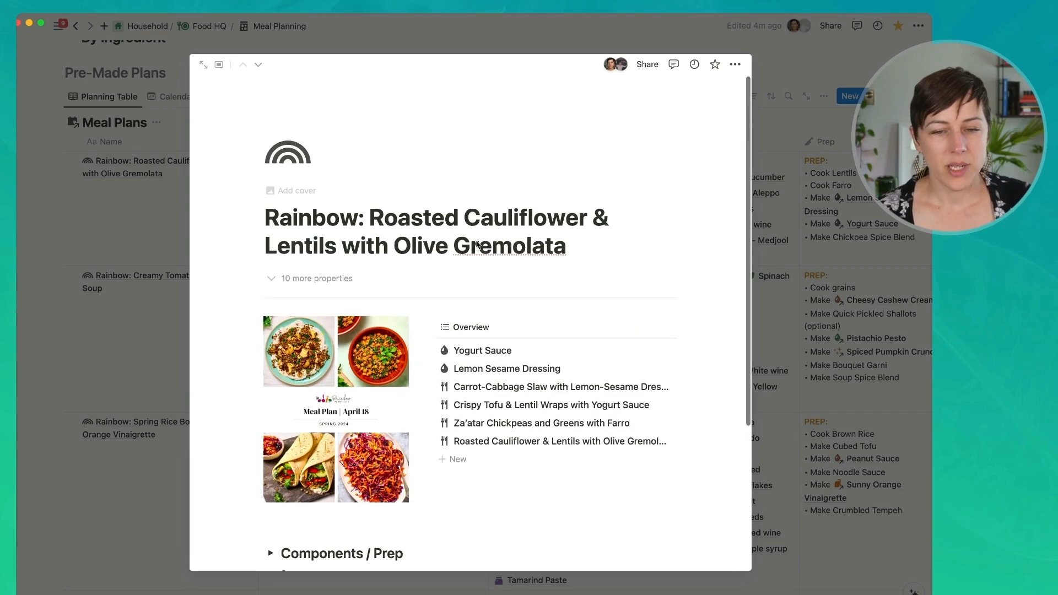
pyautogui.click(318, 283)
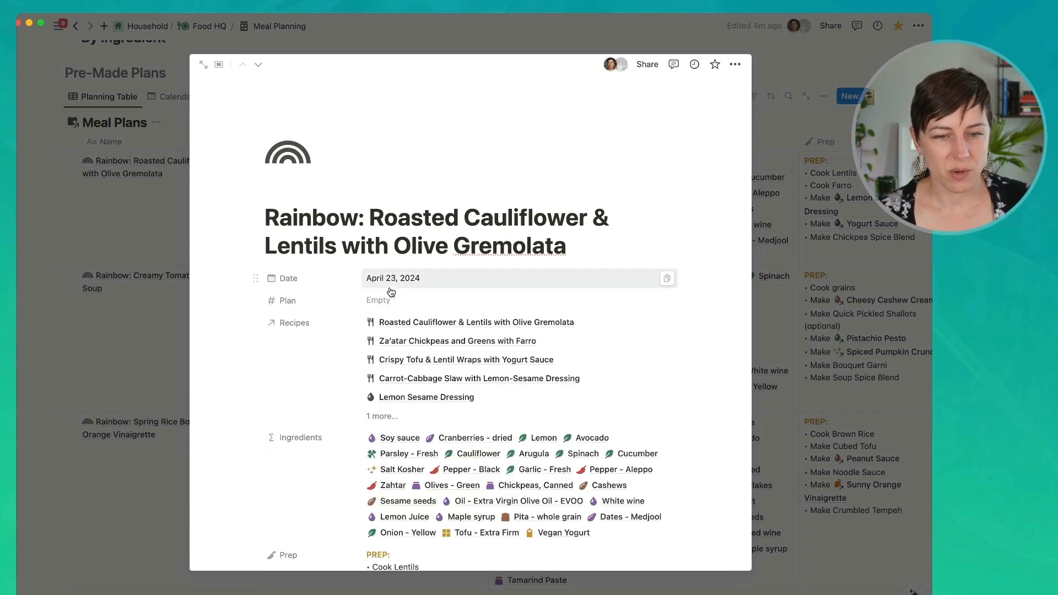
pyautogui.scroll(-1, 595, 303)
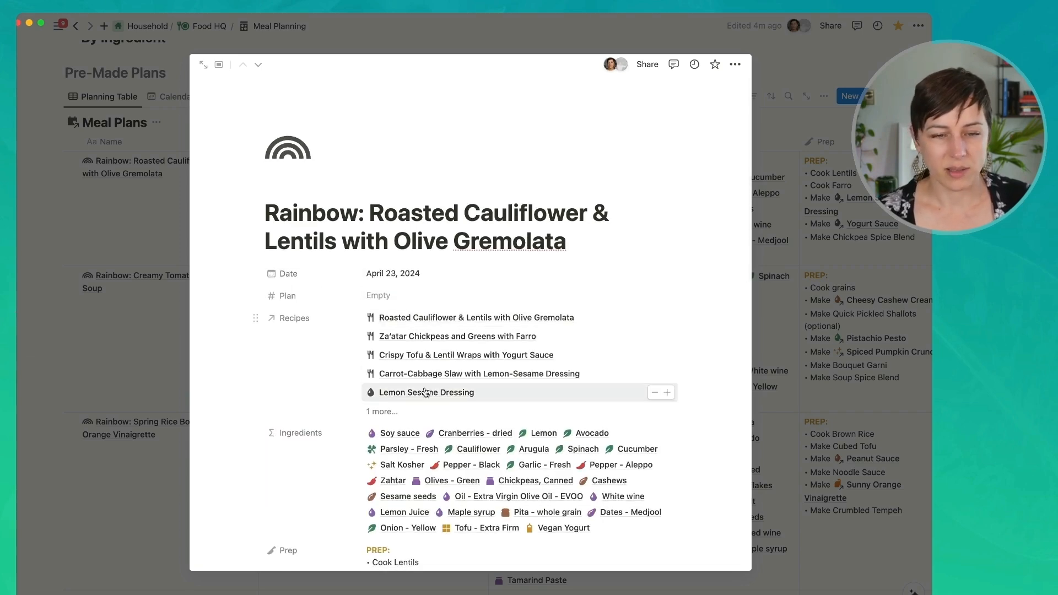
pyautogui.scroll(-1, 427, 375)
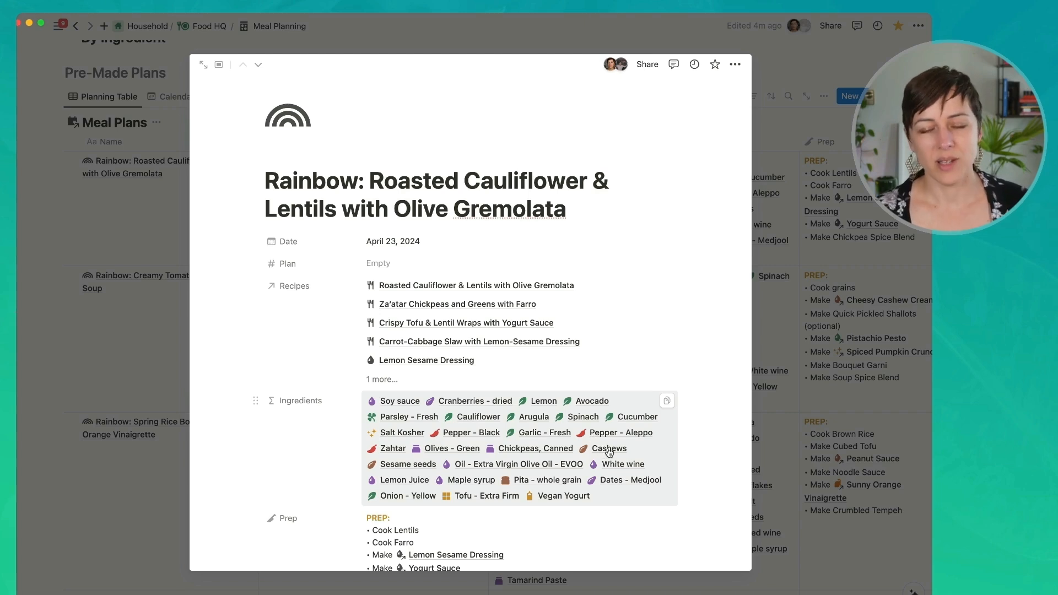
# Examine the formula behind the plan's Ingredients property, look over the remaining properties, and close the plan page.
pyautogui.click(645, 401)
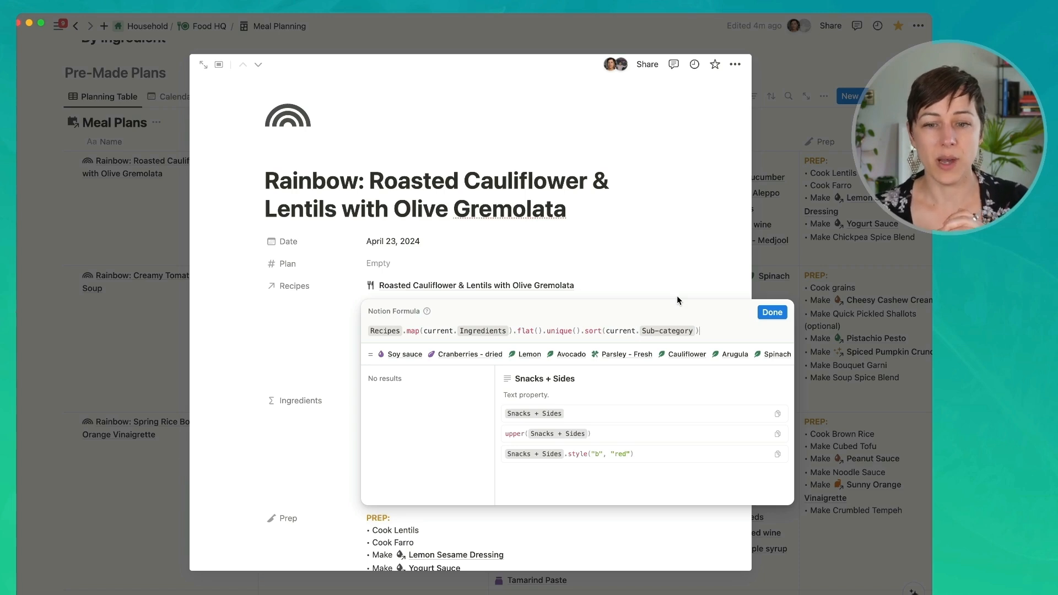
pyautogui.click(647, 218)
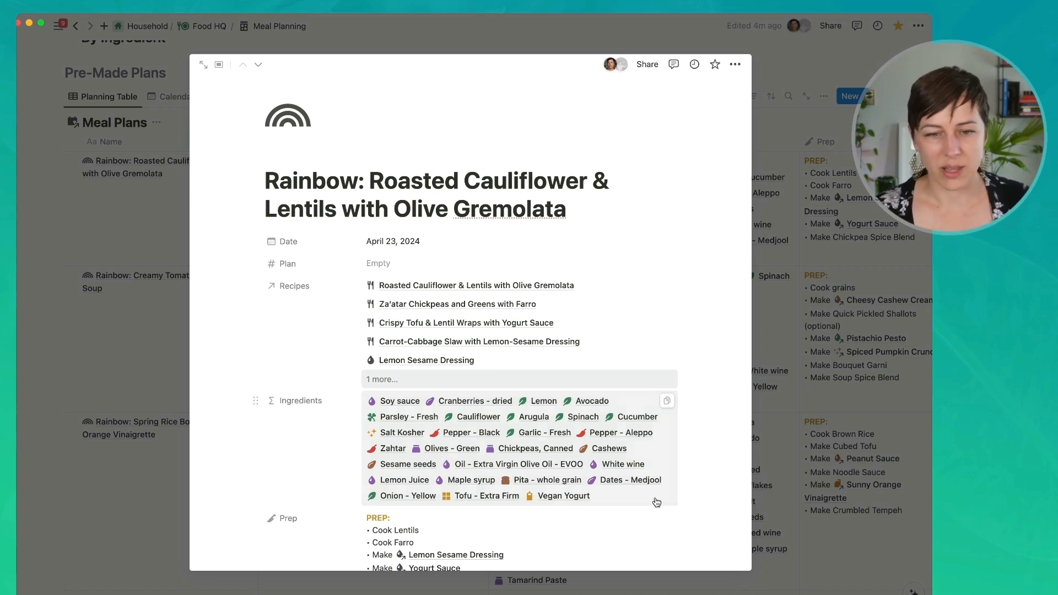
pyautogui.scroll(-7, 711, 331)
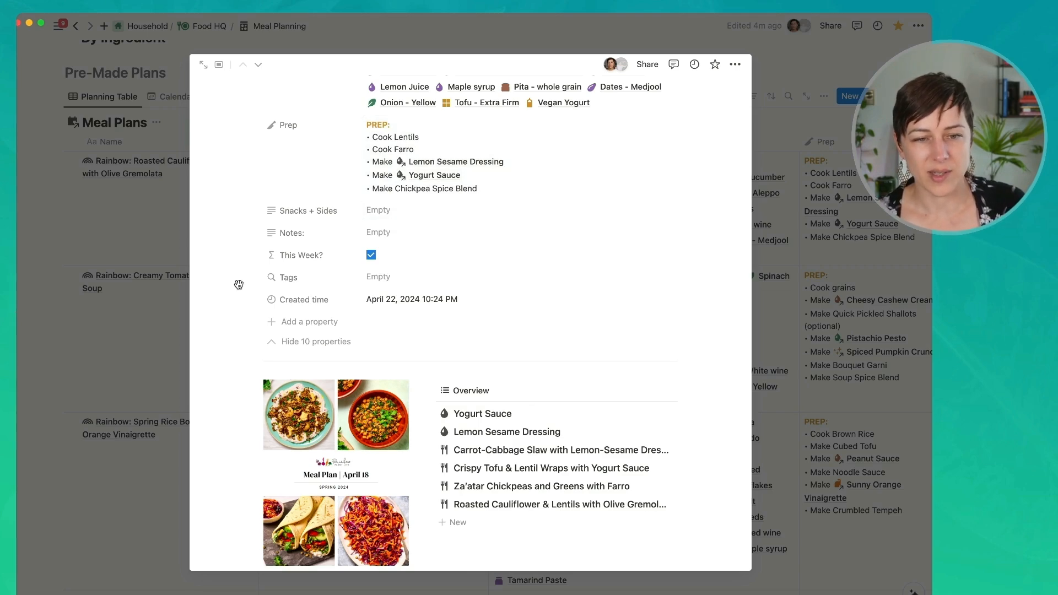
pyautogui.scroll(8, 428, 260)
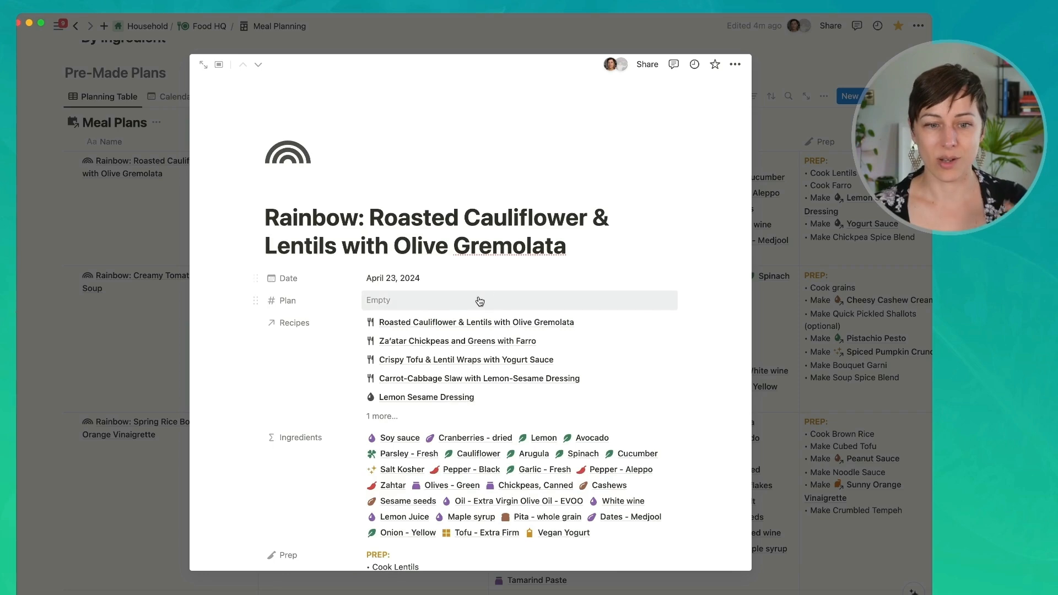
pyautogui.click(780, 164)
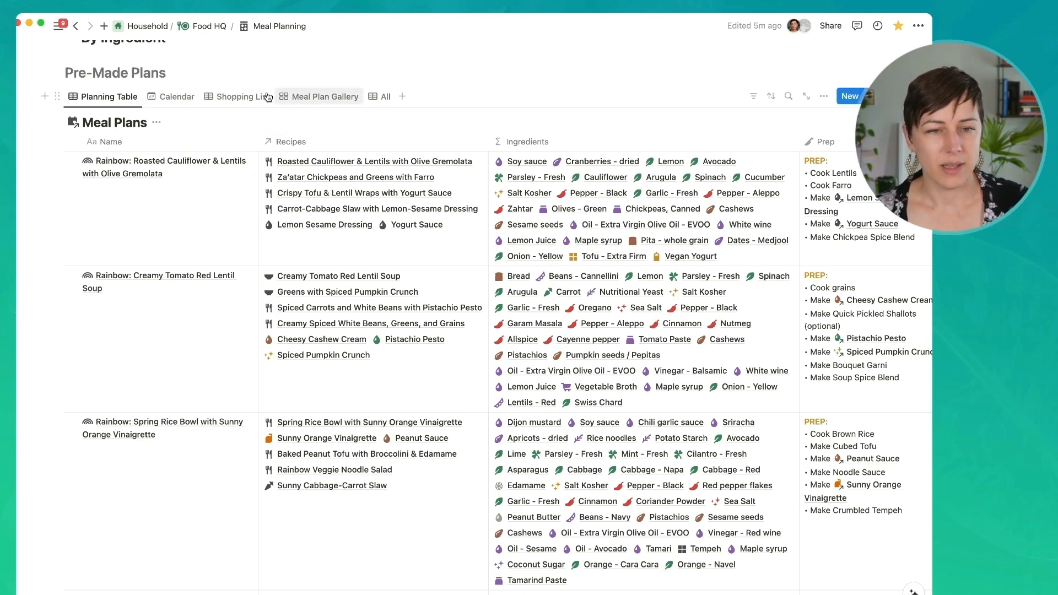
# In the Pre-Made Plans calendar for the current month, stretch the Roasted Cauliflower & Lentils plan across April 22 to 28.
pyautogui.click(283, 97)
pyautogui.click(172, 96)
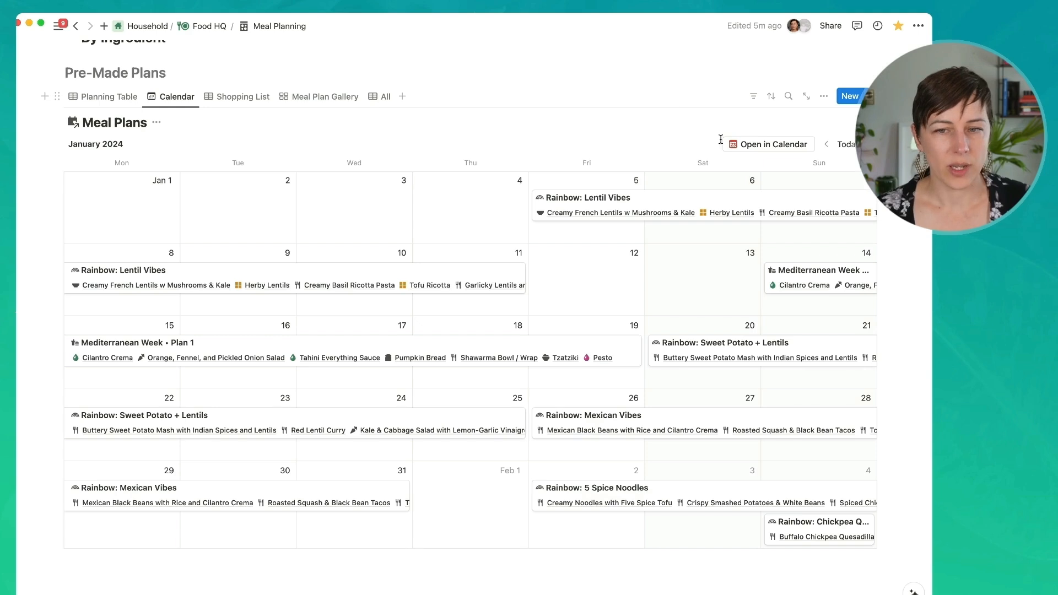
pyautogui.click(850, 148)
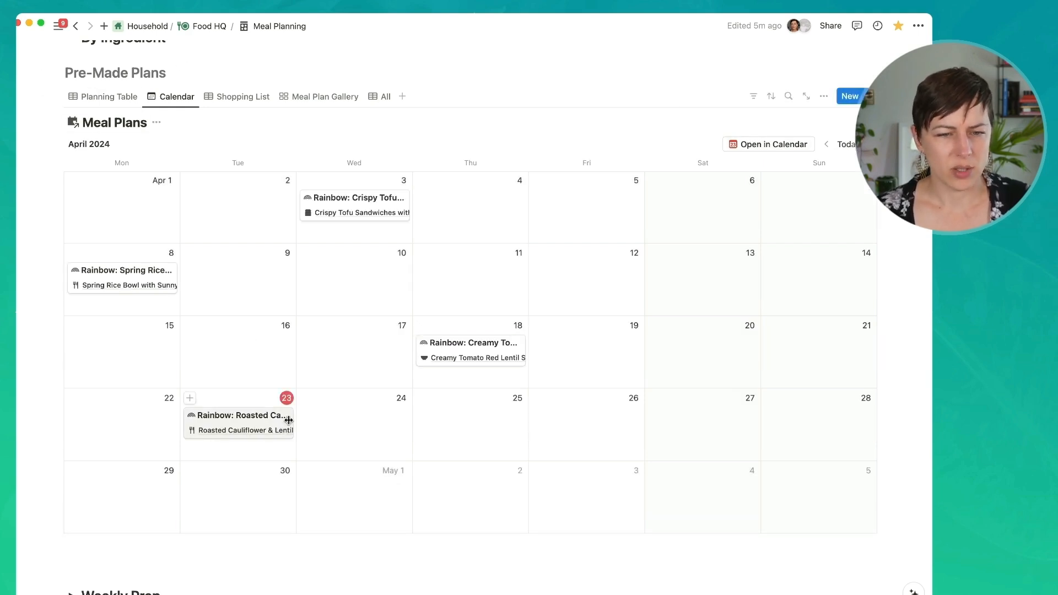
pyautogui.moveTo(294, 425); pyautogui.dragTo(794, 429)
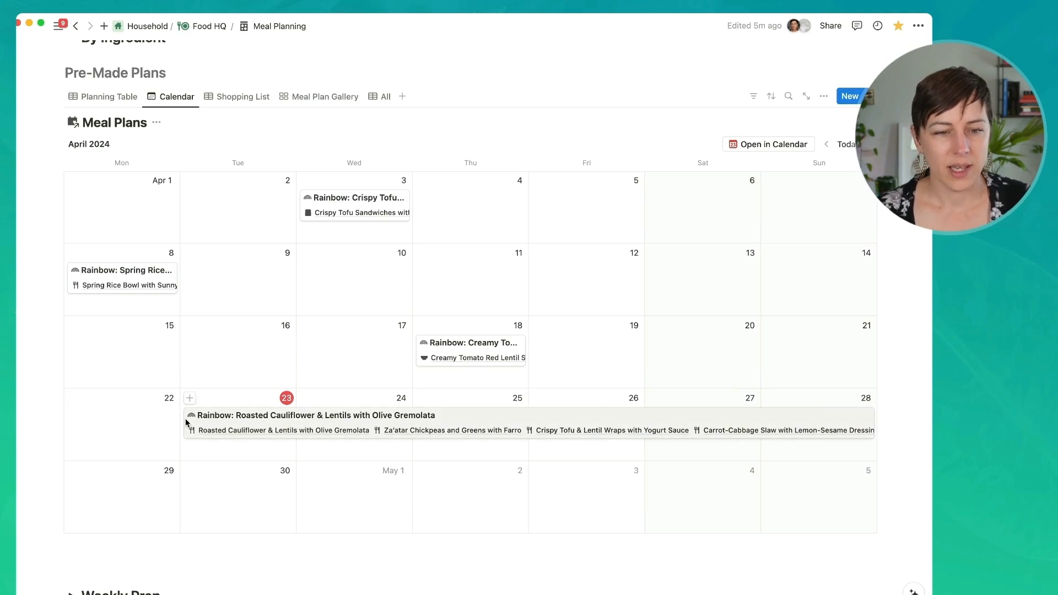
pyautogui.moveTo(186, 423); pyautogui.dragTo(146, 419)
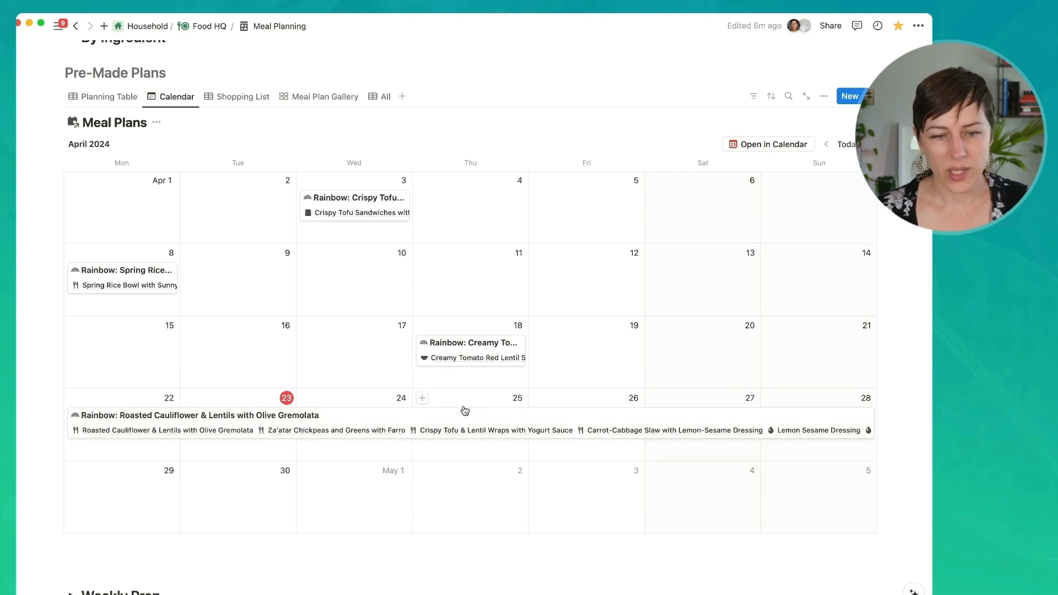
# Stretch the Rainbow: Creamy Tomato Red Lentil Soup plan across April 15 to 21 in the calendar.
pyautogui.moveTo(420, 351); pyautogui.dragTo(162, 358)
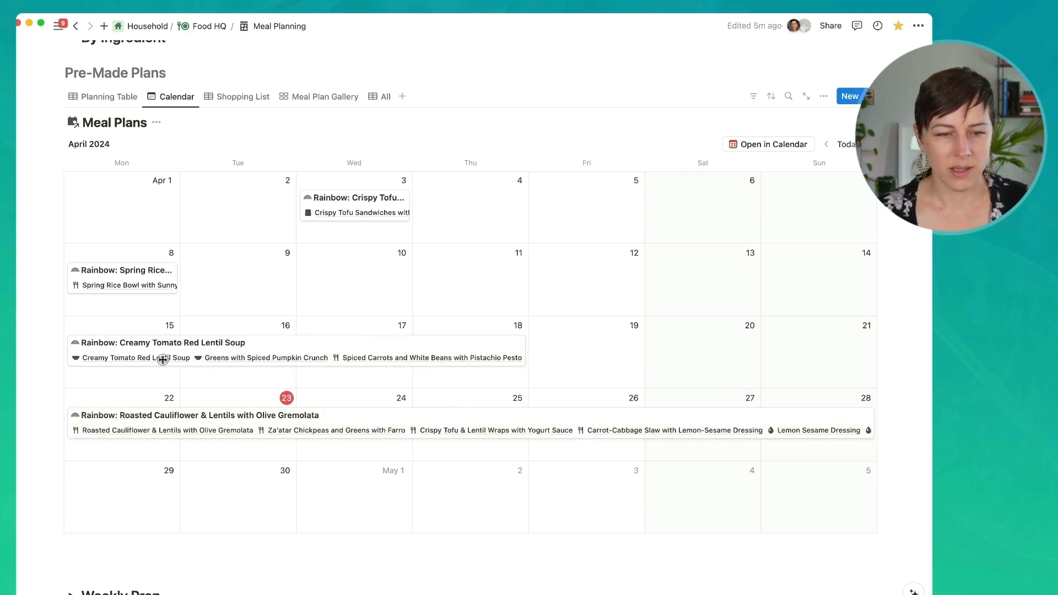
pyautogui.moveTo(530, 349); pyautogui.dragTo(788, 340)
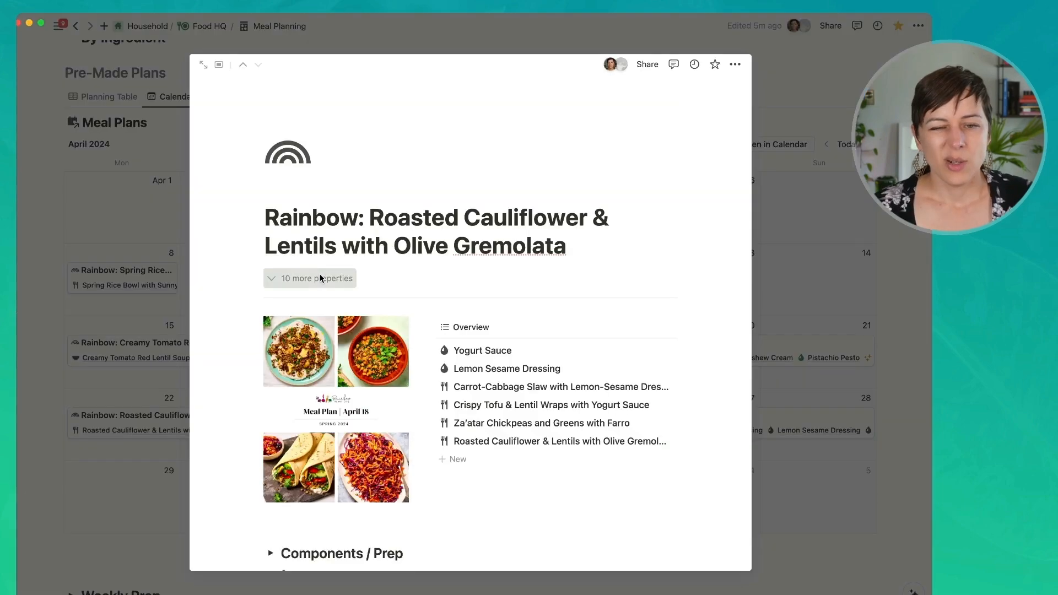
# Check the date range in the Roasted Cauliflower plan's properties, close it, and show the Shopping List view of Pre-Made Plans.
pyautogui.click(322, 279)
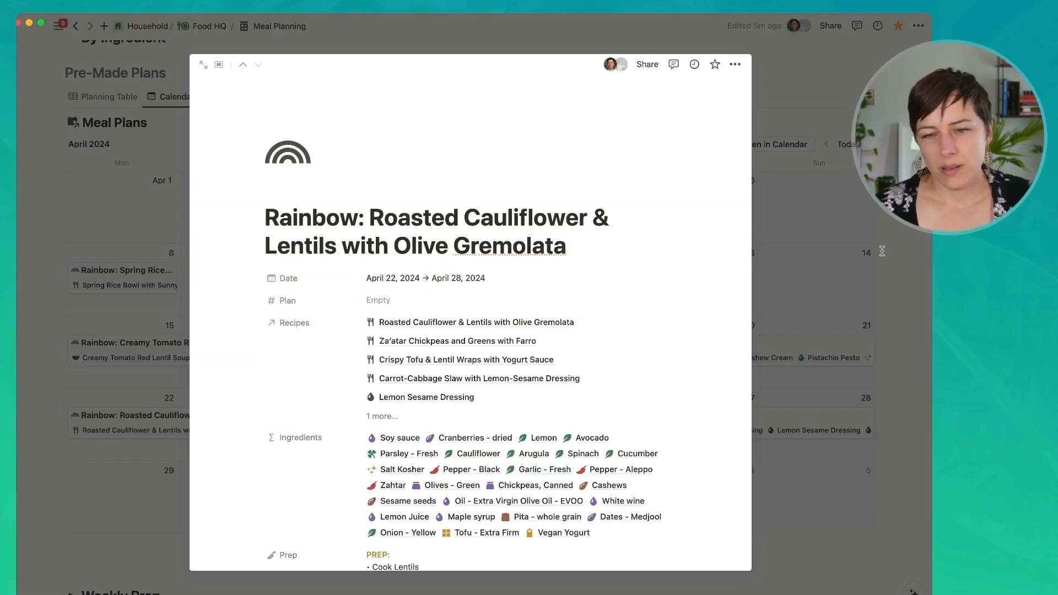
pyautogui.press('Escape')
pyautogui.click(238, 96)
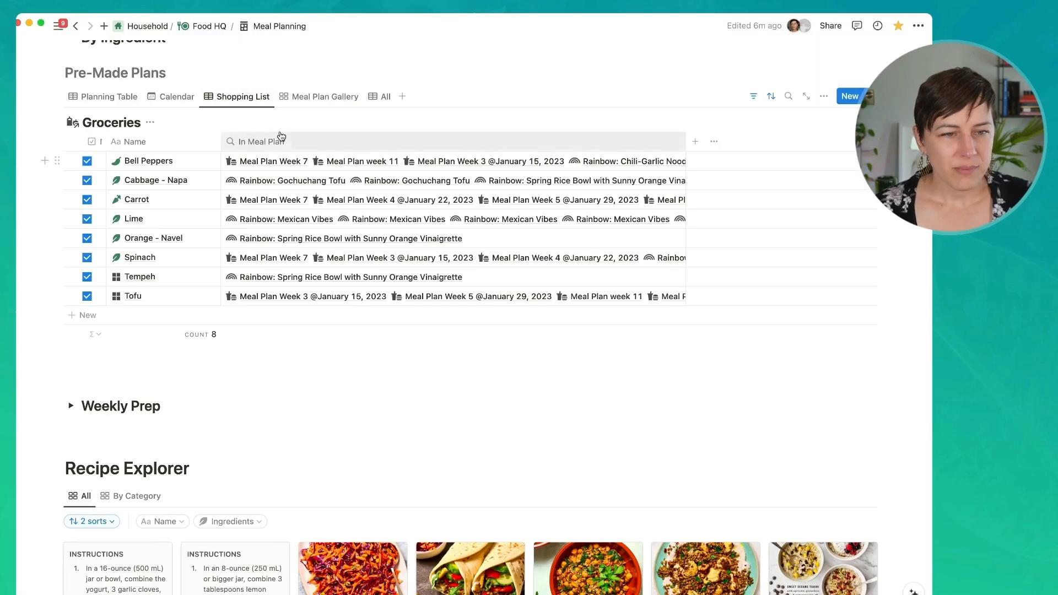
# Look through the All and Meal Plan Gallery views of Pre-Made Plans and return to the Planning Table view.
pyautogui.scroll(4, 283, 268)
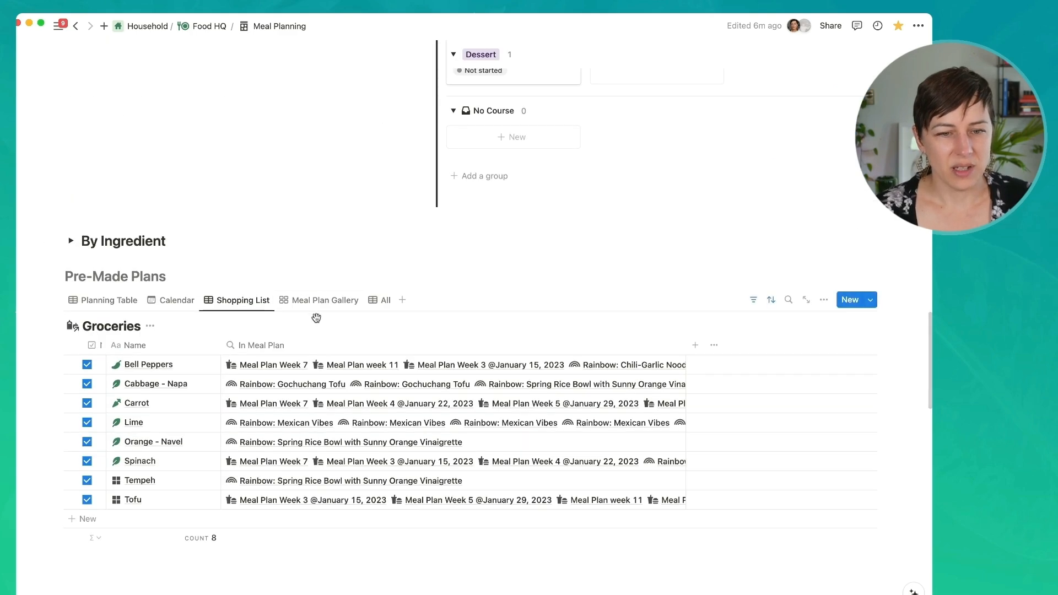
pyautogui.click(319, 300)
pyautogui.click(381, 300)
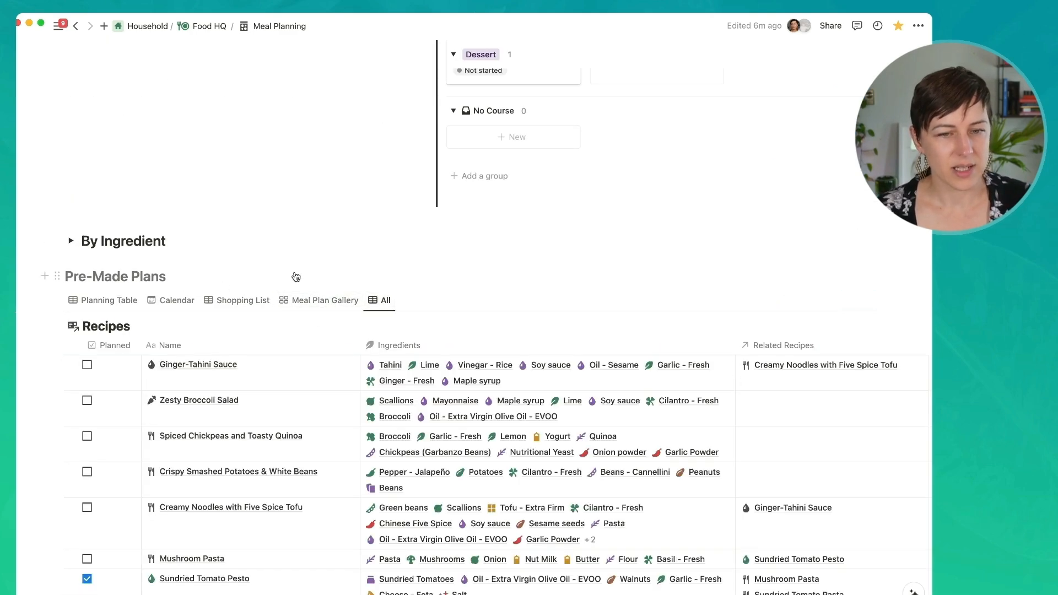
pyautogui.scroll(-2, 217, 396)
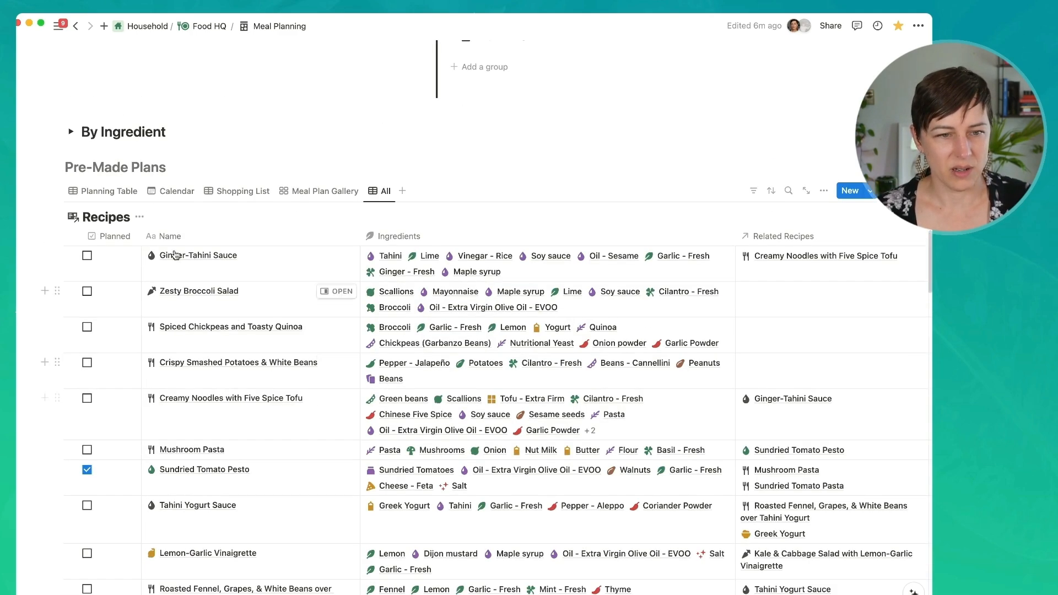
pyautogui.click(321, 221)
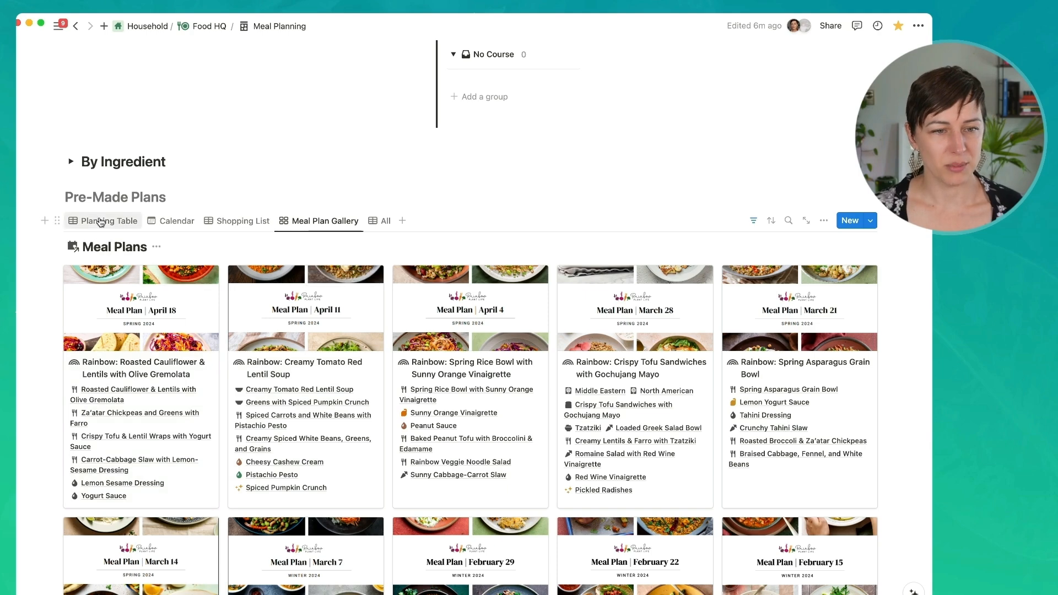
pyautogui.click(102, 221)
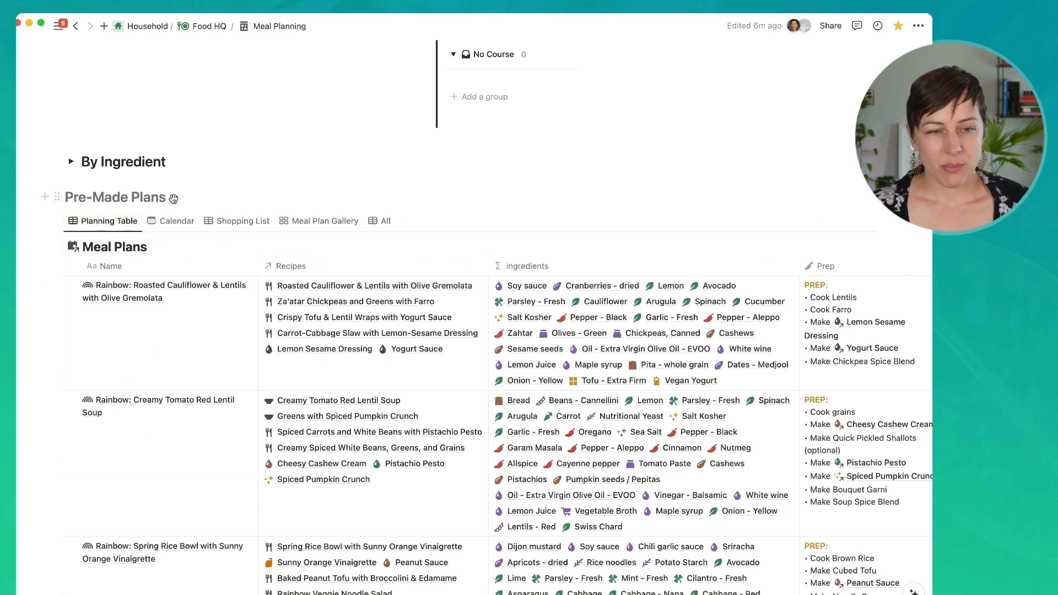
# Show the Recipe Explorer by category, look over the Beverages recipes, and collapse that group again.
pyautogui.scroll(-20, 172, 198)
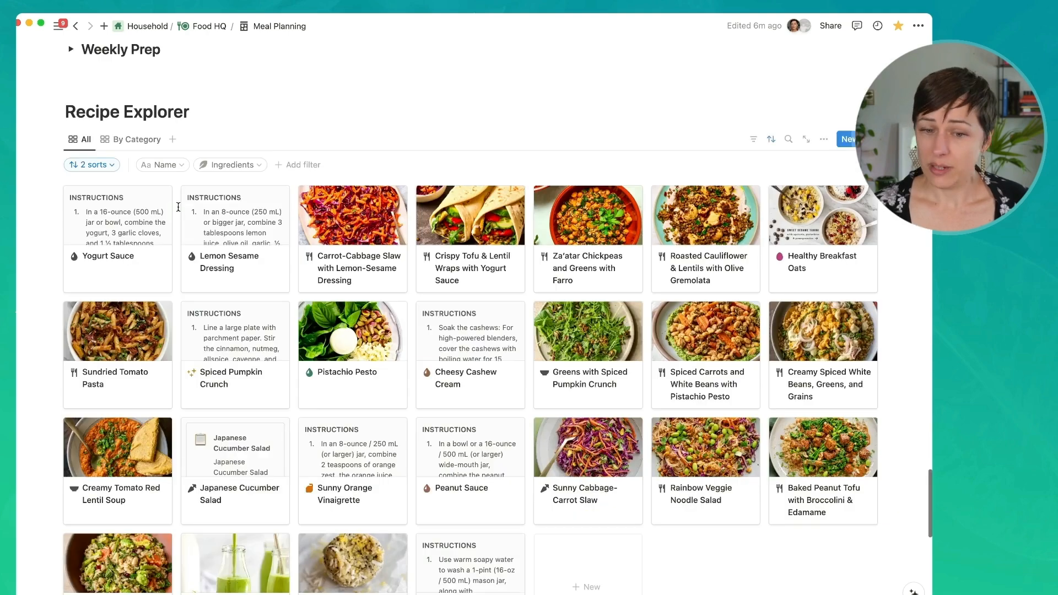
pyautogui.scroll(3, 178, 207)
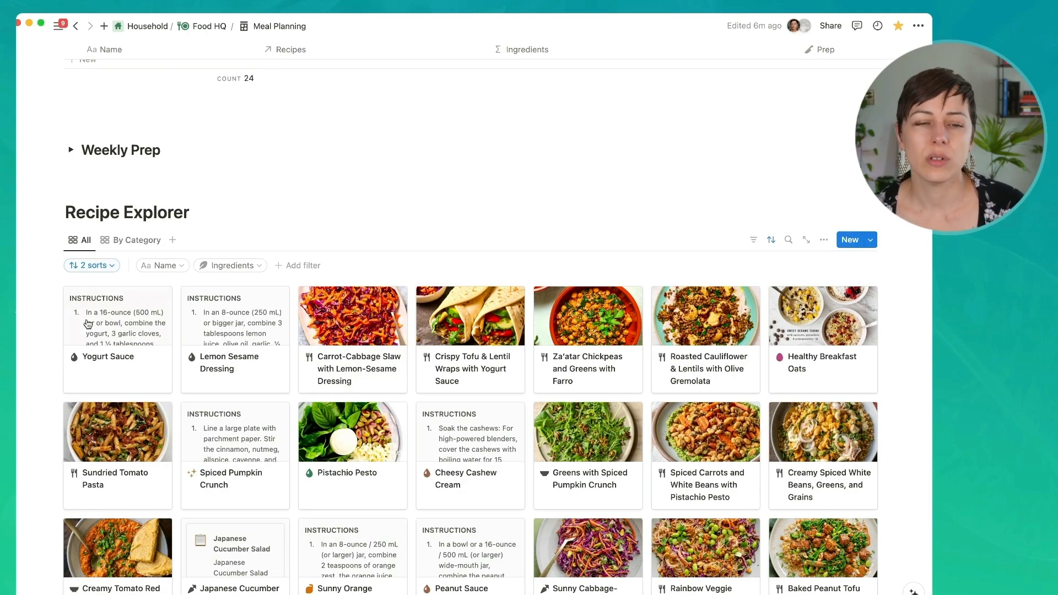
pyautogui.click(137, 245)
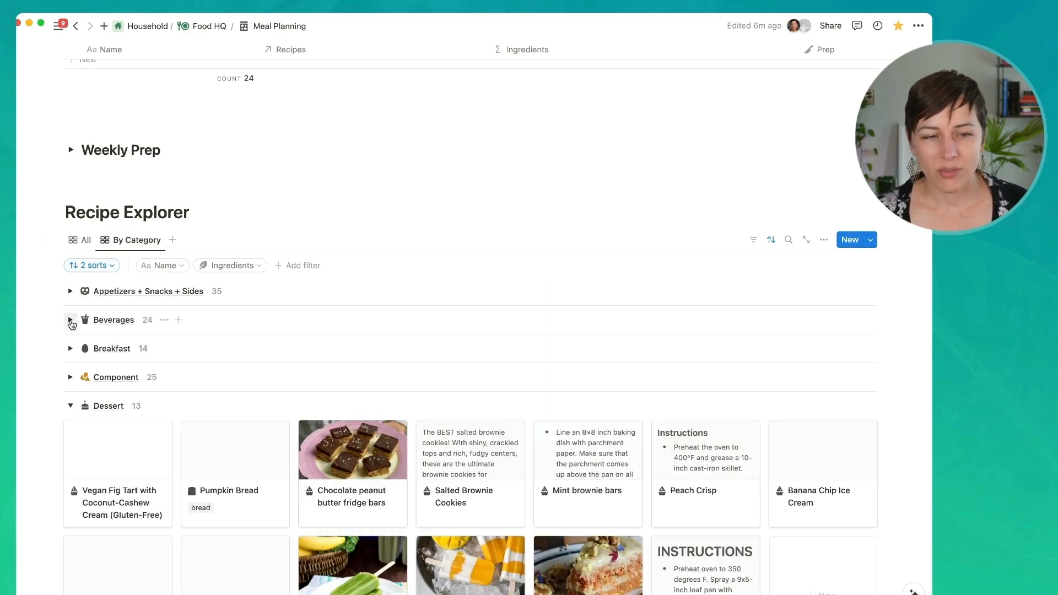
pyautogui.click(70, 319)
pyautogui.scroll(-3, 70, 233)
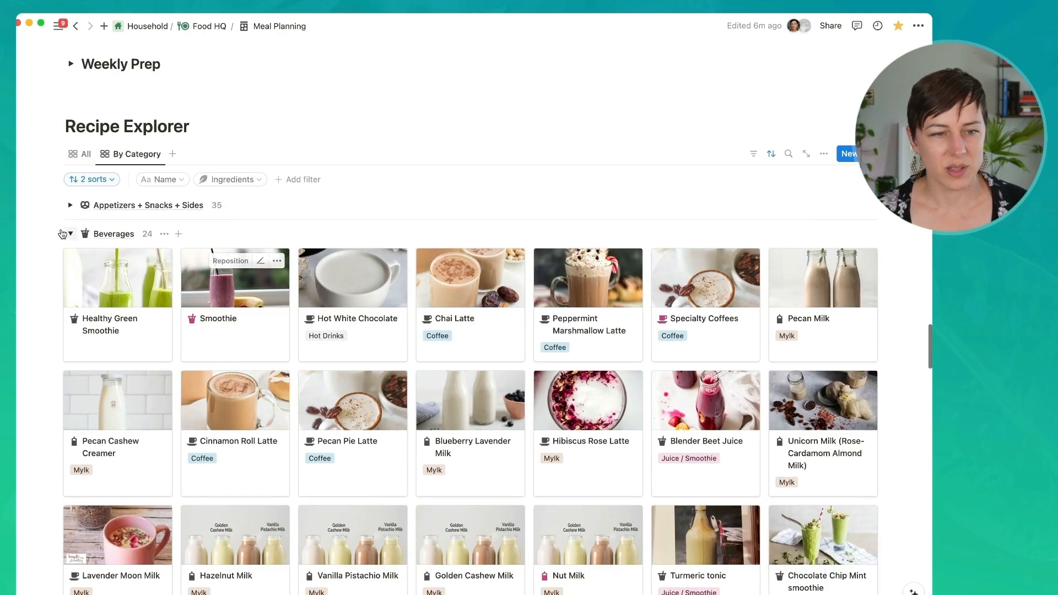
pyautogui.click(71, 233)
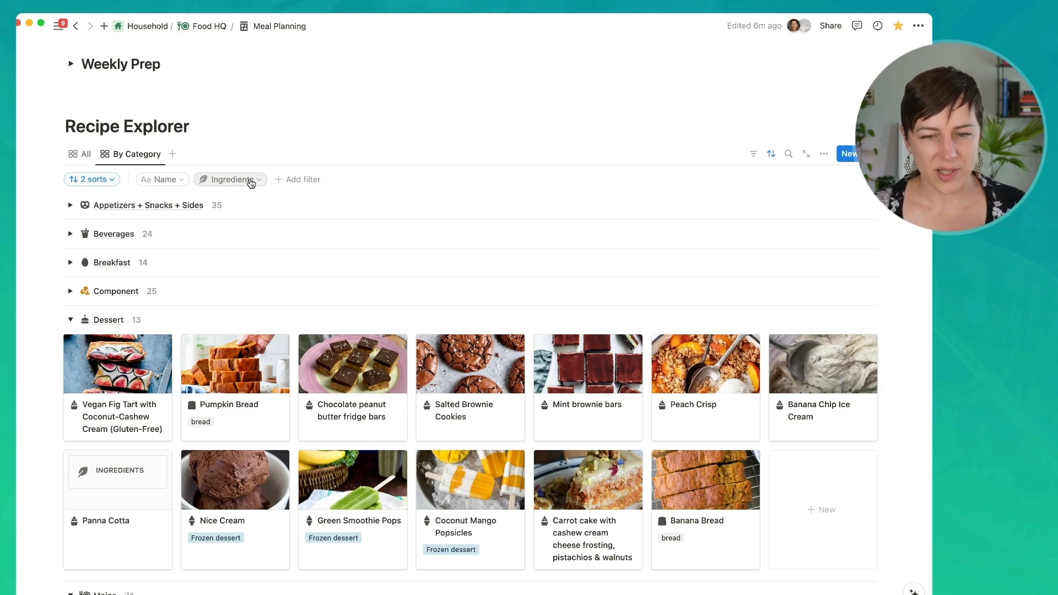
# Check which properties the Recipe Explorer can be filtered by, without adding a filter.
pyautogui.click(251, 182)
pyautogui.click(325, 179)
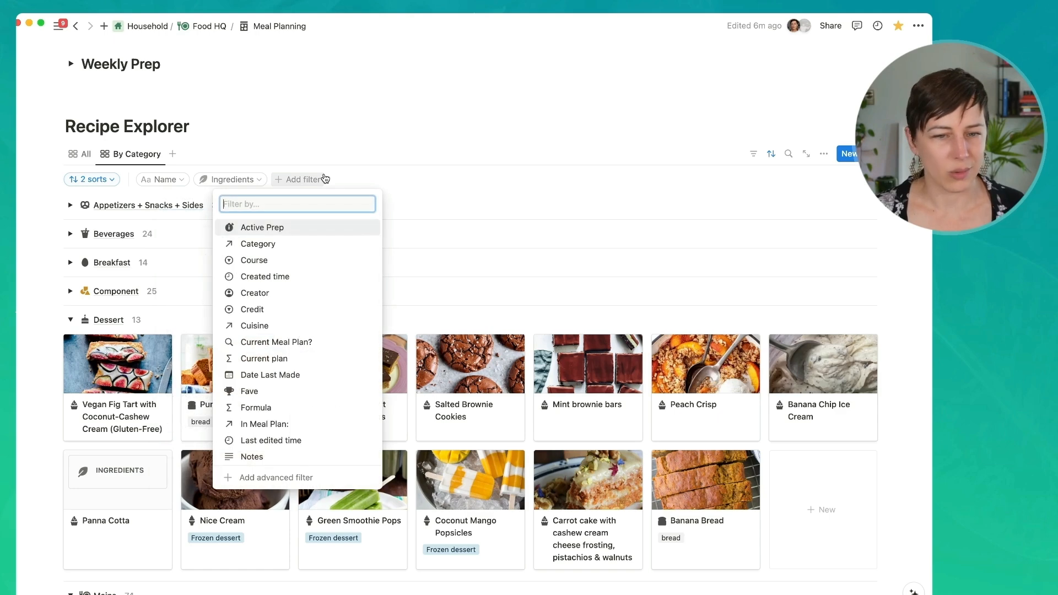
pyautogui.click(473, 181)
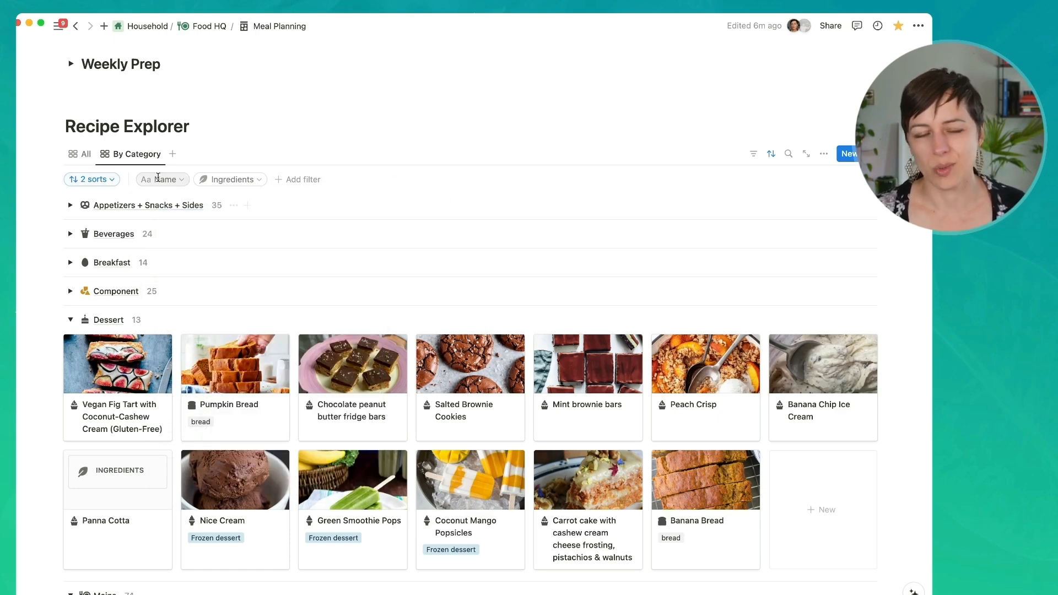
# Expand the Weekly Prep section, review its Sunday Success prep ideas, and collapse the section.
pyautogui.scroll(3, 198, 194)
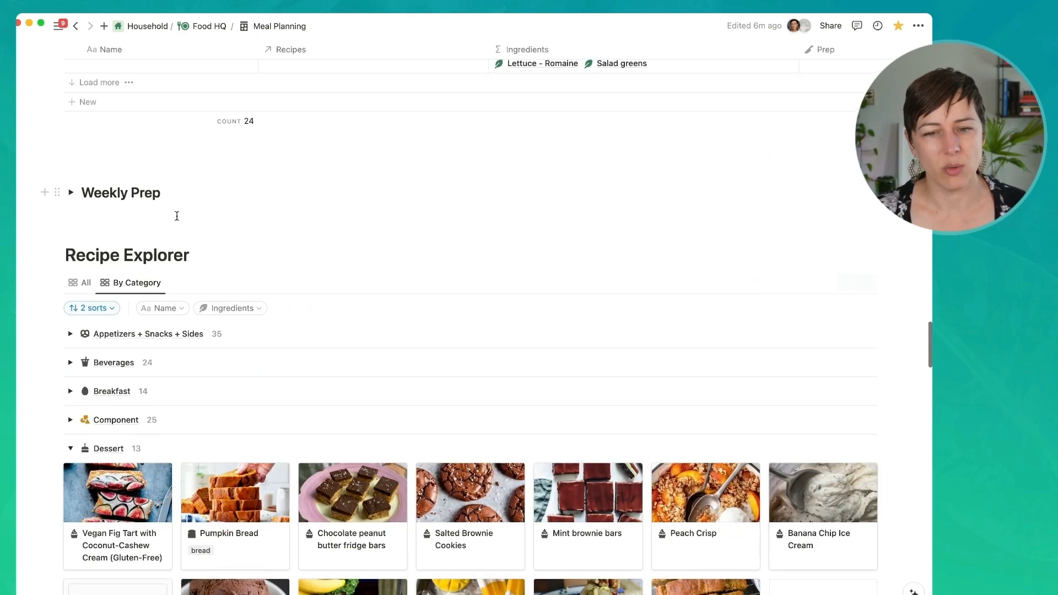
pyautogui.click(70, 193)
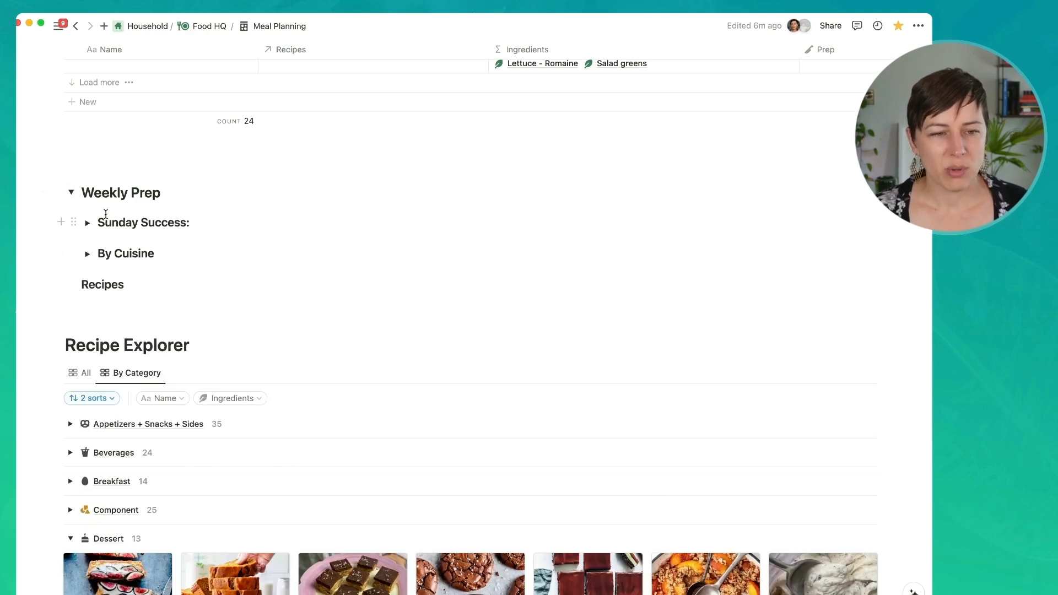
pyautogui.click(88, 222)
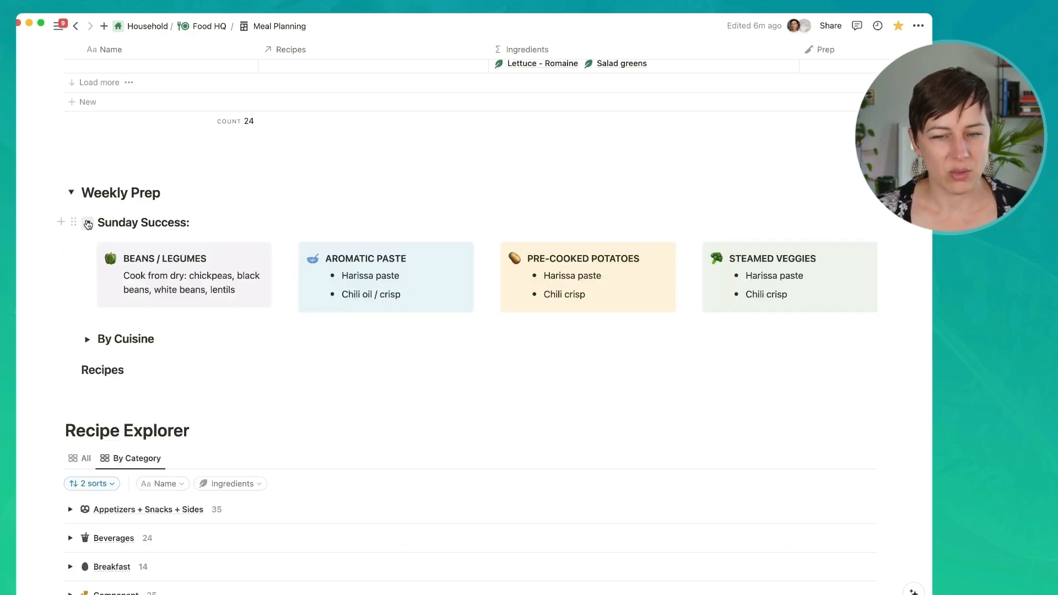
pyautogui.click(70, 193)
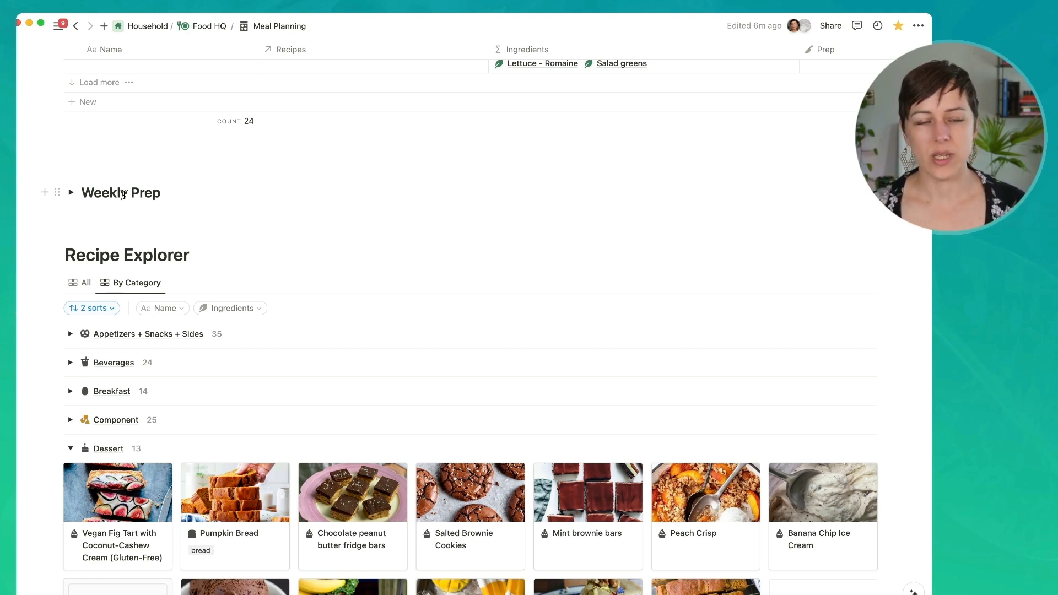
pyautogui.click(71, 192)
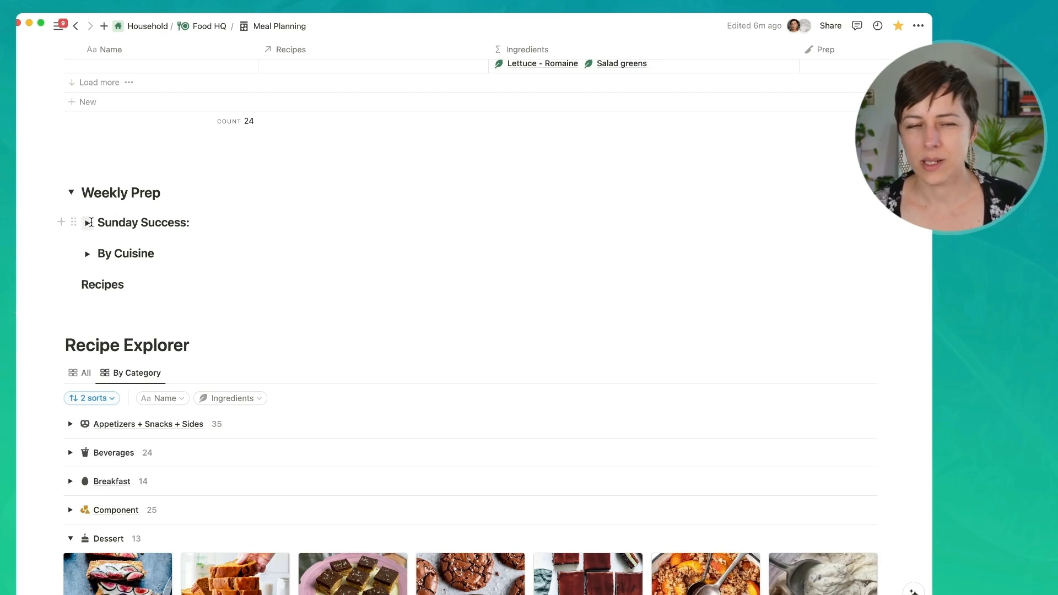
pyautogui.click(87, 224)
pyautogui.click(71, 192)
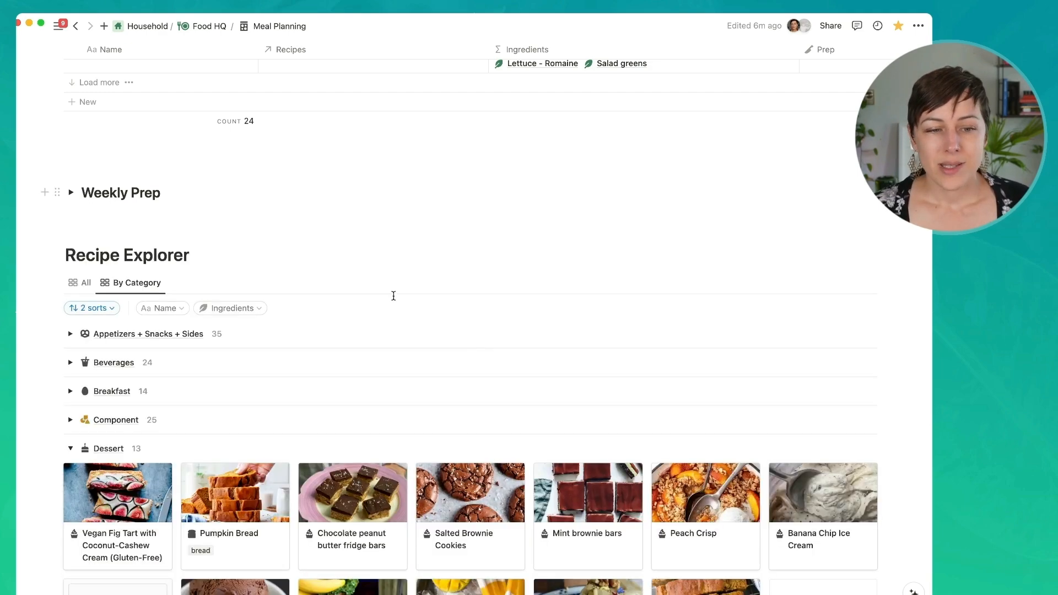
# Create a meal plan in Pre-Made Plans from the Weekly Meal Plan template and title it "New Weekly Meal Plan".
pyautogui.scroll(10, 473, 343)
pyautogui.scroll(15, 473, 343)
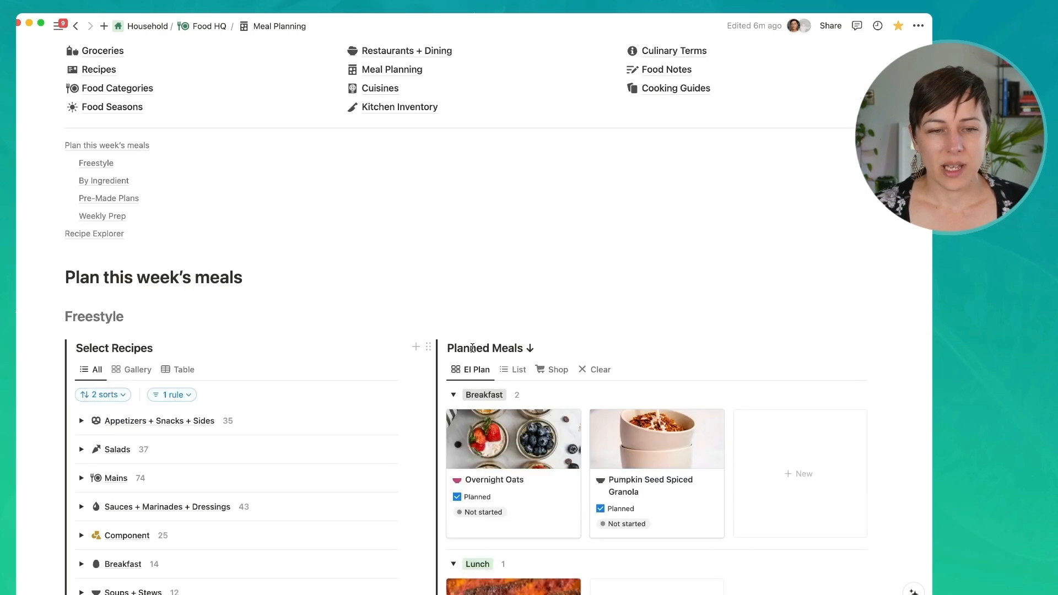
pyautogui.scroll(-3, 294, 307)
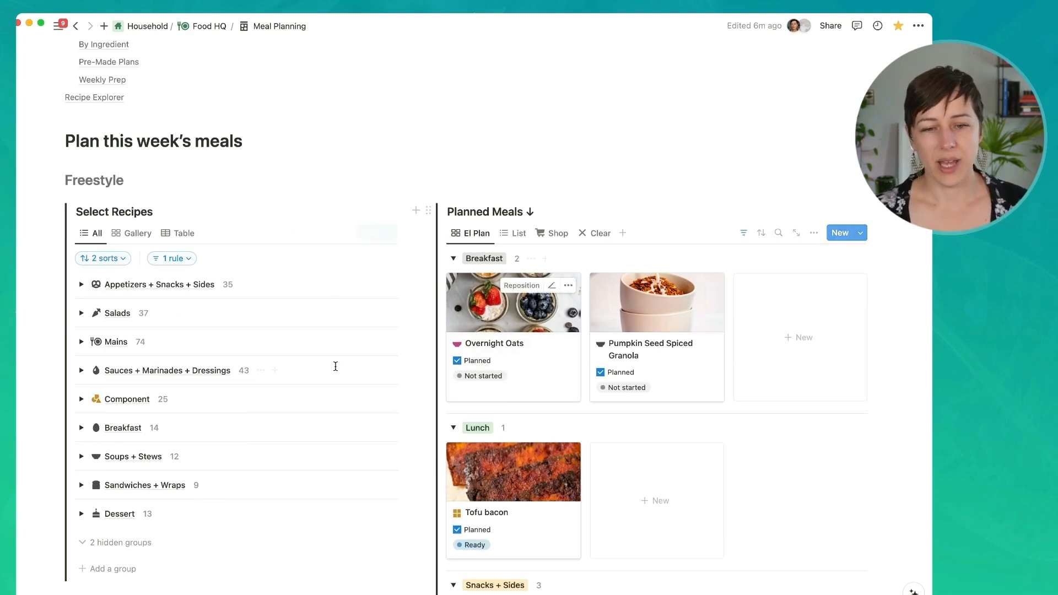
pyautogui.click(124, 66)
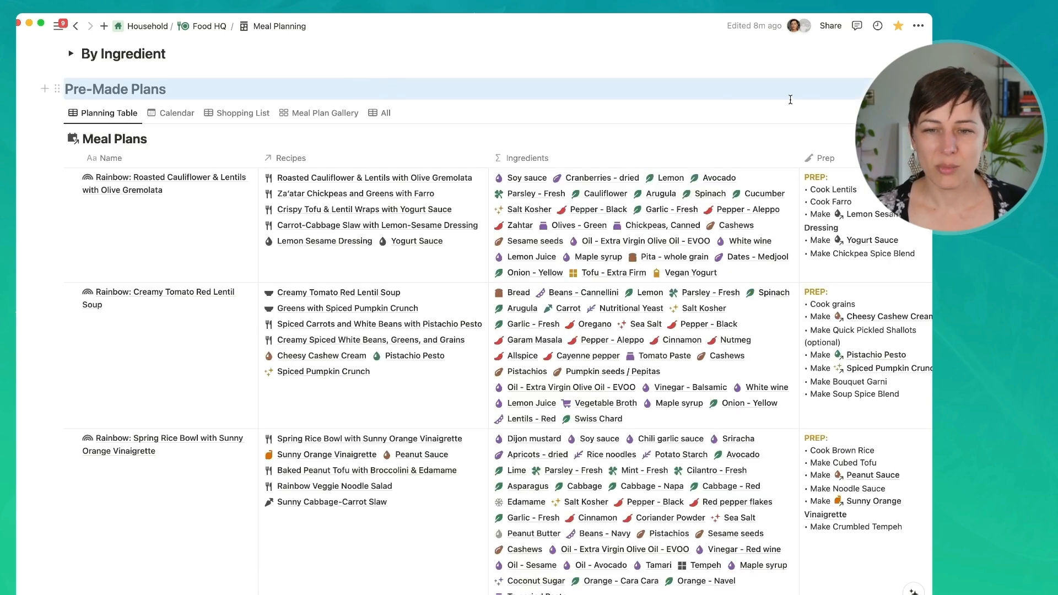
pyautogui.click(846, 113)
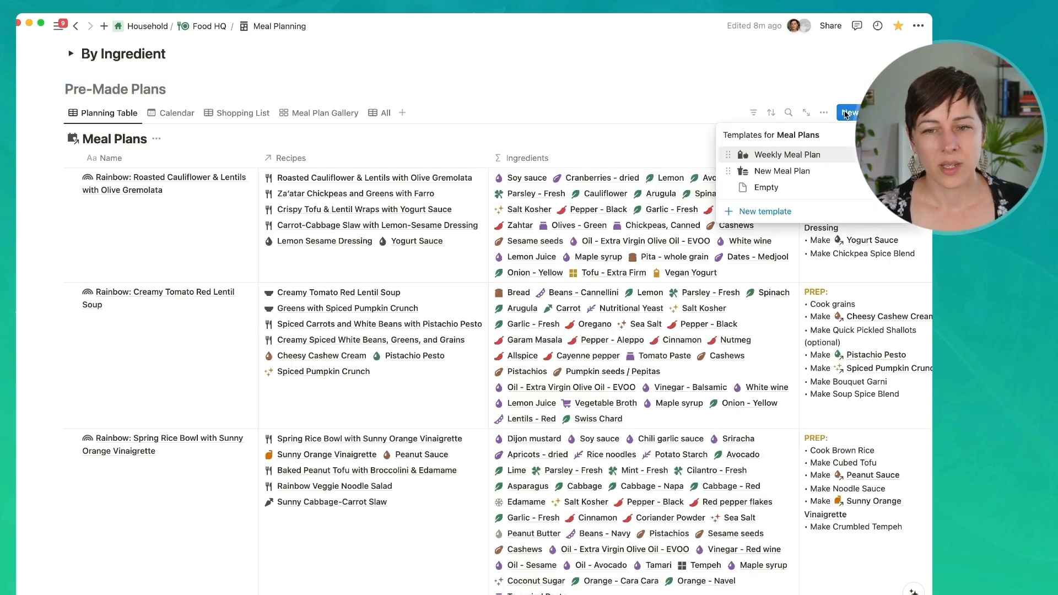
pyautogui.click(805, 156)
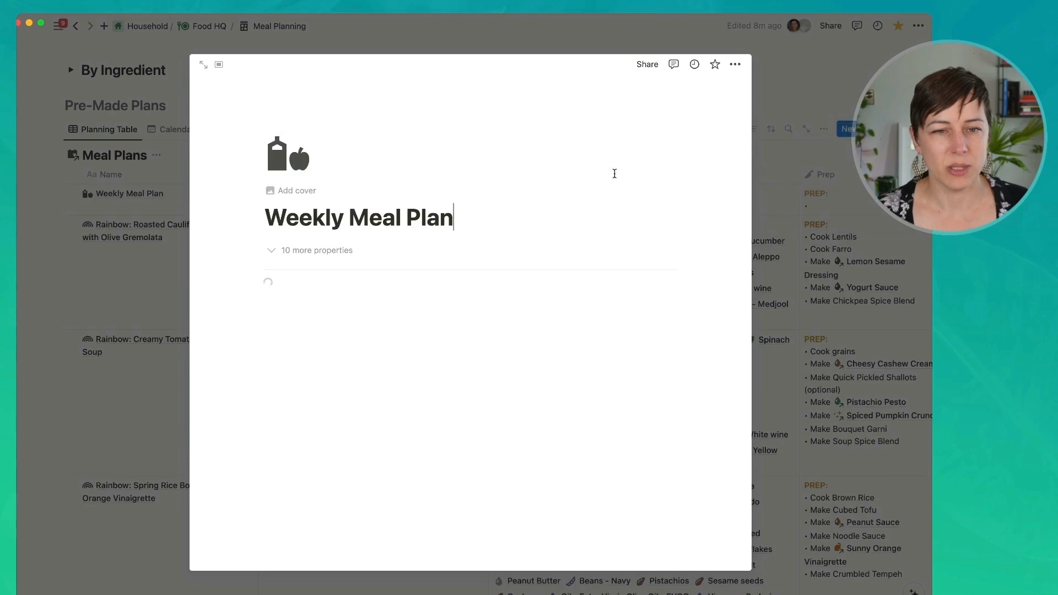
pyautogui.write('New')
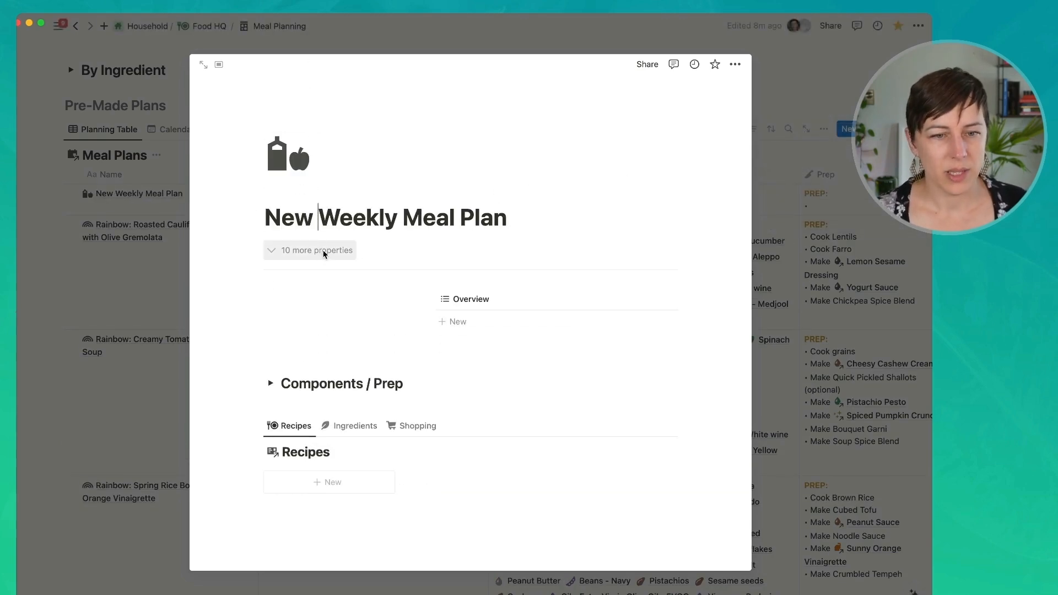
# Link Pistachio Pesto, Za'atar Chickpeas and Greens with Farro, Ultimate Granola, and Healthy Breakfast Oats as the plan's recipes.
pyautogui.click(322, 250)
pyautogui.click(386, 294)
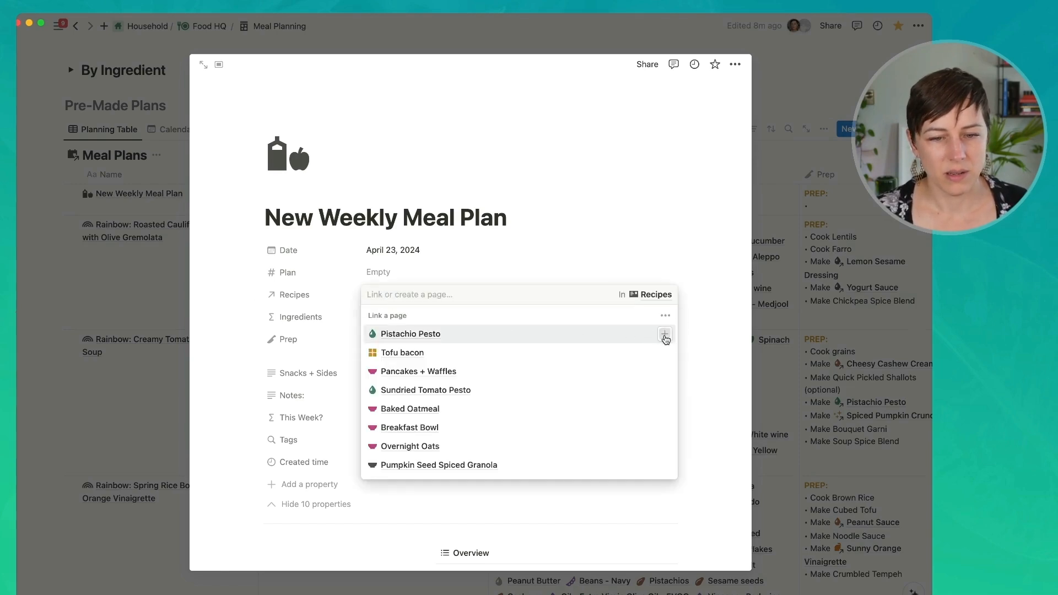
pyautogui.scroll(-3, 665, 339)
pyautogui.scroll(-5, 663, 422)
pyautogui.click(663, 429)
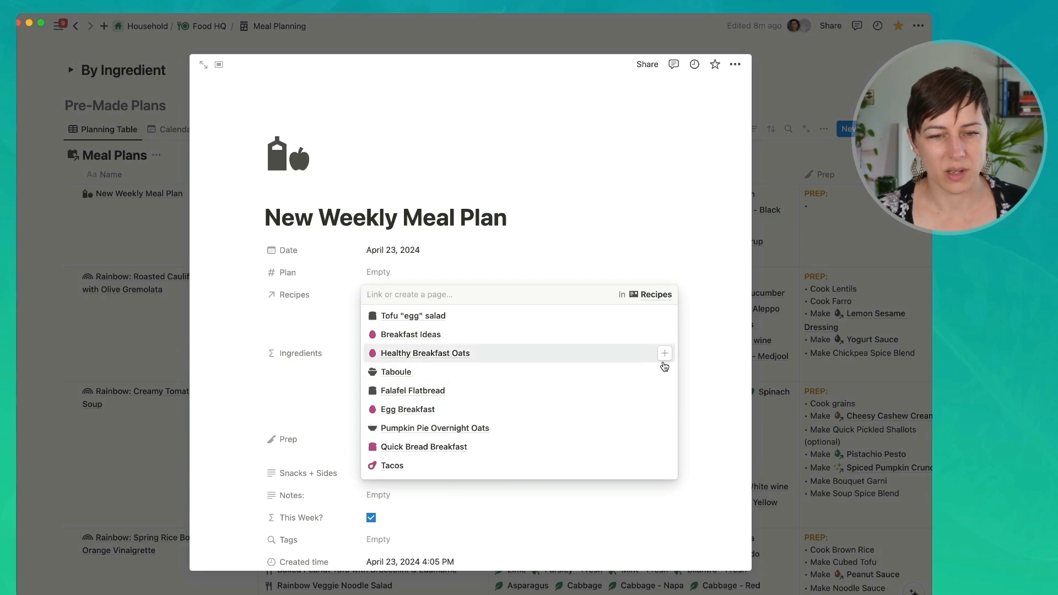
pyautogui.click(664, 354)
pyautogui.click(550, 246)
# Review the new plan's ingredients and recipe overview, plus its grocery items in the Ingredients and Shopping views.
pyautogui.scroll(-1, 470, 260)
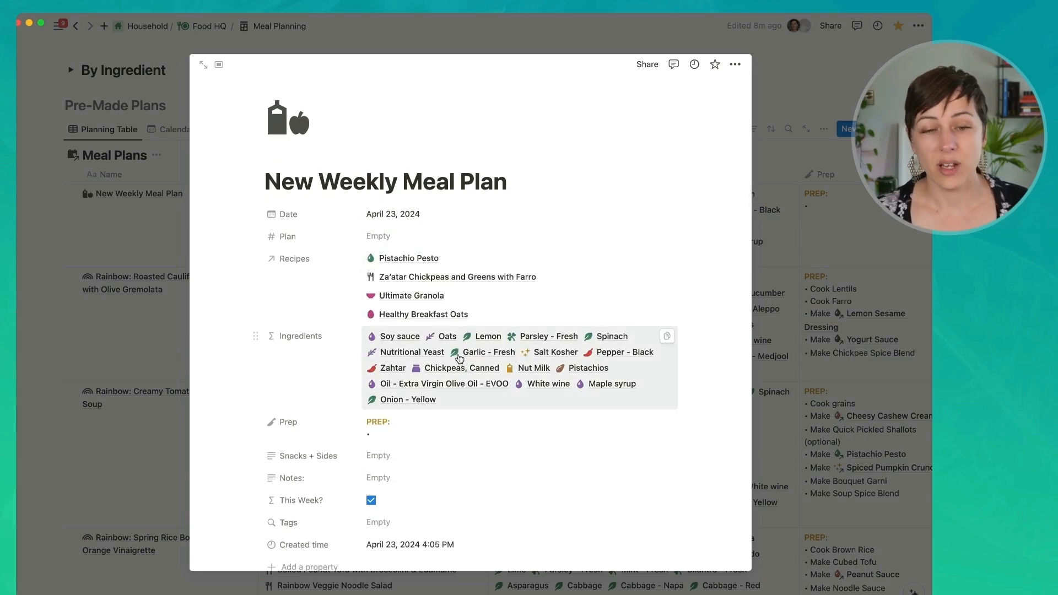
pyautogui.scroll(-6, 460, 358)
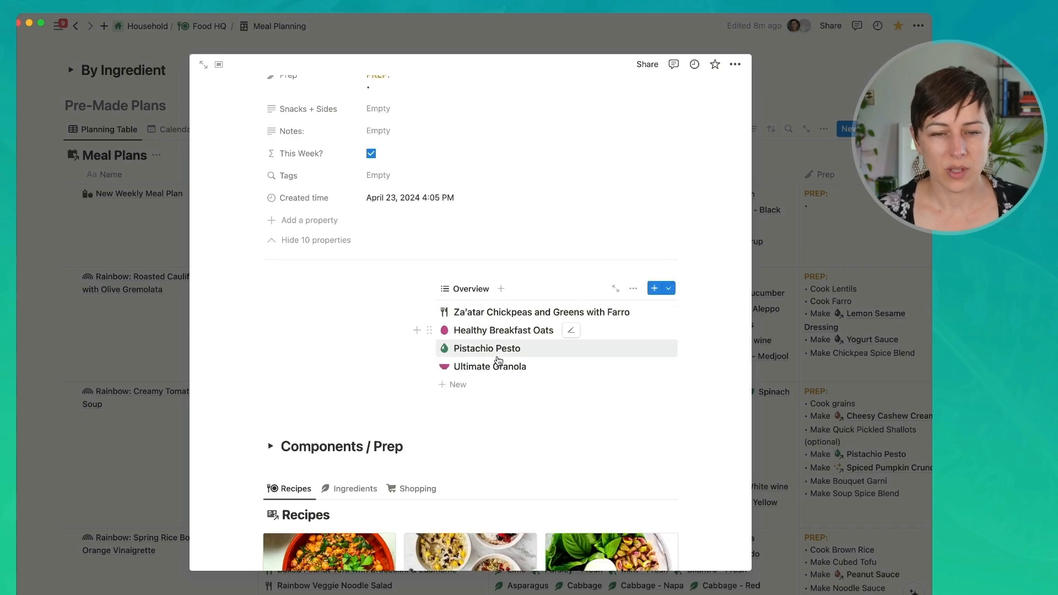
pyautogui.scroll(-2, 401, 427)
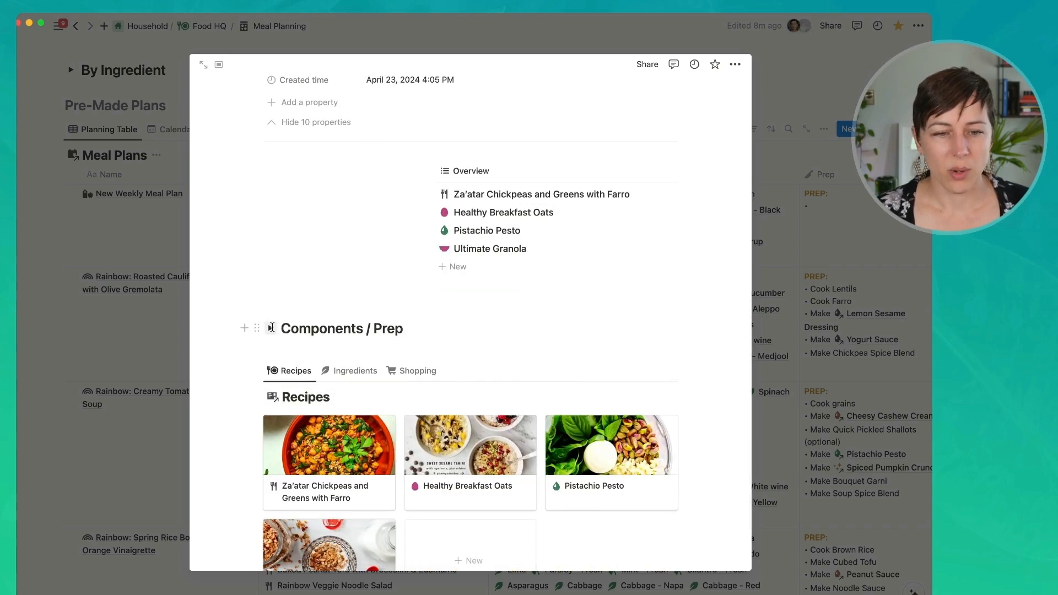
pyautogui.click(354, 373)
pyautogui.scroll(-2, 353, 363)
pyautogui.scroll(-3, 350, 340)
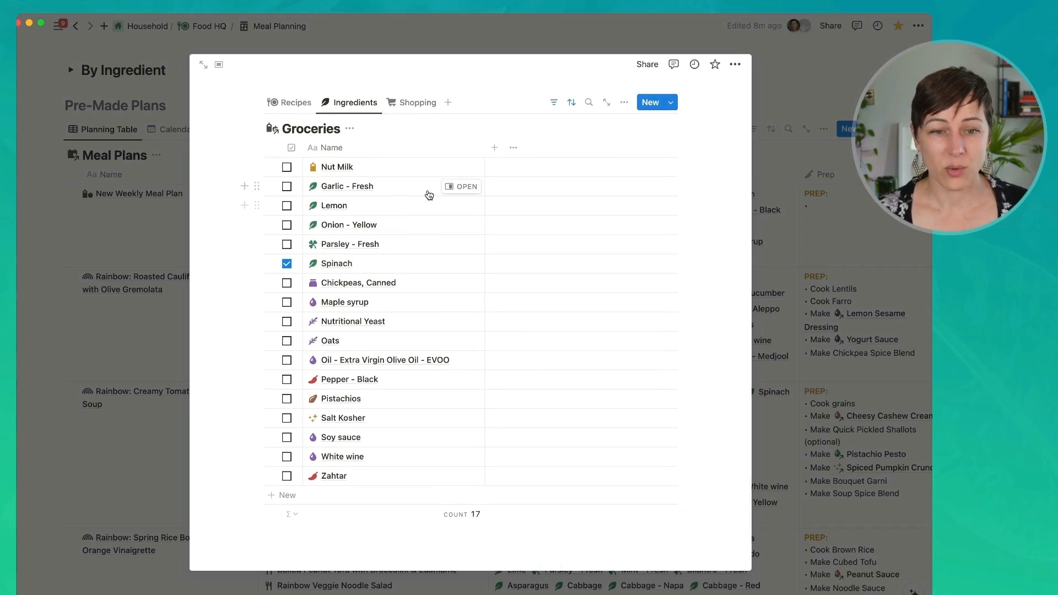
pyautogui.scroll(2, 411, 232)
pyautogui.click(408, 213)
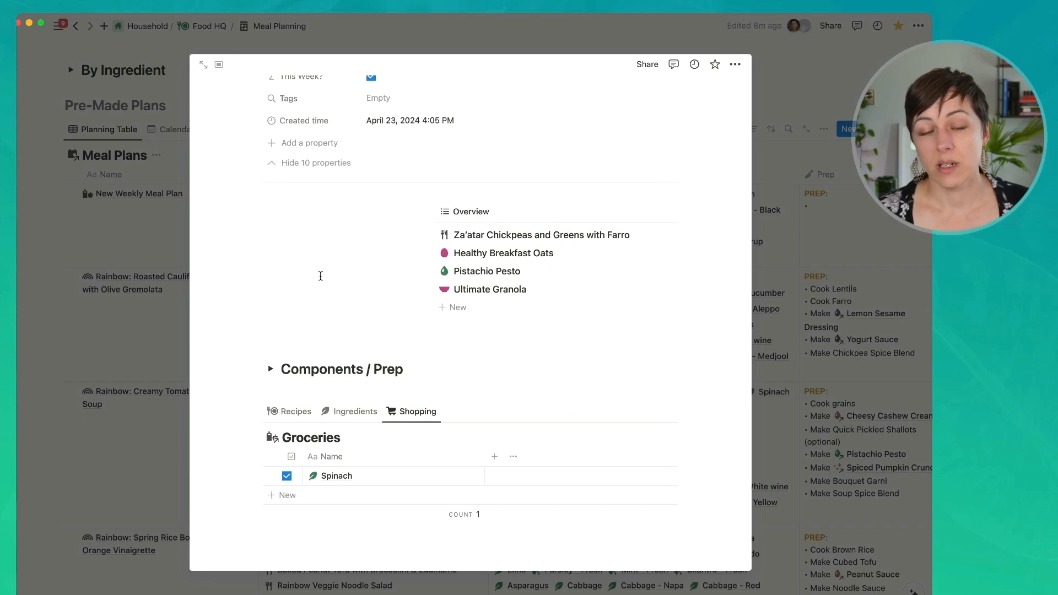
# Inspect the Pistachio Pesto recipe's ingredients from the plan, return to New Weekly Meal Plan, and show all its properties.
pyautogui.scroll(10, 325, 314)
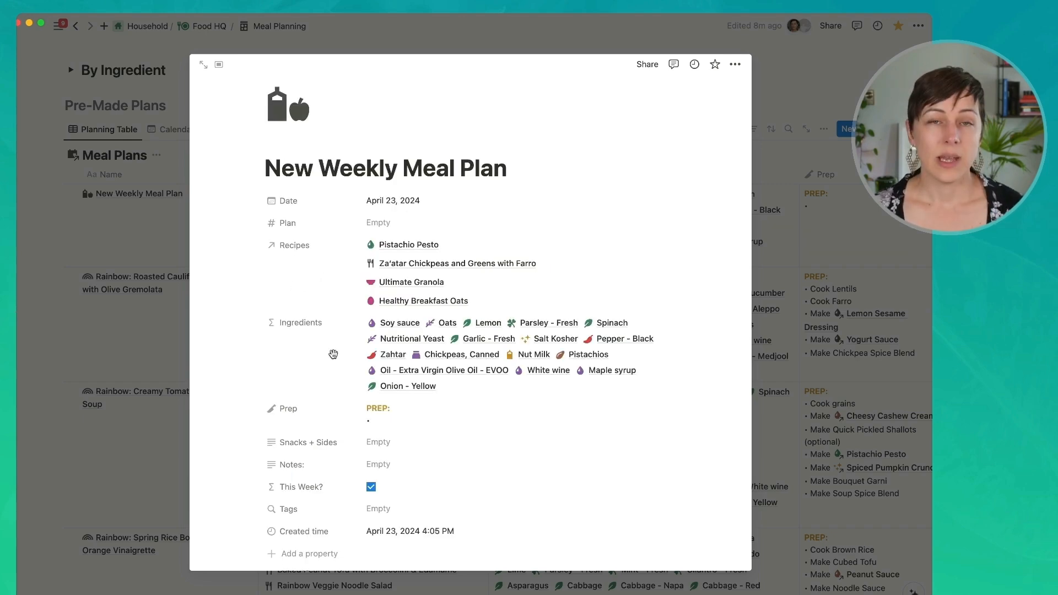
pyautogui.click(408, 246)
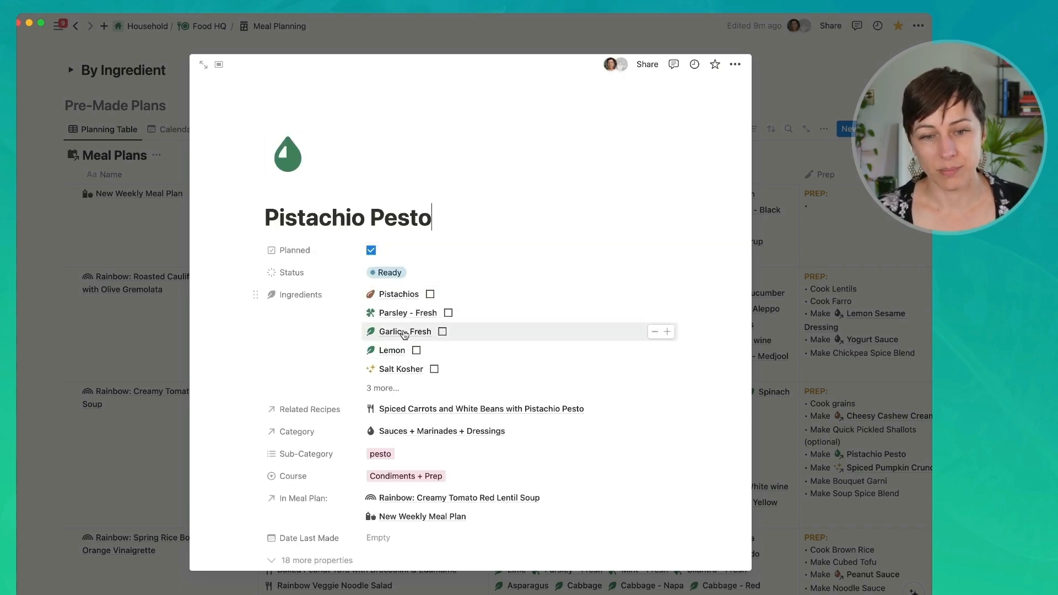
pyautogui.press('super+bracketleft')
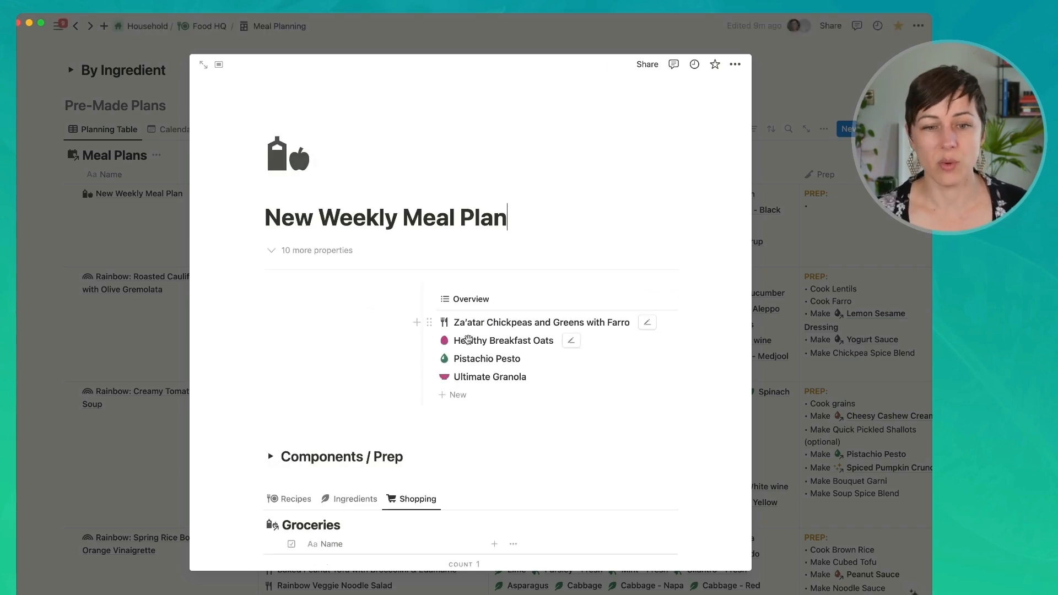
pyautogui.click(316, 249)
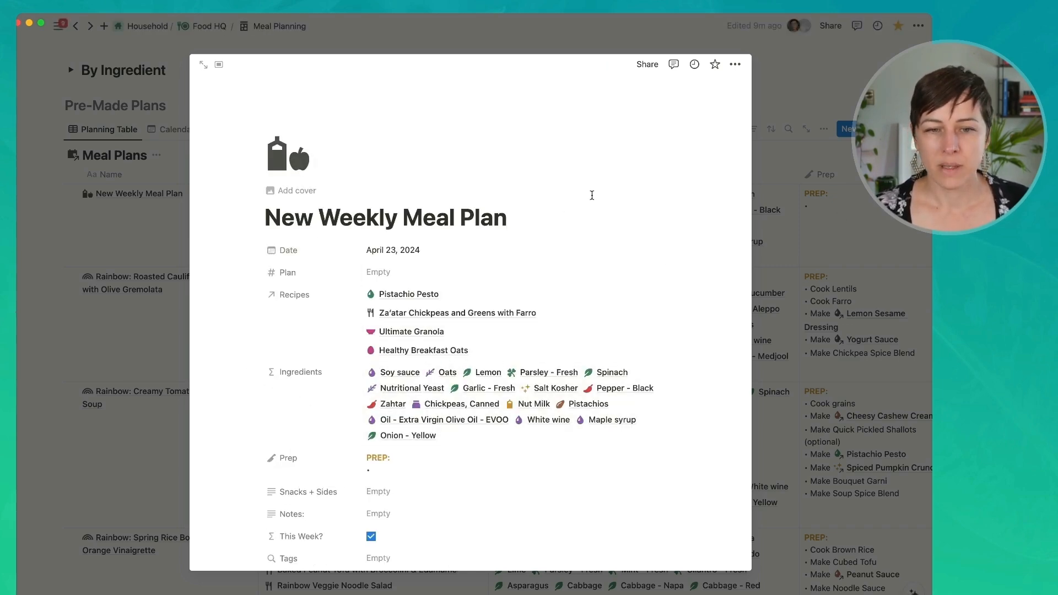
# Delete the New Weekly Meal Plan page.
pyautogui.click(736, 65)
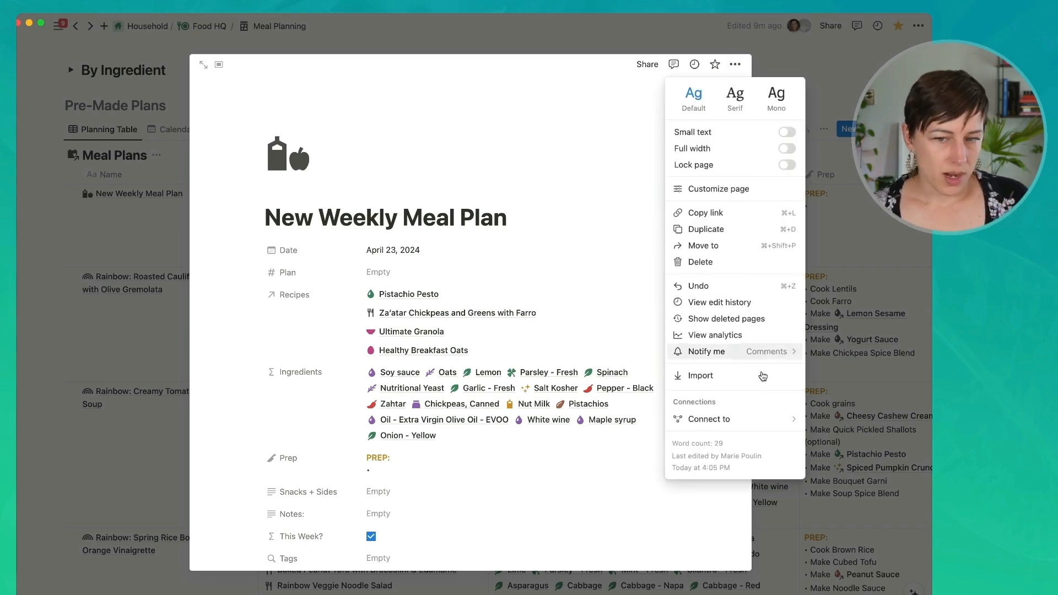
pyautogui.click(702, 263)
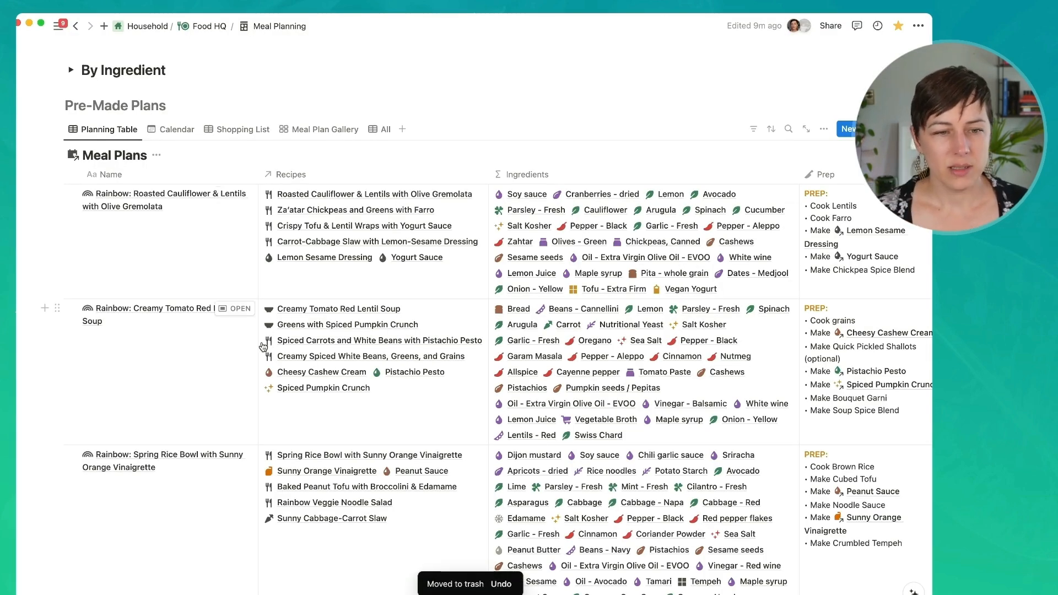
# Check the date of the Rainbow: Creamy Tomato Red Lentil Soup plan and look through the remaining pre-made plans.
pyautogui.click(237, 308)
pyautogui.click(309, 279)
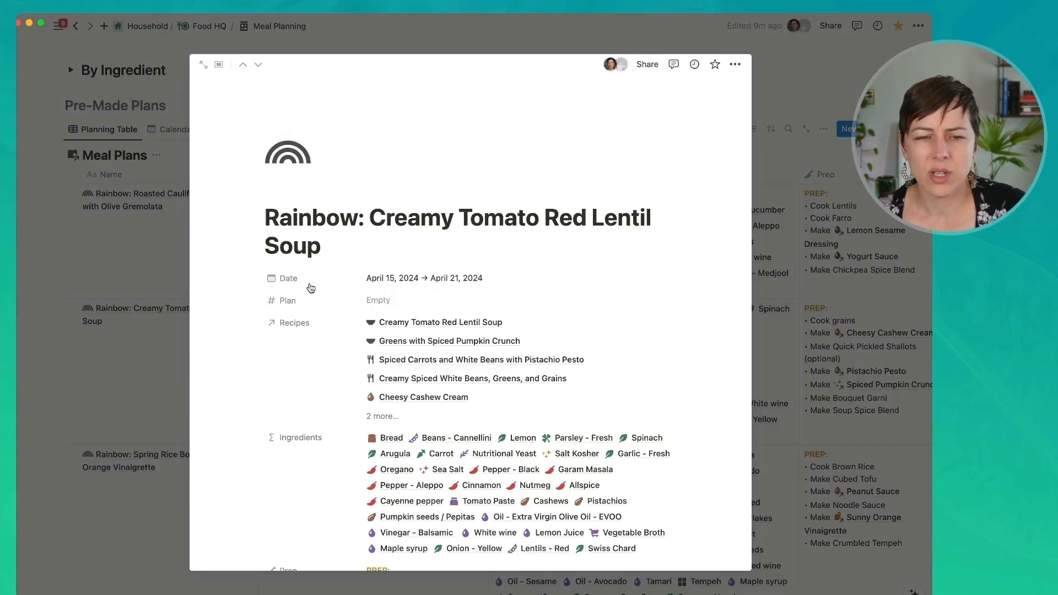
pyautogui.scroll(-5, 331, 380)
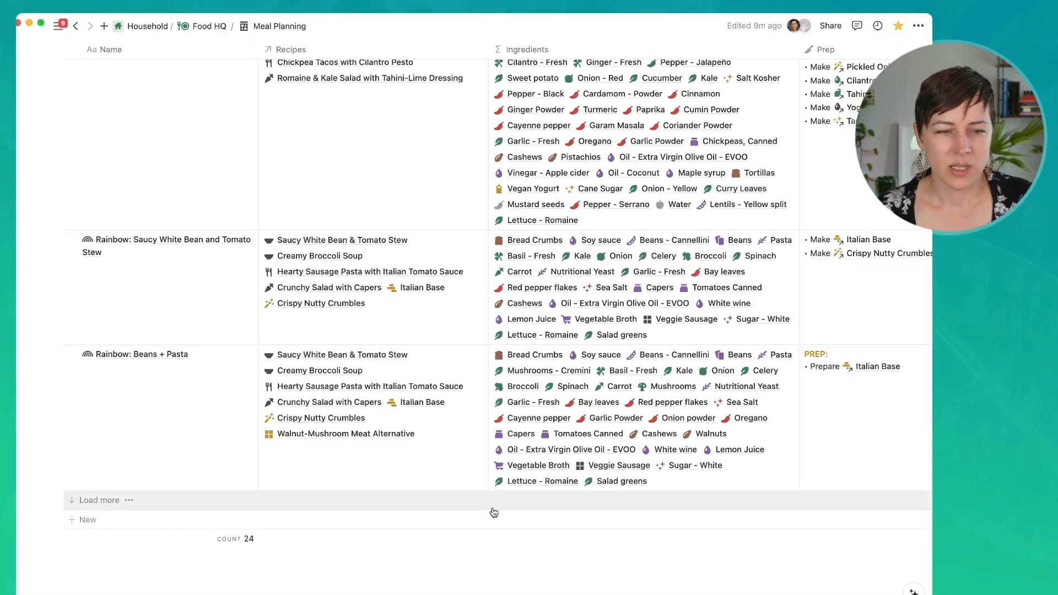
pyautogui.scroll(20, 494, 513)
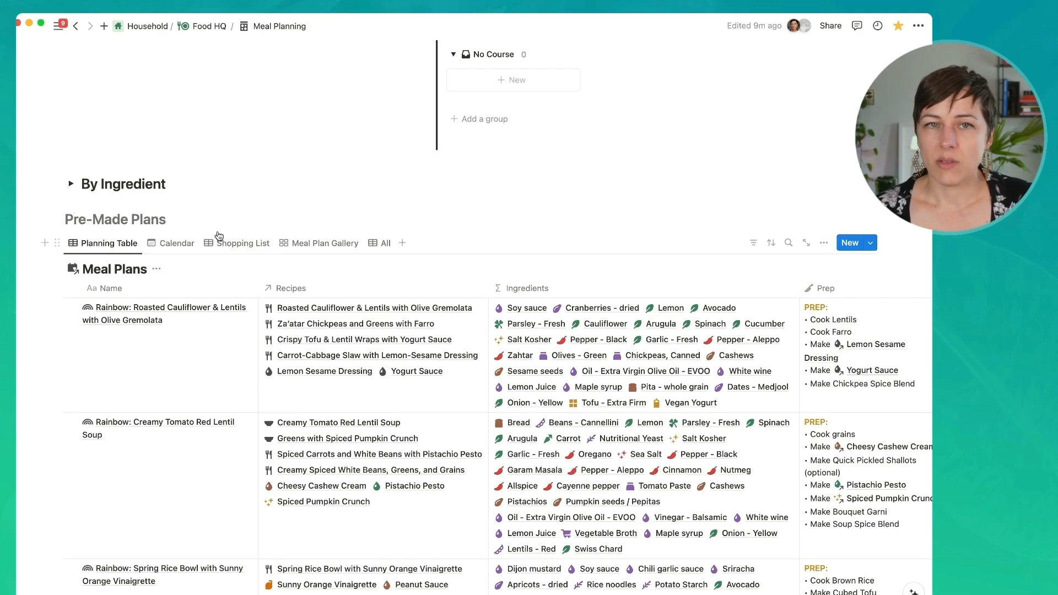
pyautogui.scroll(20, 429, 286)
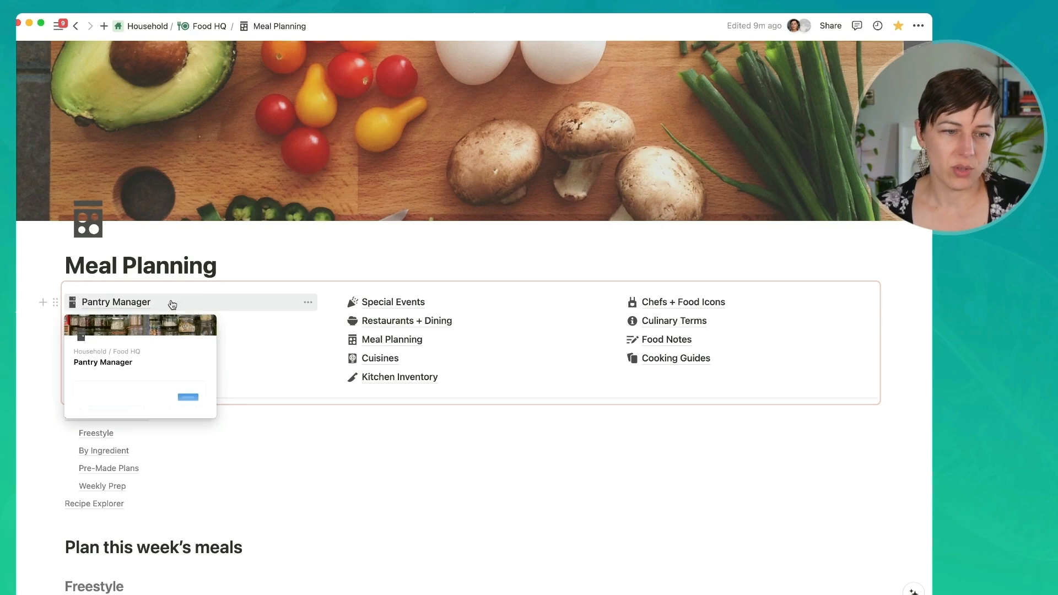
# Open Pantry Manager and examine its Herbs + Spices view with the Herbs + Spices + Seasonings group expanded.
pyautogui.click(118, 303)
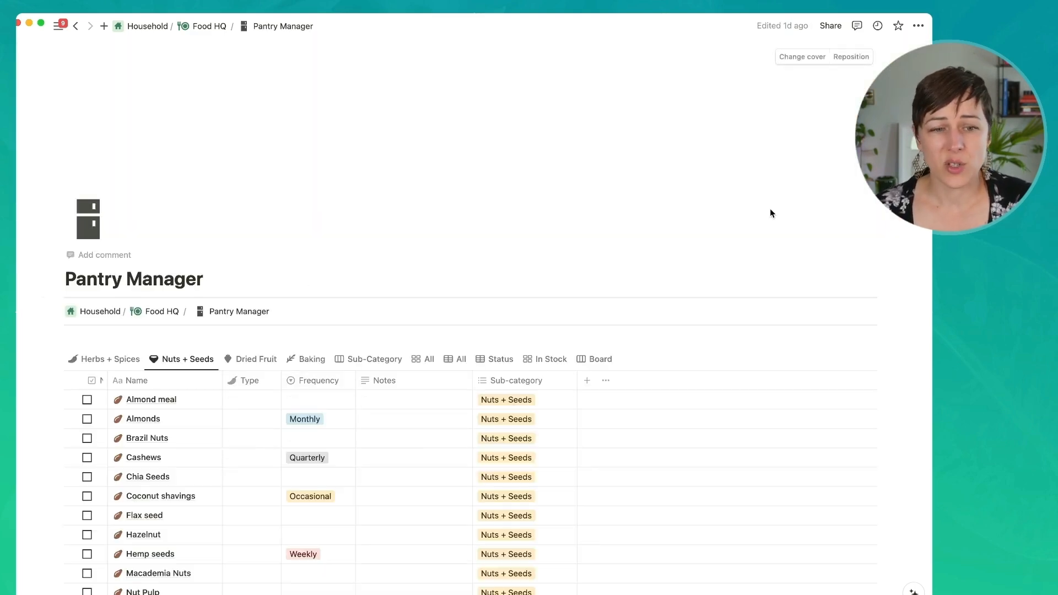
pyautogui.click(129, 362)
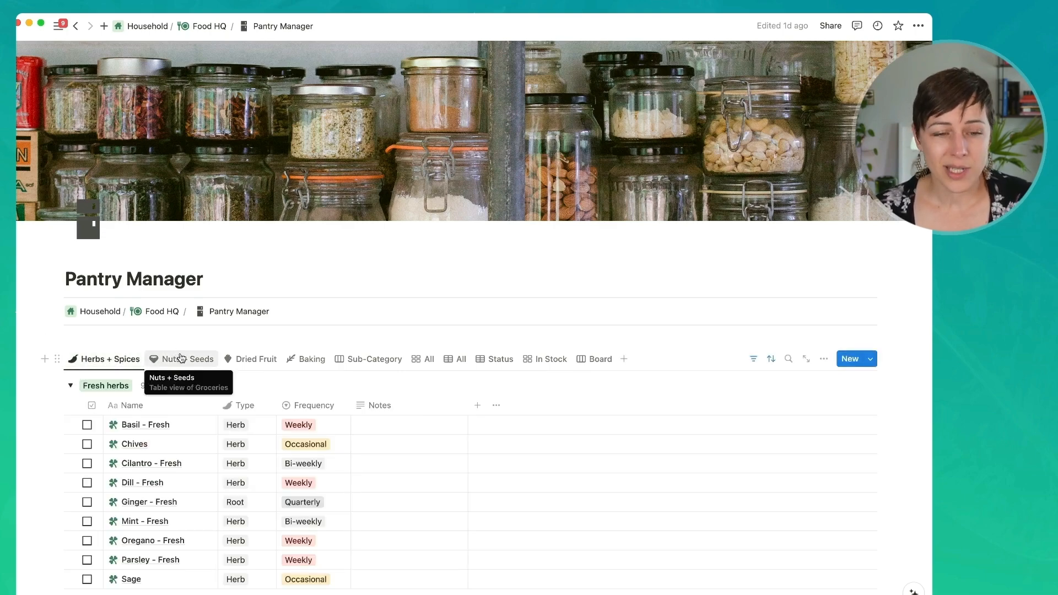
pyautogui.scroll(-1, 183, 358)
pyautogui.scroll(-5, 183, 359)
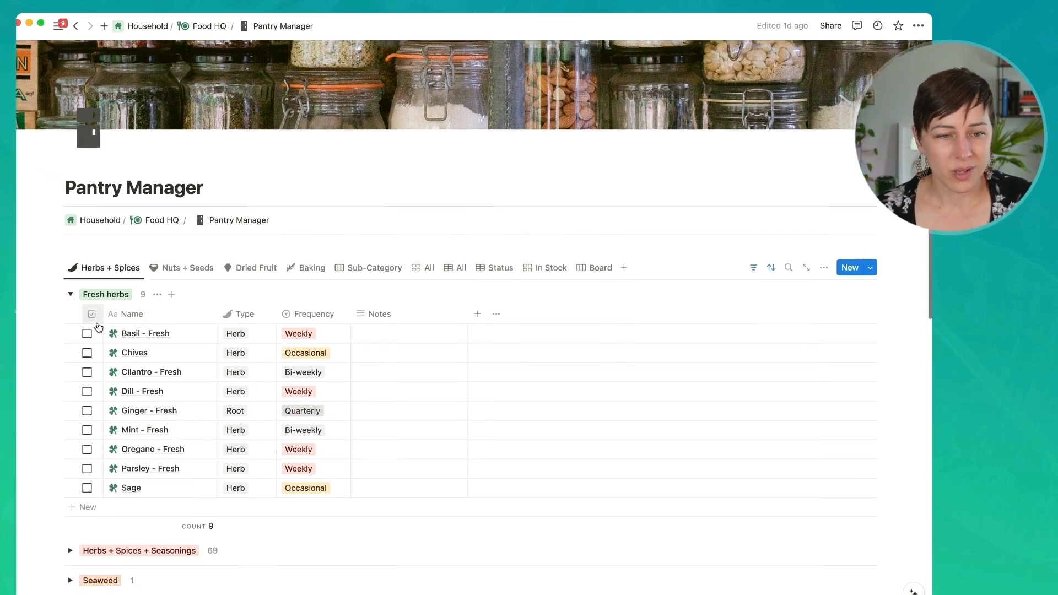
pyautogui.click(70, 453)
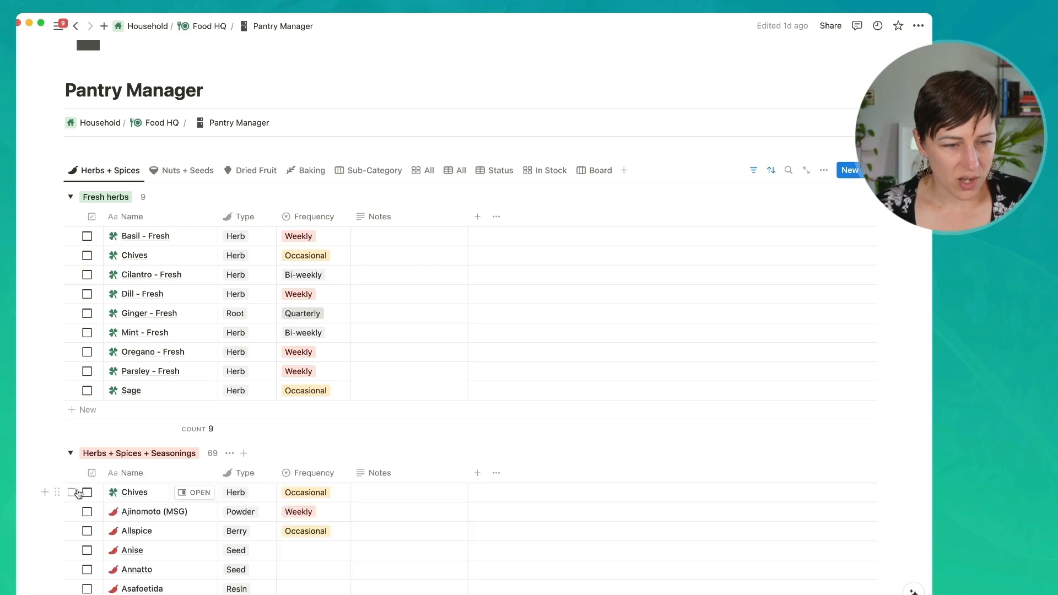
pyautogui.scroll(-4, 236, 392)
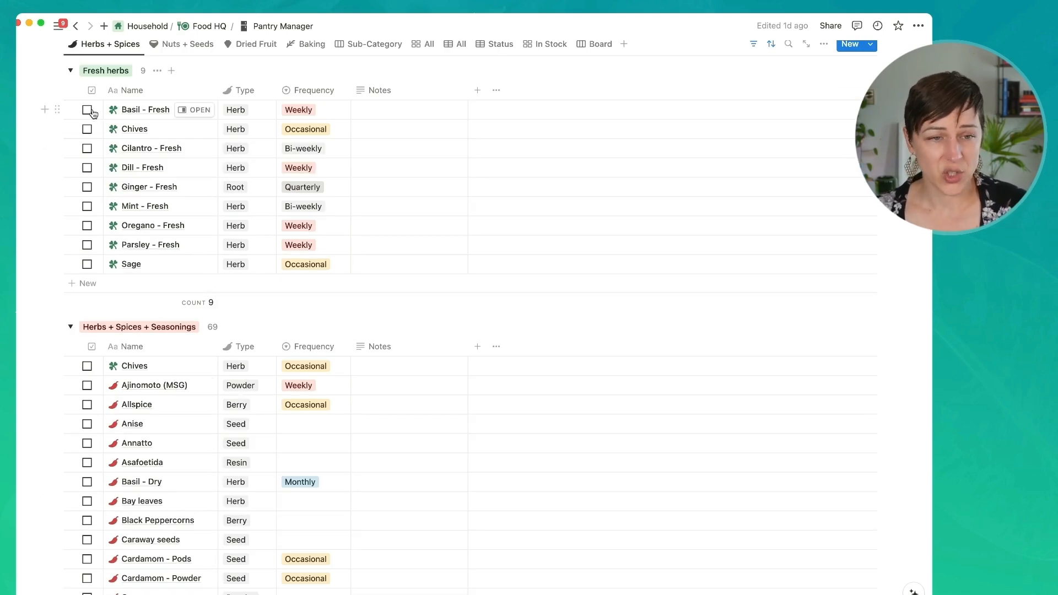
pyautogui.scroll(3, 138, 259)
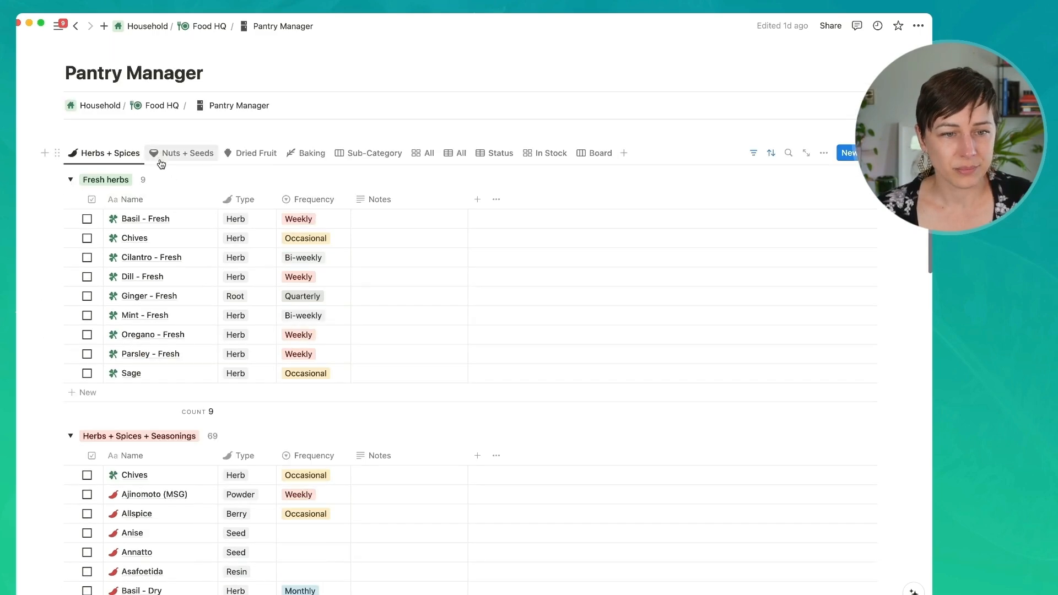
# Look through the pantry's Nuts + Seeds, Dried Fruit, Baking and Sub-Category views.
pyautogui.click(160, 156)
pyautogui.click(238, 157)
pyautogui.click(307, 155)
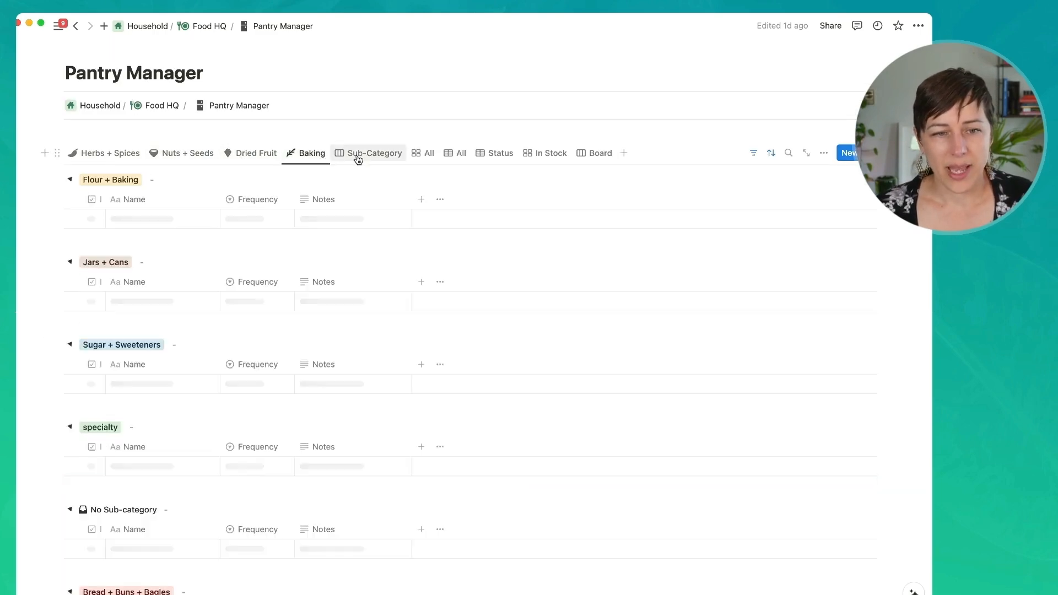
pyautogui.click(353, 155)
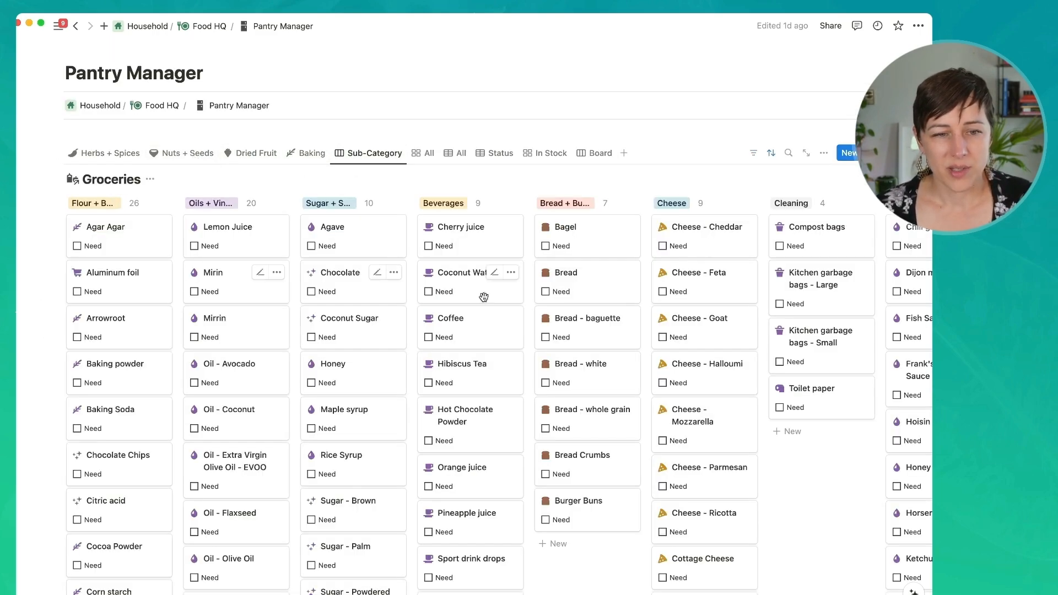
# Mark Honey, Maple syrup, Hot Chocolate Powder and Bread - whole grain as needed on the Sub-Category board.
pyautogui.scroll(-2, 611, 262)
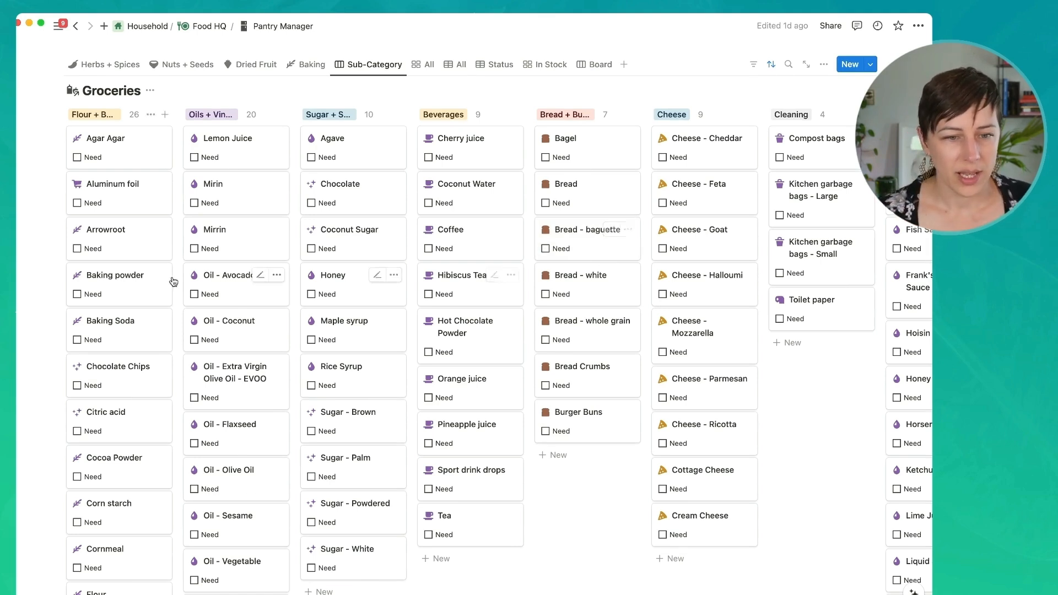
pyautogui.click(312, 293)
pyautogui.click(312, 340)
pyautogui.click(429, 352)
pyautogui.click(545, 340)
# Check the pantry's Status and In Stock views and return to the Herbs + Spices view.
pyautogui.scroll(3, 441, 90)
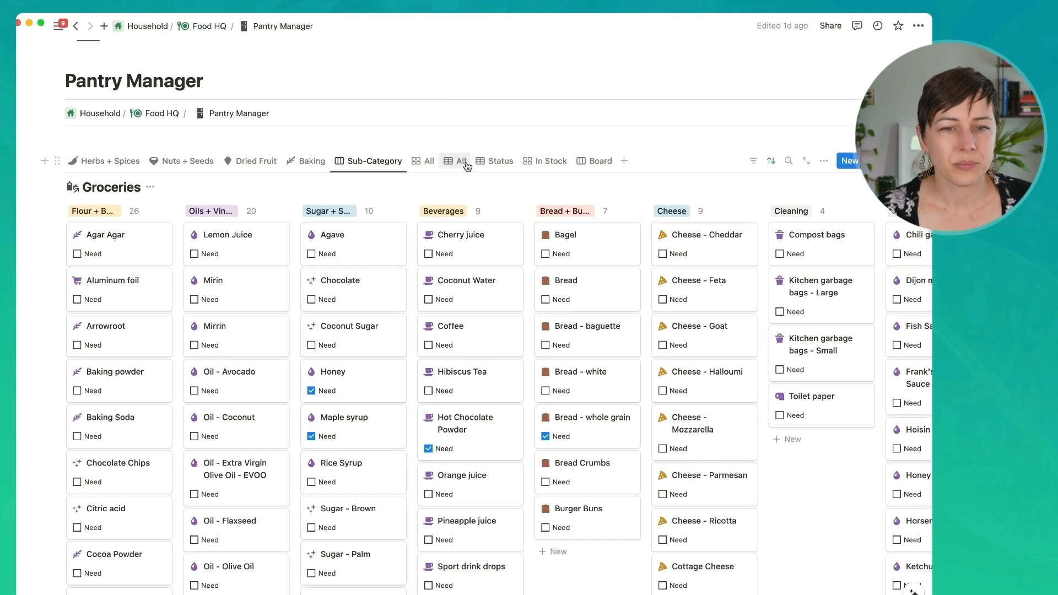
pyautogui.click(494, 161)
pyautogui.click(548, 161)
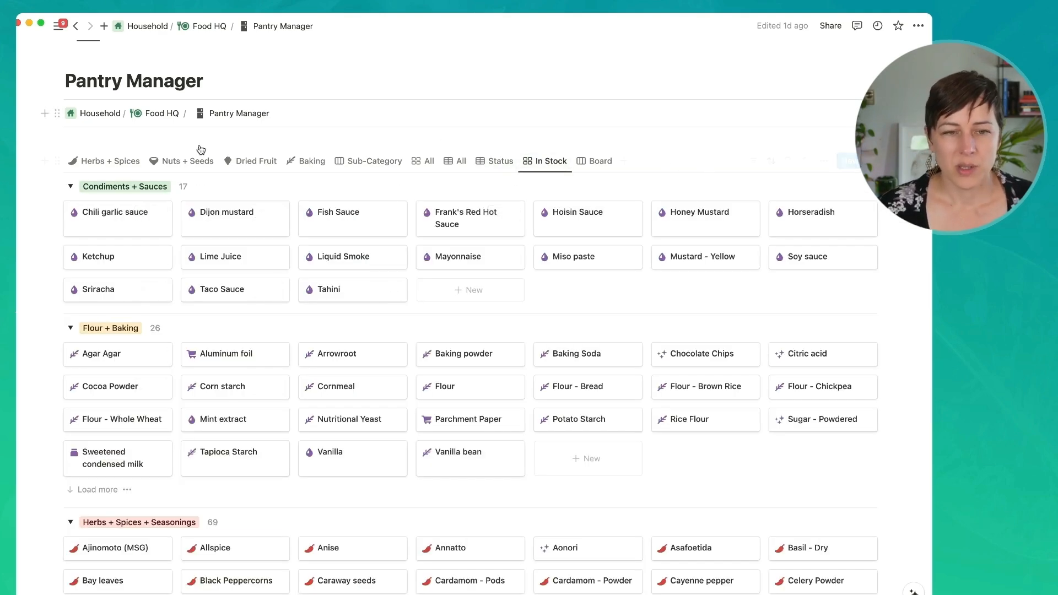
pyautogui.click(107, 163)
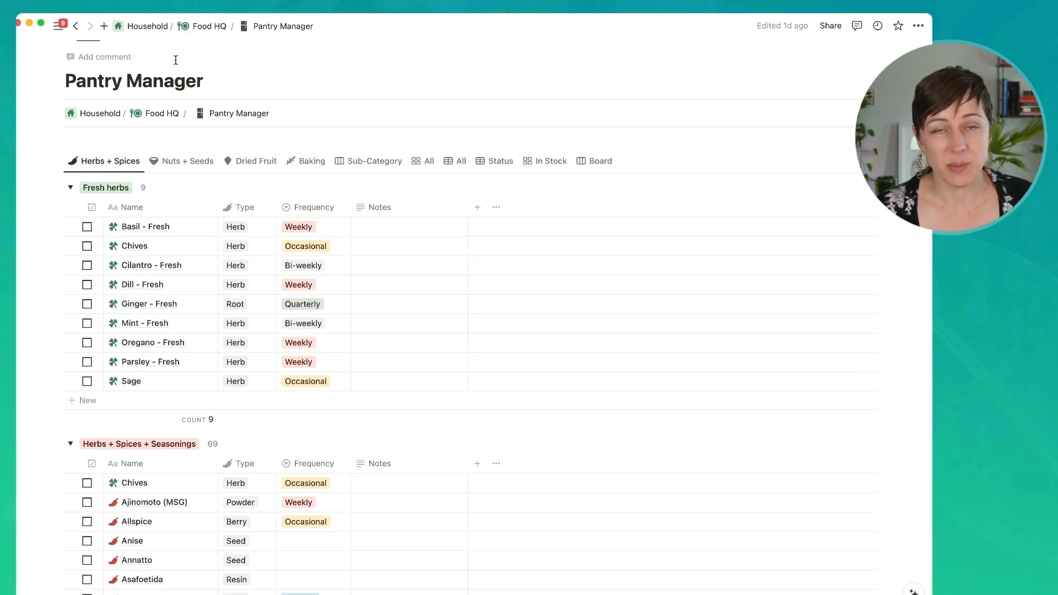
# Review the Recipe Explorer on the Food HQ page and go back to the Meal Planning page.
pyautogui.click(209, 28)
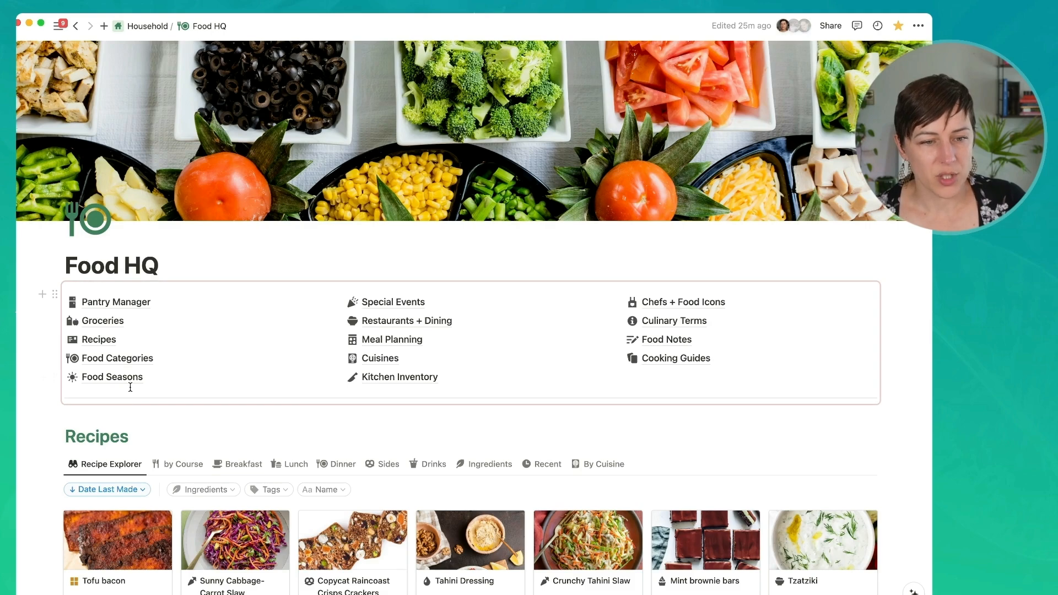
pyautogui.scroll(-2, 449, 361)
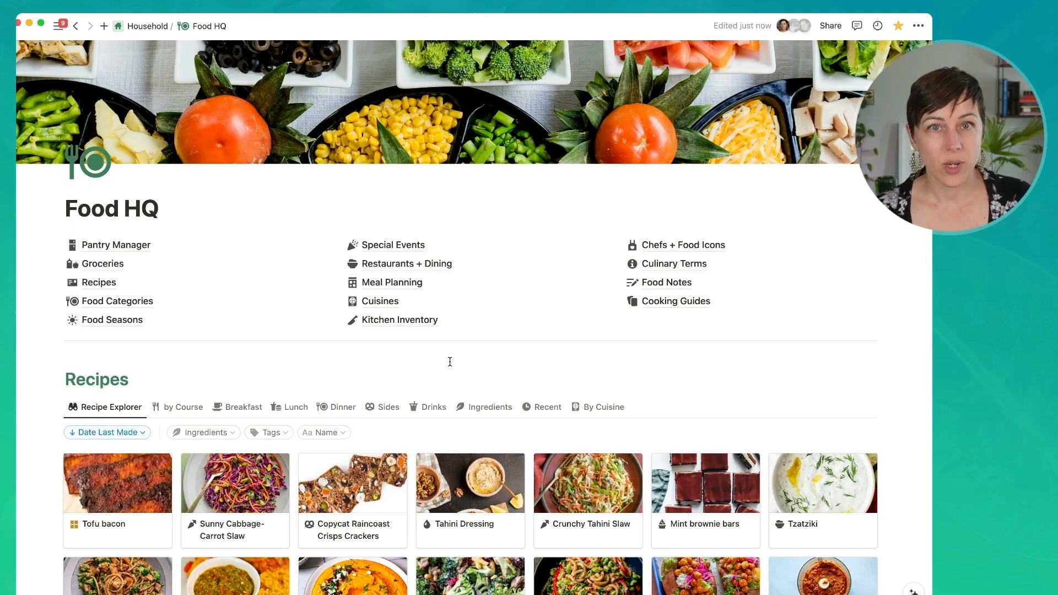
pyautogui.scroll(-2, 449, 361)
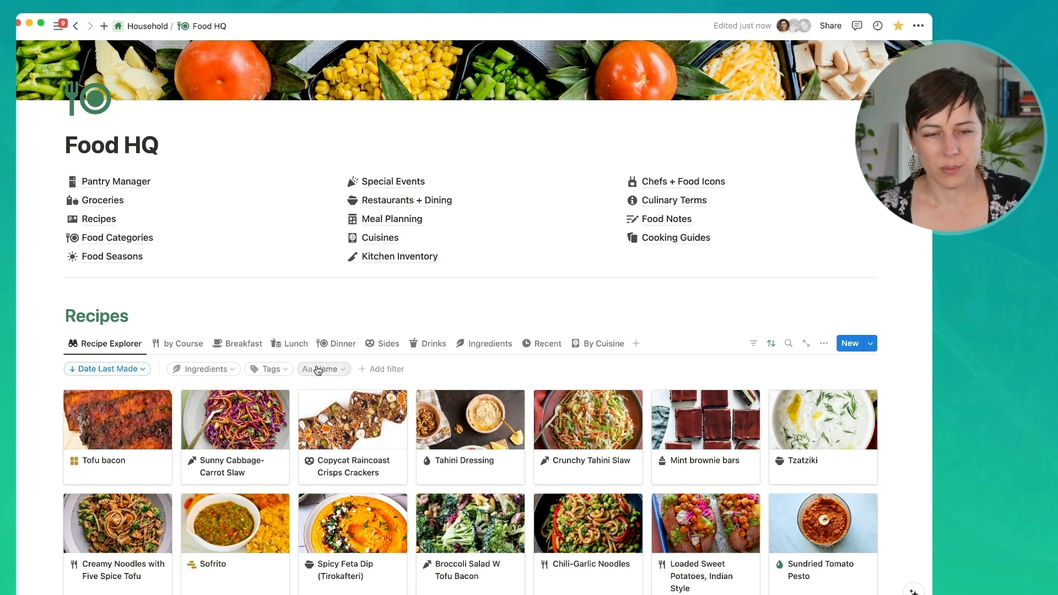
pyautogui.click(233, 373)
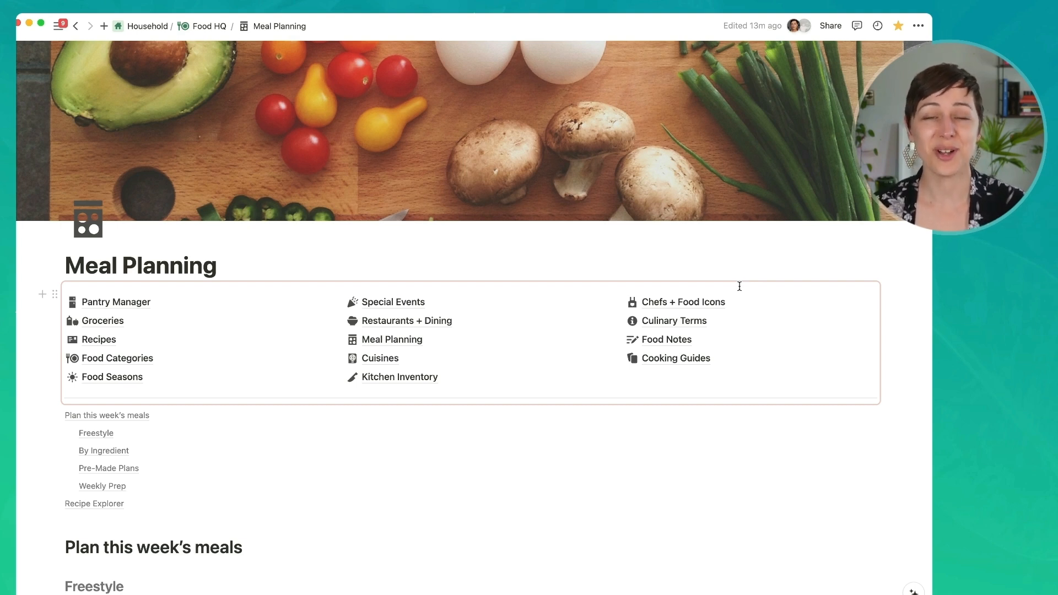
# Add a page titled "Meal Planner - Easy" below Cooking Guides in the shared link block and open it.
pyautogui.click(905, 320)
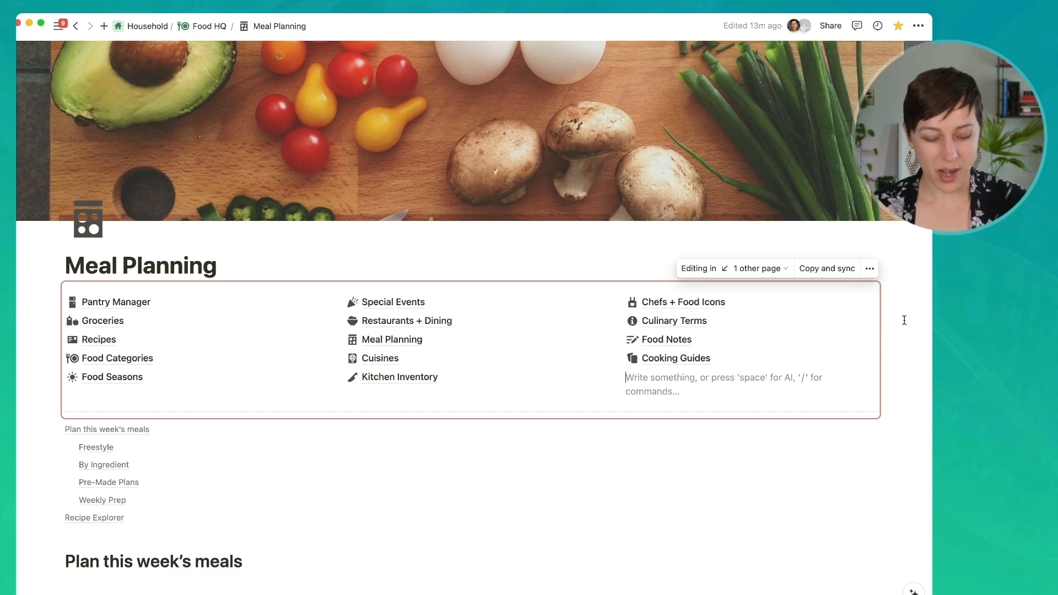
pyautogui.write('Meal Planner - Easy')
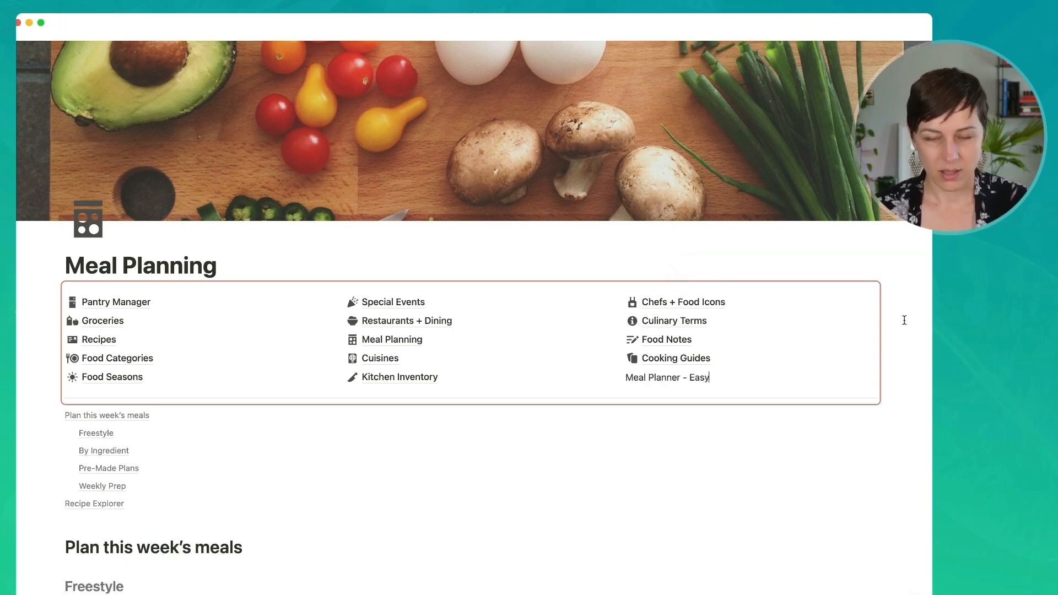
pyautogui.press('Return')
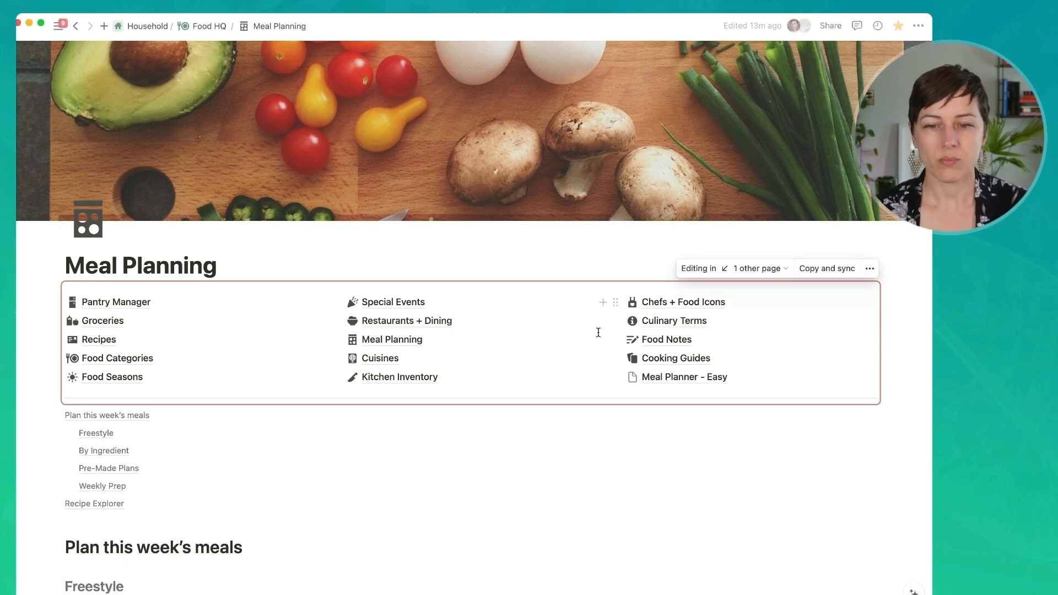
pyautogui.click(685, 379)
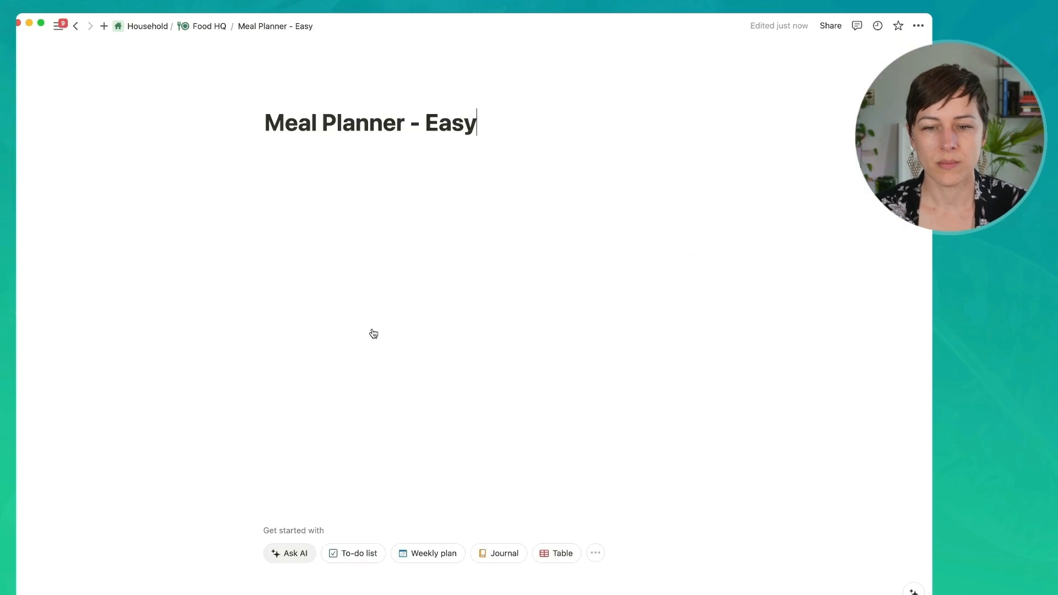
# Set the Meal Planner - Easy page to full width.
pyautogui.click(918, 26)
pyautogui.click(813, 109)
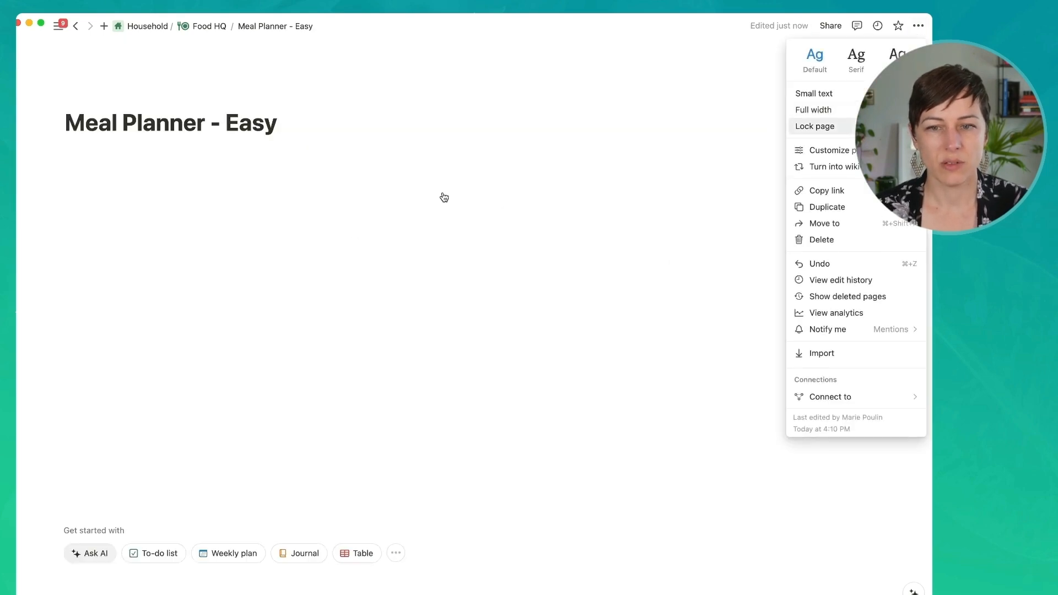
pyautogui.click(272, 170)
# Insert a two-column layout in the empty body of the Meal Planner - Easy page.
pyautogui.click(272, 170)
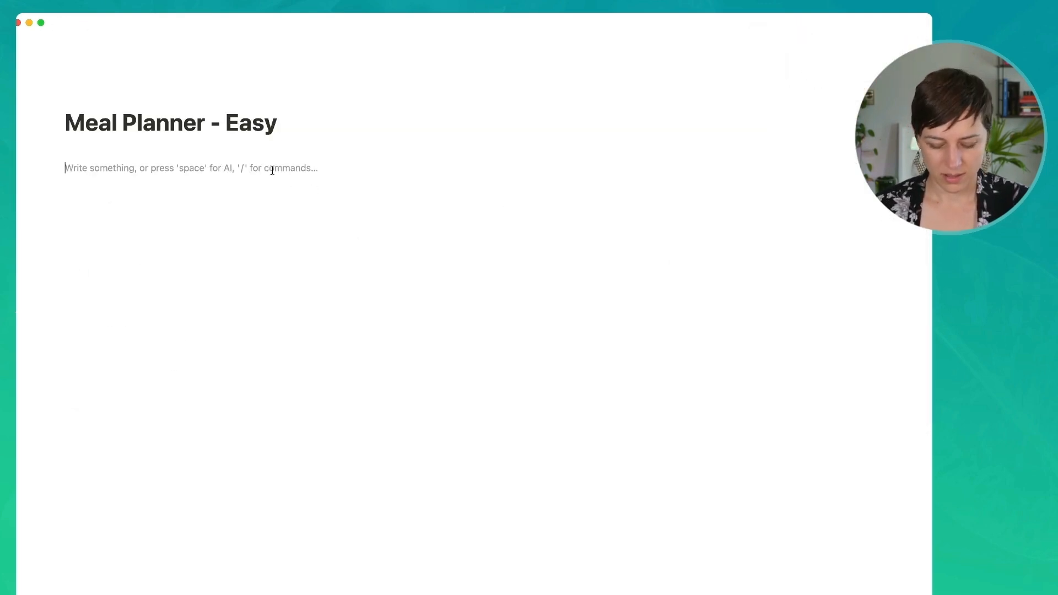
pyautogui.write('/col2')
pyautogui.press('BackSpace')
pyautogui.press('BackSpace')
pyautogui.press('BackSpace')
pyautogui.press('BackSpace')
pyautogui.press('BackSpace')
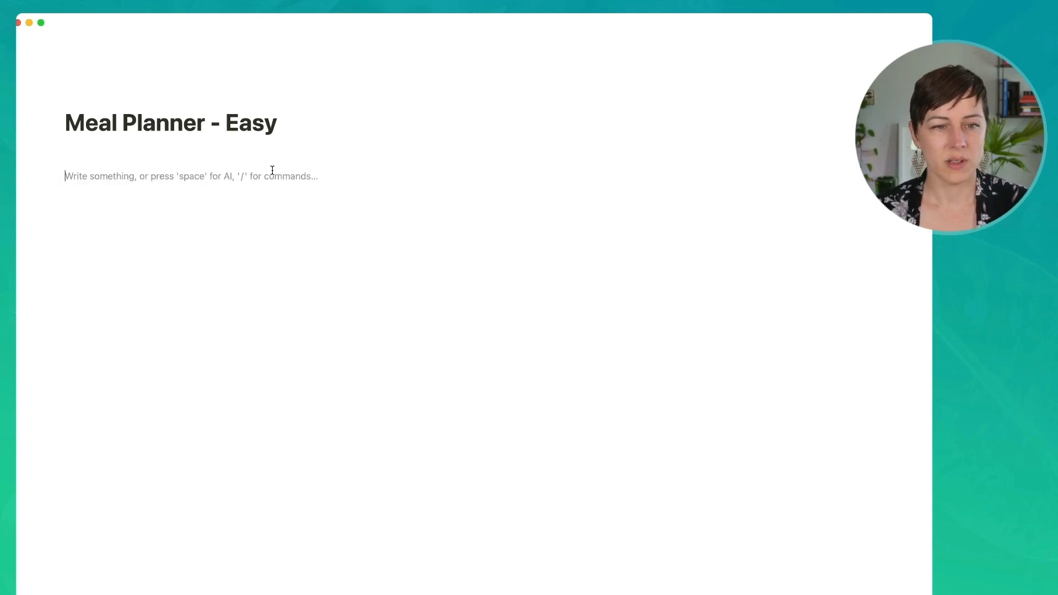
# Add a quote block reading "Choose your meals" in the first column and one reading "Planned" in the second.
pyautogui.write('" ')
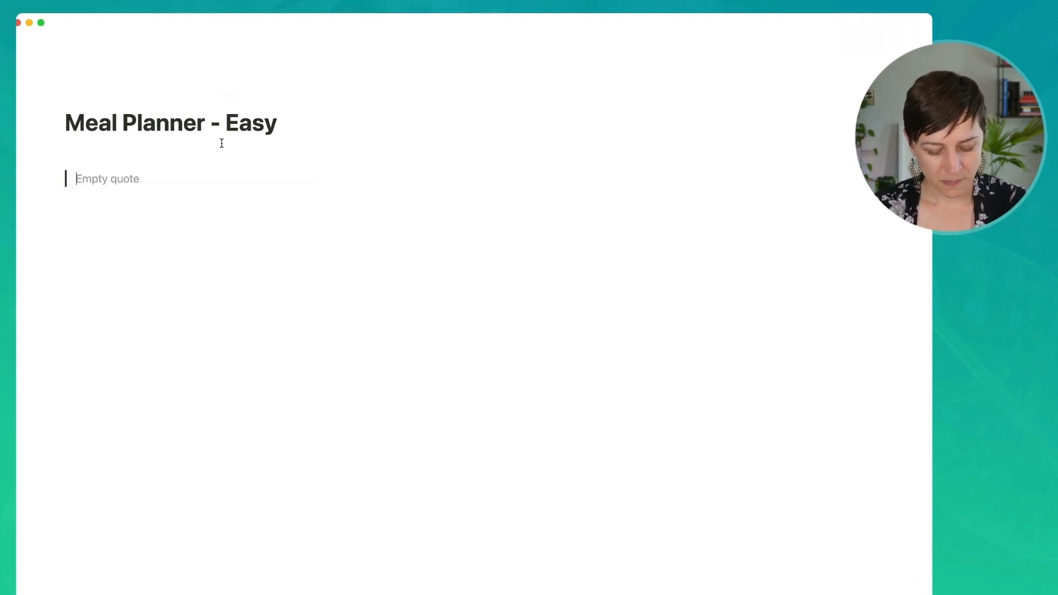
pyautogui.write('Choose your meals')
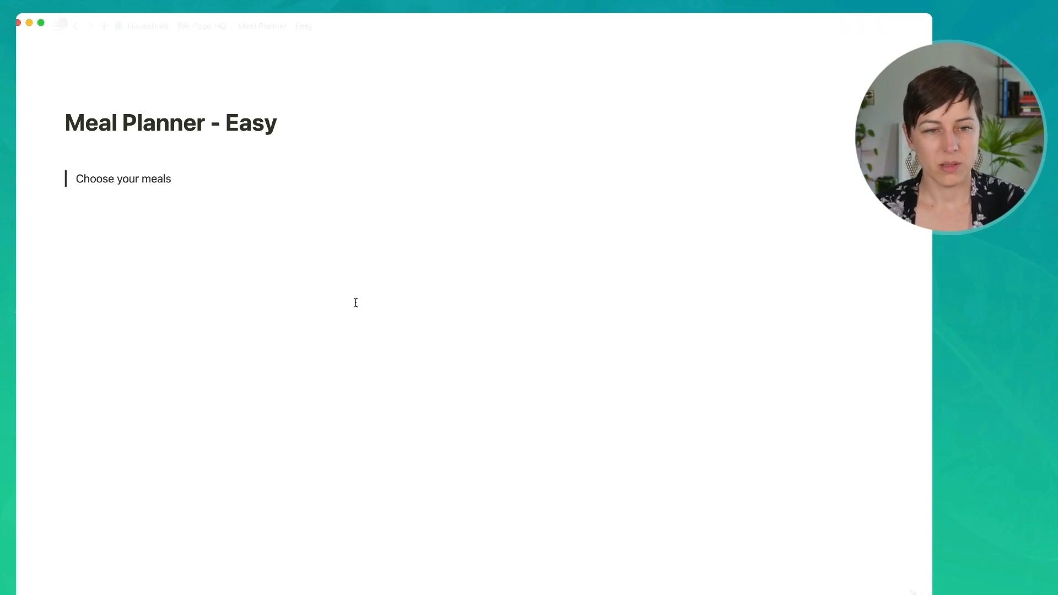
pyautogui.click(545, 178)
pyautogui.write('" ')
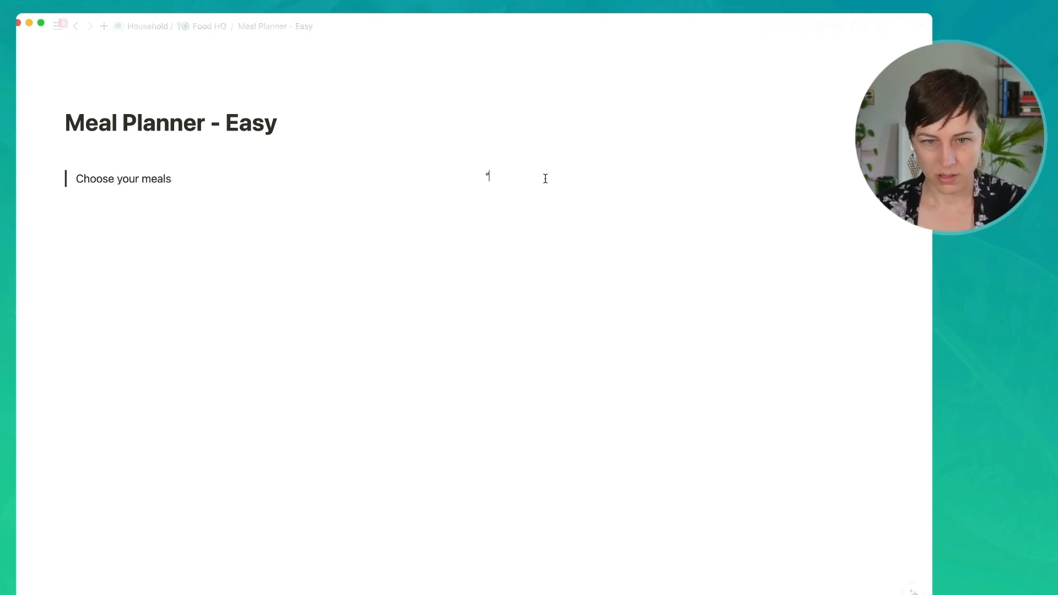
pyautogui.write('Planned')
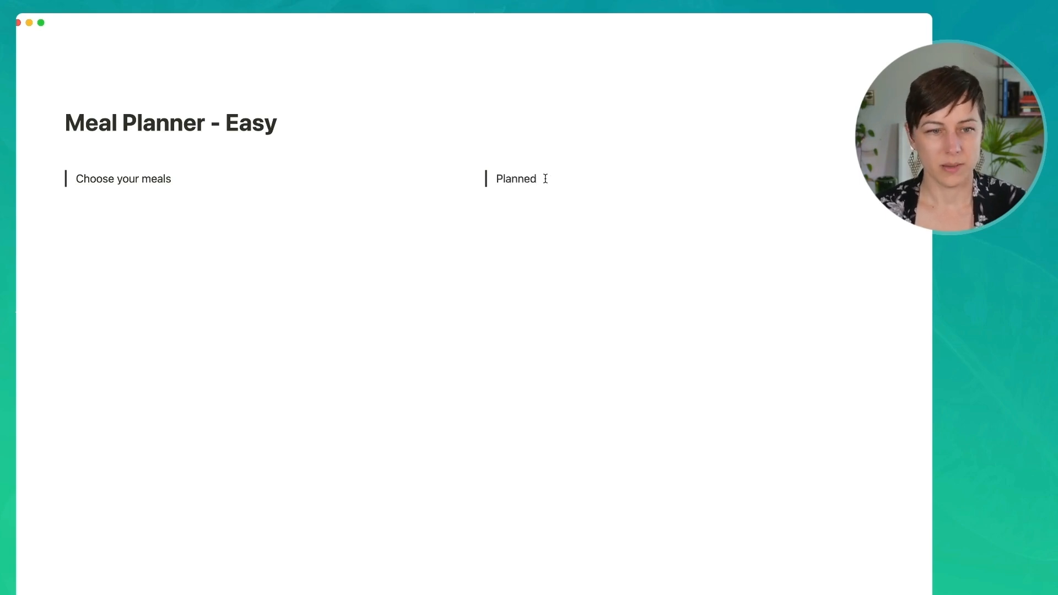
# Add a linked view of the Recipes database below "Choose your meals", using its existing table view named All.
pyautogui.click(227, 180)
pyautogui.press('Return')
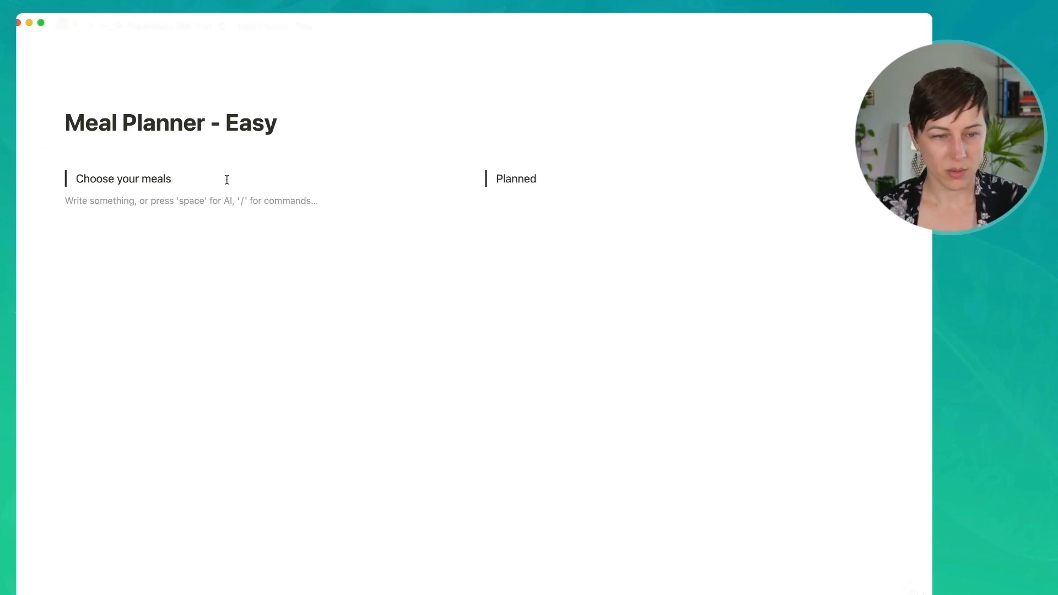
pyautogui.write('/cr')
pyautogui.press('Return')
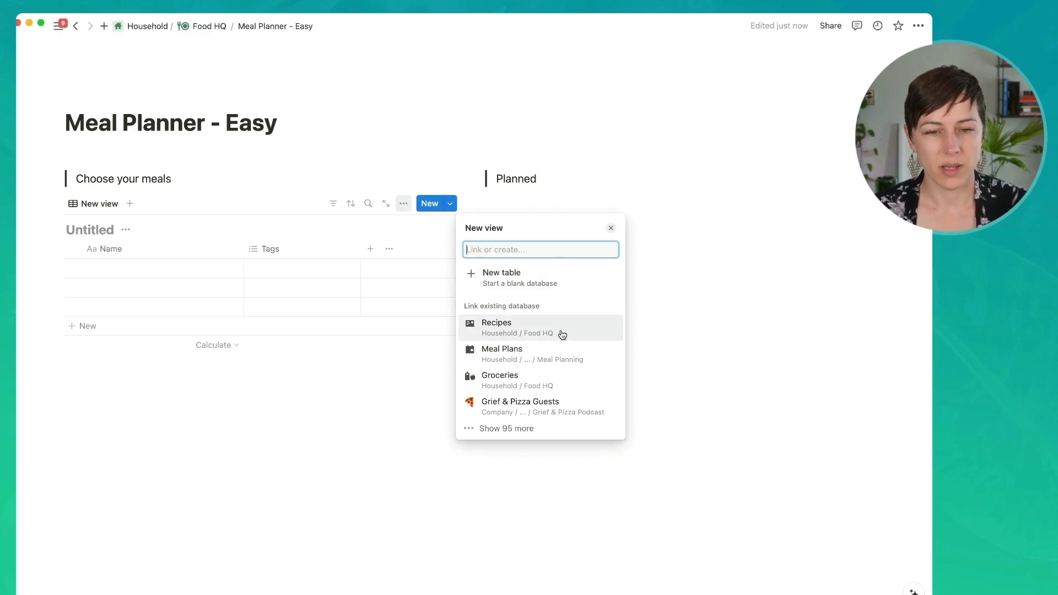
pyautogui.click(559, 334)
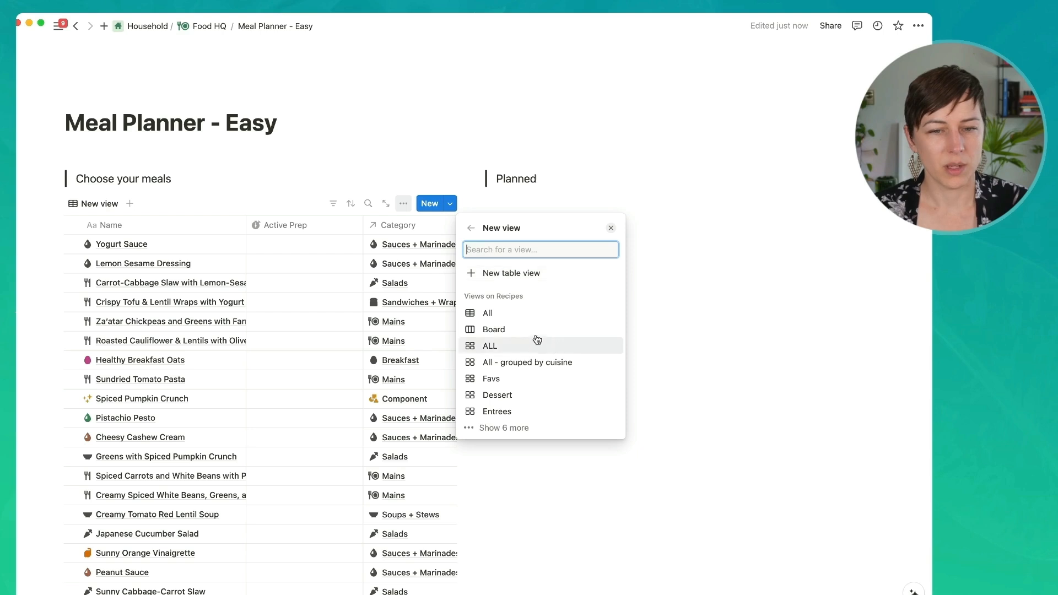
pyautogui.click(507, 315)
# Hide all properties in the Recipes table except the name, and show the Planned checkbox.
pyautogui.click(597, 296)
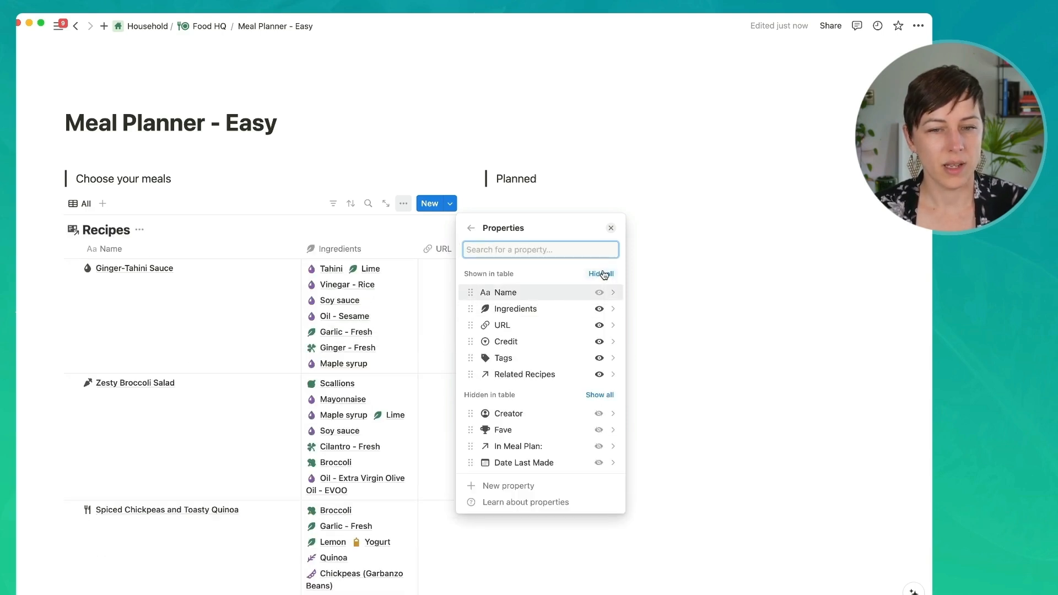
pyautogui.click(606, 275)
pyautogui.scroll(-5, 599, 336)
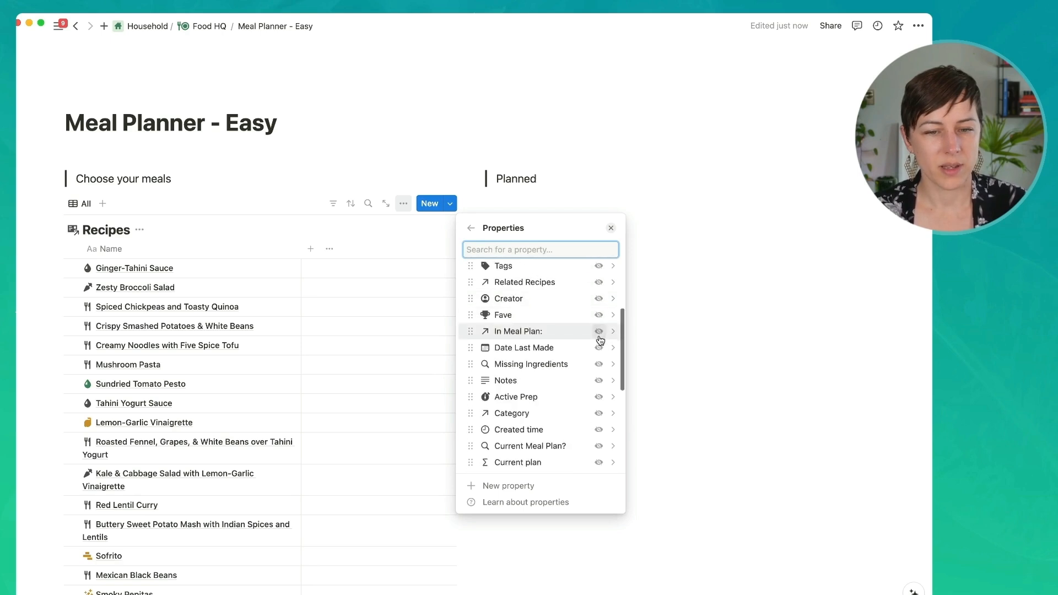
pyautogui.scroll(-3, 600, 344)
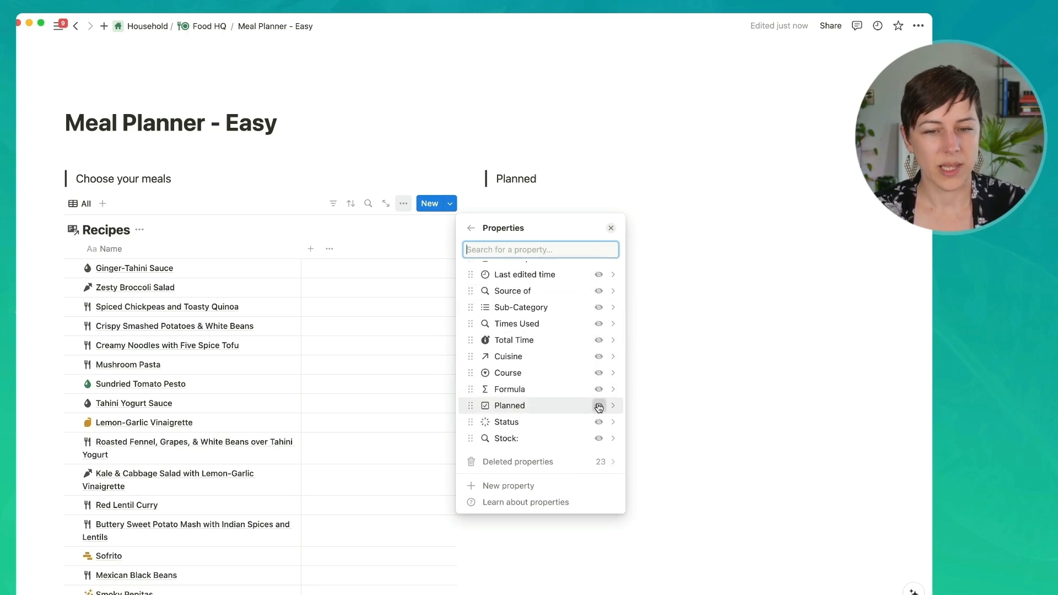
pyautogui.click(598, 406)
pyautogui.click(612, 228)
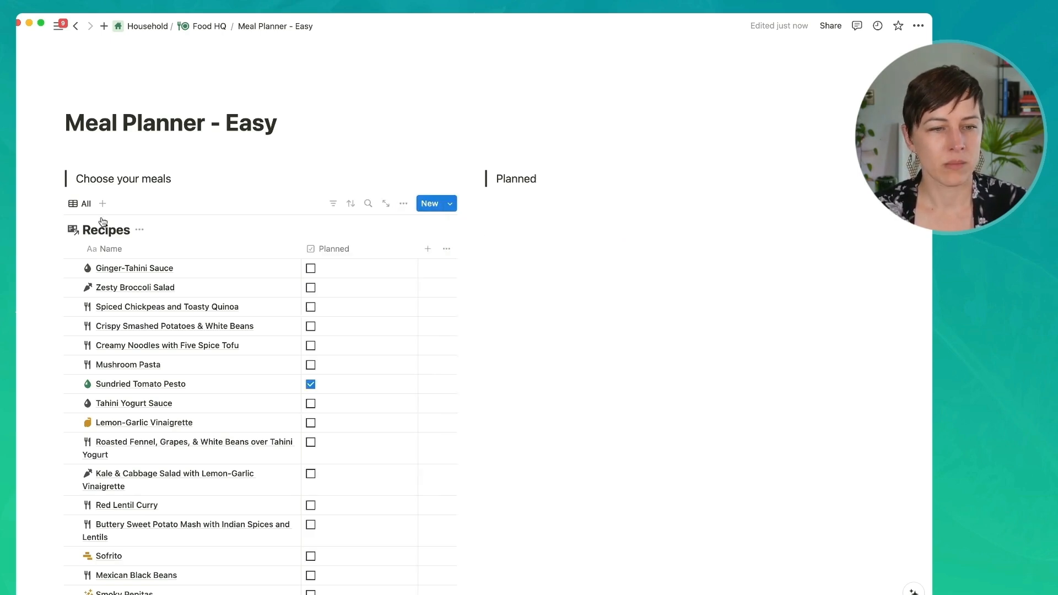
# Hide the Recipes database title and nest the linked view inside the "Choose your meals" quote block.
pyautogui.click(138, 231)
pyautogui.click(144, 292)
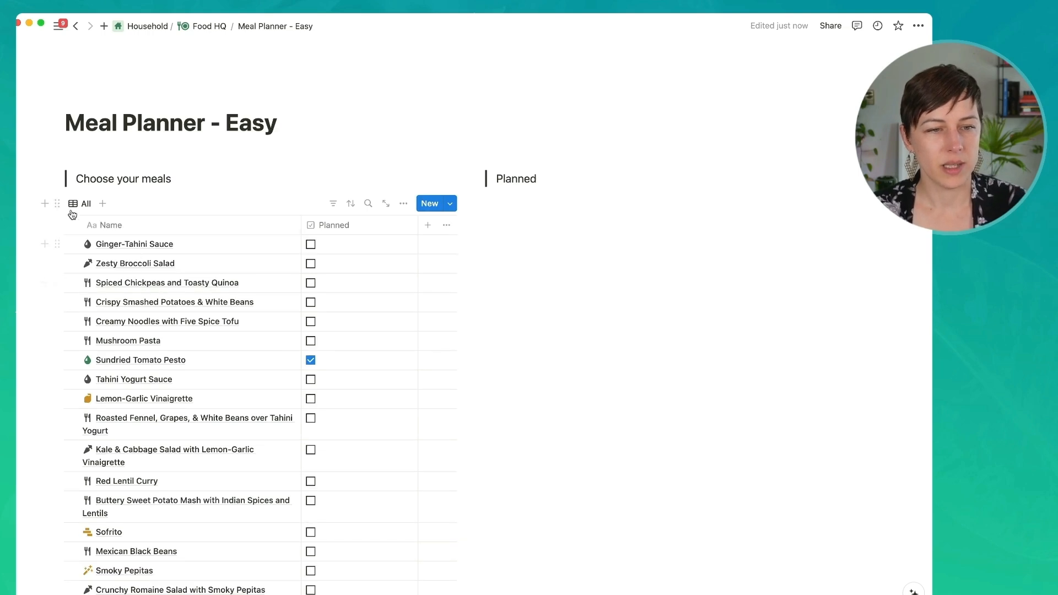
pyautogui.moveTo(73, 197); pyautogui.dragTo(83, 182)
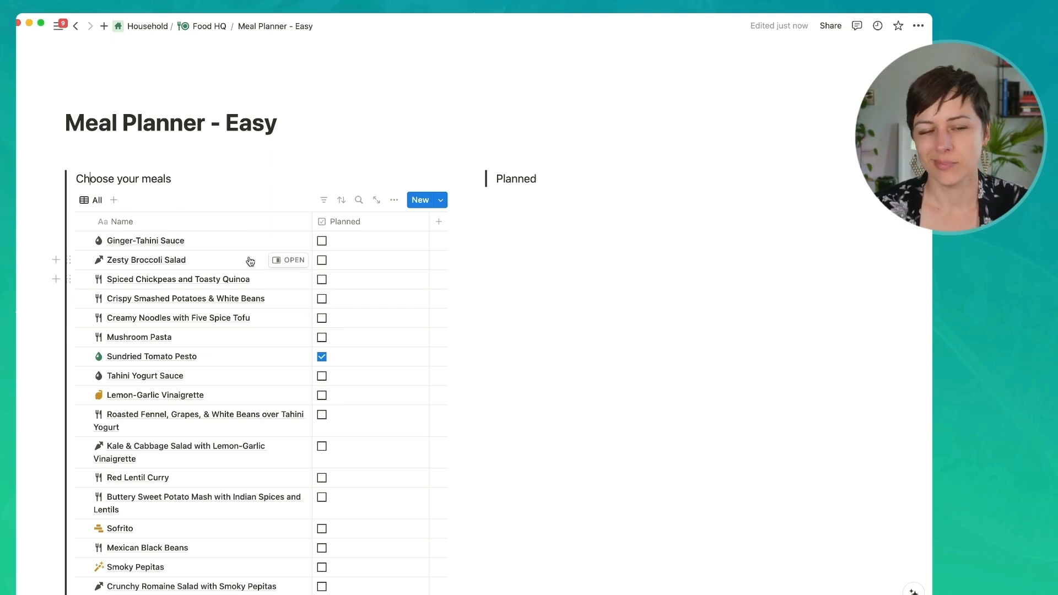
# Change the layout of the recipes view under "Choose your meals" to List.
pyautogui.click(94, 200)
pyautogui.click(122, 243)
pyautogui.click(596, 270)
pyautogui.click(549, 291)
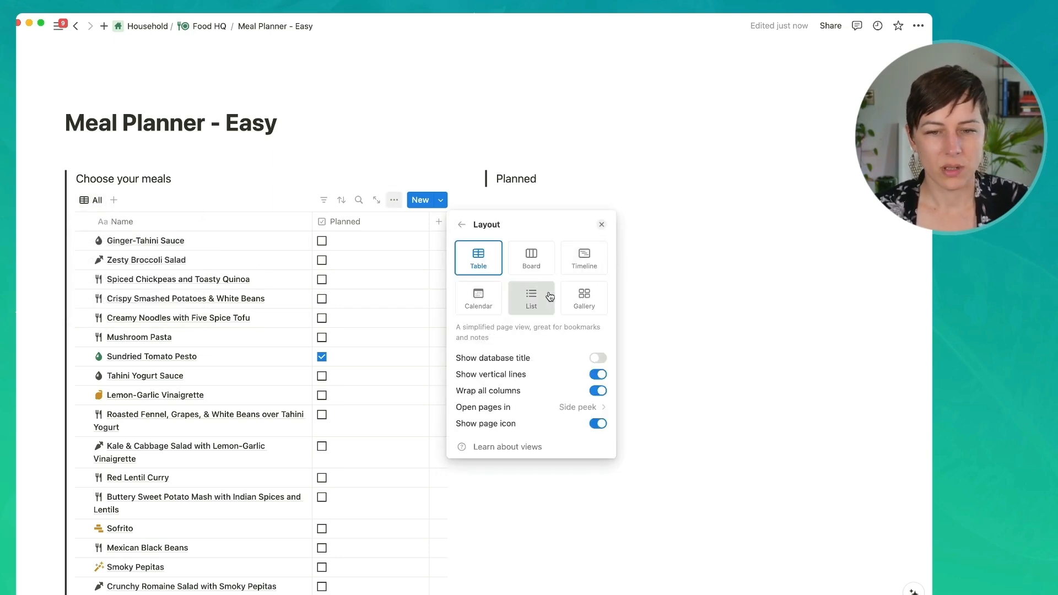
pyautogui.click(600, 226)
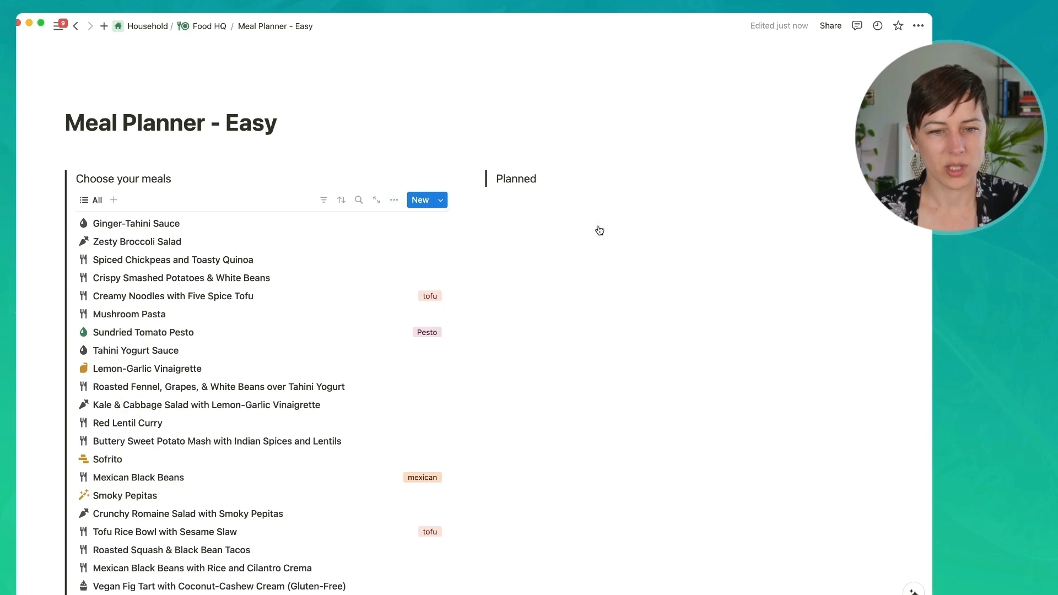
# Hide the Tags property and show the Planned checkbox in the recipe list.
pyautogui.click(394, 200)
pyautogui.click(506, 295)
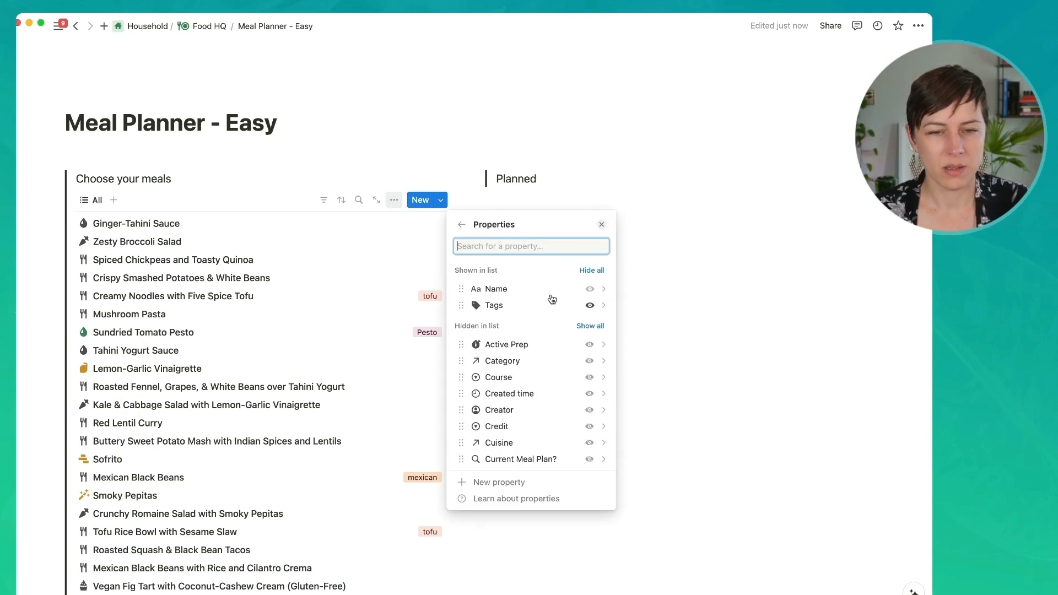
pyautogui.click(589, 305)
pyautogui.scroll(-10, 584, 358)
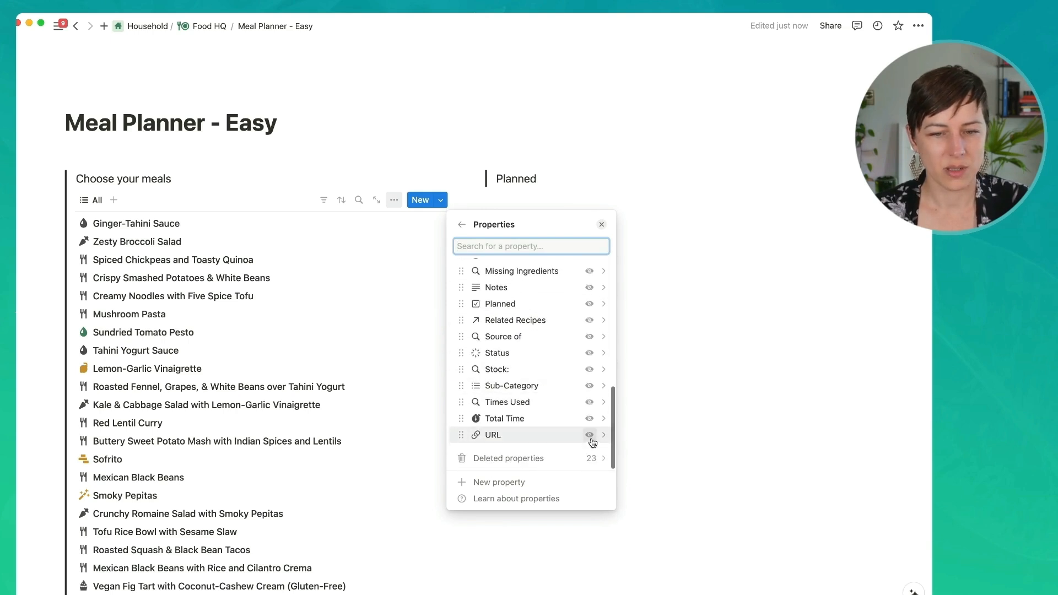
pyautogui.click(589, 304)
pyautogui.click(431, 127)
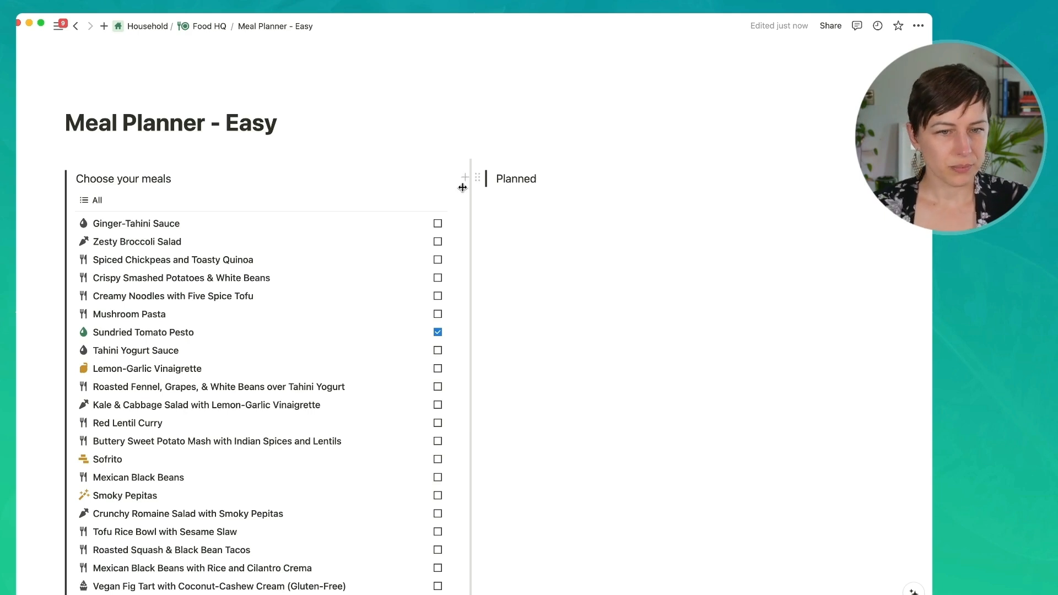
# Group the recipe list under "Choose your meals" by Category.
pyautogui.click(394, 200)
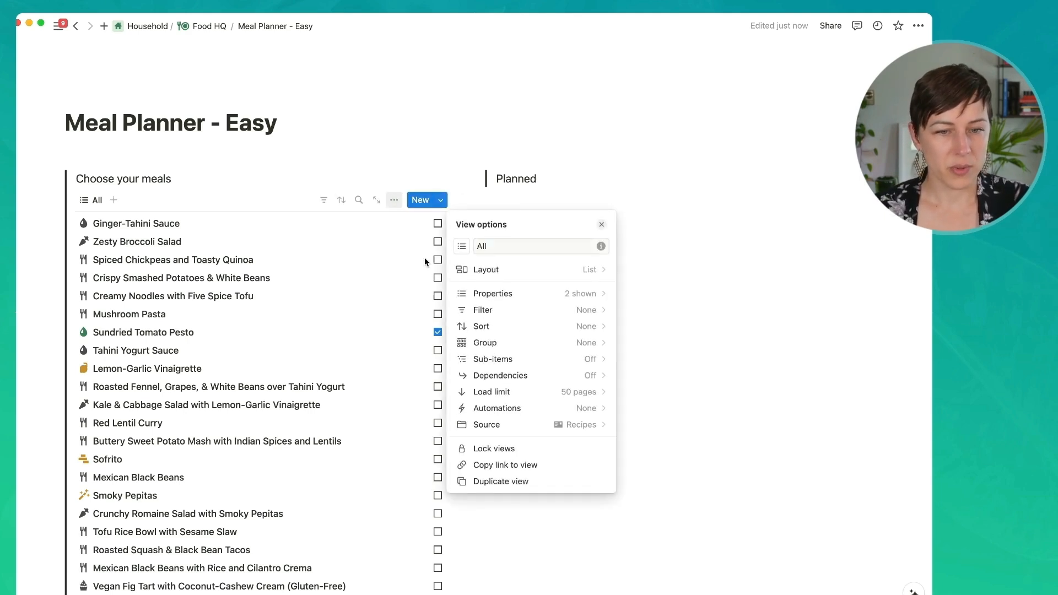
pyautogui.click(514, 342)
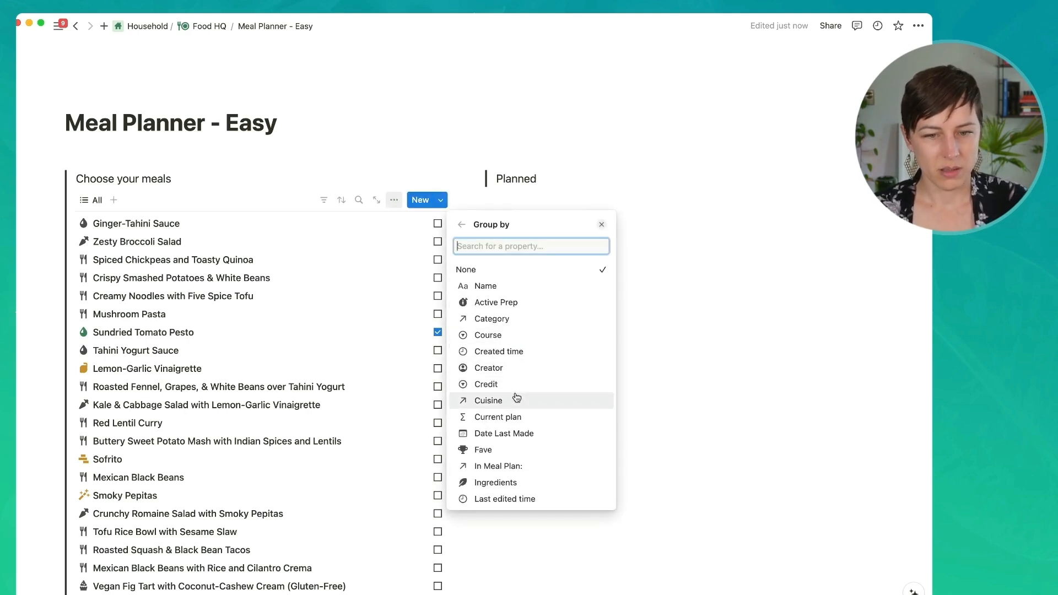
pyautogui.scroll(-1, 516, 398)
pyautogui.click(508, 302)
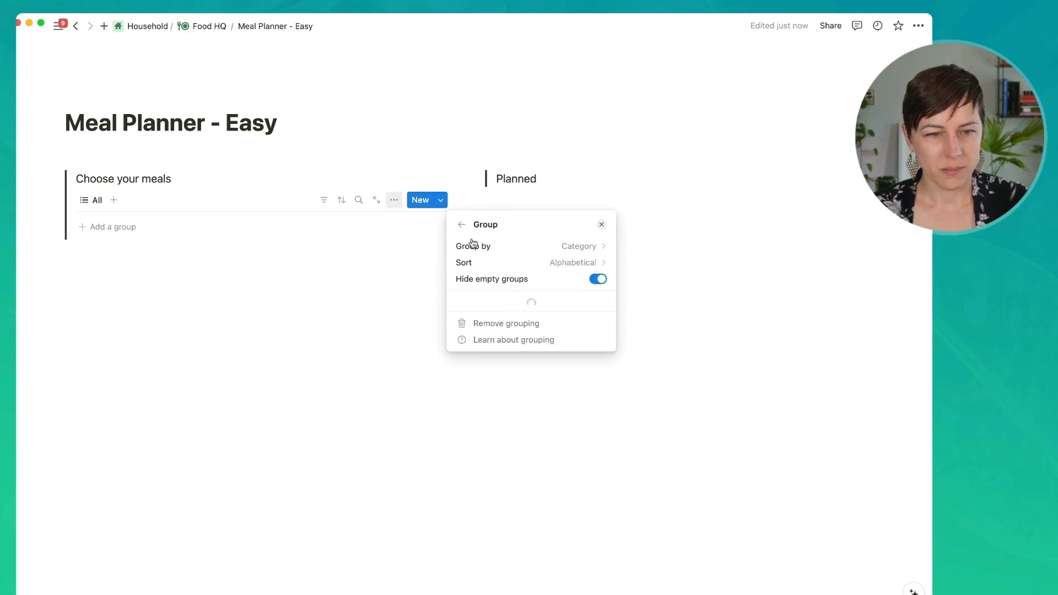
pyautogui.click(479, 185)
# Duplicate the linked recipe list and move the copy into the Planned quote block.
pyautogui.click(523, 199)
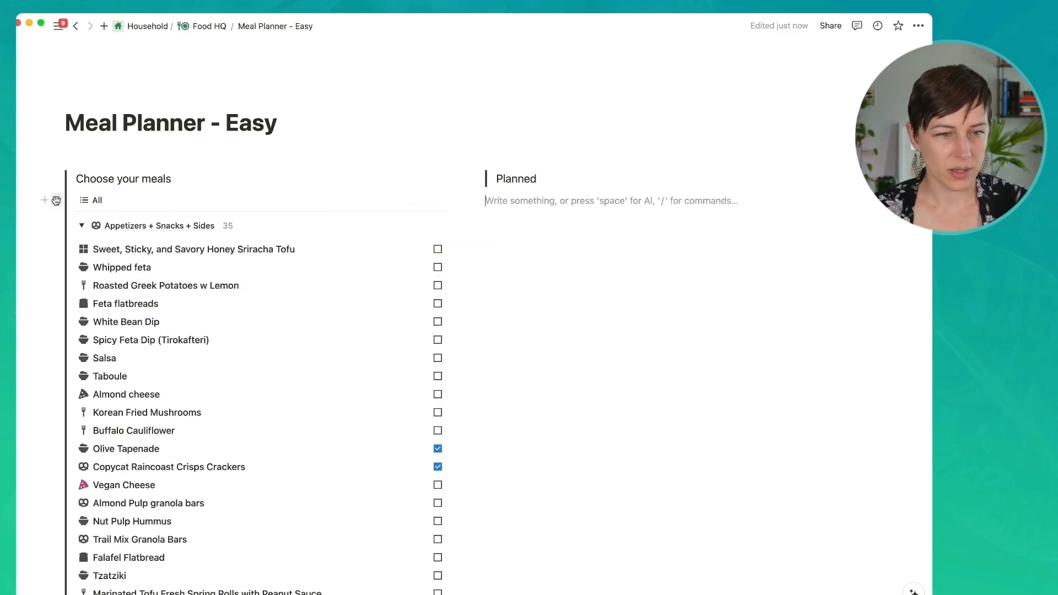
pyautogui.click(56, 201)
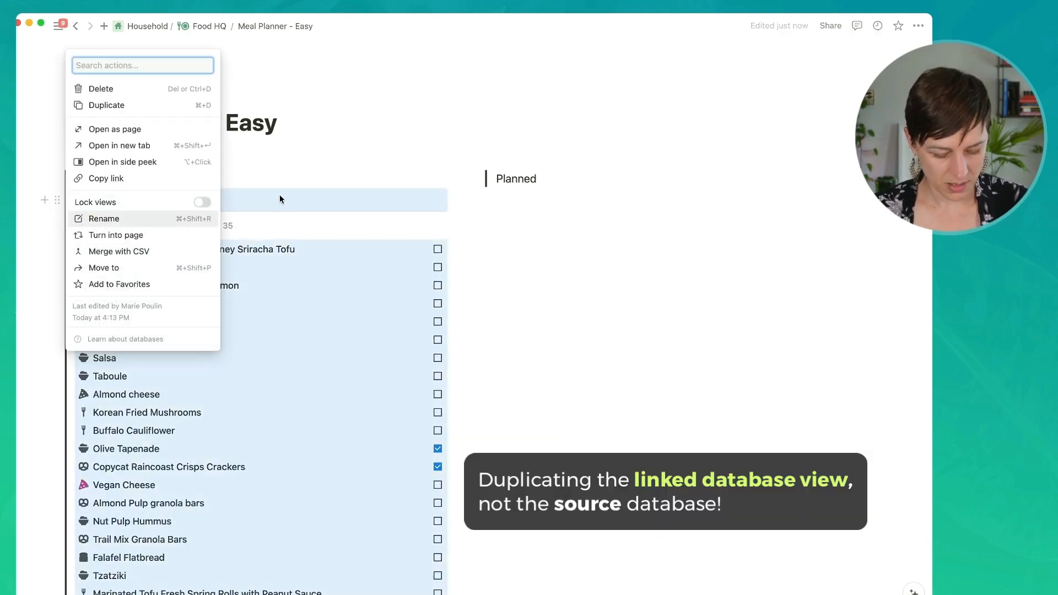
pyautogui.press('super+d')
pyautogui.moveTo(57, 514); pyautogui.dragTo(503, 182)
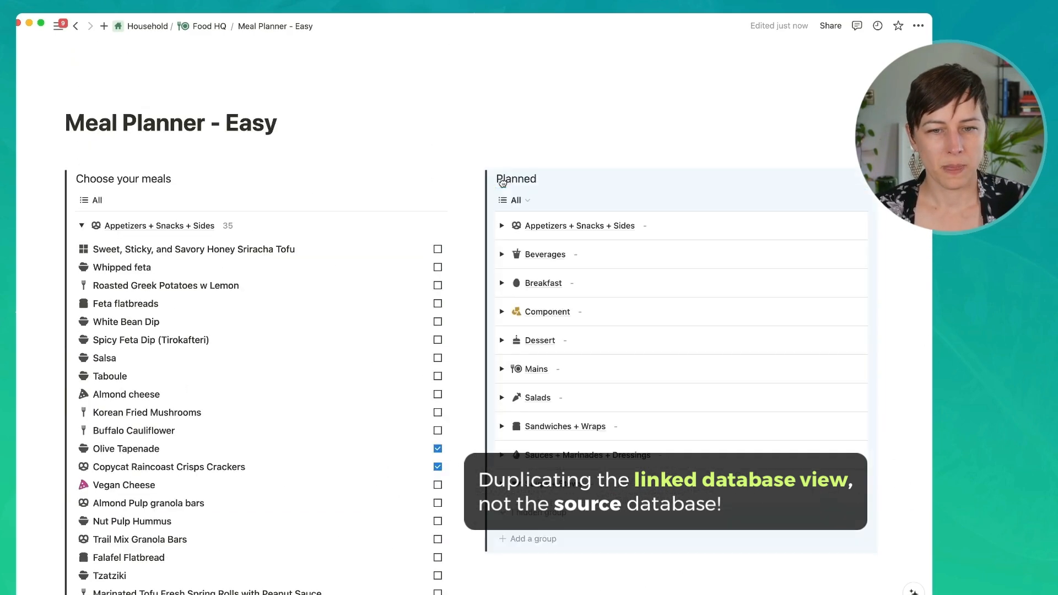
# Change the layout of the copied recipes view under Planned to Gallery.
pyautogui.click(516, 199)
pyautogui.click(578, 240)
pyautogui.click(846, 273)
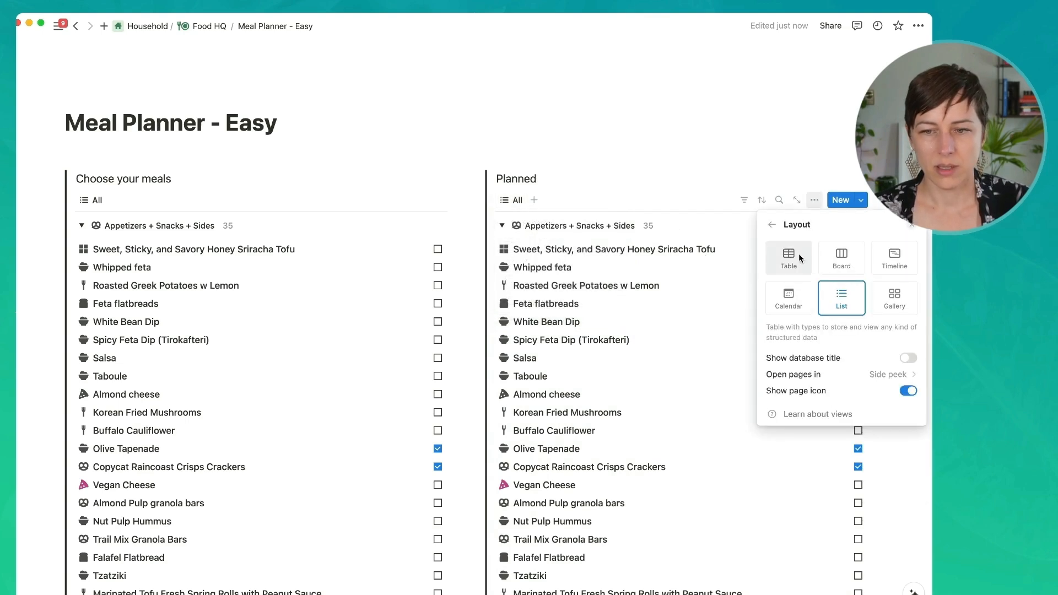
pyautogui.click(889, 291)
# Filter the Planned gallery to recipes whose Planned checkbox is checked, and save the filter for everyone.
pyautogui.click(772, 226)
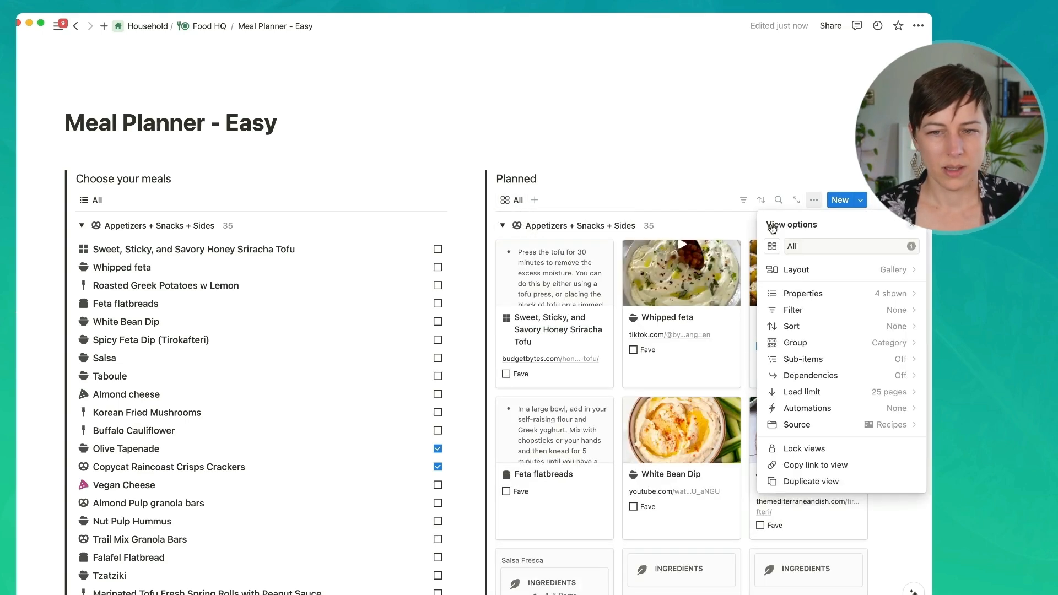
pyautogui.click(828, 311)
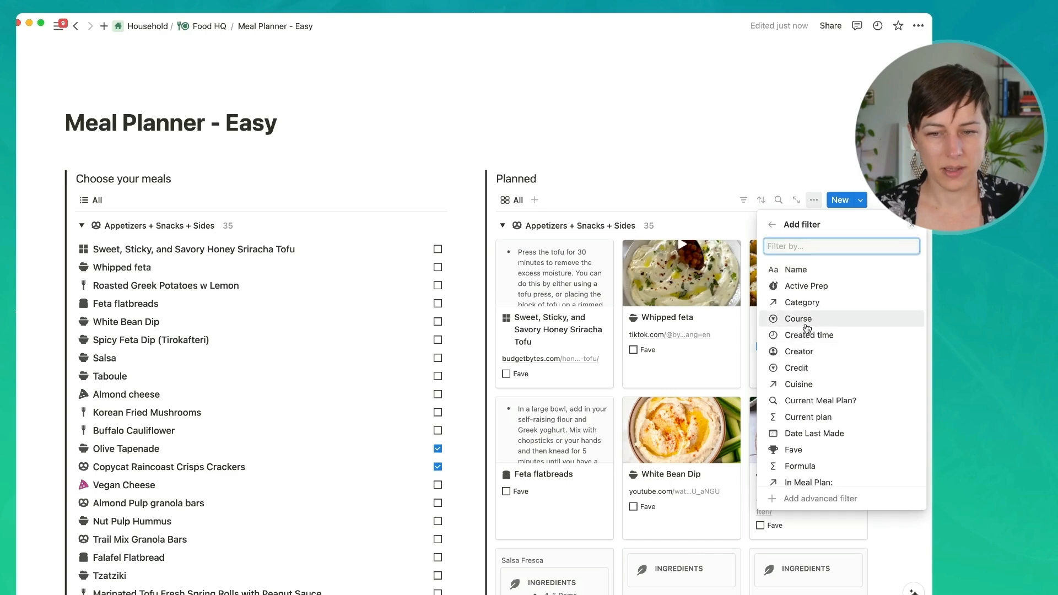
pyautogui.click(794, 318)
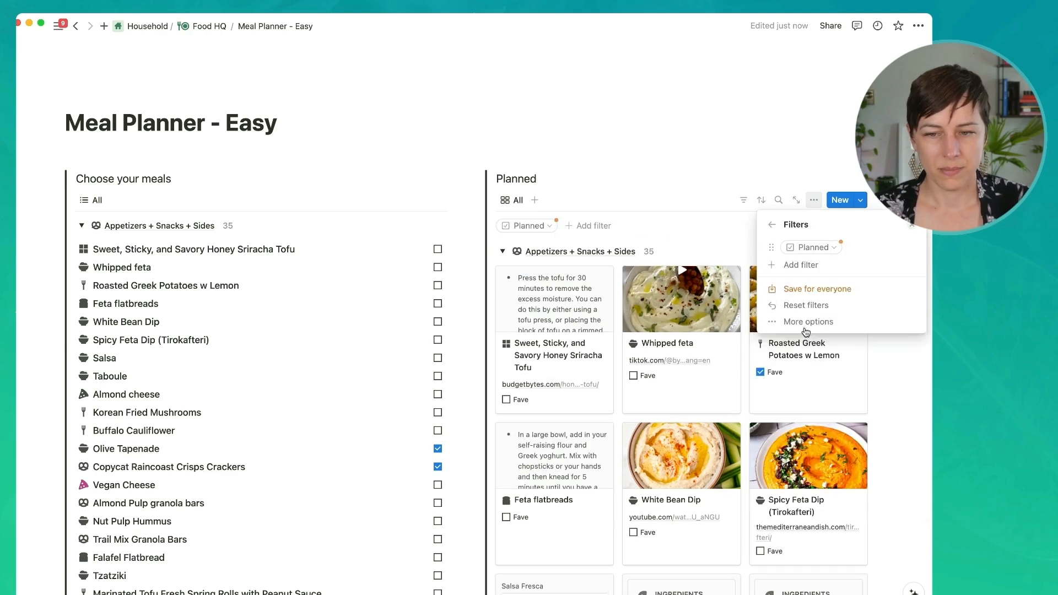
pyautogui.click(814, 249)
pyautogui.click(777, 300)
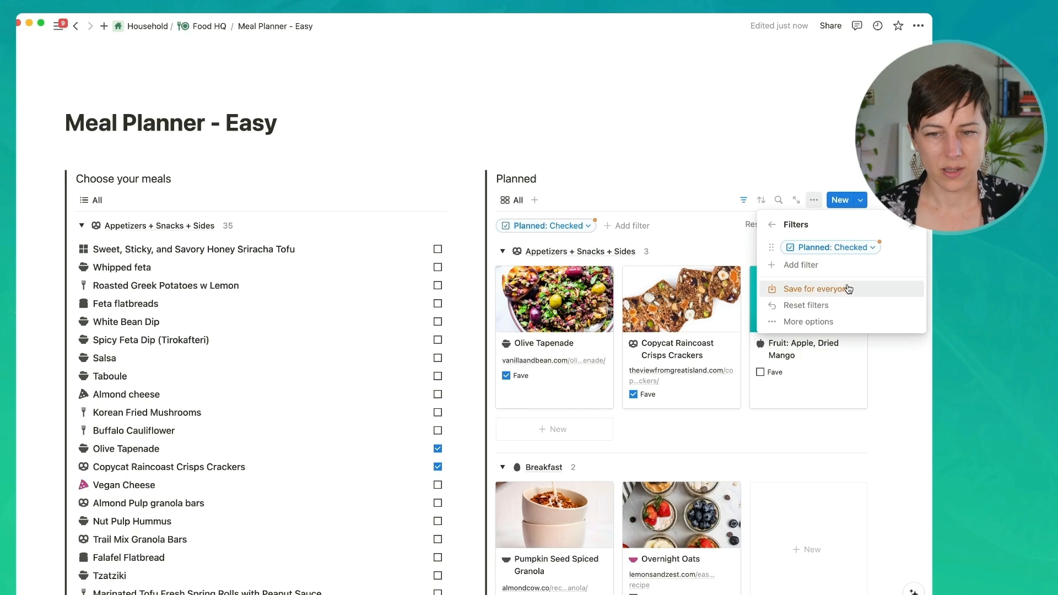
pyautogui.click(849, 288)
# Group the Planned gallery by Course and order the groups Breakfast, Lunch, Snacks + Sides, Condiments + Prep, Dinner, Dessert.
pyautogui.click(772, 225)
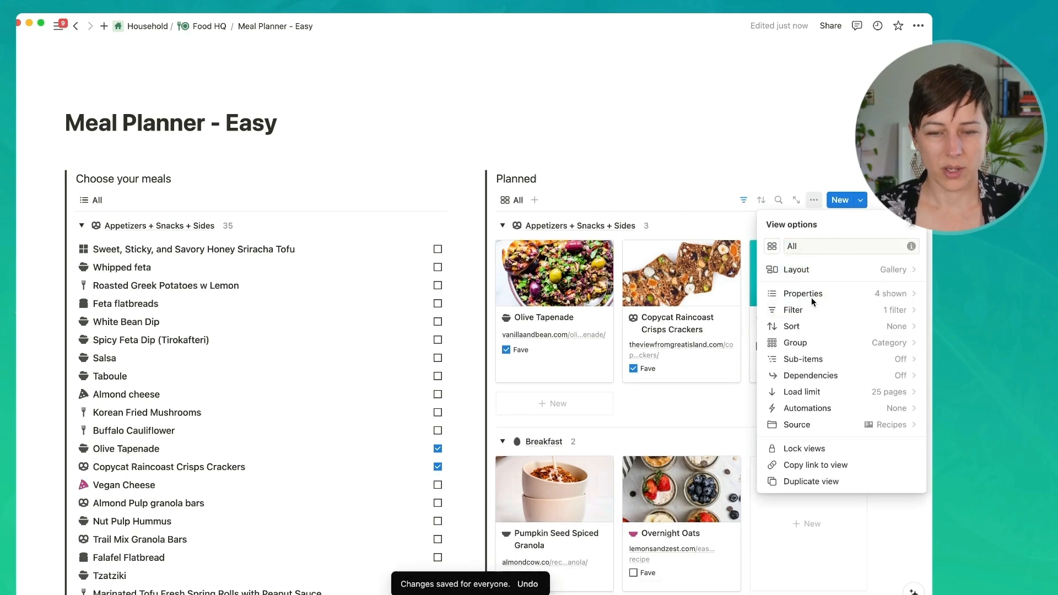
pyautogui.click(821, 342)
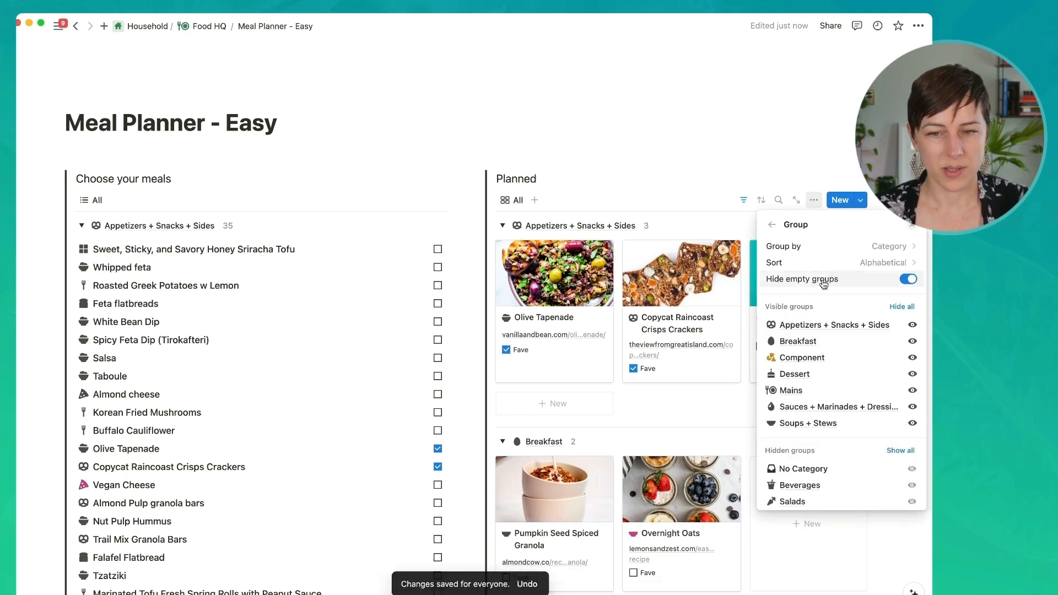
pyautogui.click(875, 253)
pyautogui.click(796, 329)
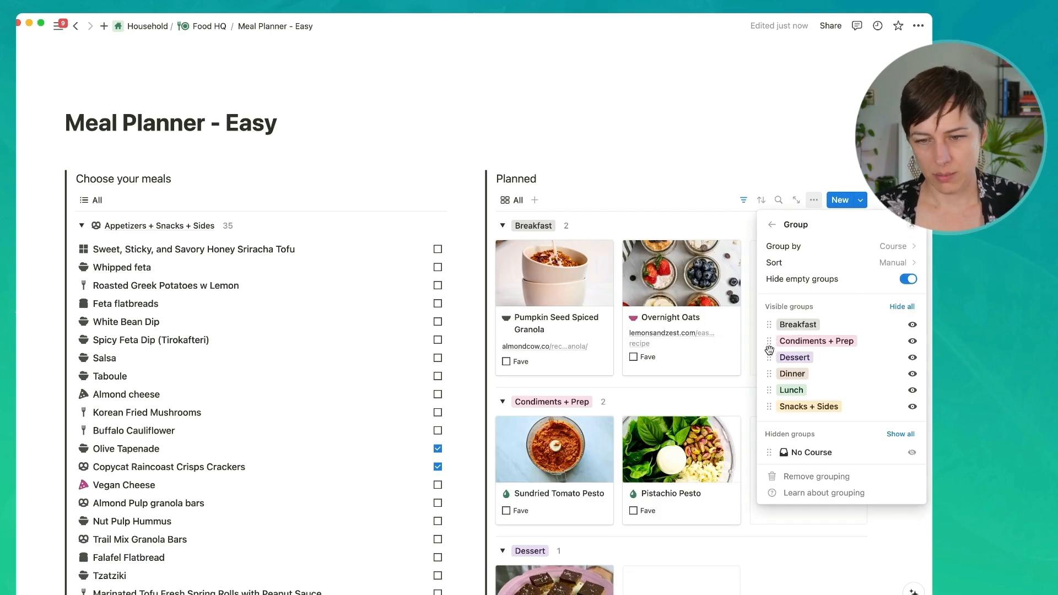
pyautogui.moveTo(769, 356)
pyautogui.mouseDown()
pyautogui.moveTo(768, 406)
pyautogui.moveTo(769, 341)
pyautogui.moveTo(770, 357)
pyautogui.mouseUp()
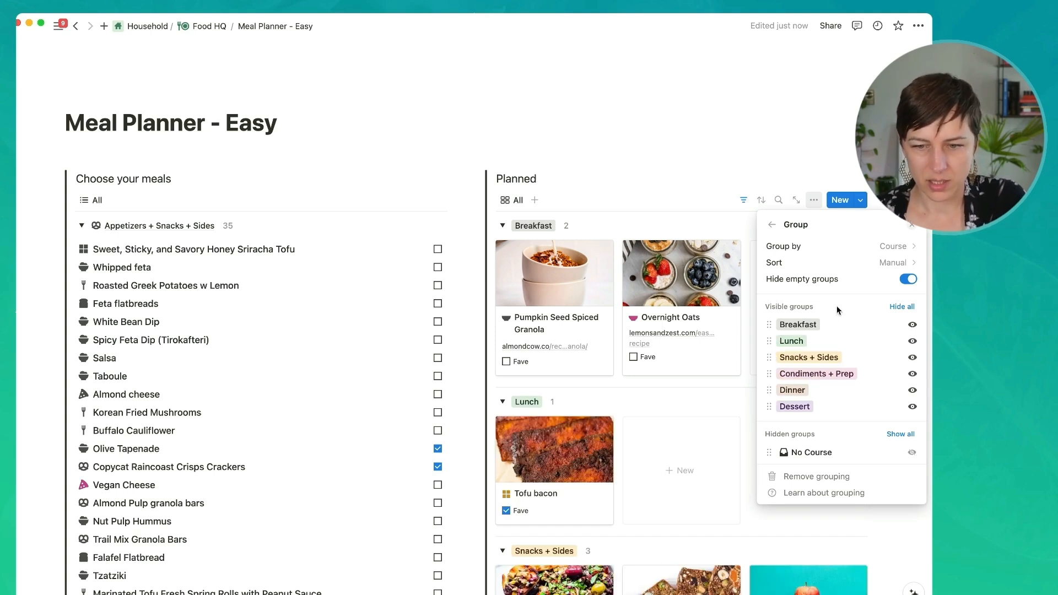
pyautogui.press('Escape')
# Collapse the Appetizers + Snacks + Sides, Beverages, Breakfast, Component, Dessert and Mains groups in the "Choose your meals" list.
pyautogui.click(81, 225)
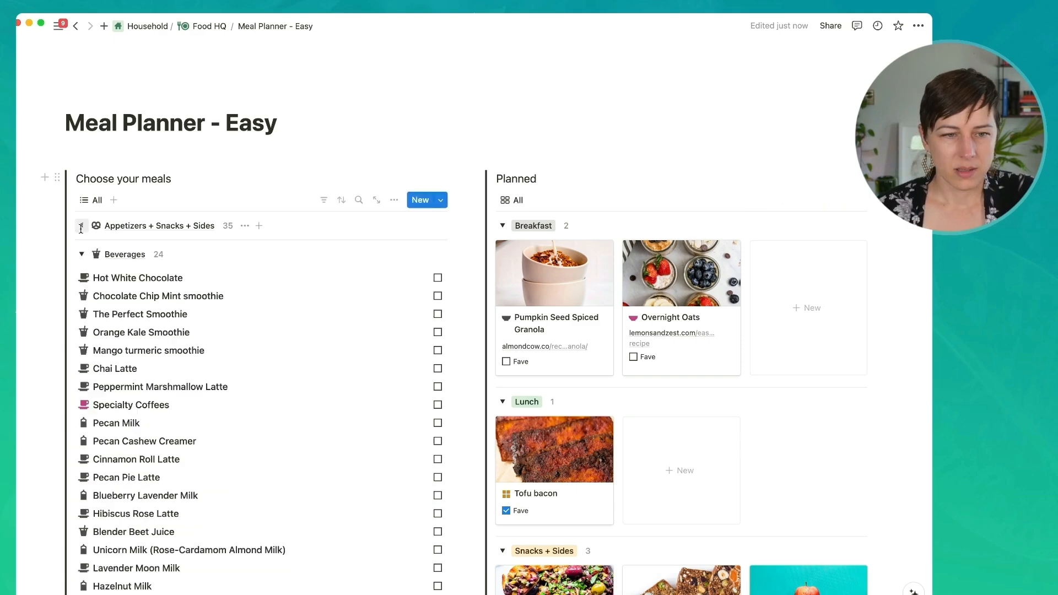
pyautogui.click(81, 254)
pyautogui.click(81, 283)
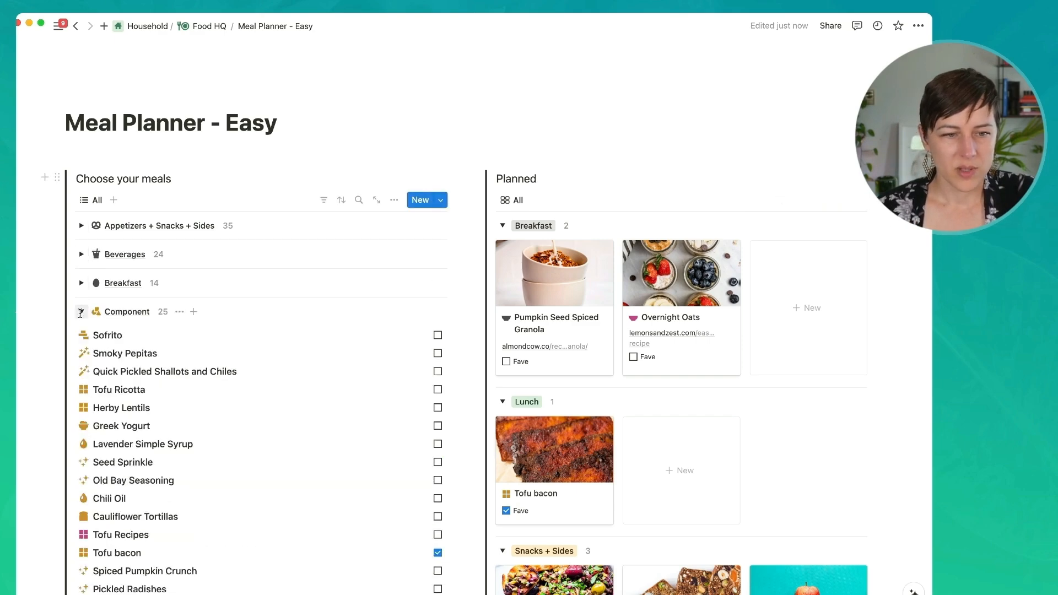
pyautogui.click(81, 312)
pyautogui.click(81, 340)
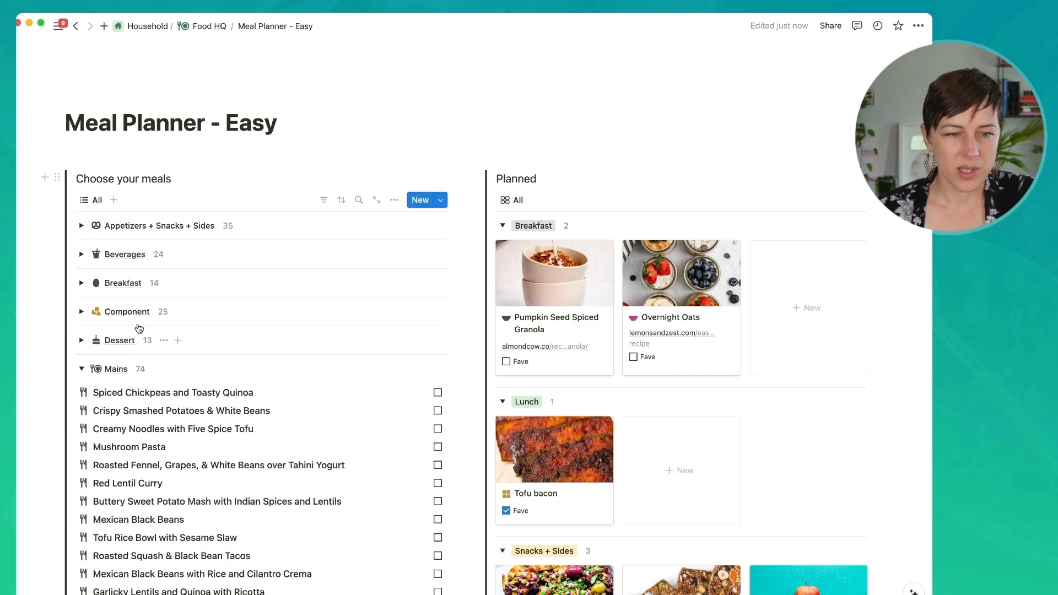
pyautogui.click(81, 368)
# Set the category groups of the "Choose your meals" list to manual sorting and hide the Beverages group.
pyautogui.click(397, 200)
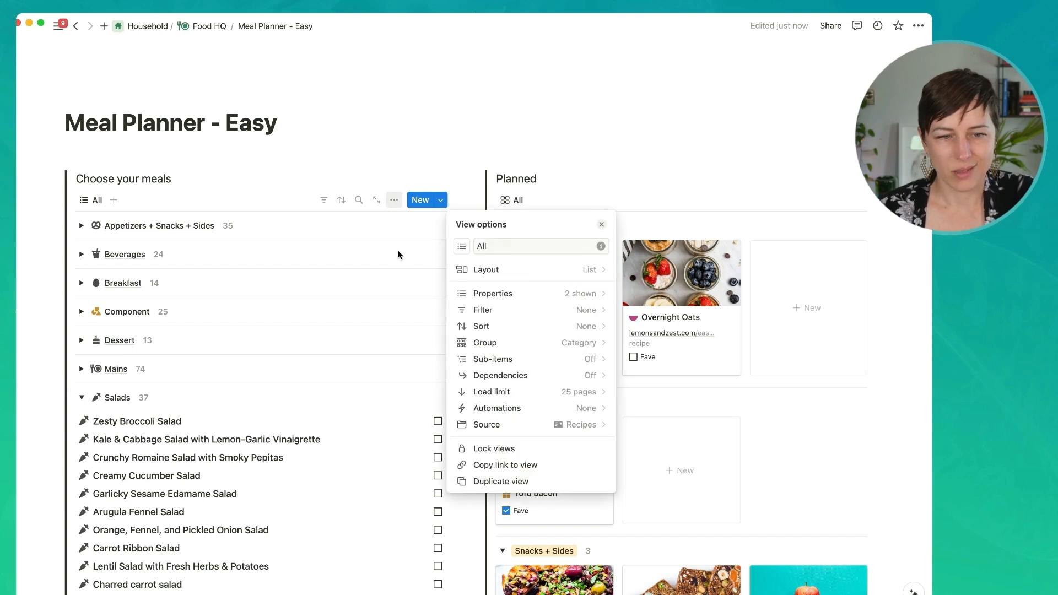
pyautogui.click(495, 342)
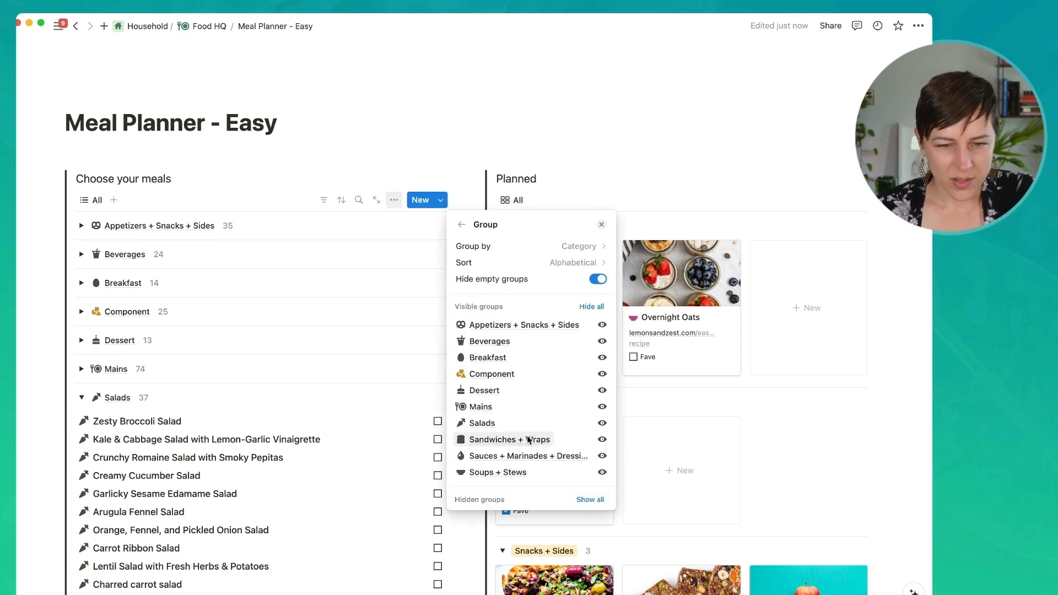
pyautogui.click(566, 264)
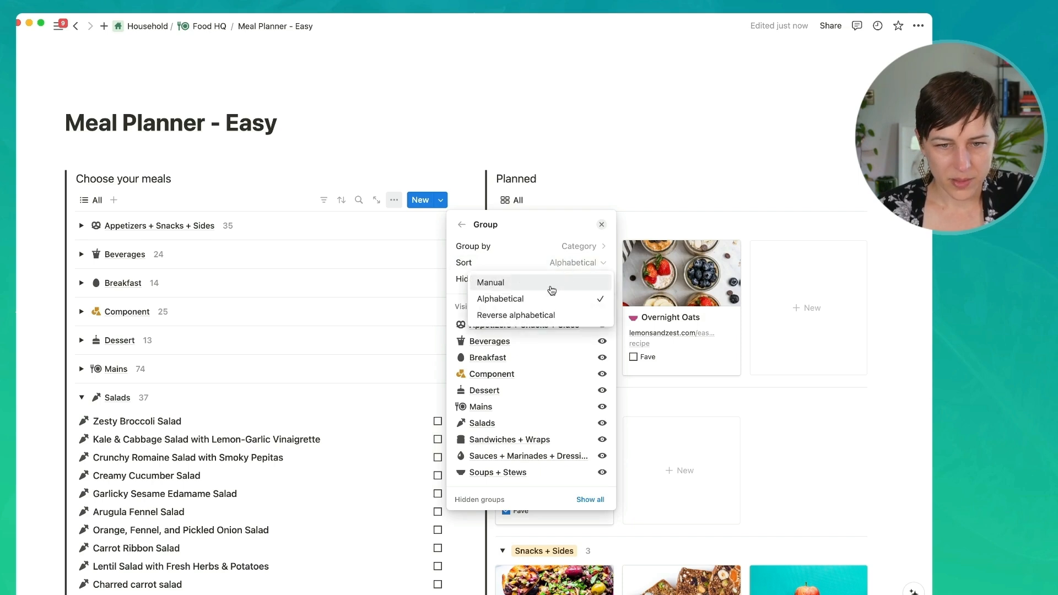
pyautogui.click(550, 285)
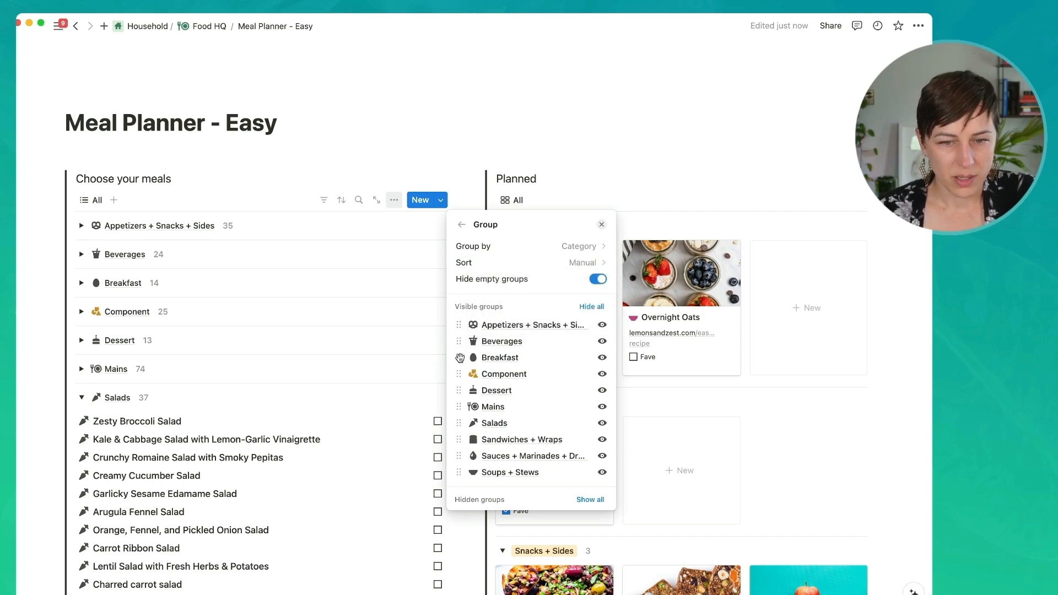
pyautogui.click(602, 342)
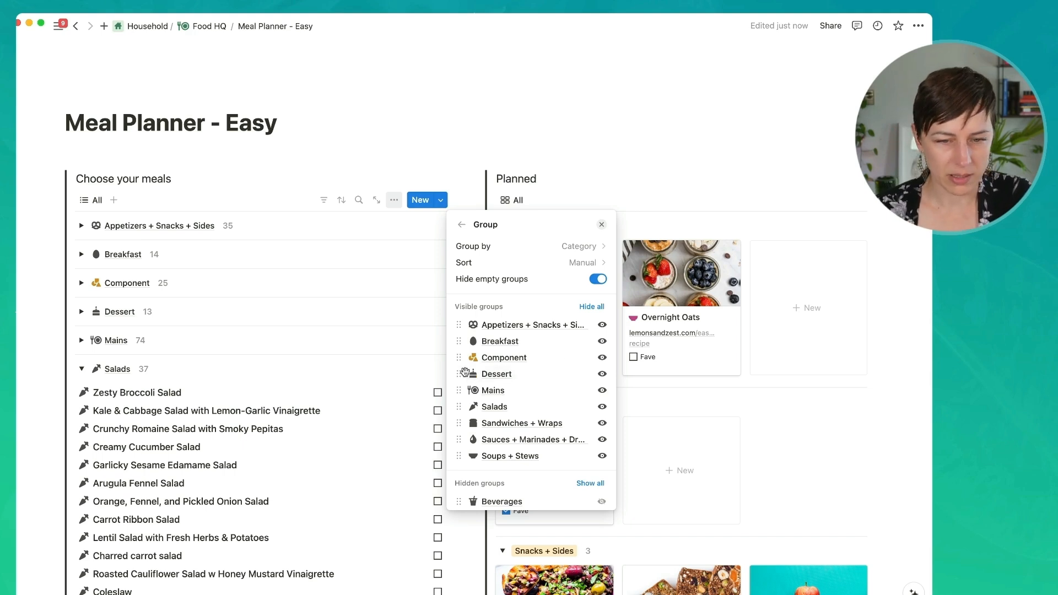
# Reorder the remaining groups after Component as Salads, Soups + Stews, Sandwiches + Wraps, Sauces + Marinades + Dressings, Mains, Dessert.
pyautogui.moveTo(459, 373); pyautogui.dragTo(464, 454)
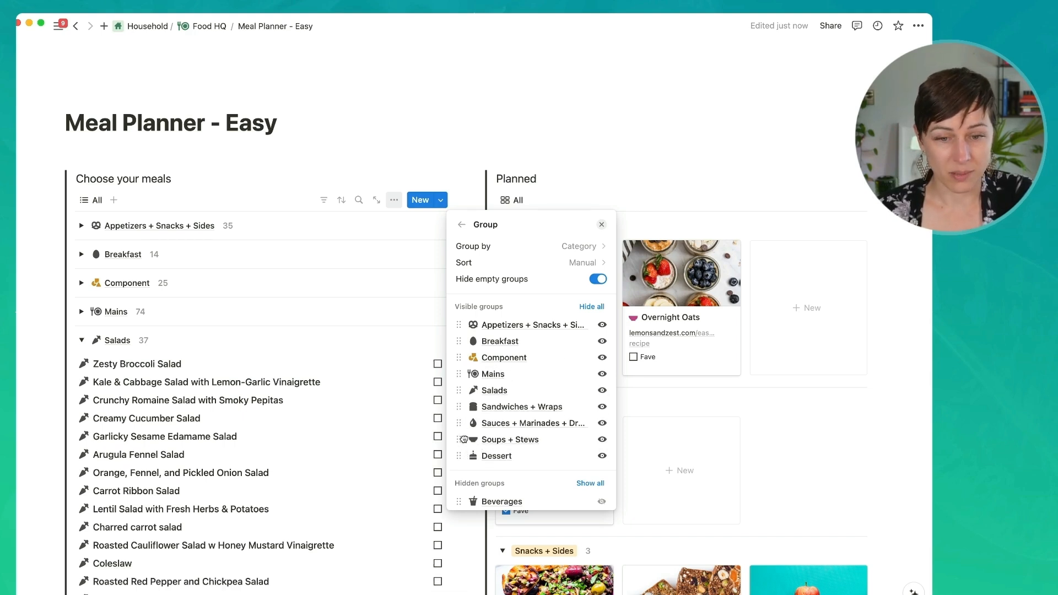
pyautogui.moveTo(458, 375)
pyautogui.mouseDown()
pyautogui.moveTo(461, 440)
pyautogui.moveTo(461, 391)
pyautogui.mouseUp()
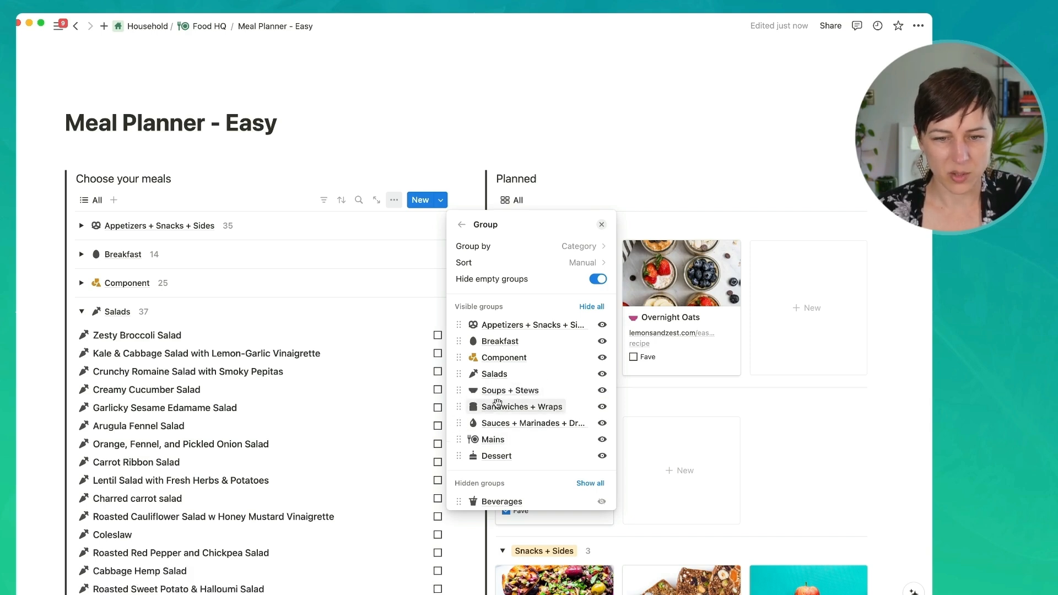
pyautogui.click(515, 135)
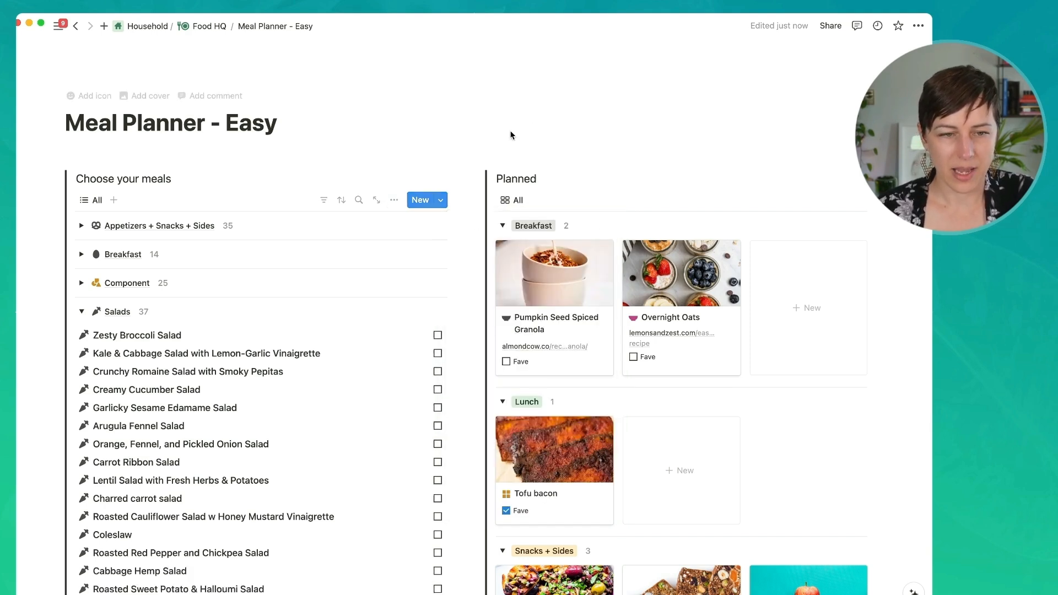
# Make the "Choose your meals" and "Planned" headings bold.
pyautogui.tripleClick(116, 179)
pyautogui.doubleClick(515, 177)
pyautogui.press('super+b')
# Give the page a dark drink-and-burger icon, found by searching the icon set for "meal".
pyautogui.click(94, 99)
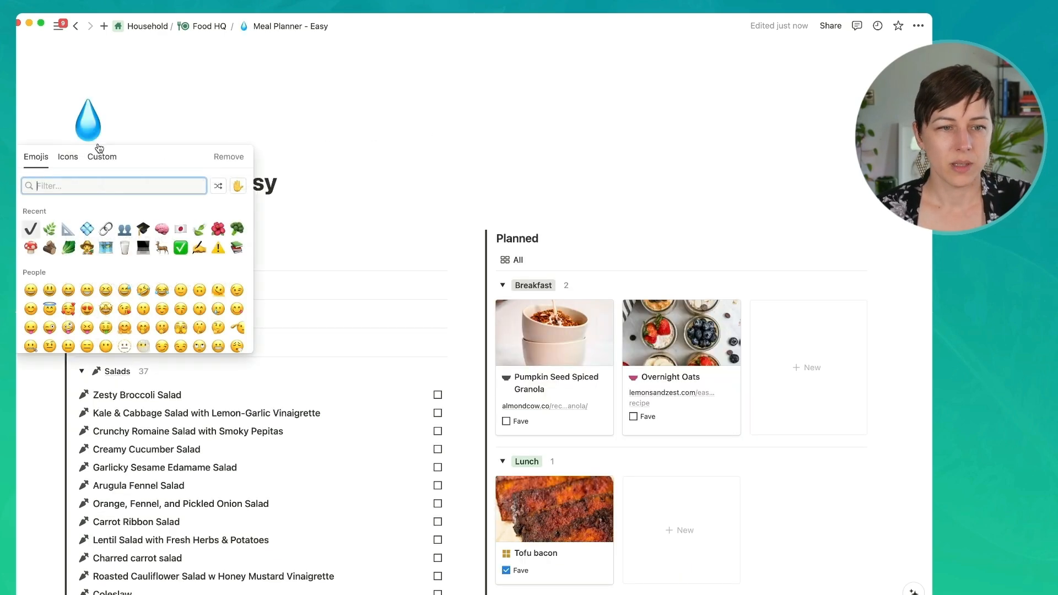
pyautogui.click(62, 160)
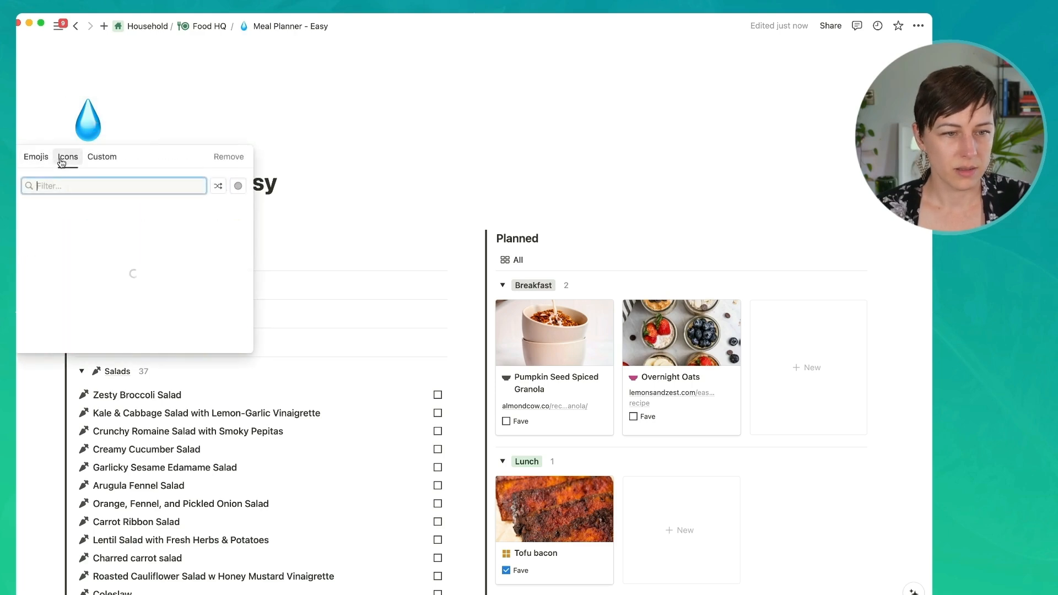
pyautogui.write('meal')
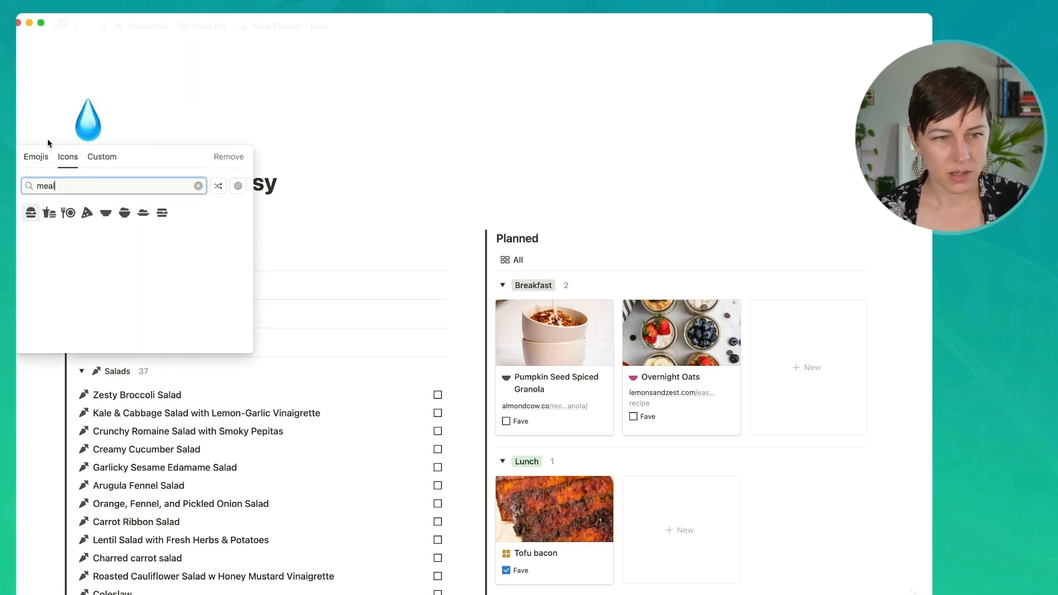
pyautogui.click(50, 213)
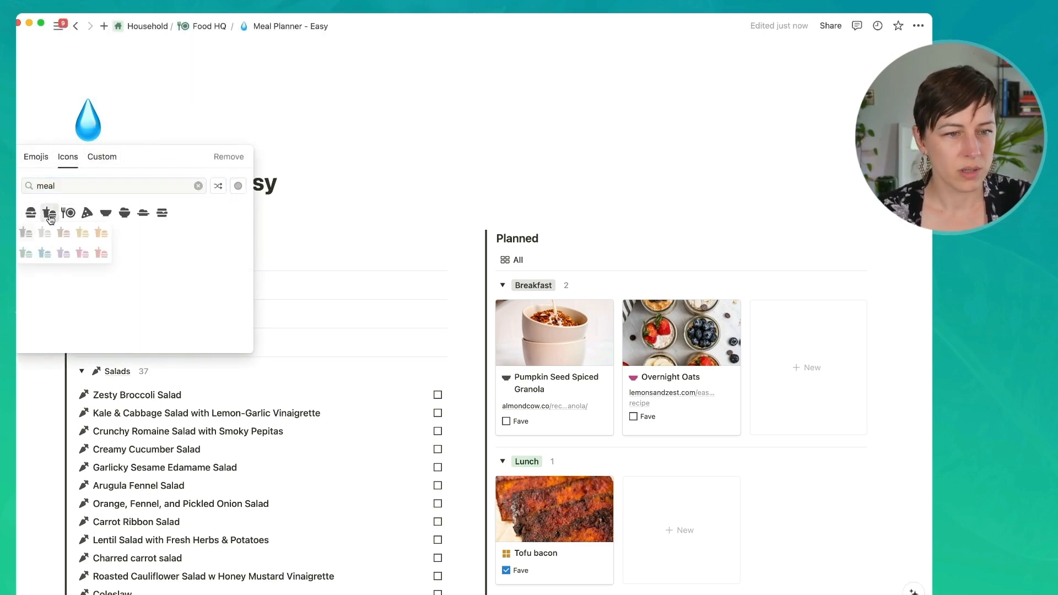
pyautogui.click(25, 234)
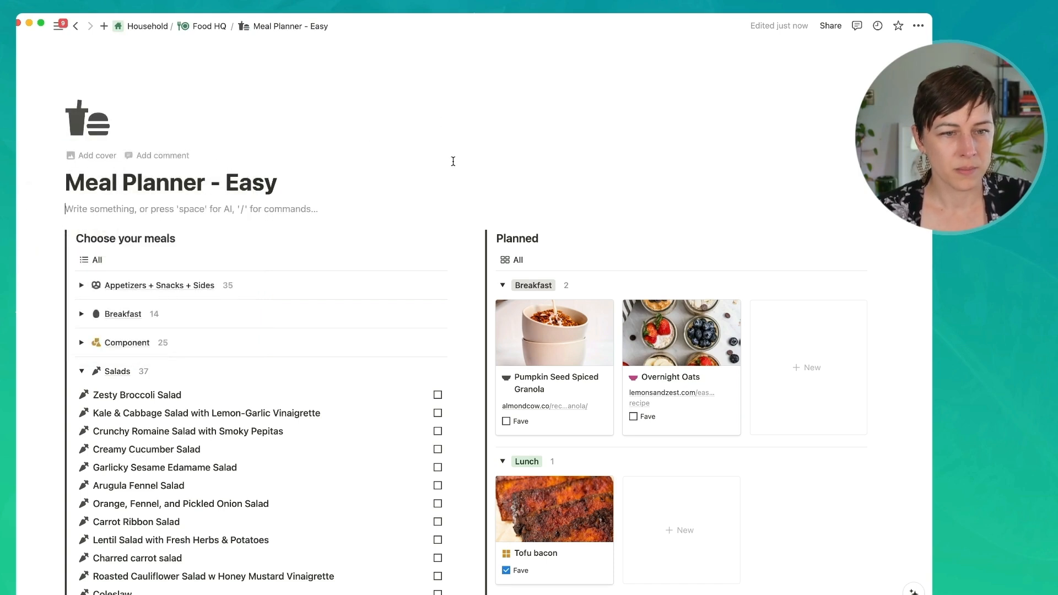
pyautogui.click(369, 175)
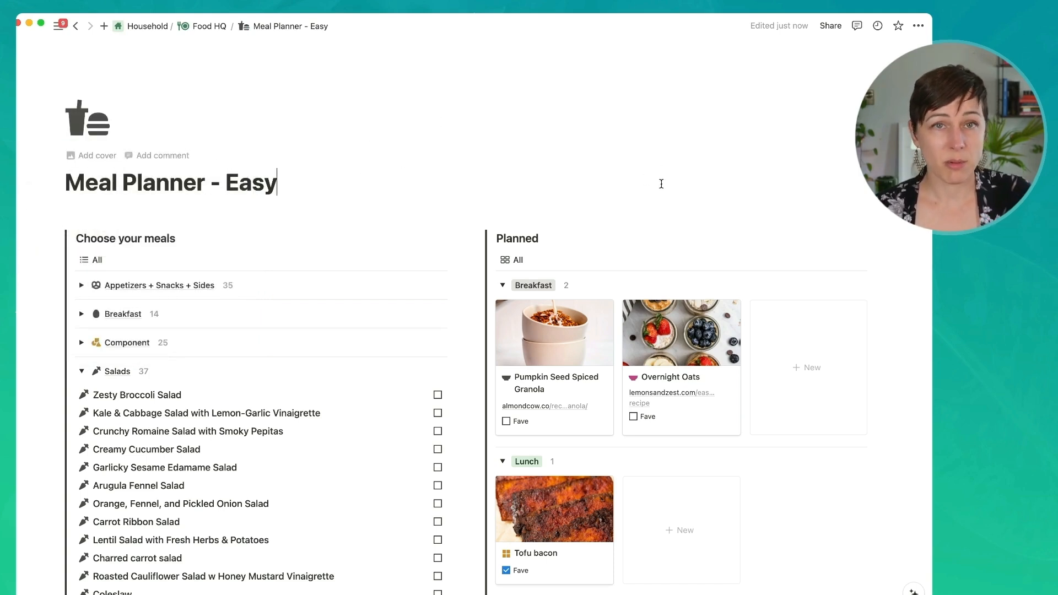
# In the Breakfast group, mark Breakfast Ideas and Ultimate Granola as planned and unmark Overnight Oats and Pumpkin Seed Spiced Granola.
pyautogui.scroll(-1, 410, 282)
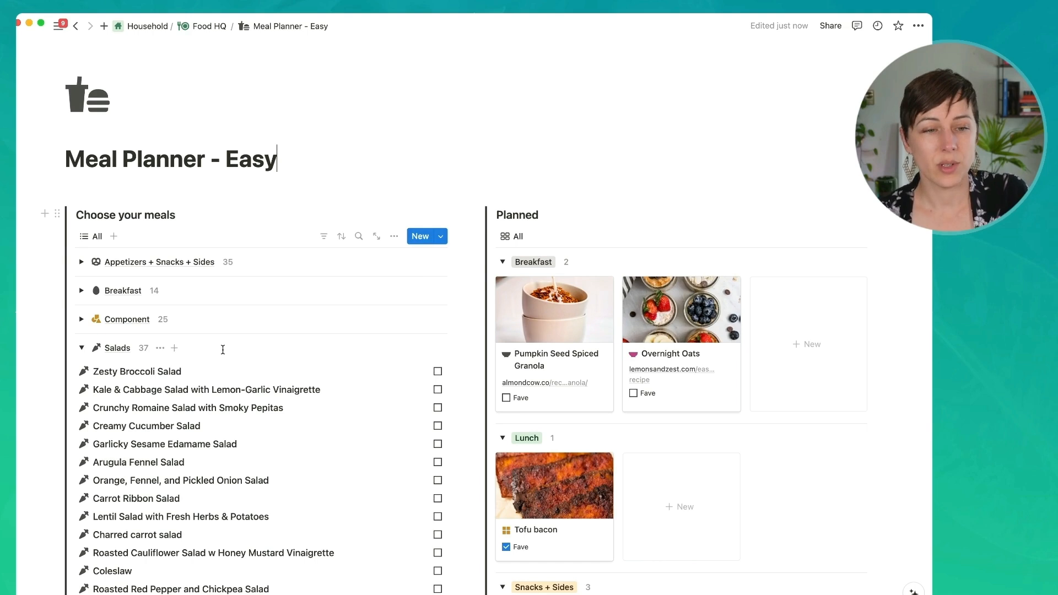
pyautogui.click(82, 291)
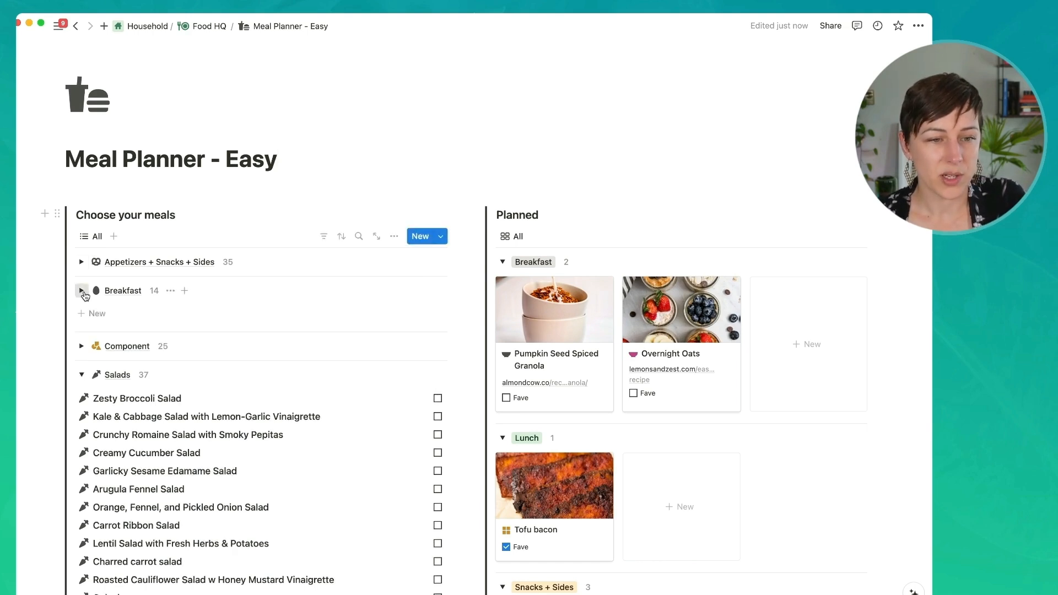
pyautogui.click(437, 313)
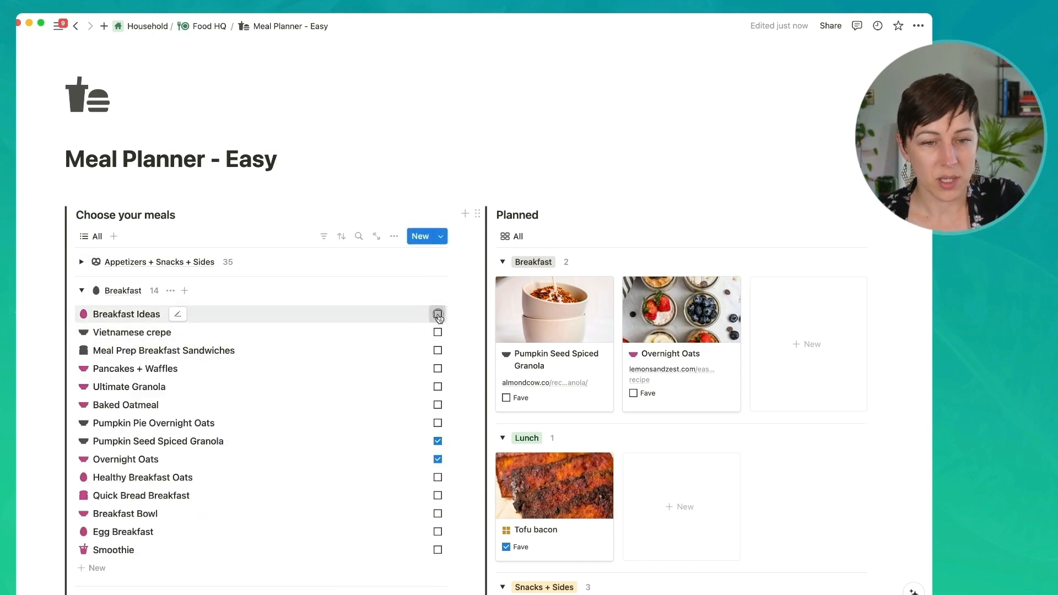
pyautogui.click(438, 458)
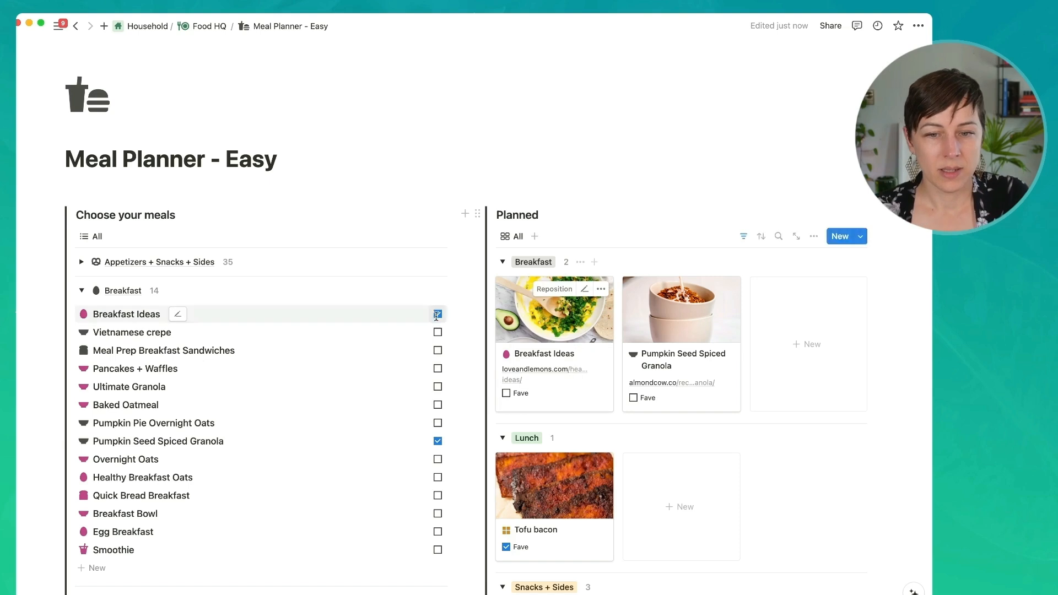
pyautogui.click(438, 441)
pyautogui.click(437, 386)
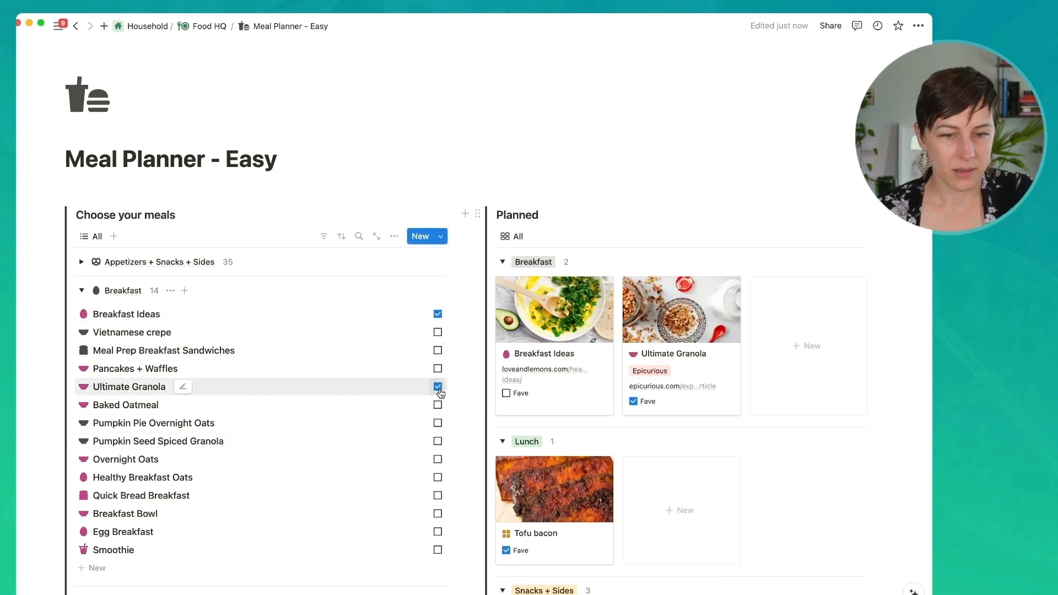
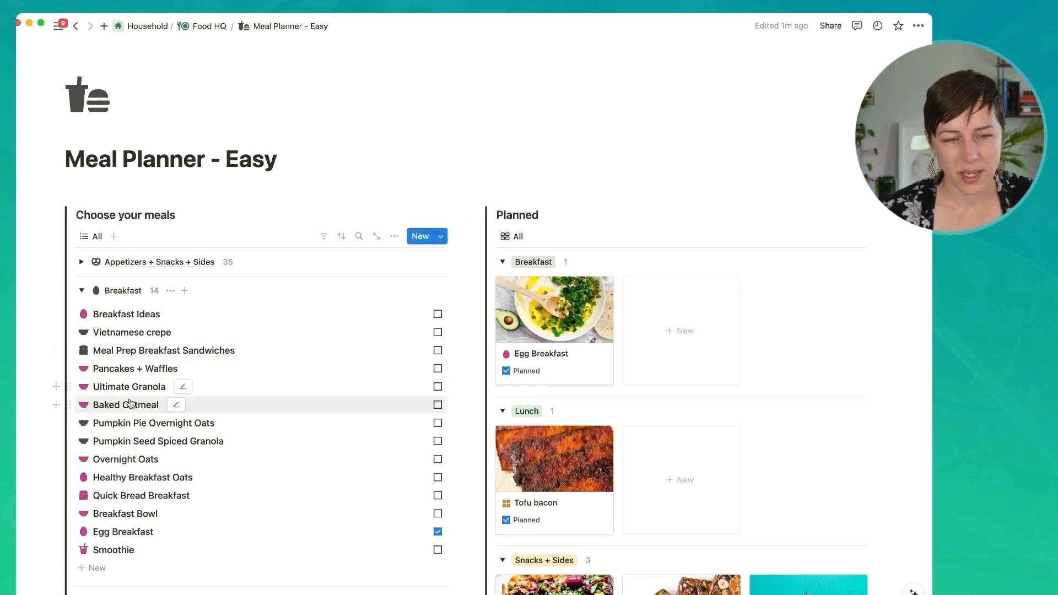
# Review the full Baked Oatmeal recipe, and mark it as planned in the Breakfast group.
pyautogui.click(132, 407)
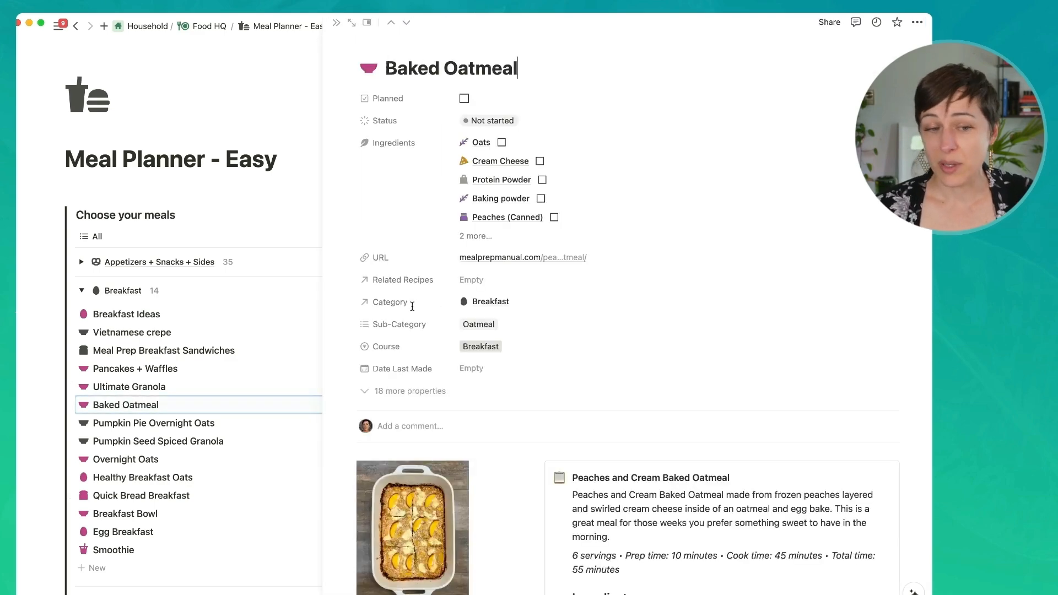
pyautogui.scroll(-5, 502, 442)
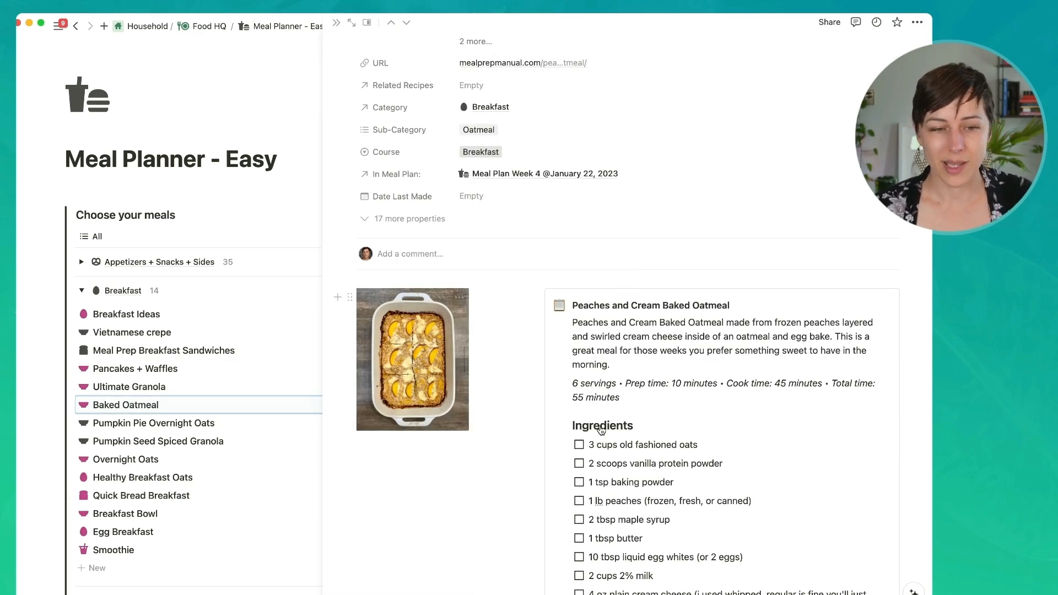
pyautogui.scroll(-15, 732, 353)
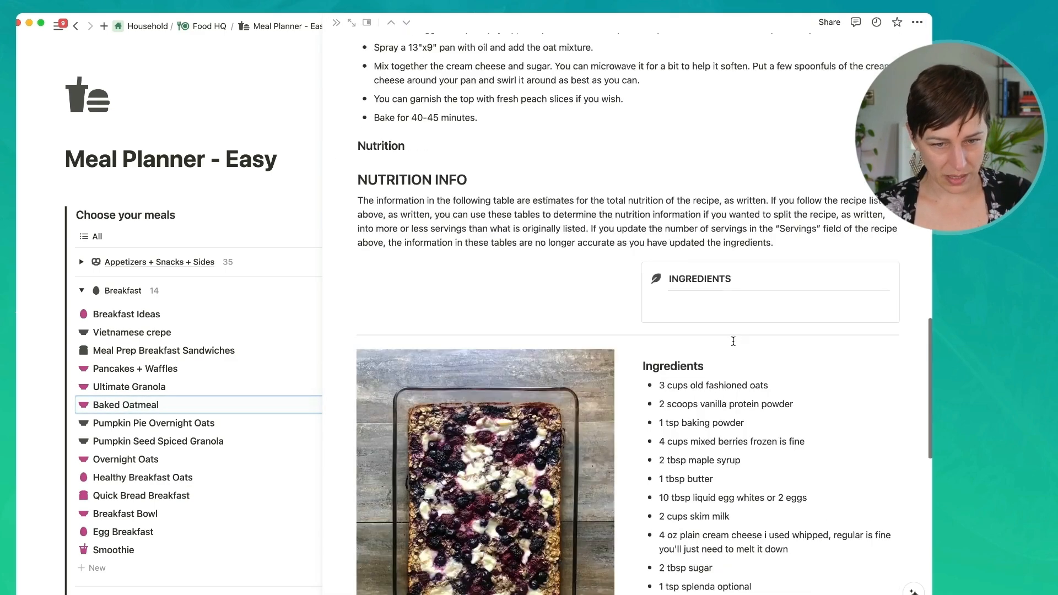
pyautogui.scroll(10, 717, 386)
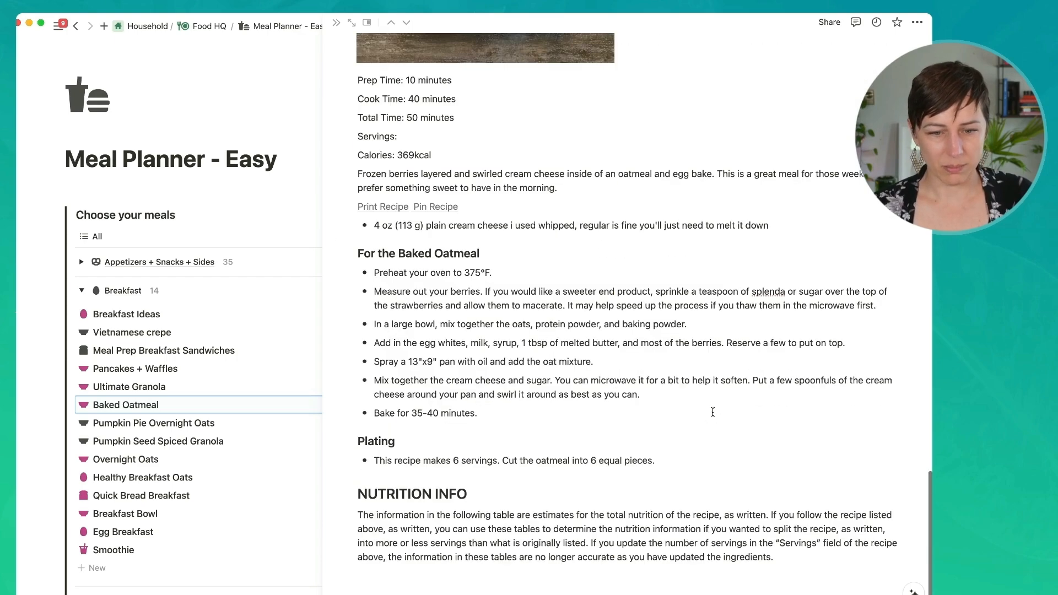
pyautogui.scroll(8, 713, 409)
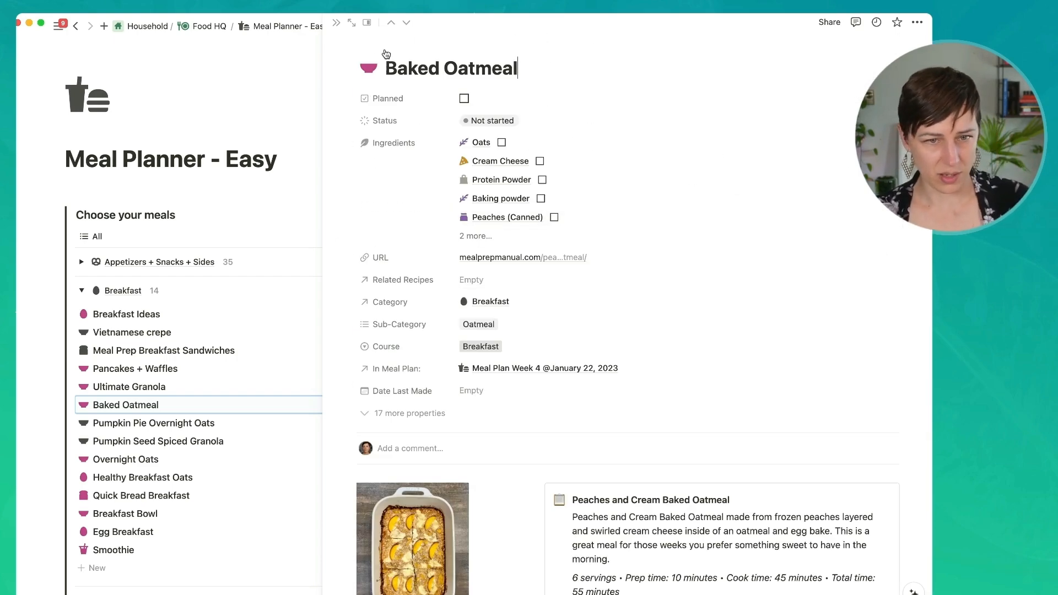
pyautogui.click(337, 25)
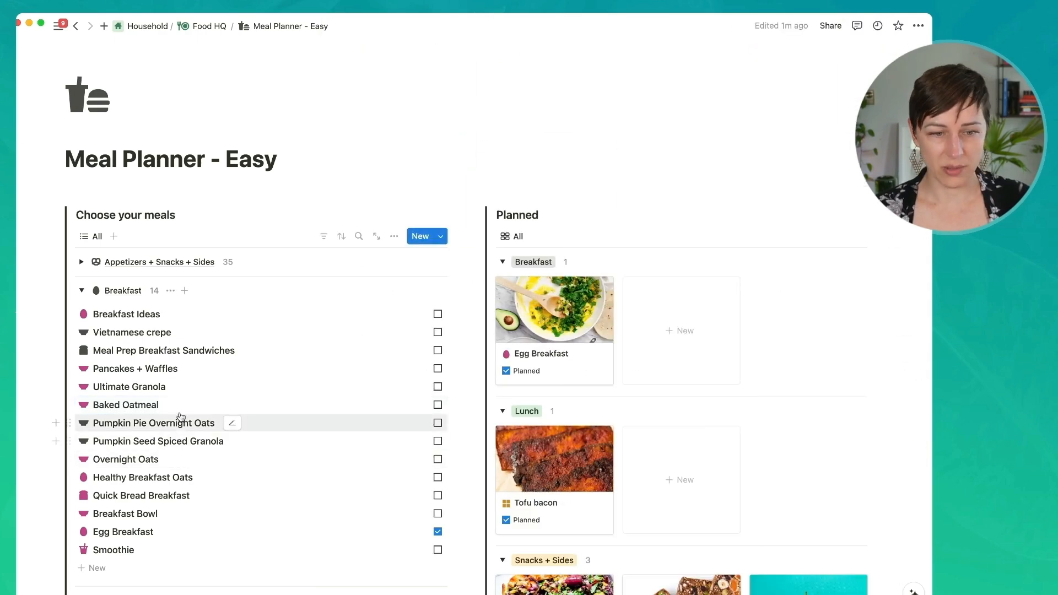
pyautogui.click(437, 404)
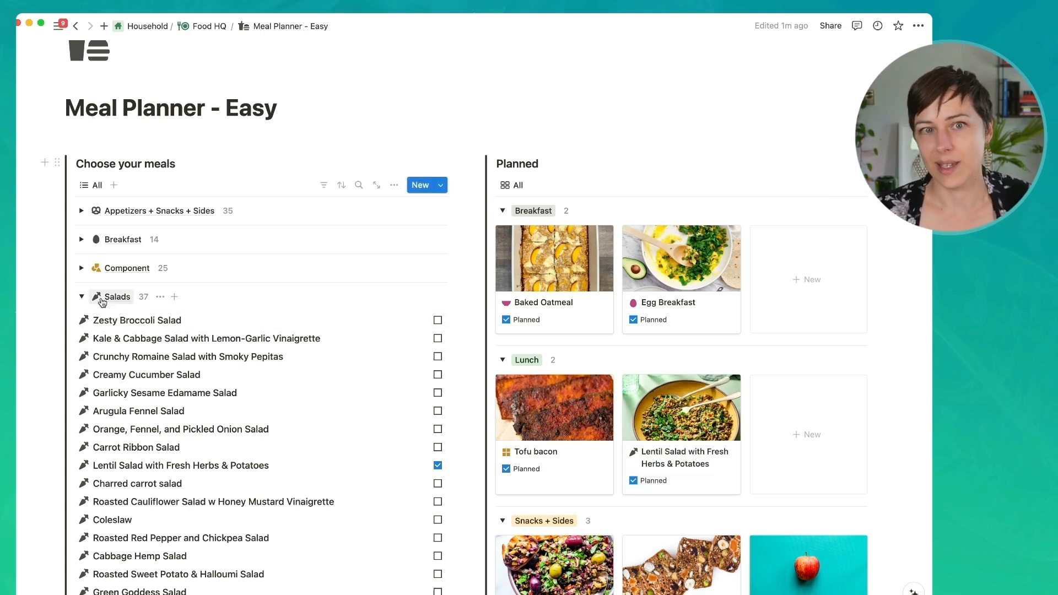
# Collapse the Salads group and examine the properties and recipe gallery on the Appetizers + Snacks + Sides category page.
pyautogui.click(82, 298)
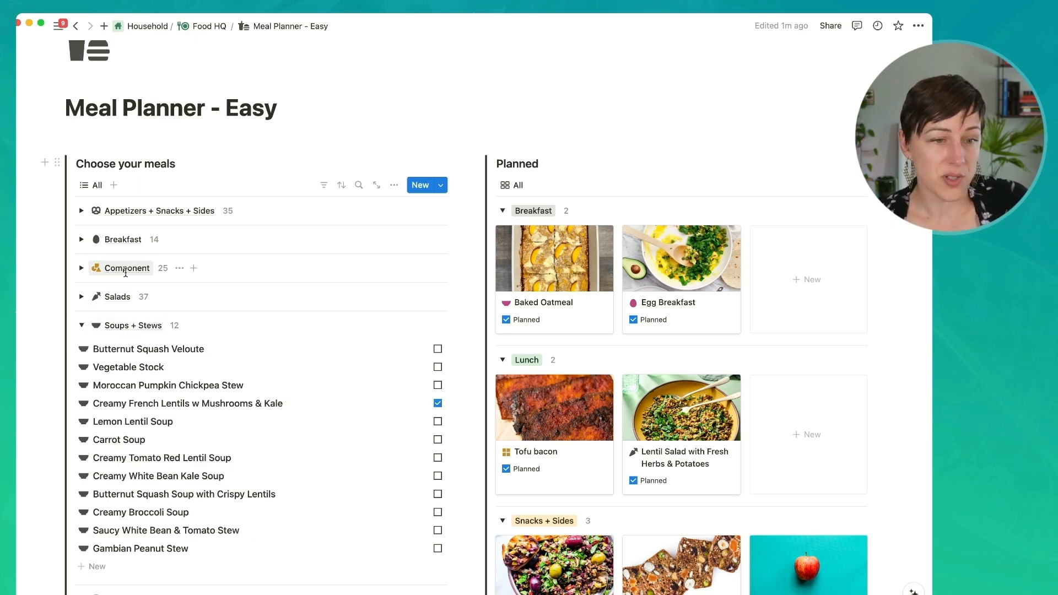
pyautogui.click(135, 212)
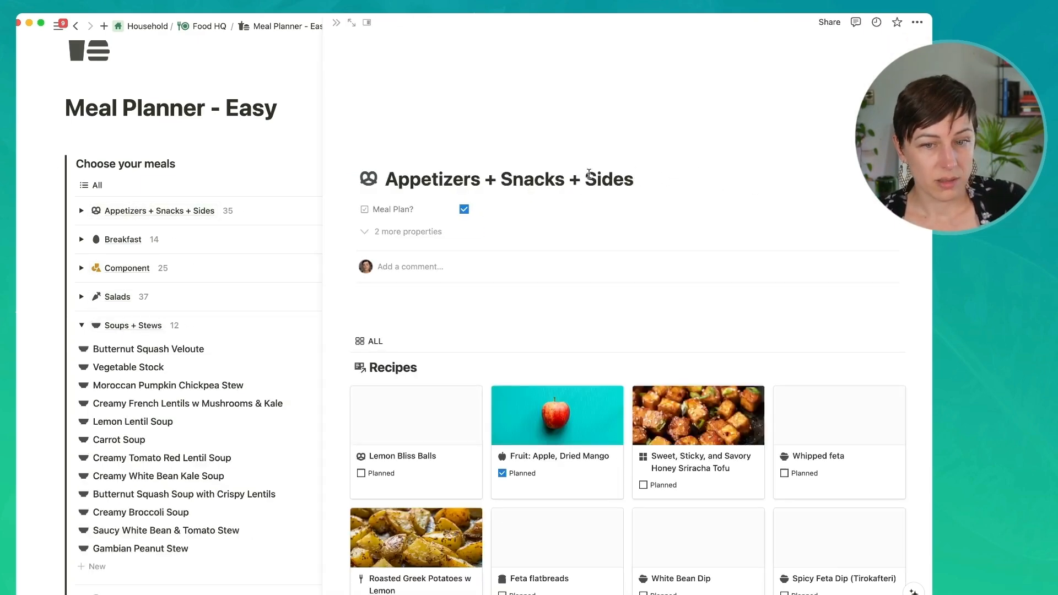
pyautogui.click(417, 231)
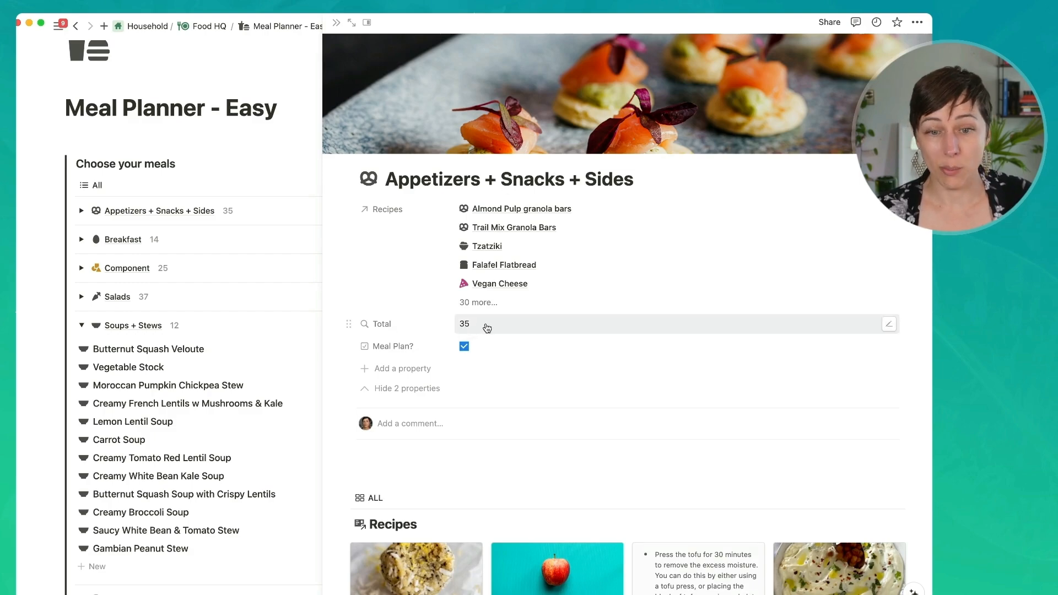
pyautogui.click(413, 388)
pyautogui.scroll(-10, 663, 449)
pyautogui.scroll(9, 690, 475)
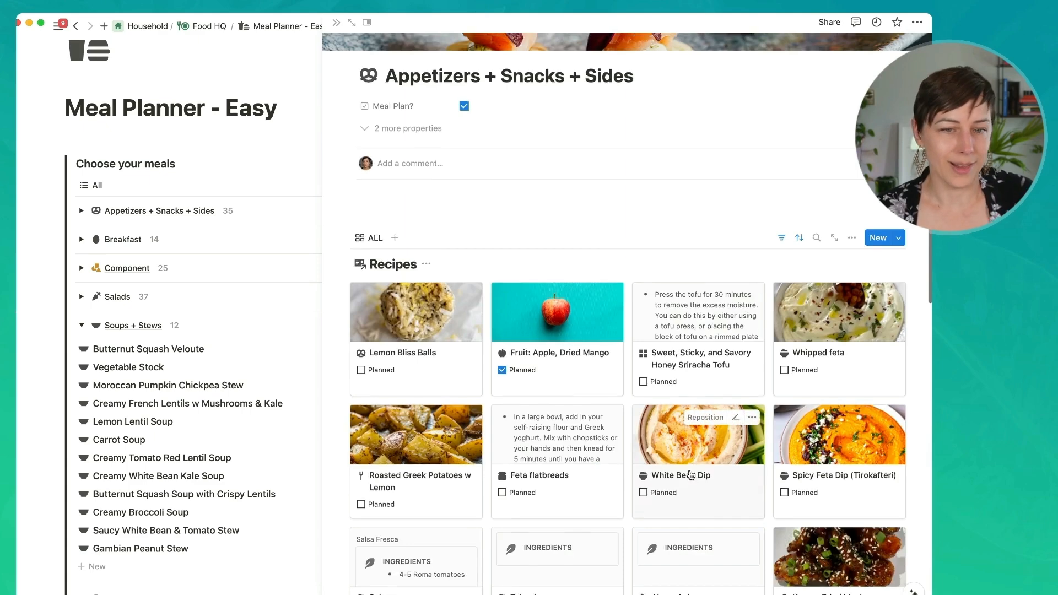
pyautogui.scroll(3, 691, 475)
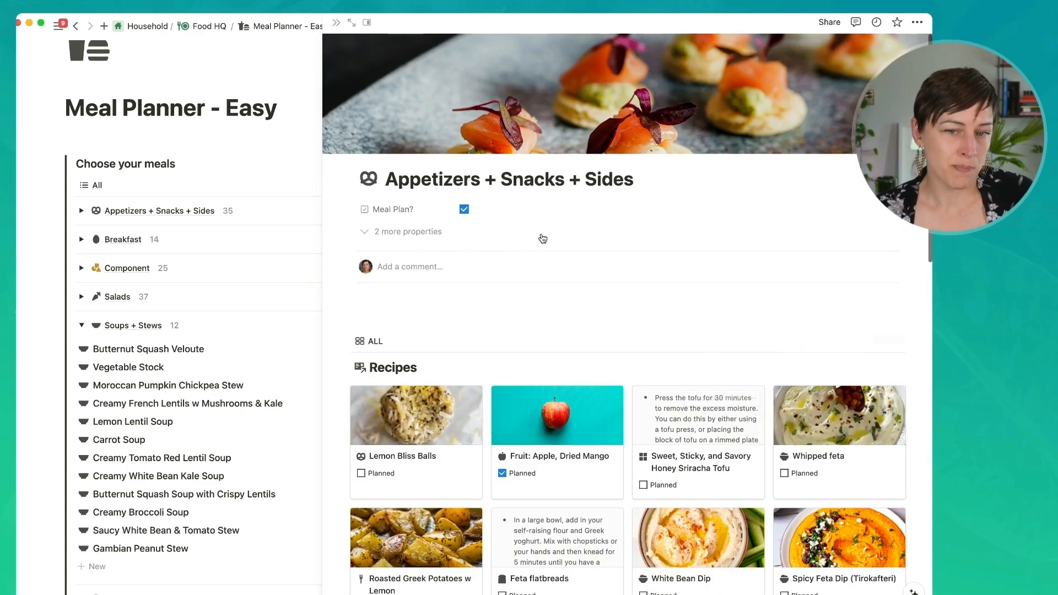
pyautogui.click(335, 25)
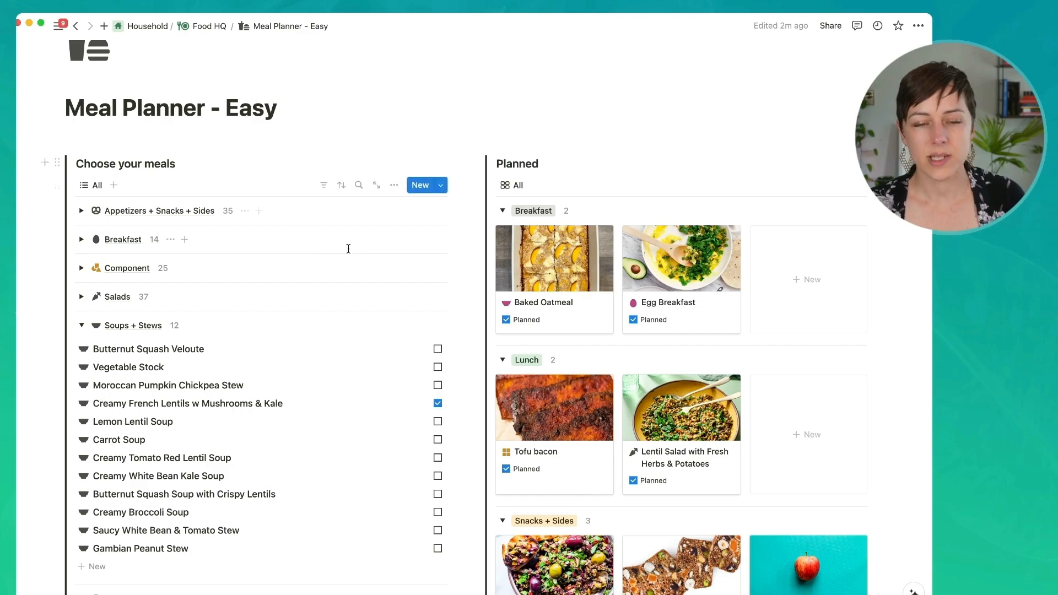
# Examine the recipe gallery and oatmeal content on the Breakfast category page, and collapse the Soups + Stews group.
pyautogui.click(115, 240)
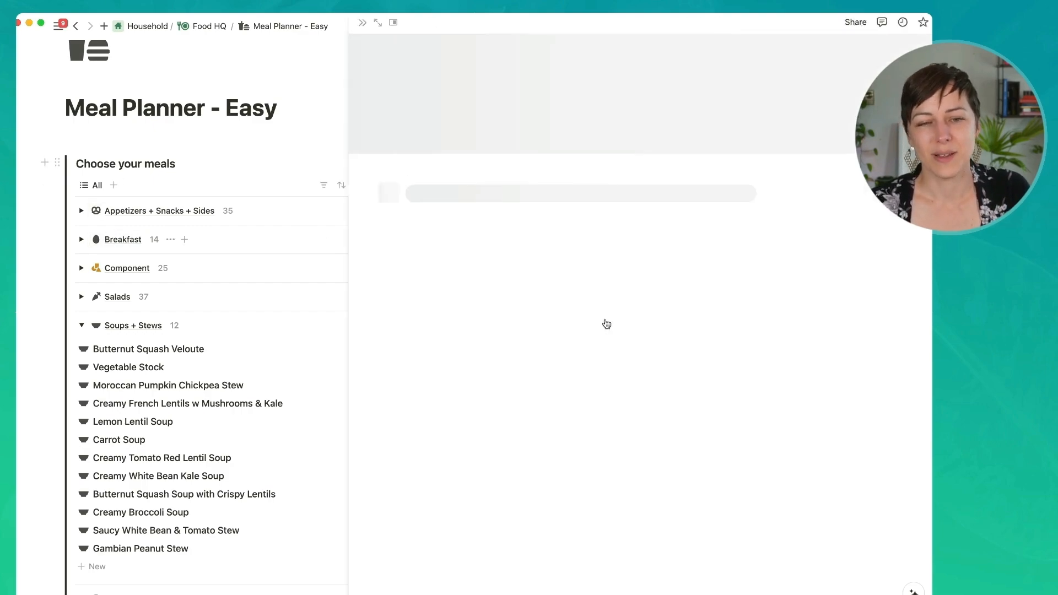
pyautogui.scroll(-10, 631, 312)
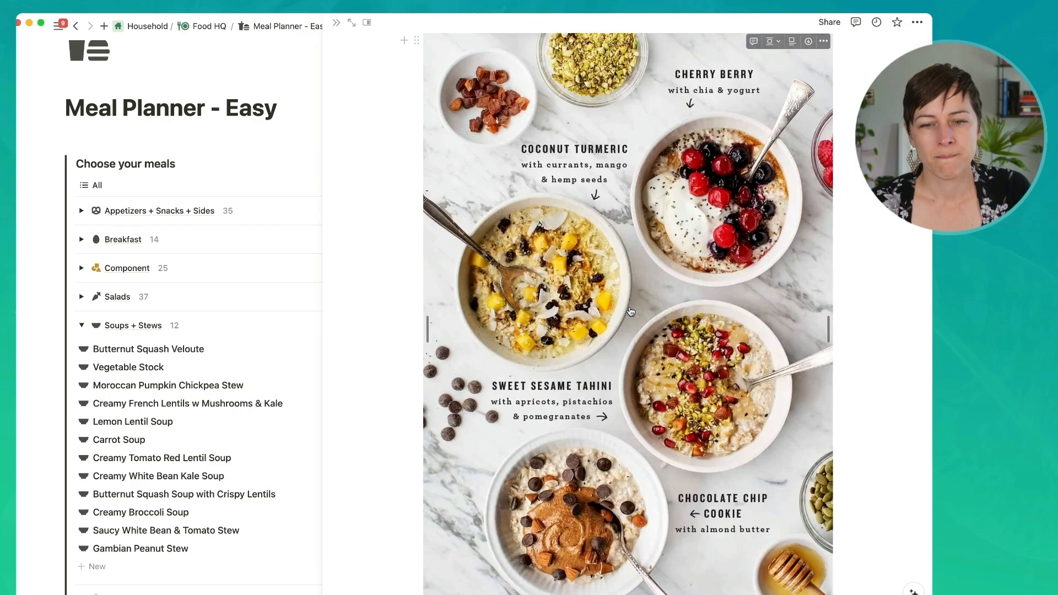
pyautogui.scroll(10, 632, 312)
pyautogui.scroll(-8, 592, 301)
pyautogui.scroll(-20, 592, 300)
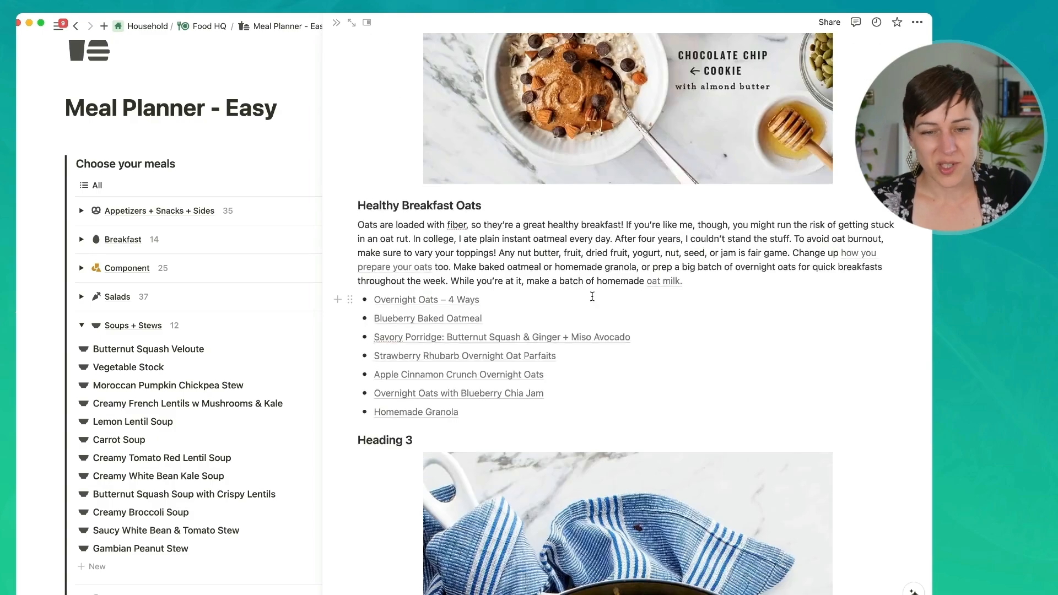
pyautogui.scroll(20, 689, 389)
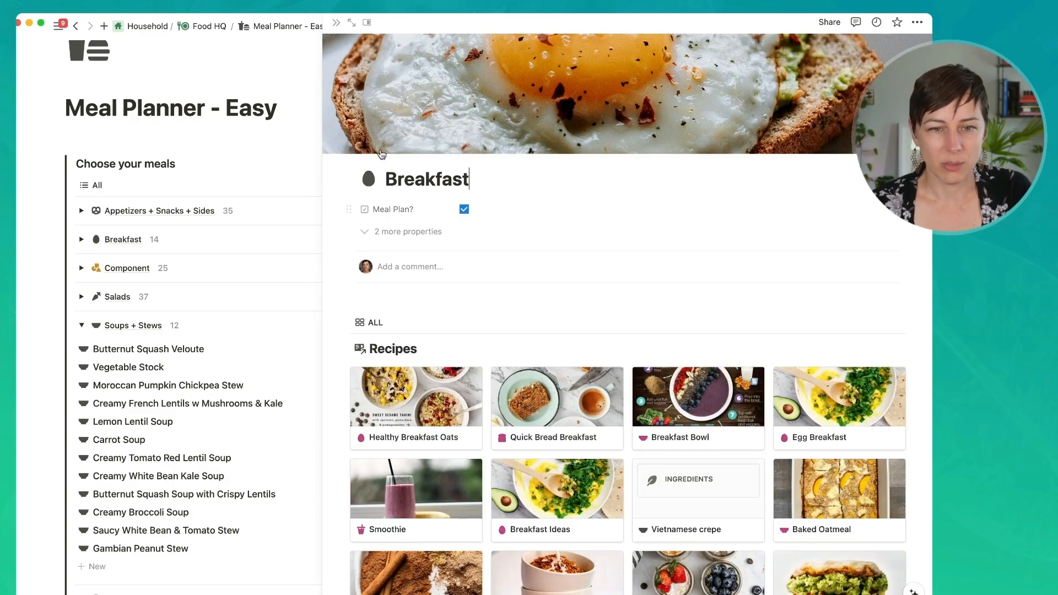
pyautogui.click(336, 22)
pyautogui.click(80, 326)
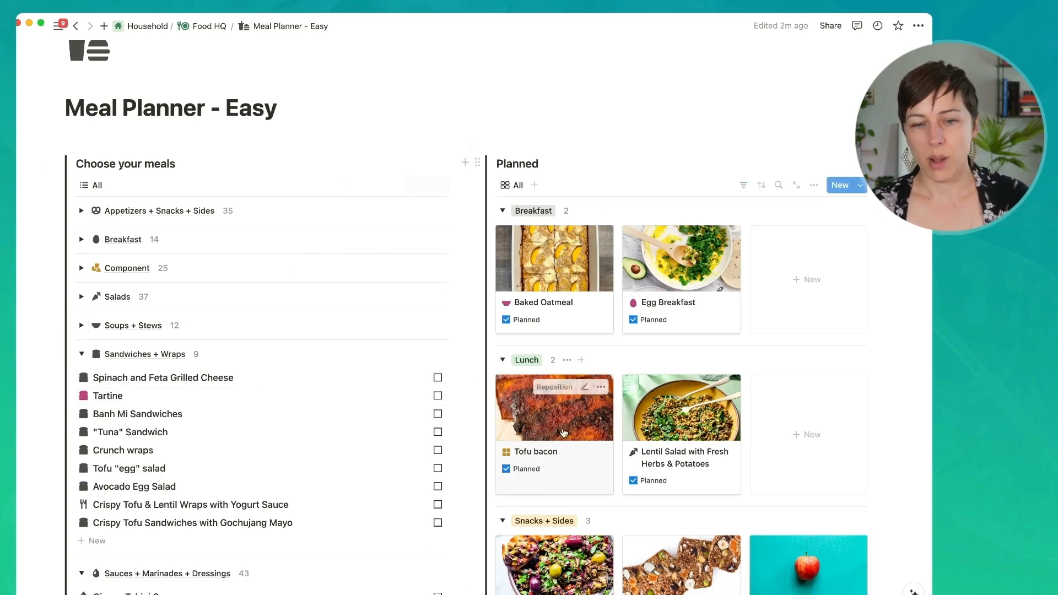
# Review the properties of the planned Lentil Salad with Fresh Herbs & Potatoes recipe, including its Sub-Category and Course.
pyautogui.click(678, 419)
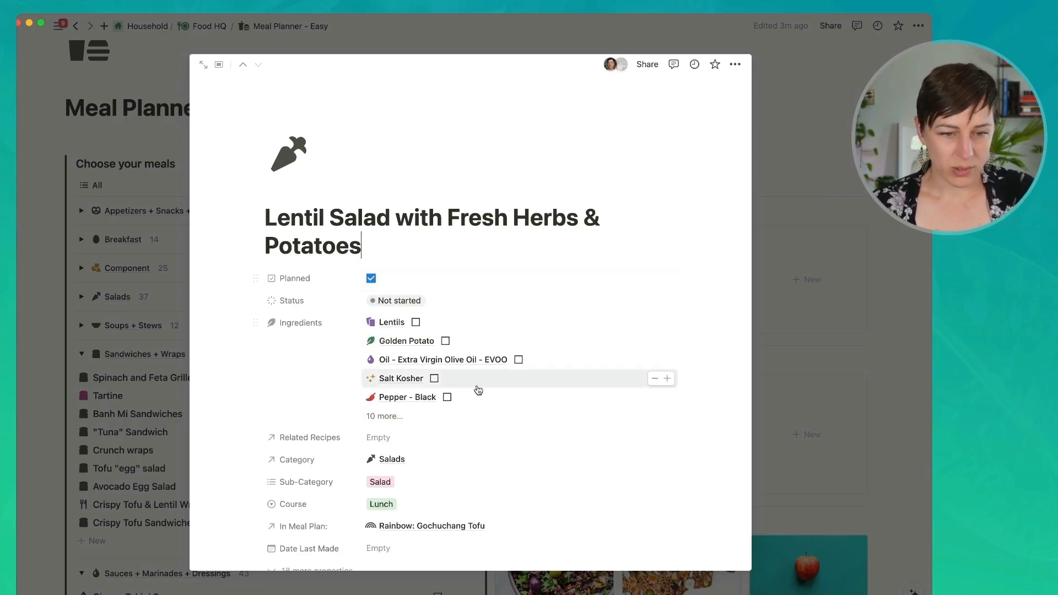
pyautogui.scroll(-3, 477, 386)
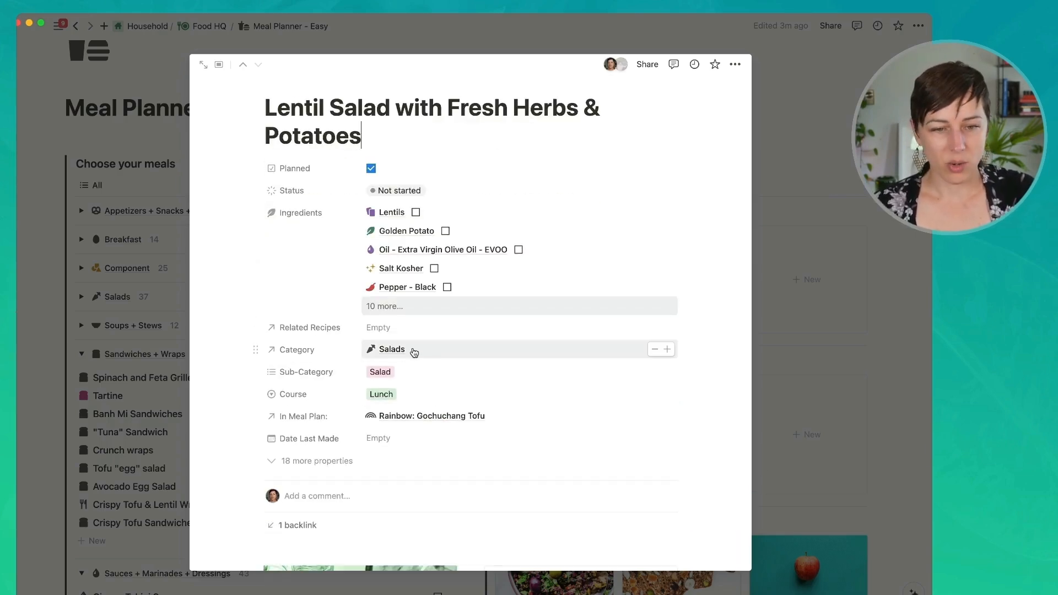
pyautogui.click(408, 373)
pyautogui.press('Escape')
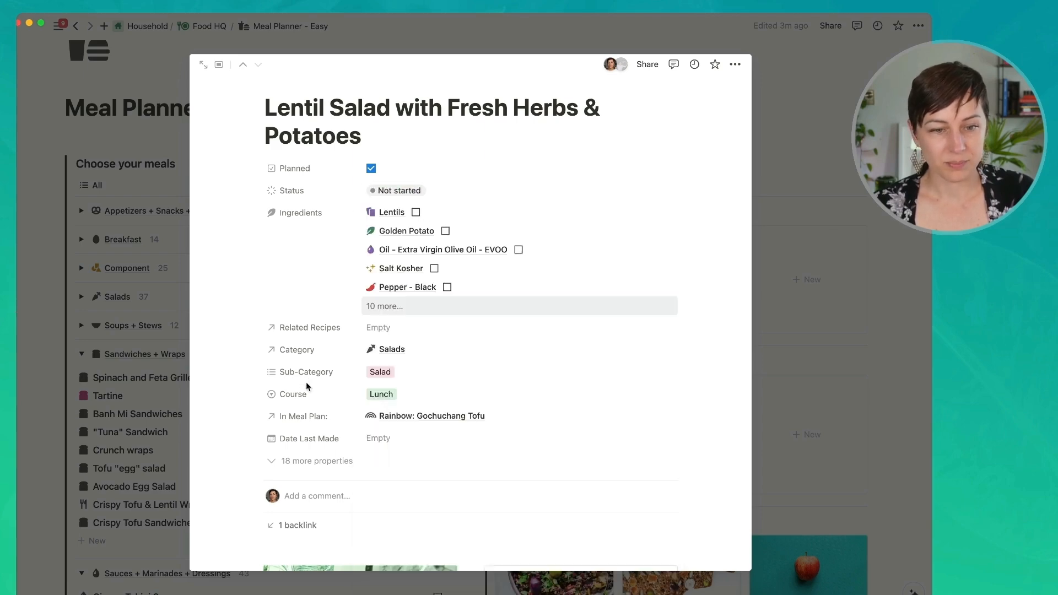
pyautogui.click(407, 395)
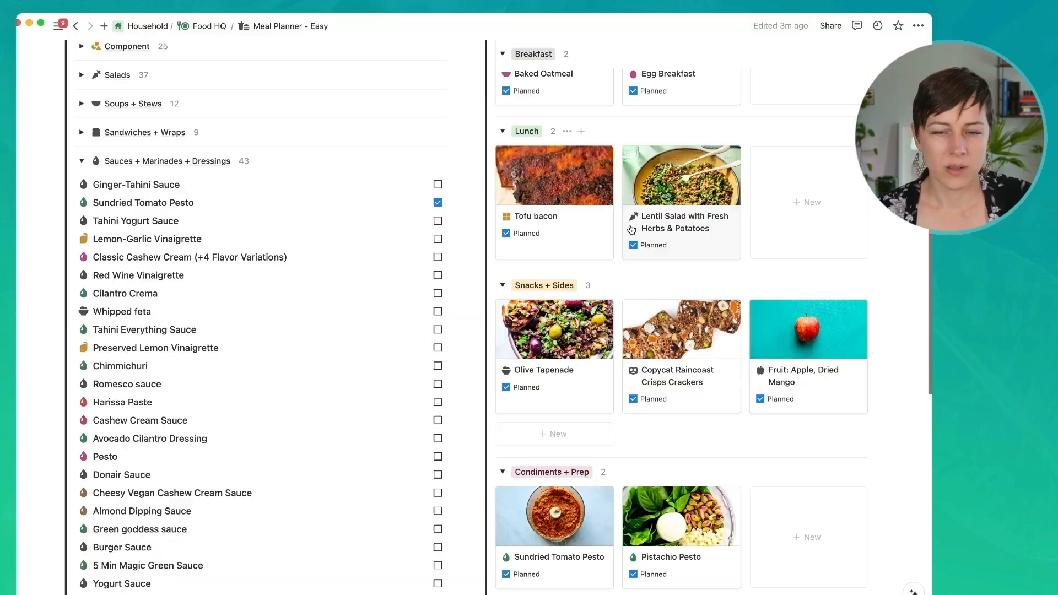
# Look over the planned recipes grouped by course and the Shopping view of the Planned gallery.
pyautogui.scroll(-3, 598, 269)
pyautogui.scroll(10, 598, 268)
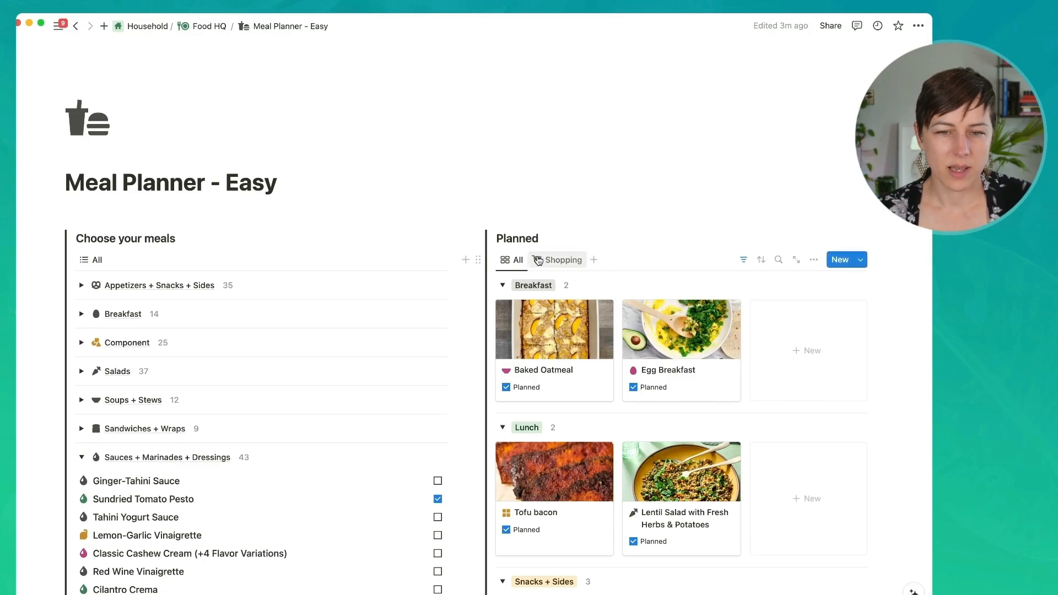
pyautogui.click(560, 261)
pyautogui.scroll(-3, 659, 276)
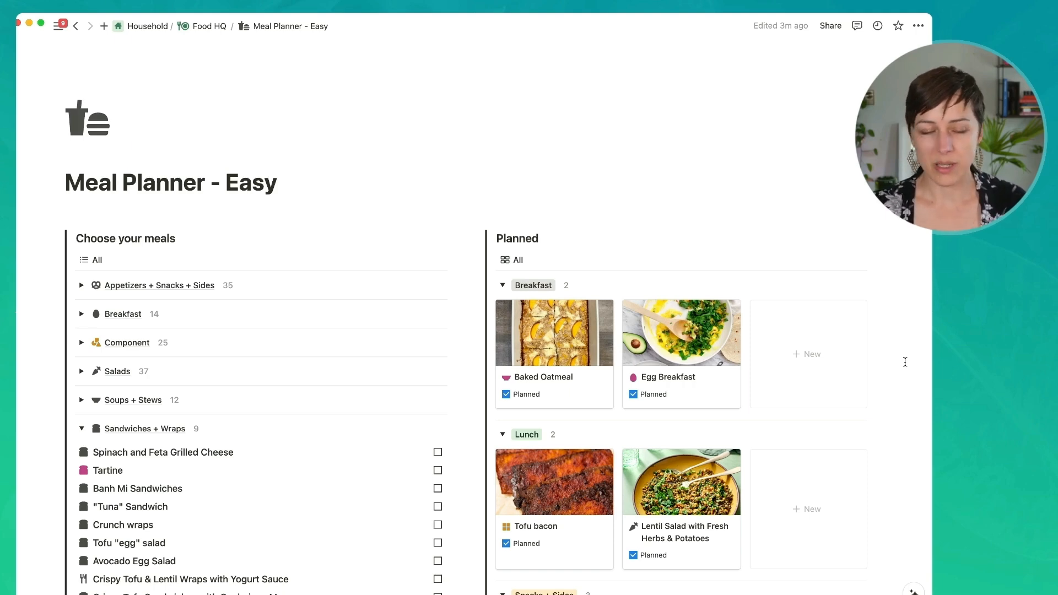
# Return to the parent Food HQ page from the Meal Planner - Easy page.
pyautogui.scroll(-1, 905, 362)
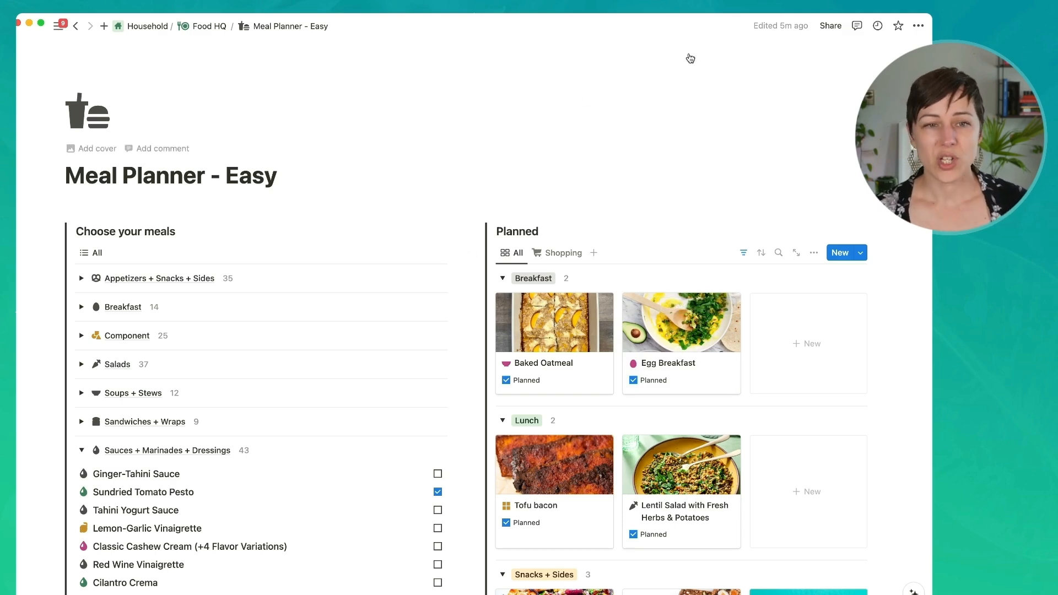
pyautogui.click(207, 28)
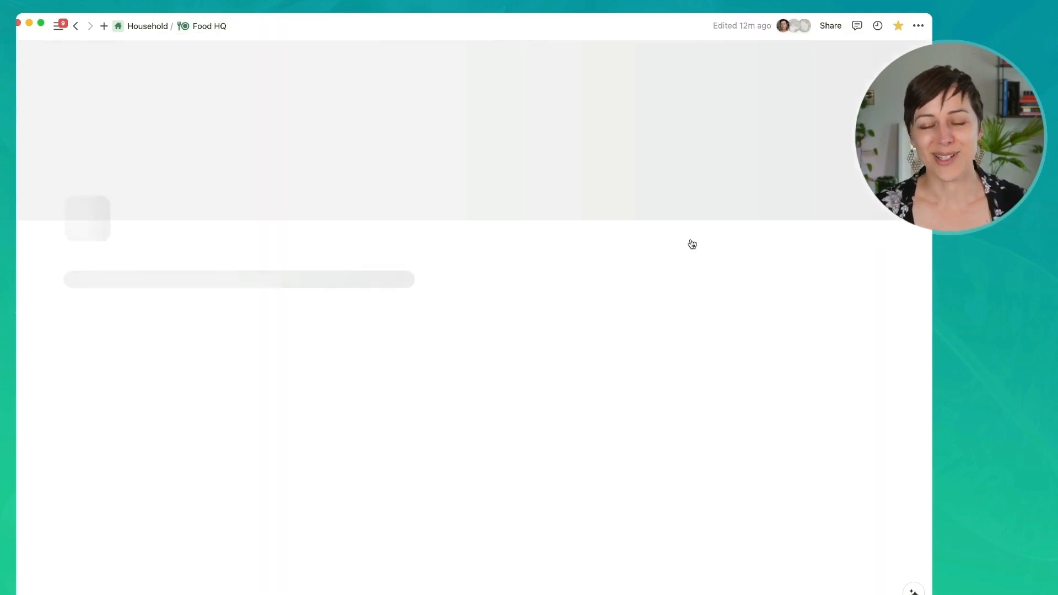